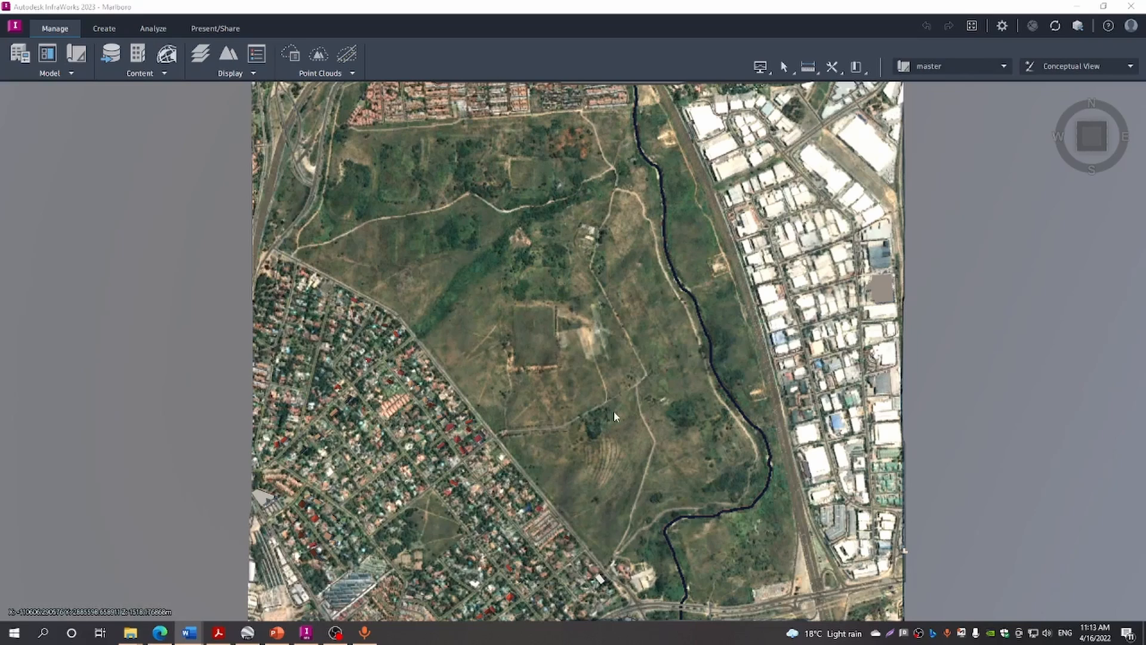
# Add a new proposal named DeignConcept1 from the master dropdown and make it active
pyautogui.scroll(1, 590, 421)
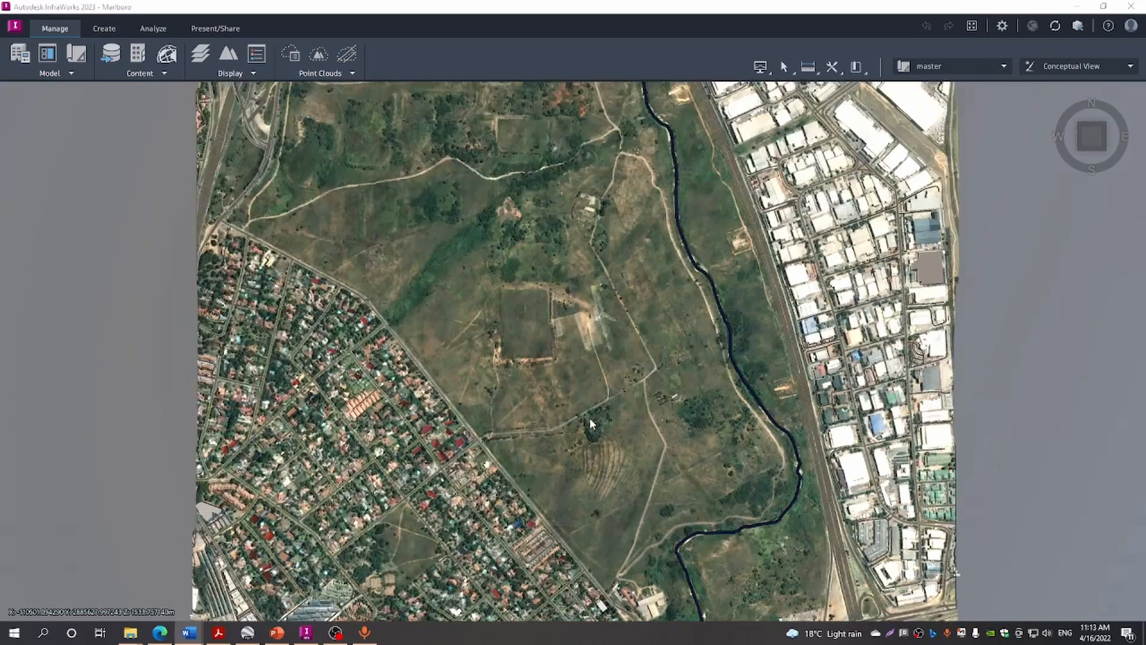
pyautogui.scroll(1, 589, 417)
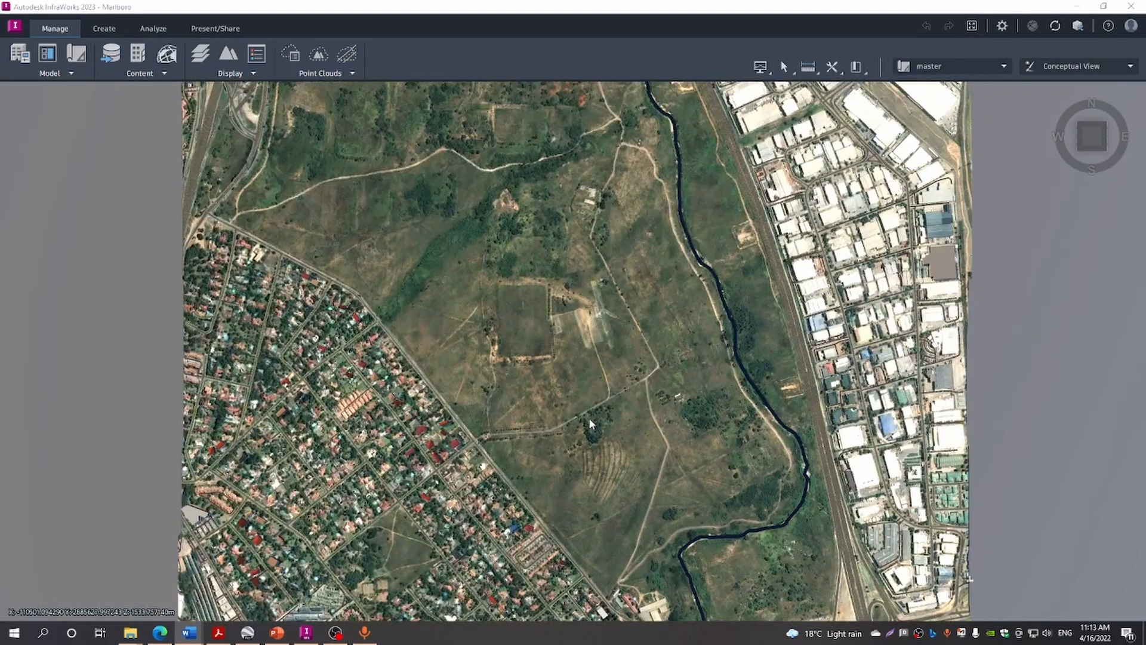
pyautogui.scroll(2, 589, 418)
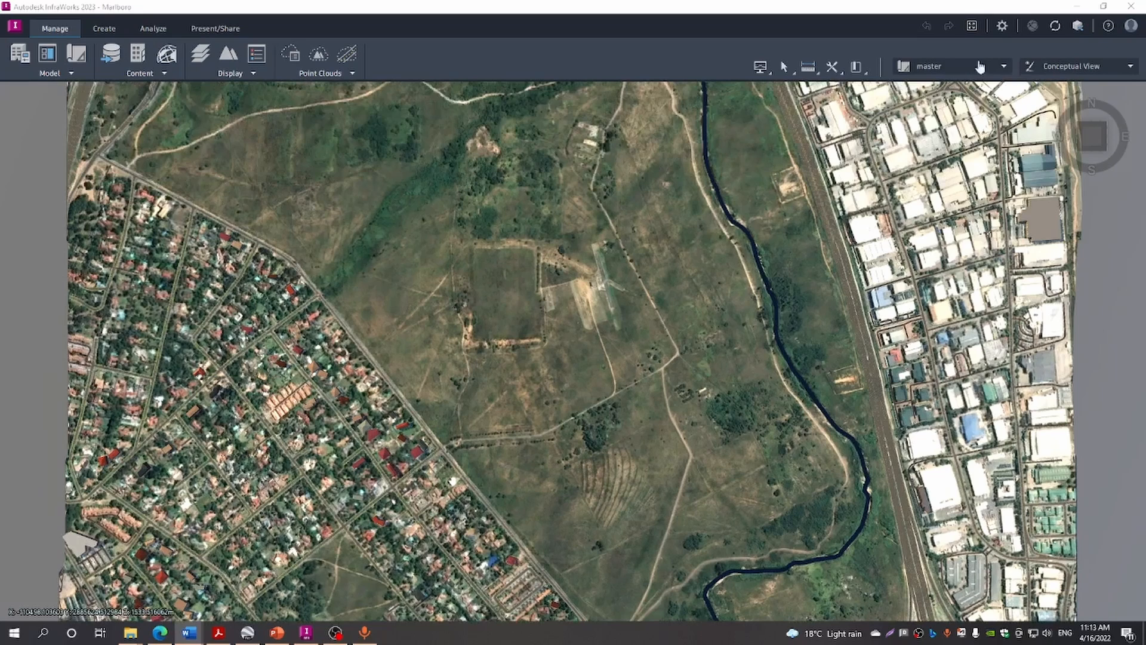
pyautogui.click(1006, 67)
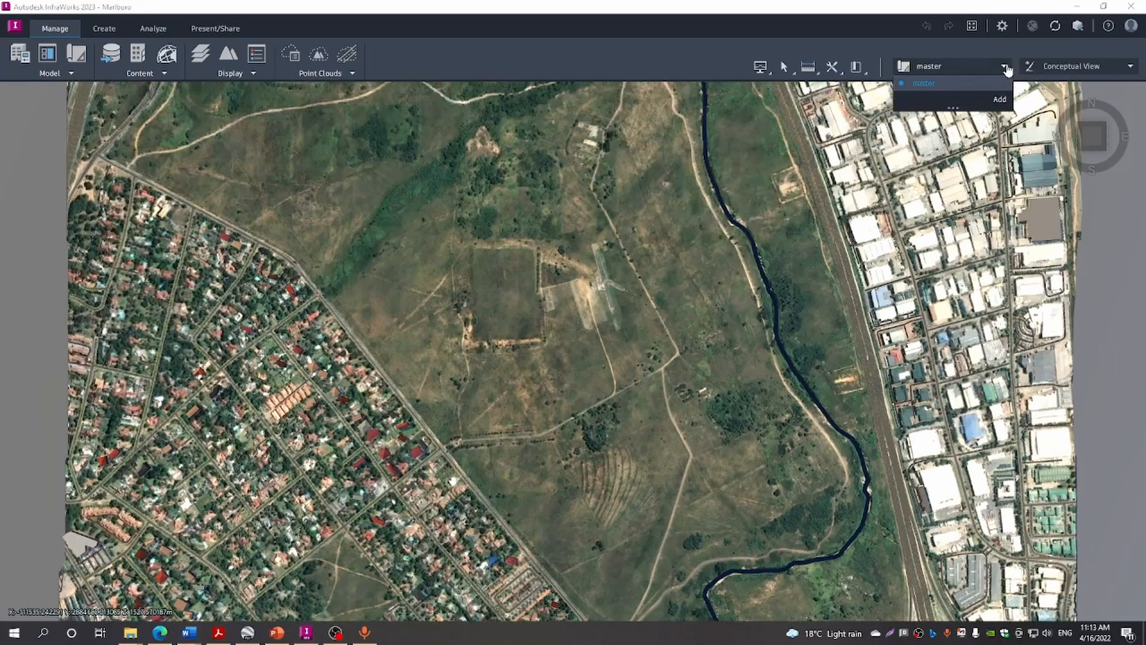
pyautogui.click(999, 99)
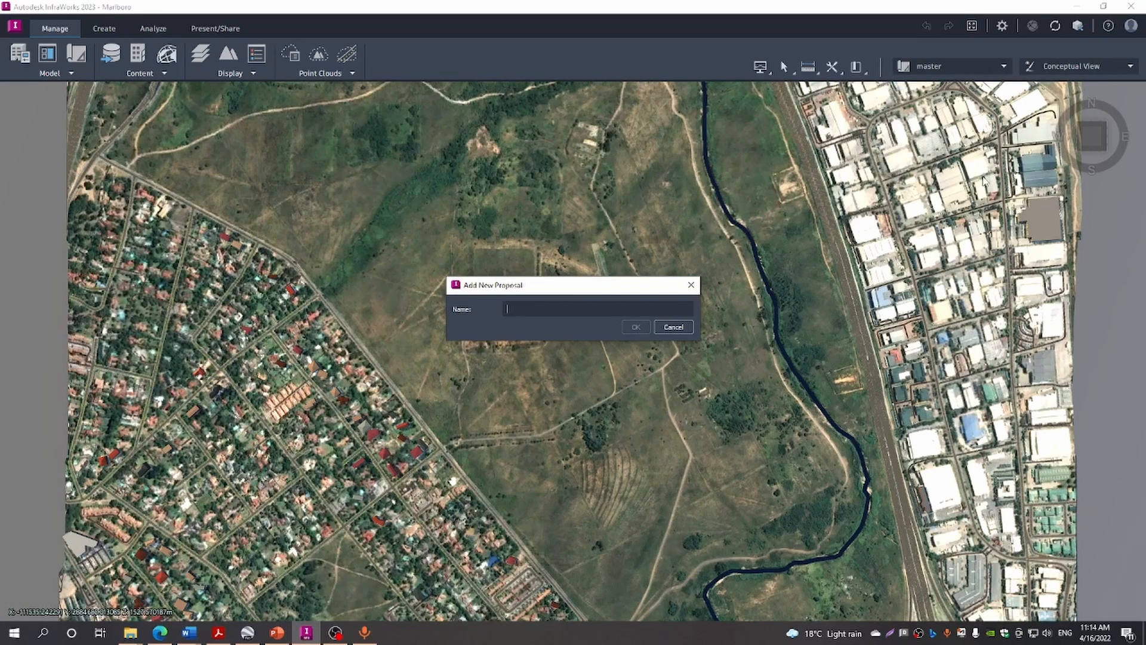
pyautogui.write('DeignConcept1')
pyautogui.click(635, 326)
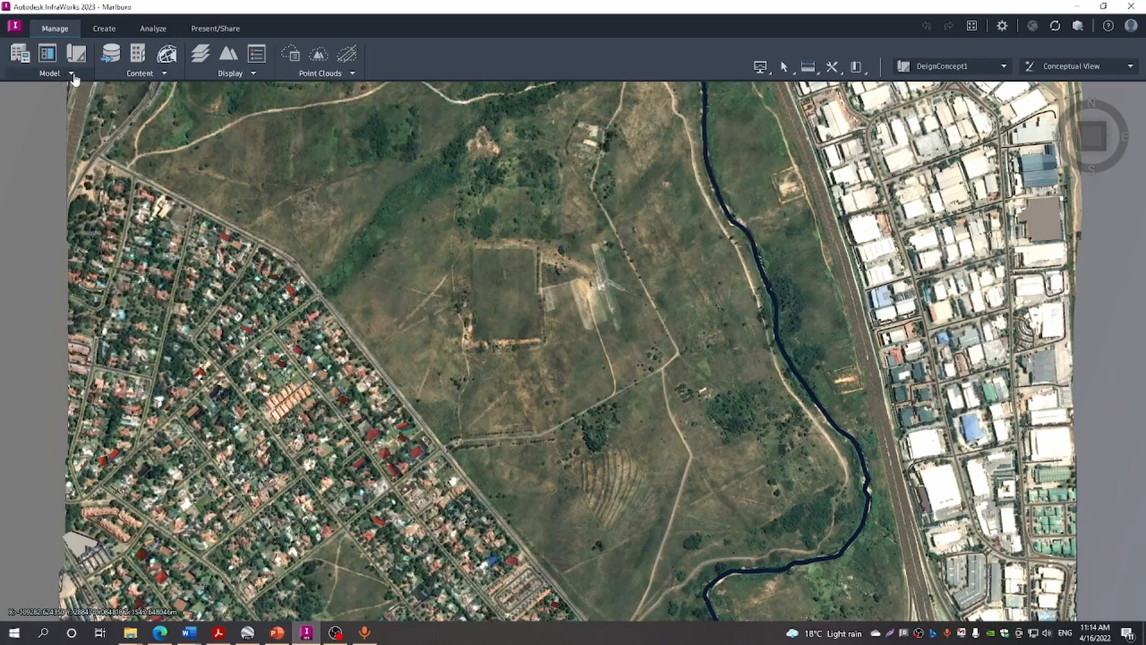
# Start a Planning Road in the Boulevard with Palms style, found by searching 'boule'
pyautogui.click(102, 29)
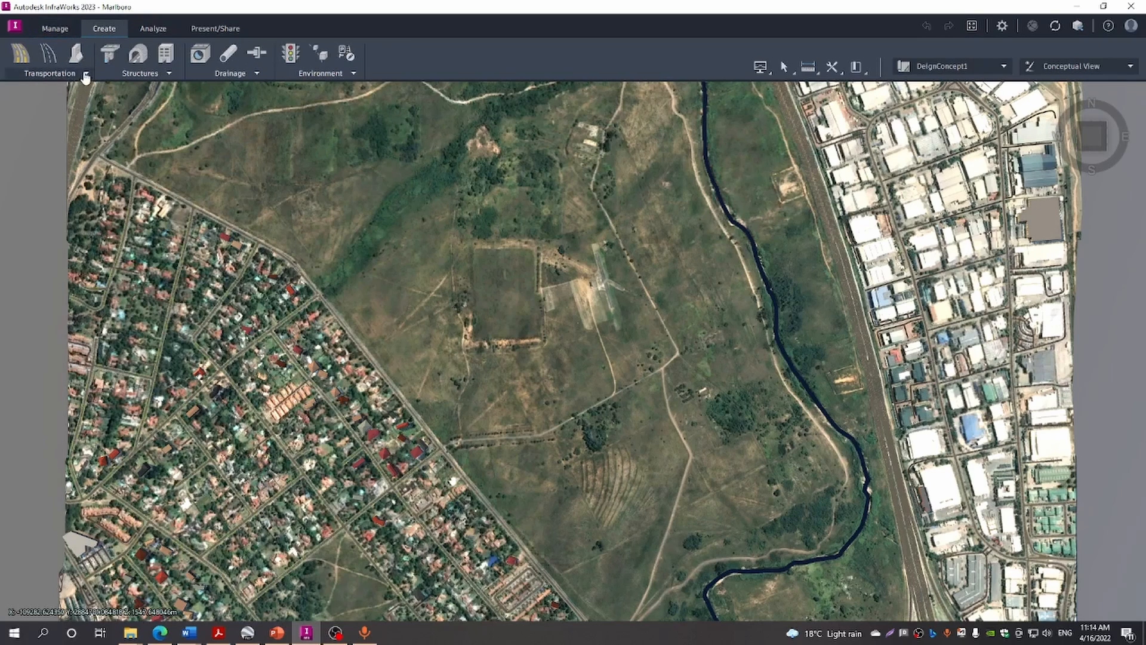
pyautogui.click(86, 74)
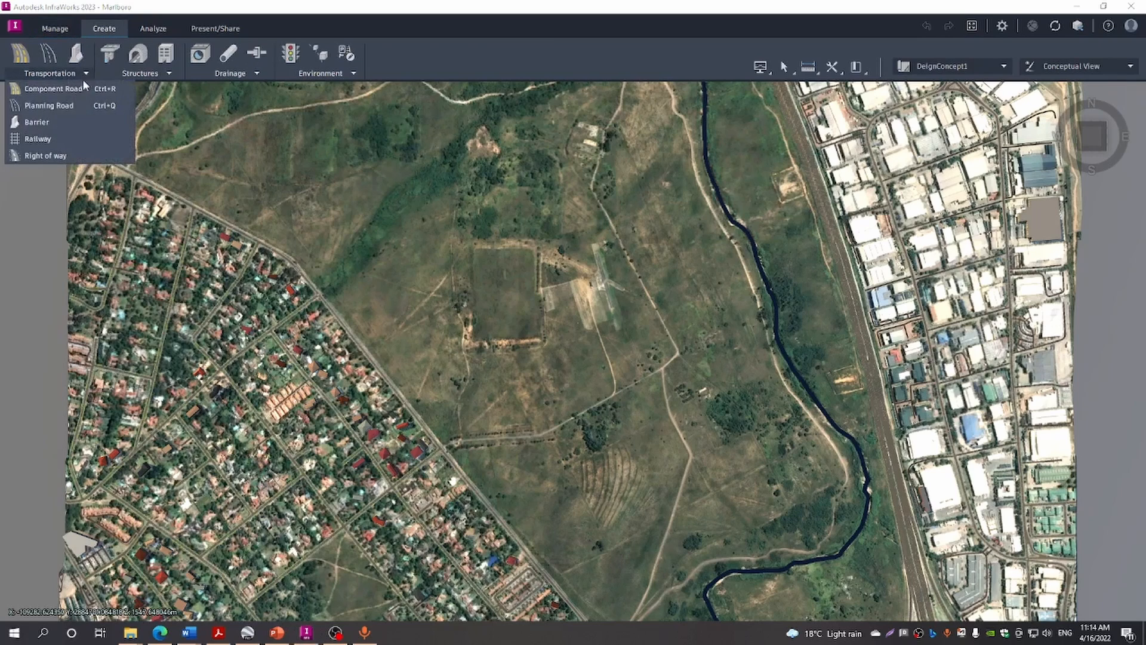
pyautogui.click(49, 105)
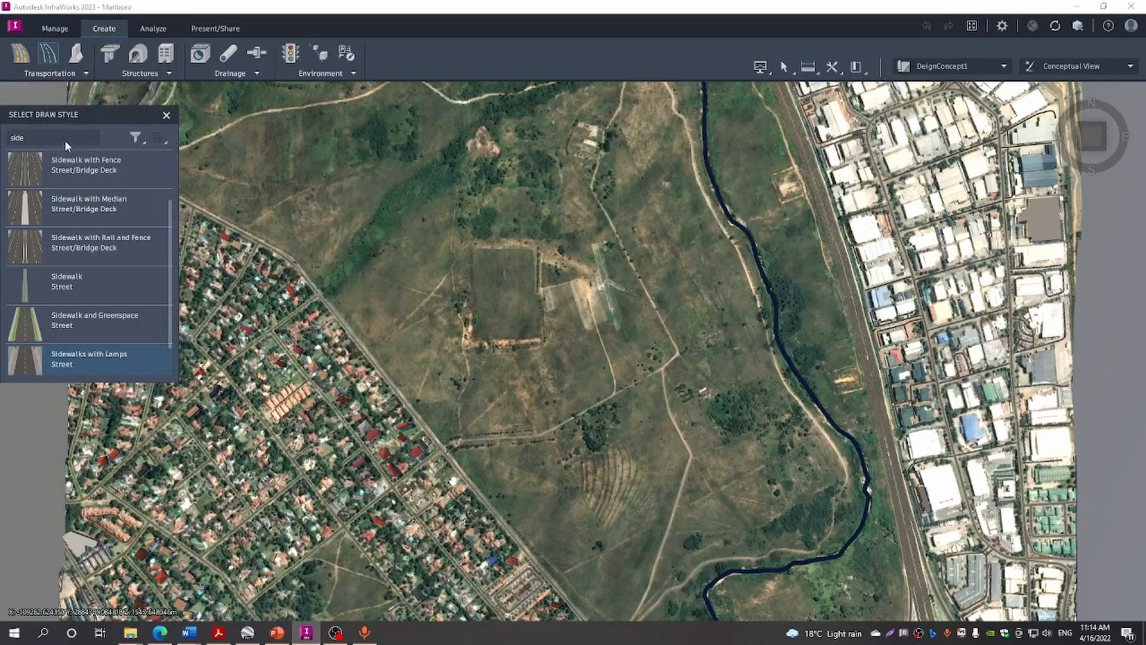
pyautogui.moveTo(24, 136); pyautogui.dragTo(1, 140)
pyautogui.write('boule')
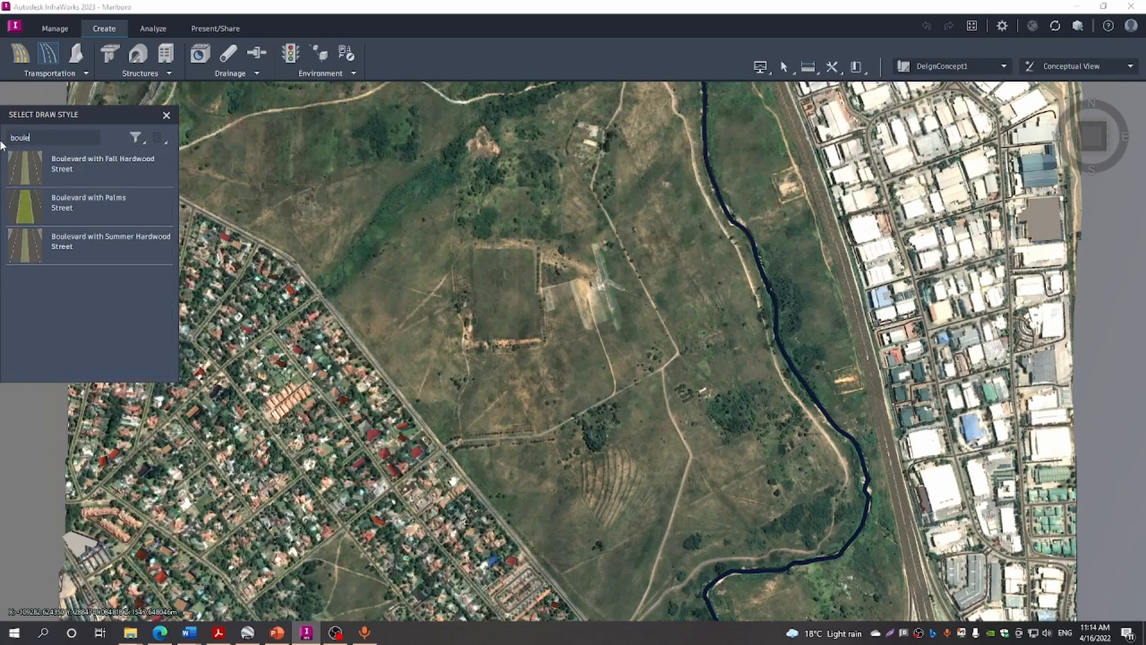
pyautogui.click(78, 209)
pyautogui.scroll(4, 464, 453)
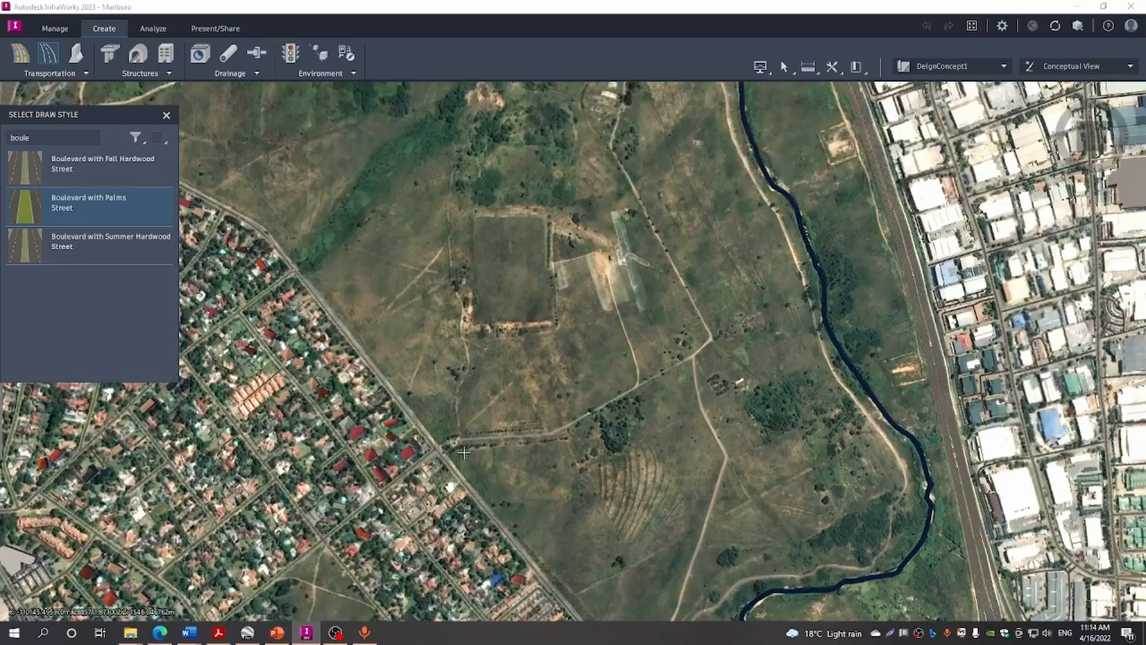
pyautogui.scroll(3, 463, 453)
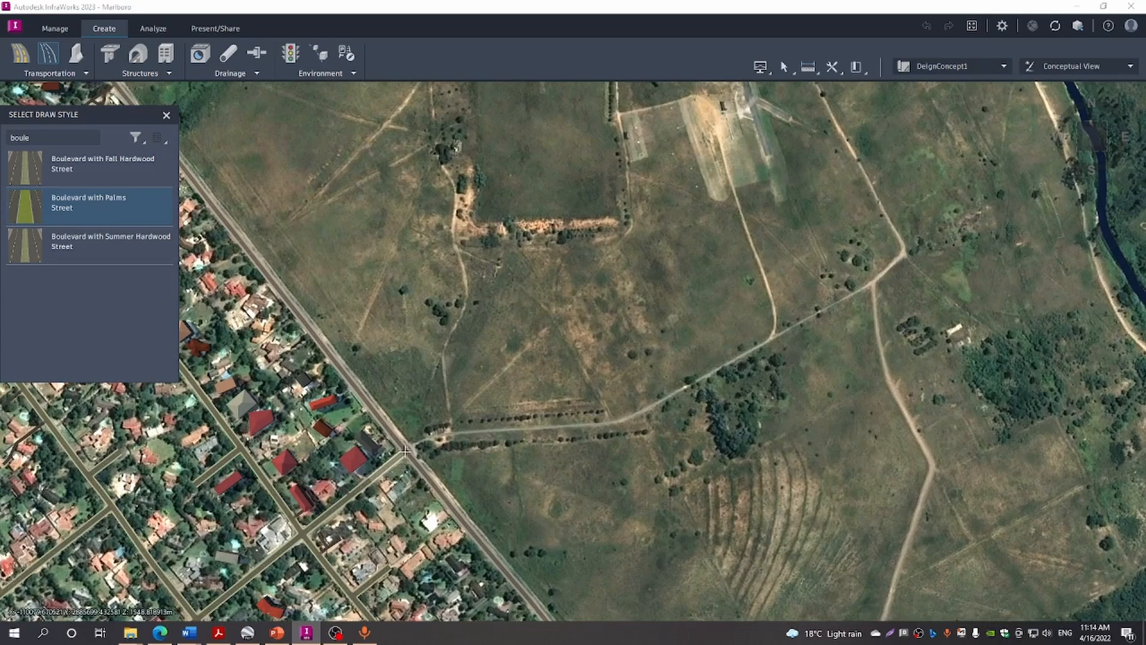
# Draw the roughly 760 m boulevard from the suburban street northeast across the field to the eastern track
pyautogui.click(406, 451)
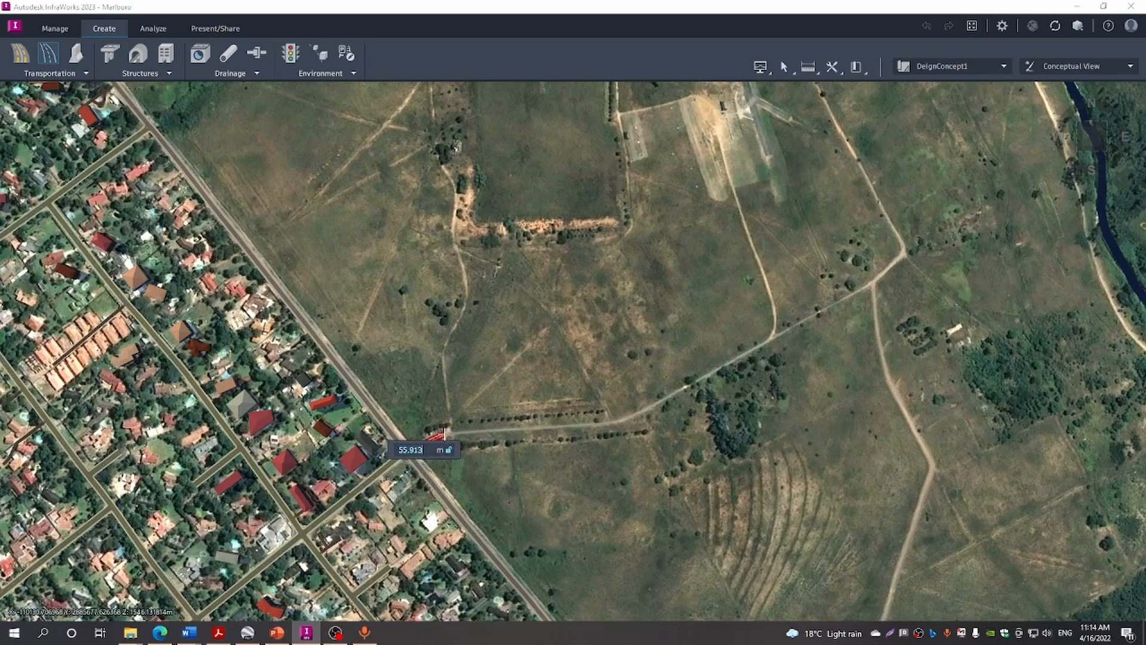
pyautogui.click(444, 434)
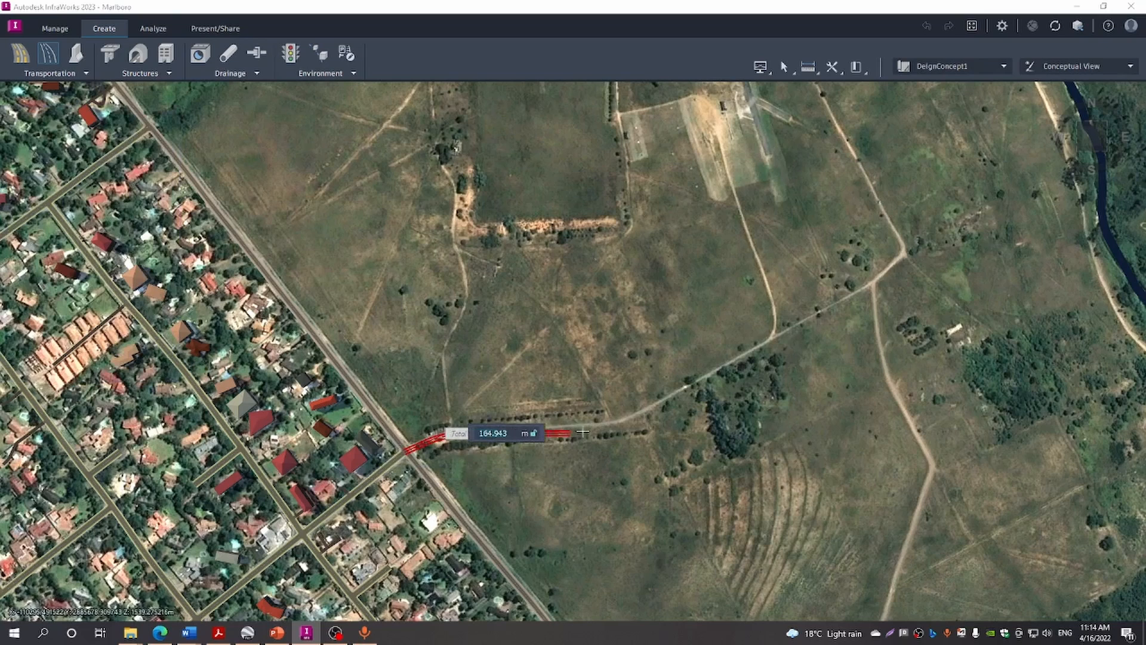
pyautogui.click(622, 422)
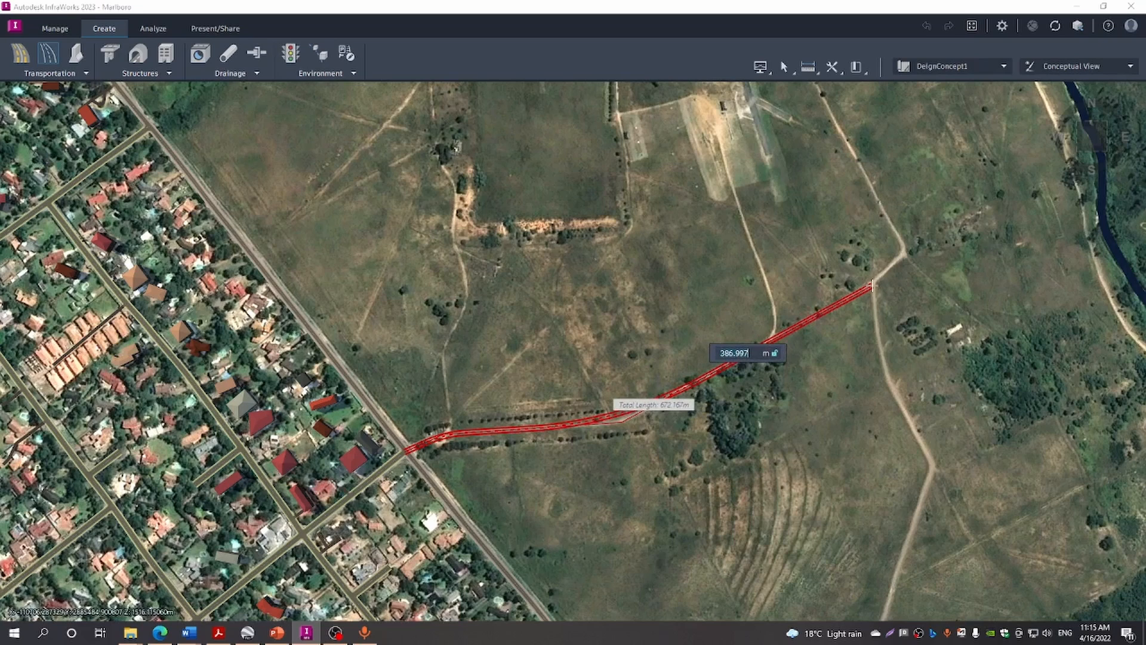
pyautogui.click(872, 285)
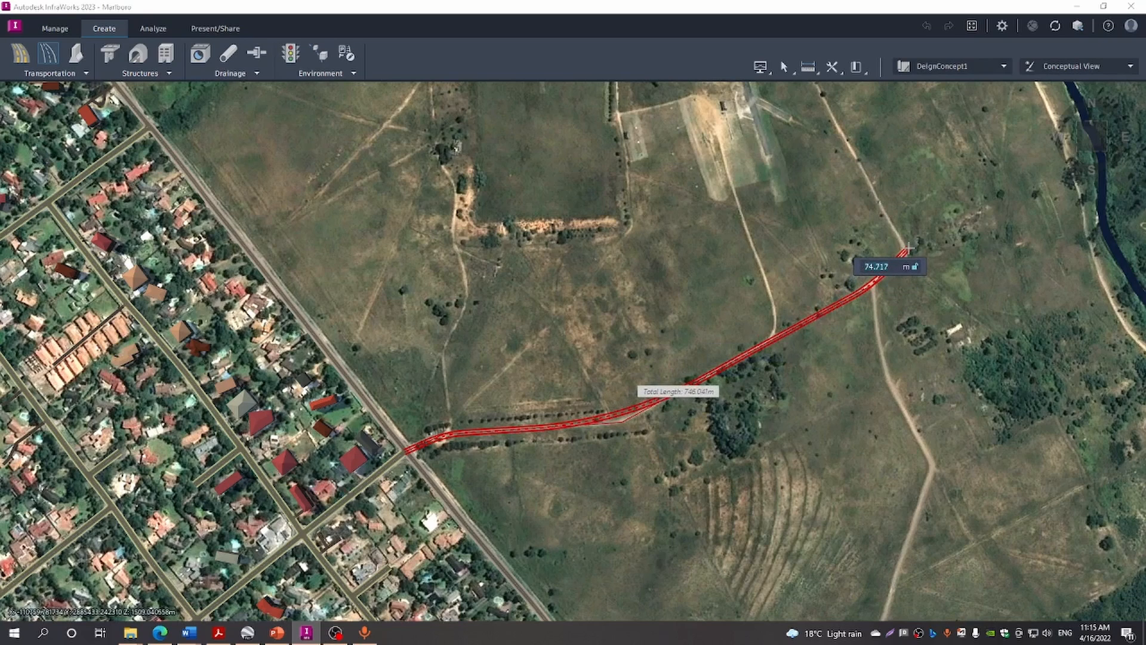
pyautogui.press('BackSpace')
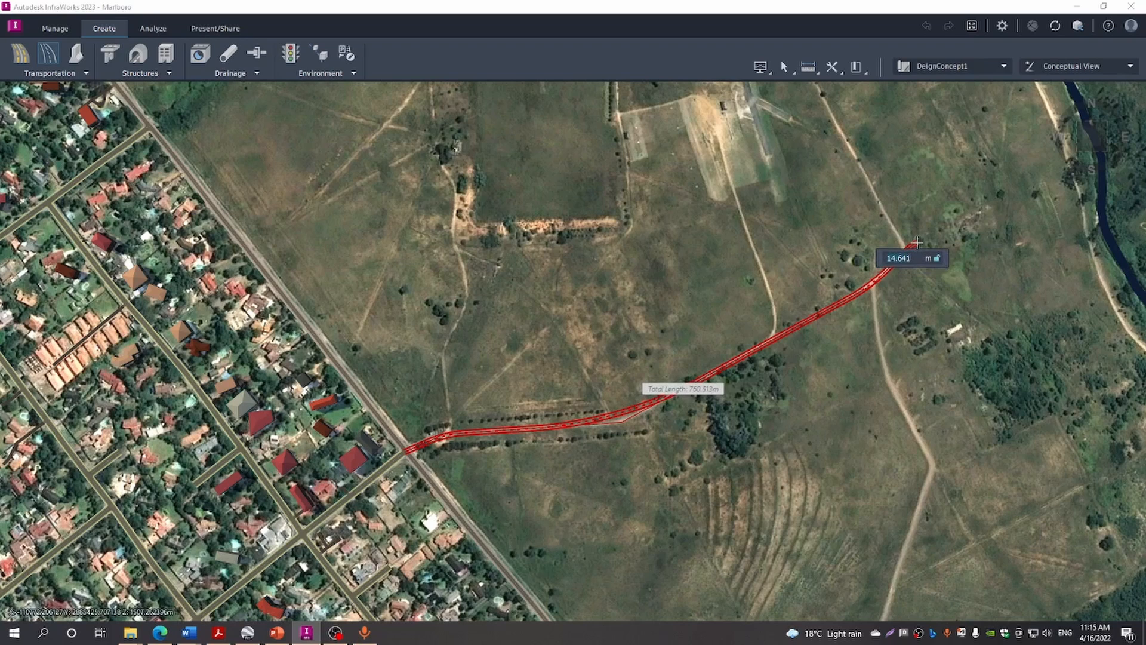
pyautogui.doubleClick(917, 243)
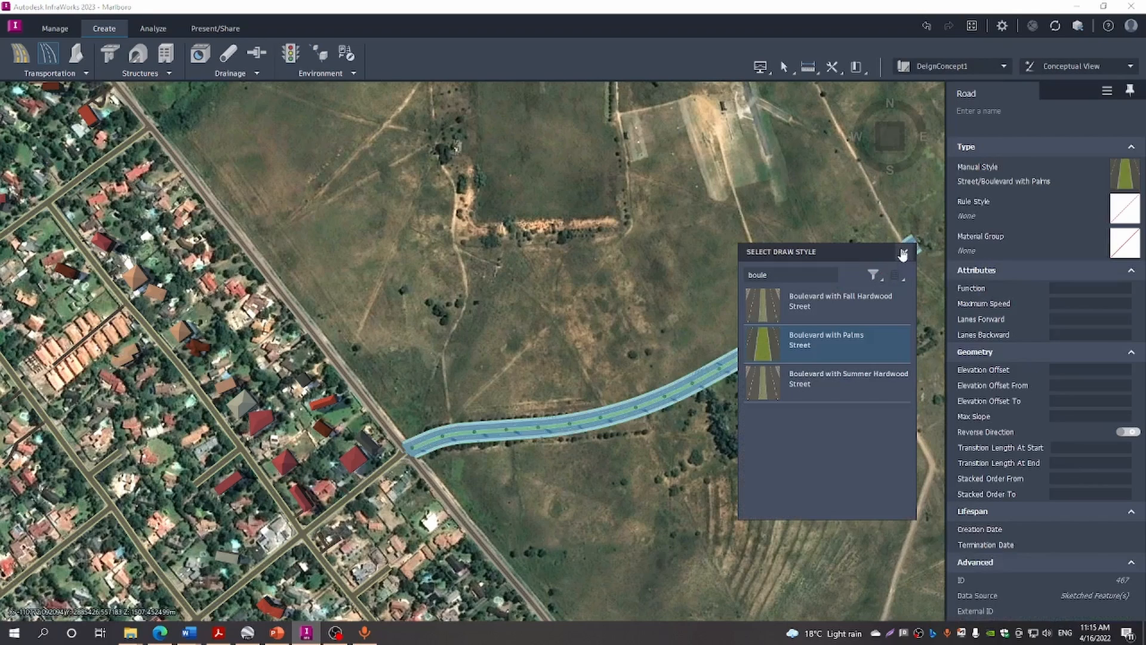
# Close the draw-style list and orbit into a close perspective view of the new boulevard
pyautogui.click(903, 253)
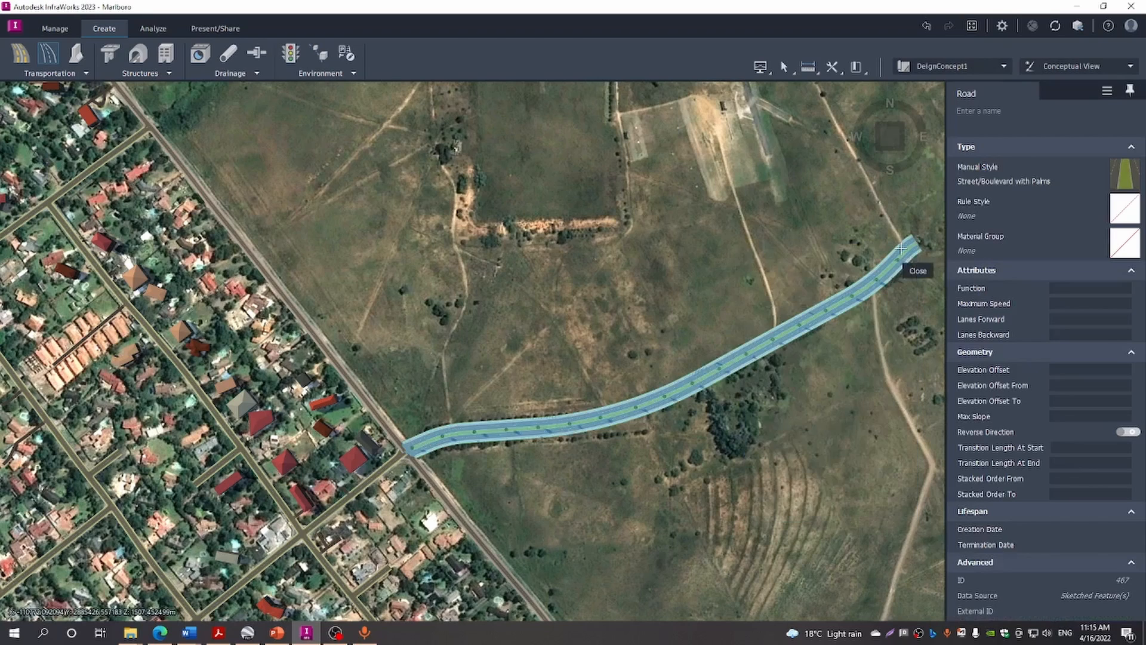
pyautogui.click(820, 330)
pyautogui.scroll(5, 788, 344)
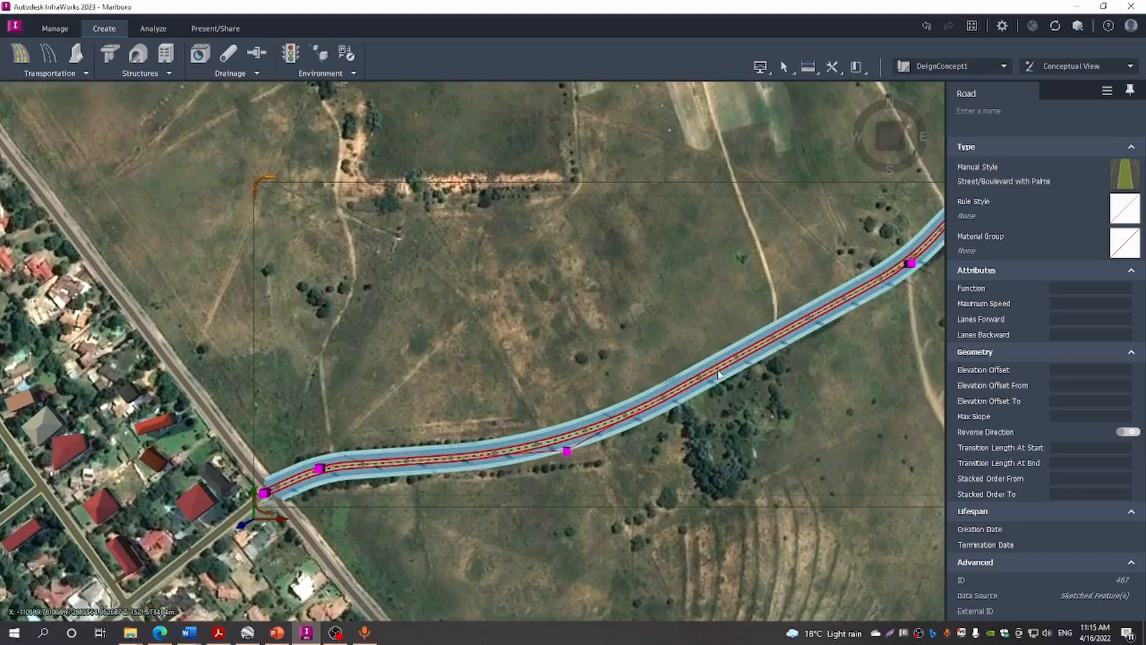
pyautogui.click(697, 453)
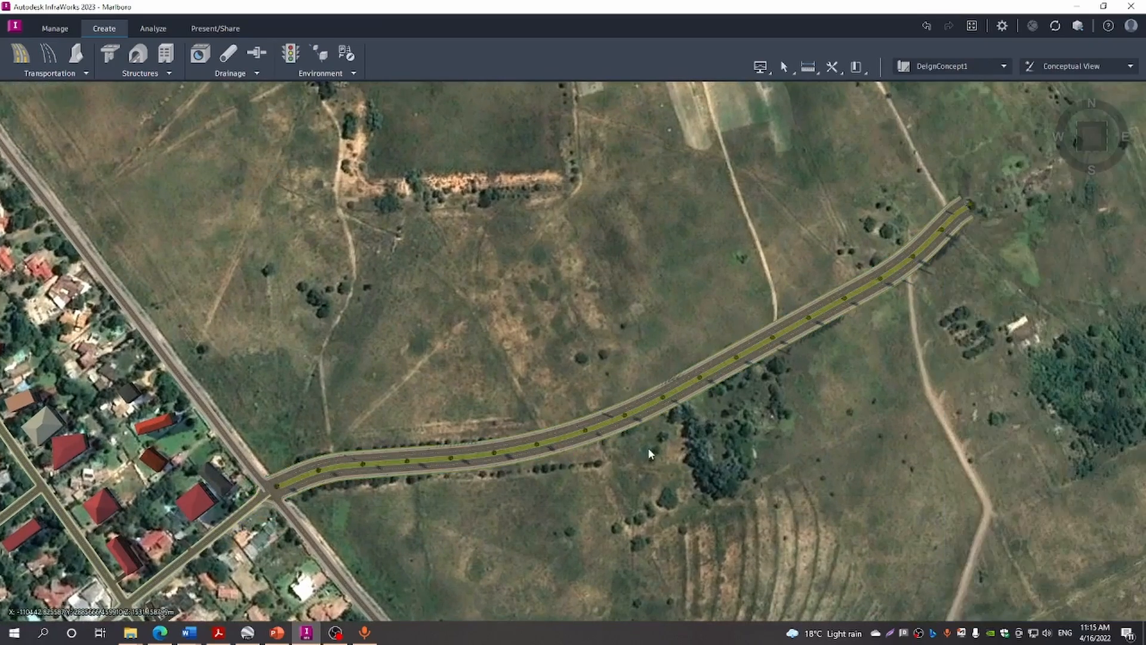
pyautogui.scroll(-2, 647, 447)
pyautogui.moveTo(664, 401); pyautogui.dragTo(721, 351)
pyautogui.scroll(3, 603, 446)
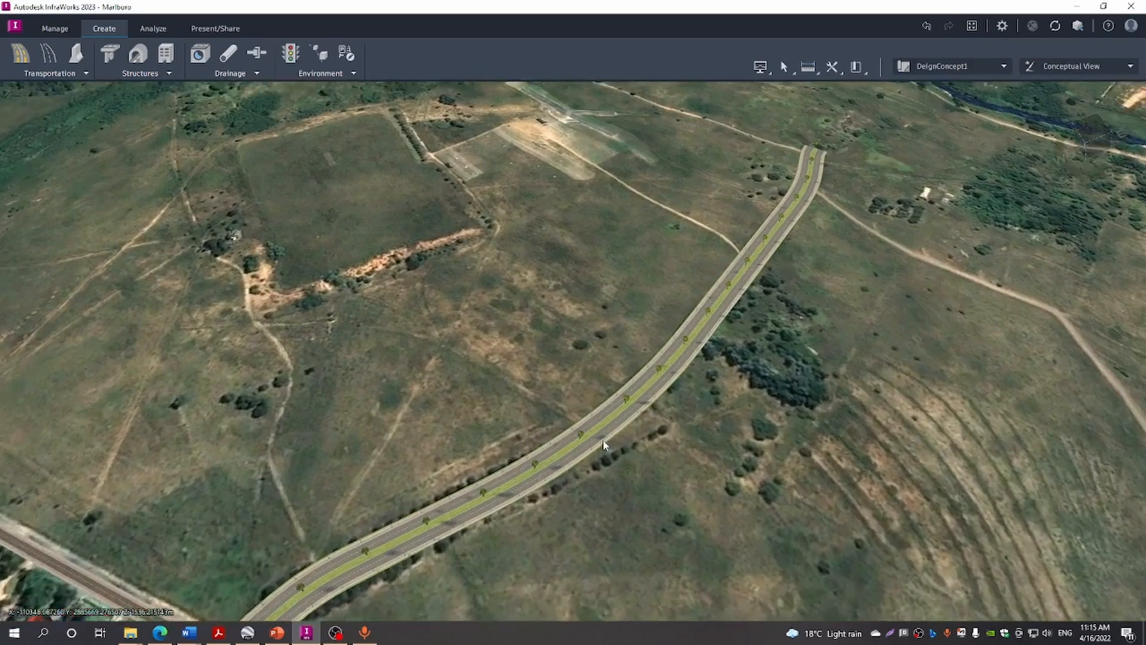
pyautogui.scroll(-2, 603, 444)
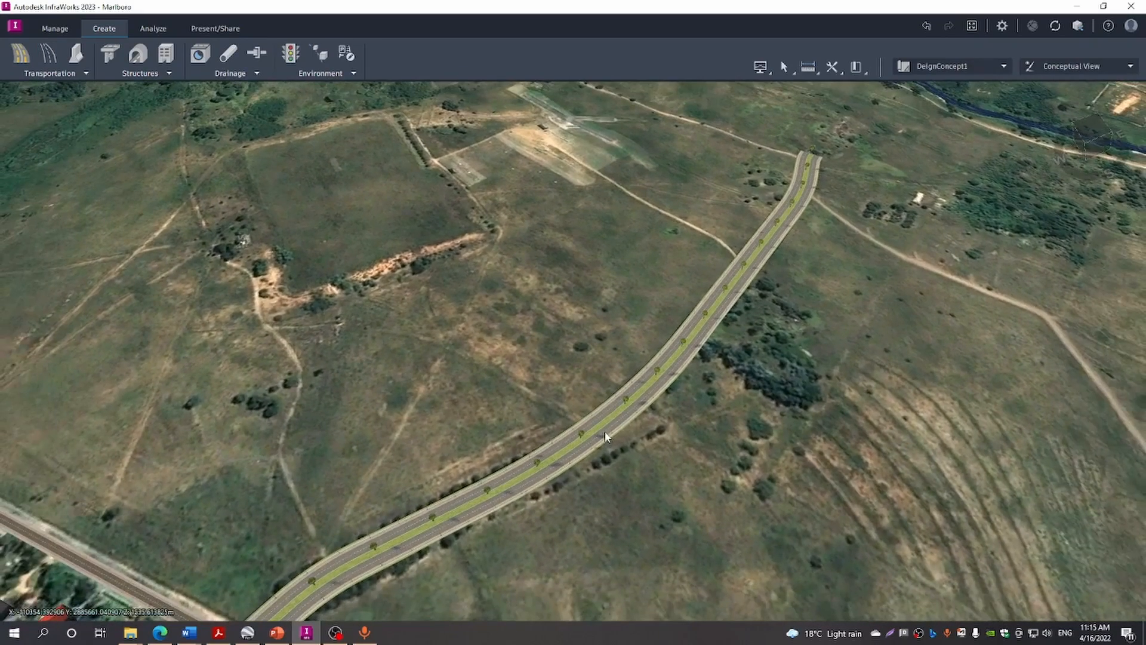
pyautogui.scroll(3, 603, 441)
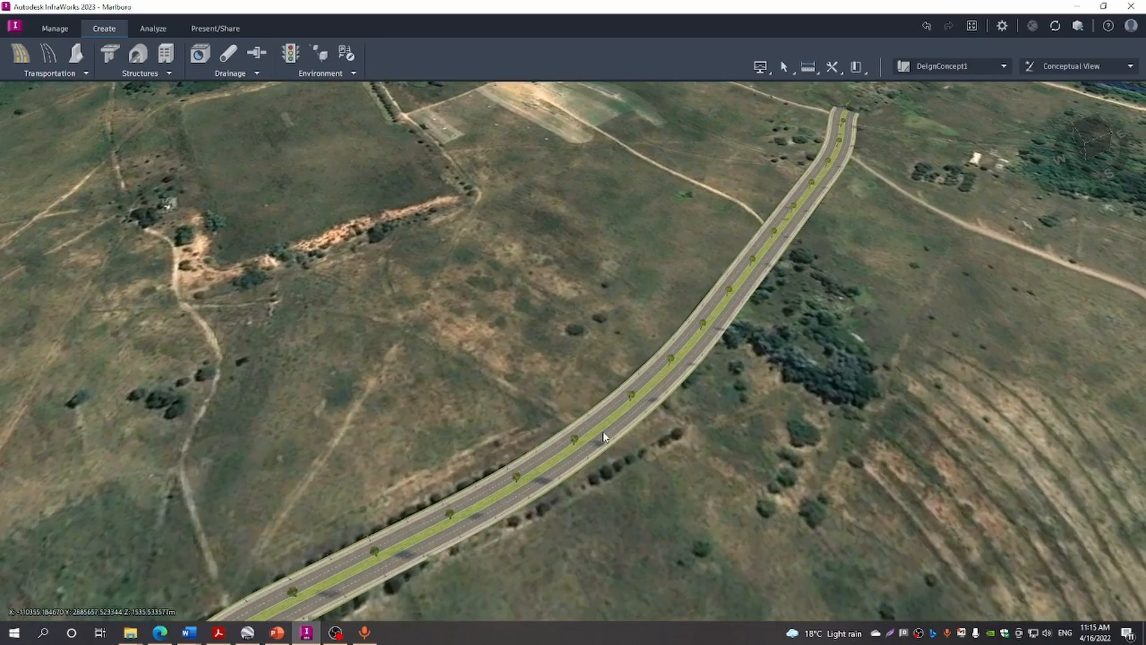
pyautogui.scroll(-2, 604, 437)
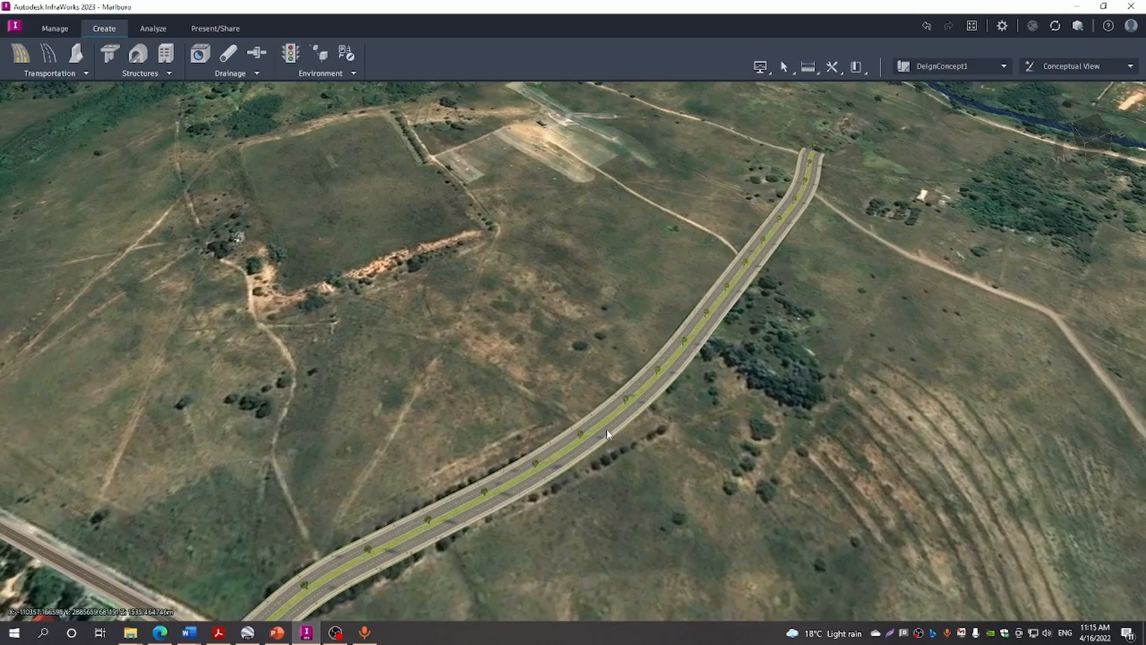
# Select the boulevard to show its Street/Boulevard with Palms properties, palms and streetlights
pyautogui.click(606, 434)
pyautogui.scroll(5, 606, 429)
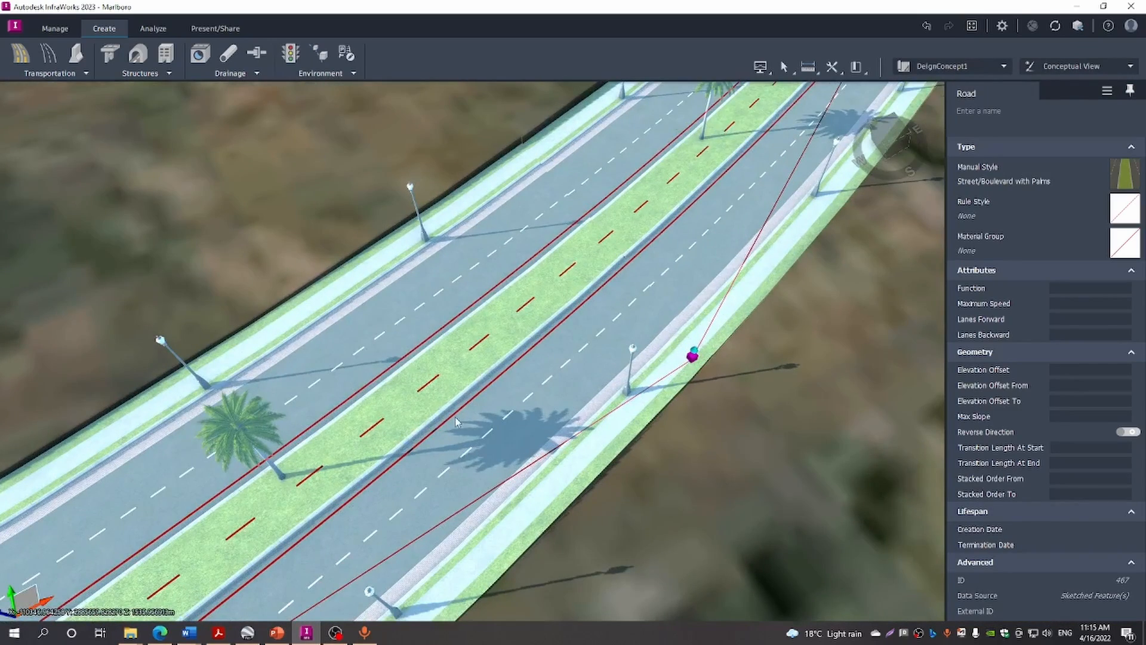
pyautogui.scroll(-1, 456, 421)
pyautogui.scroll(-3, 739, 274)
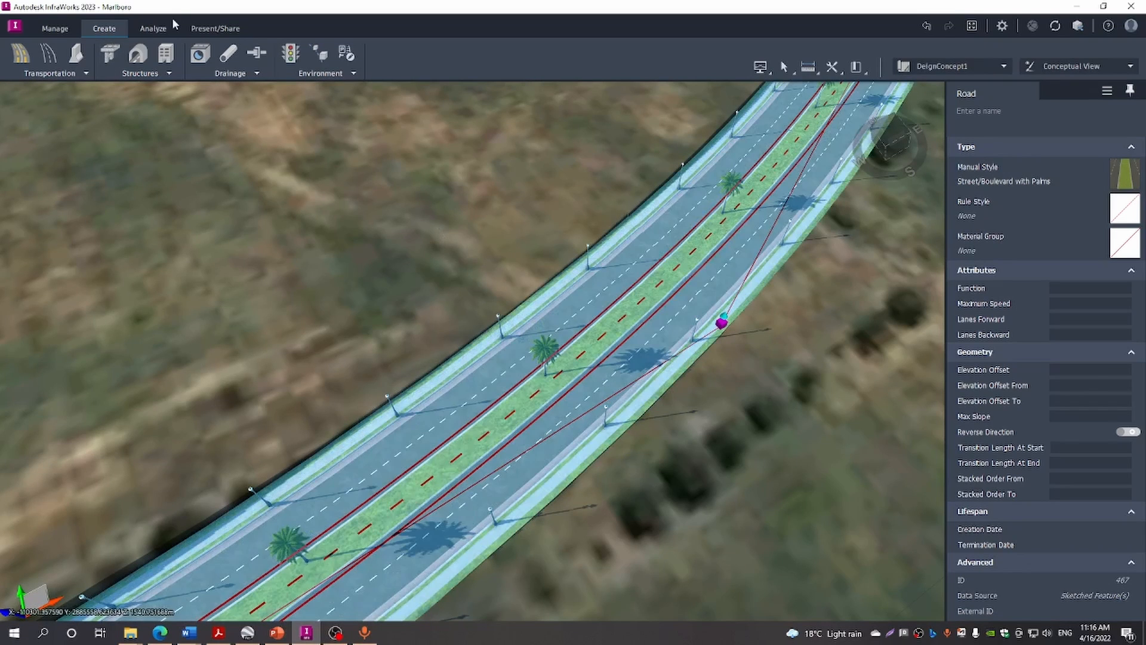
# Open the Style Palette from Manage > Content and pick Boulevard with Palms in the Road catalog
pyautogui.click(55, 29)
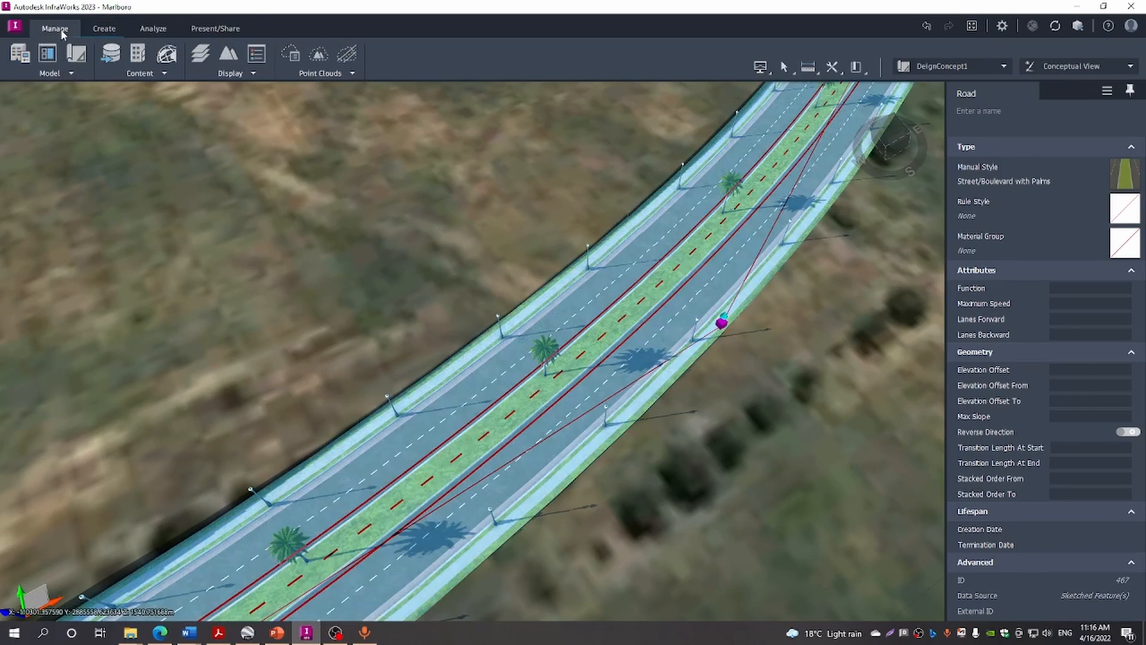
pyautogui.click(166, 73)
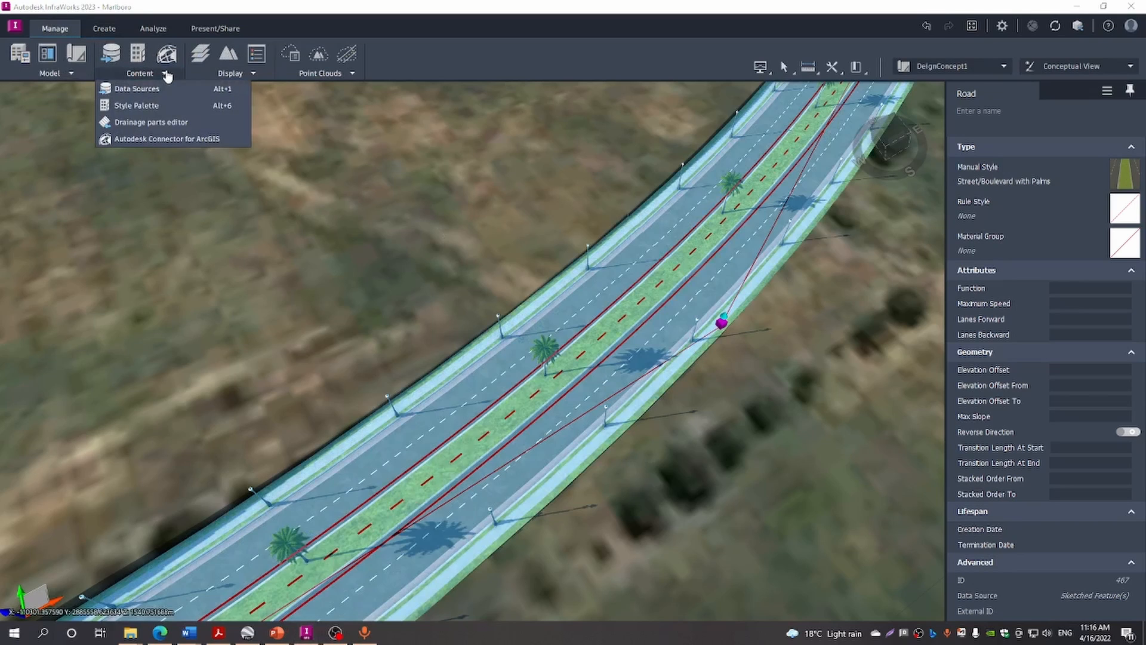
pyautogui.click(137, 105)
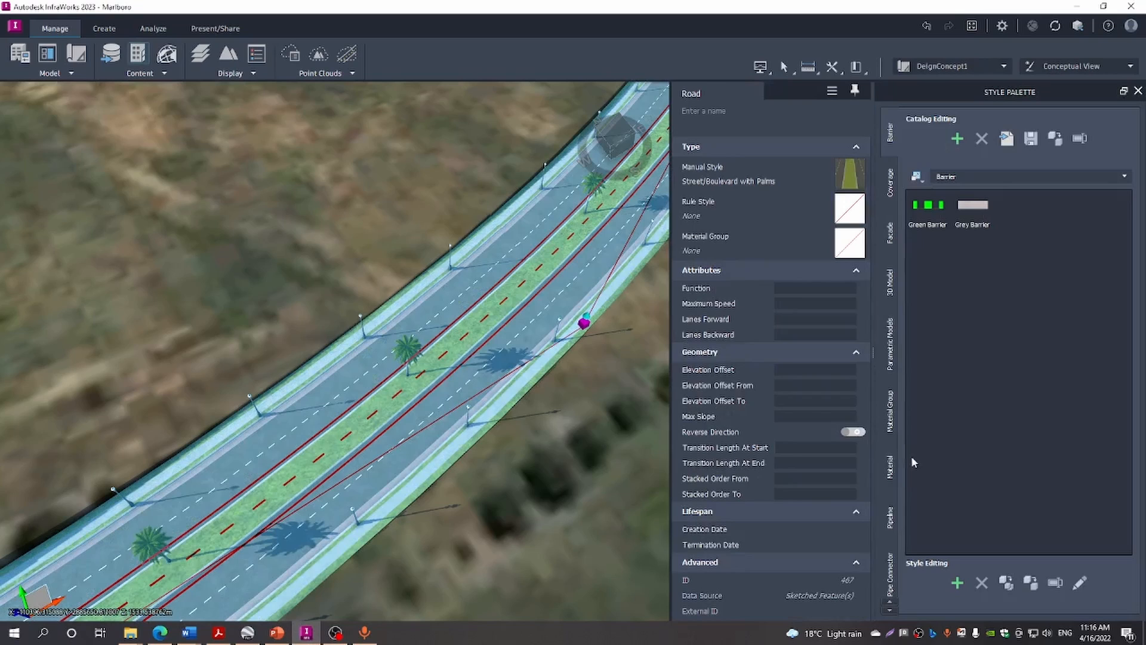
pyautogui.click(895, 466)
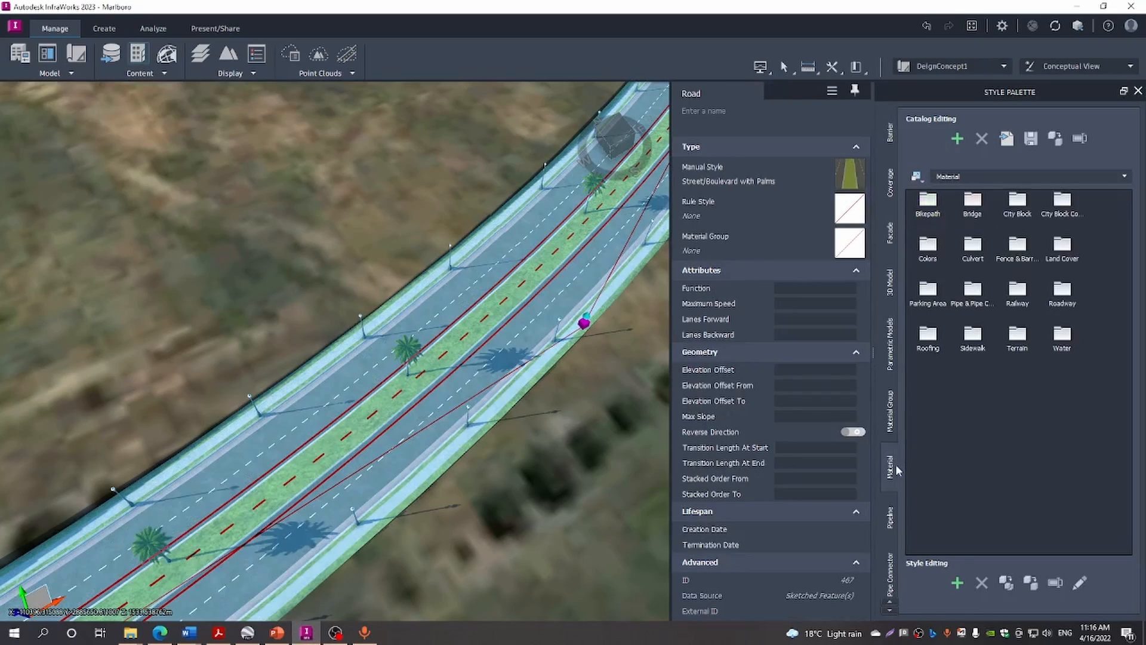
pyautogui.scroll(-4, 896, 466)
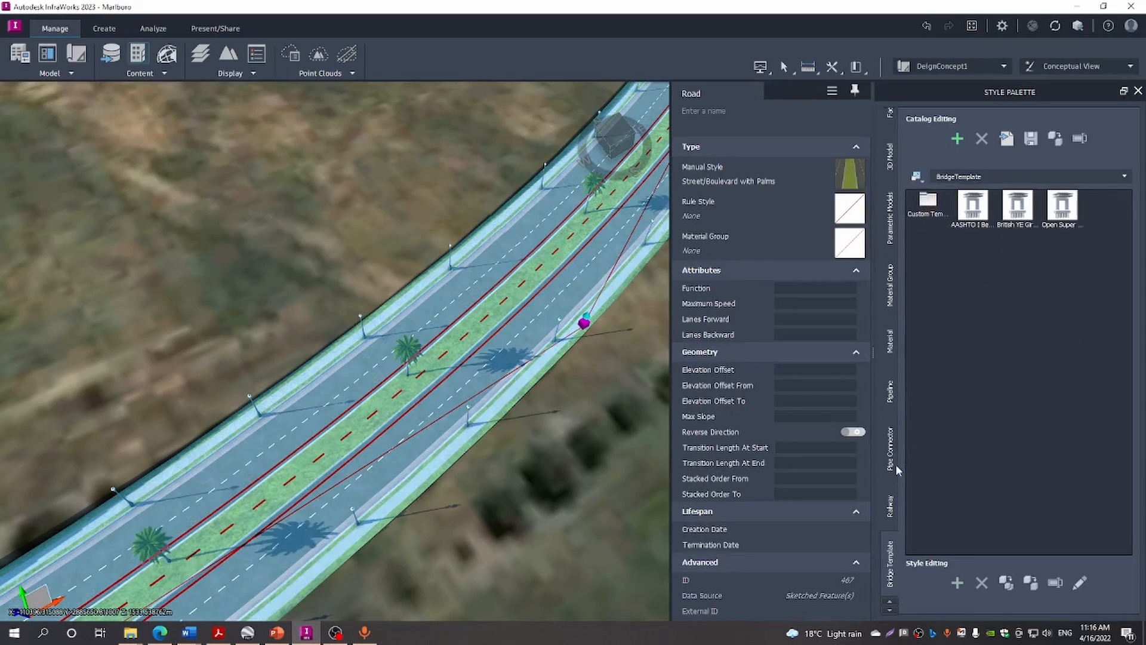
pyautogui.click(891, 517)
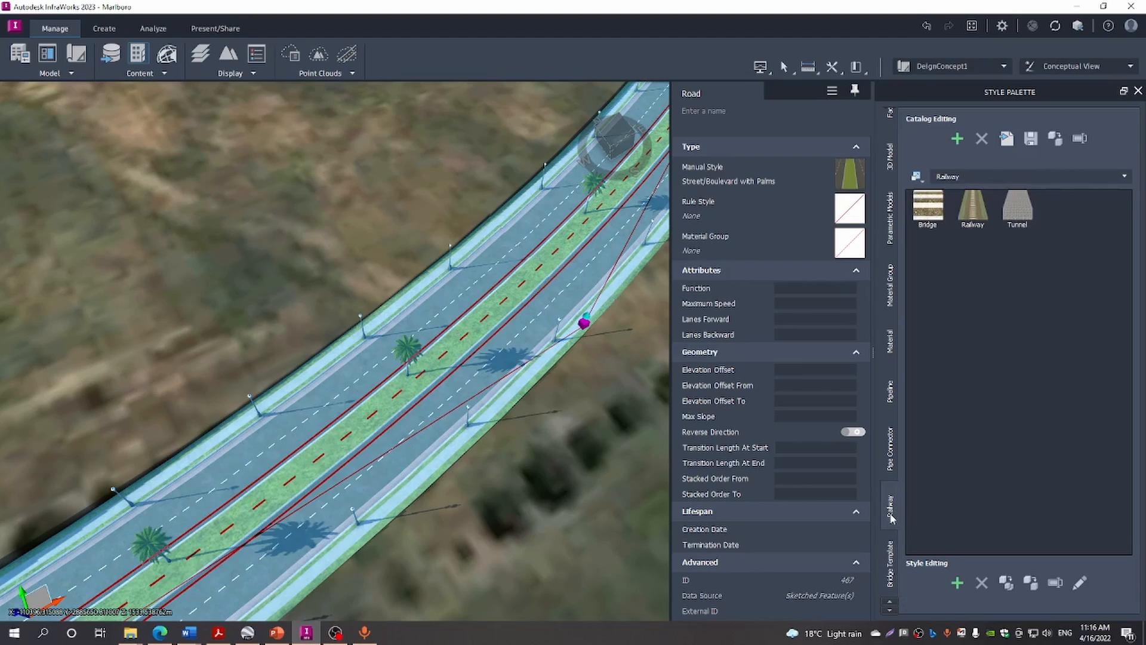
pyautogui.scroll(-2, 893, 519)
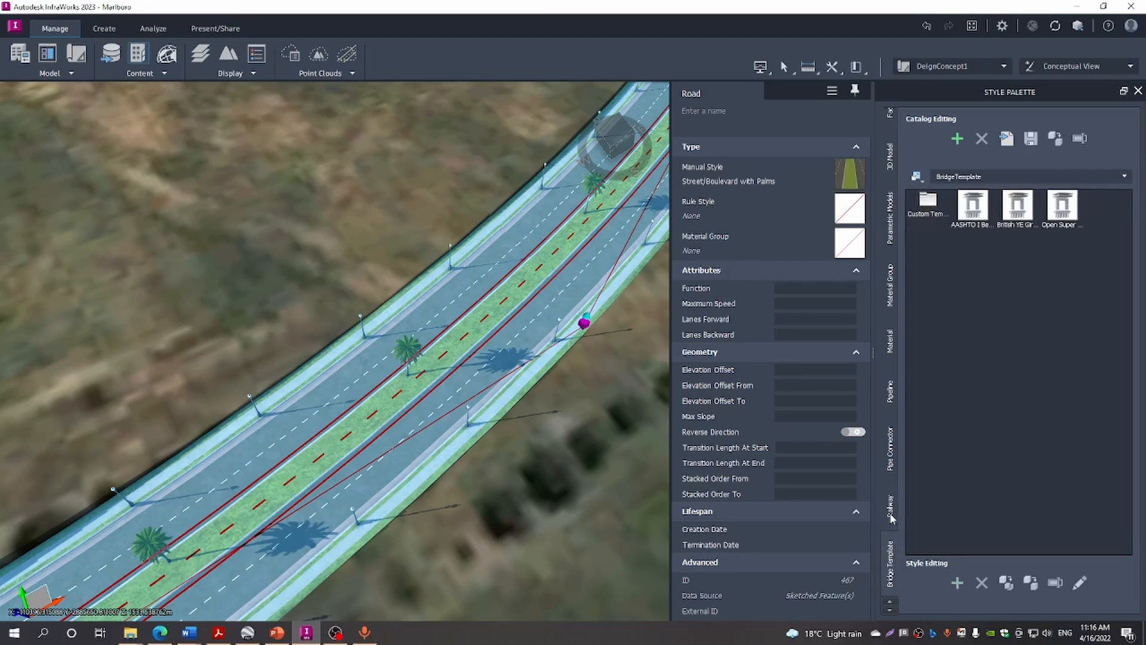
pyautogui.scroll(-2, 891, 518)
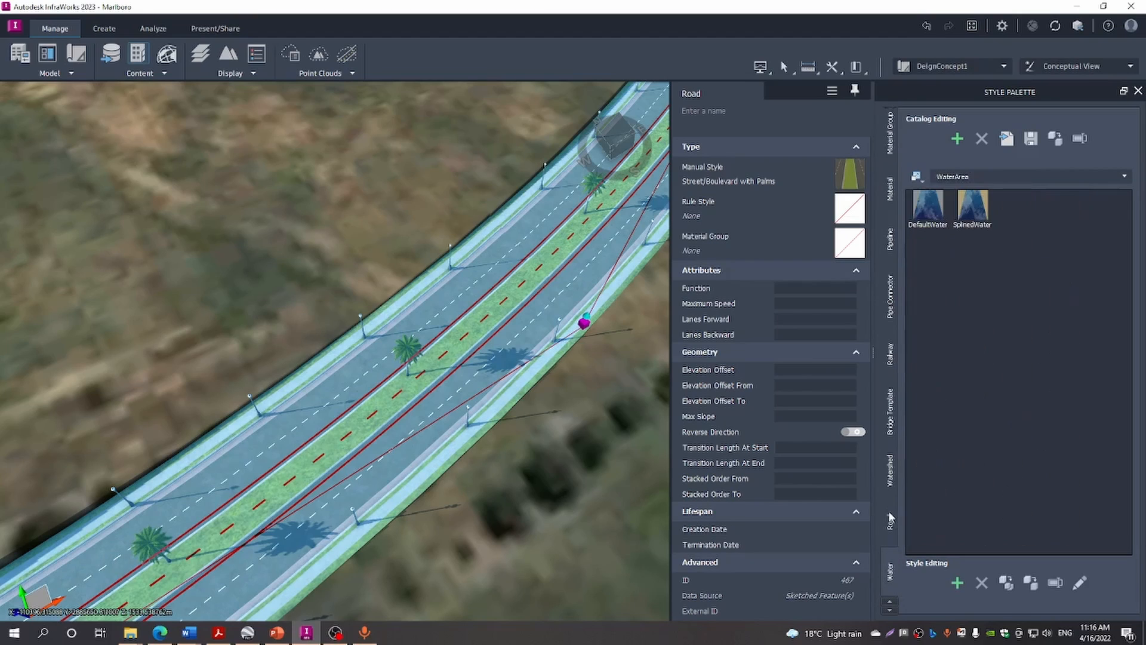
pyautogui.click(891, 518)
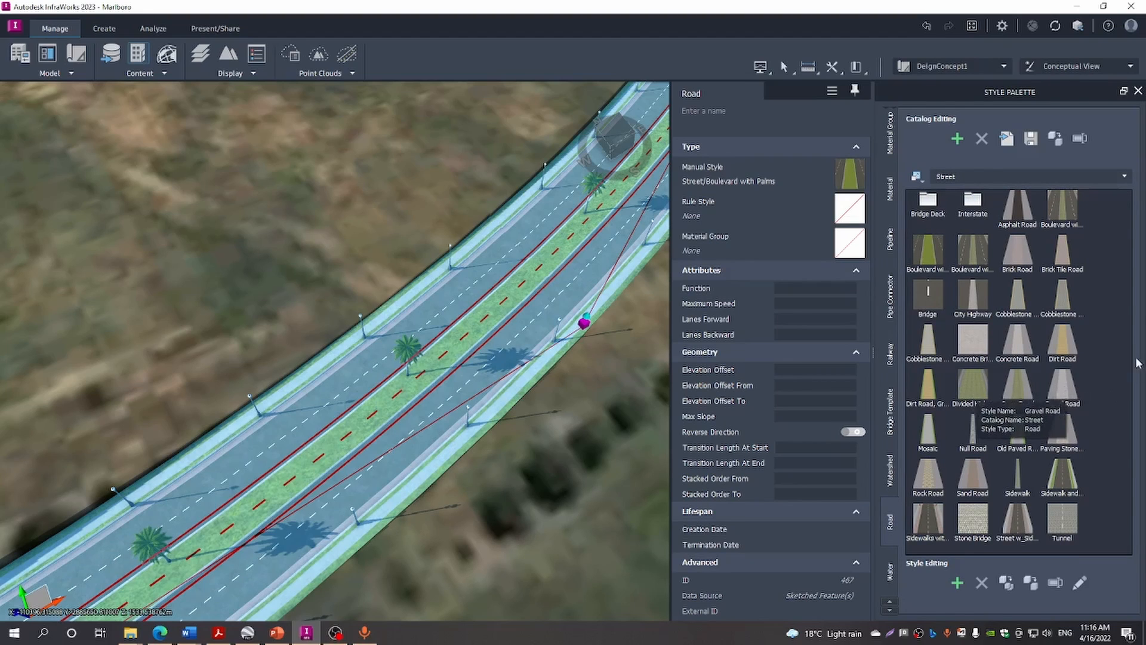
pyautogui.click(923, 261)
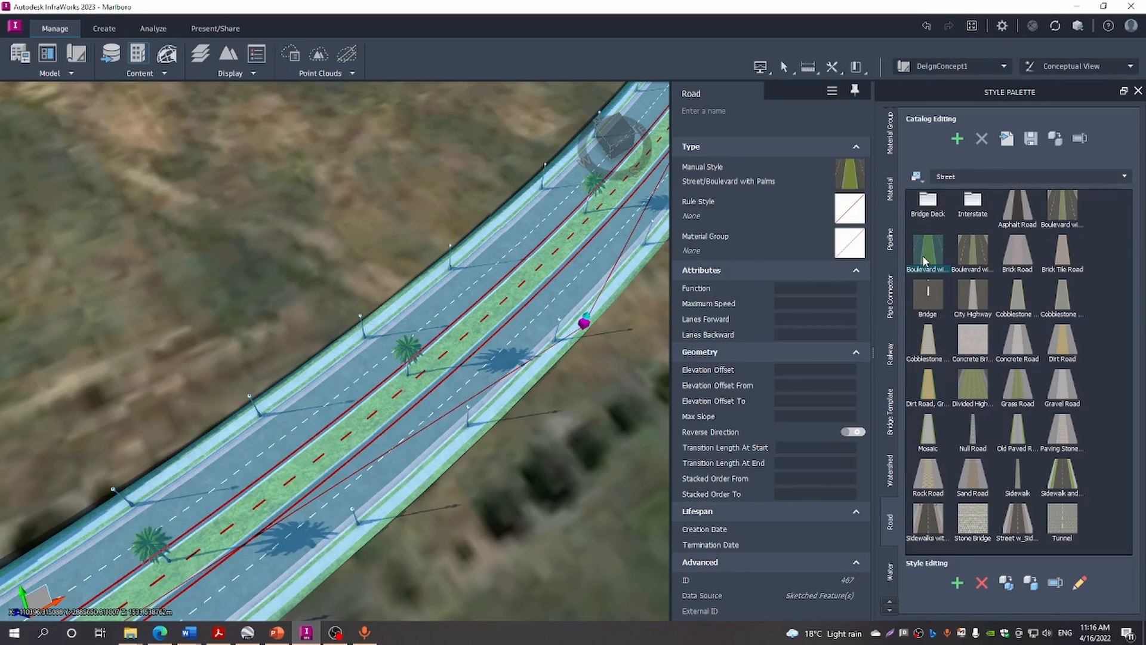
pyautogui.doubleClick(923, 261)
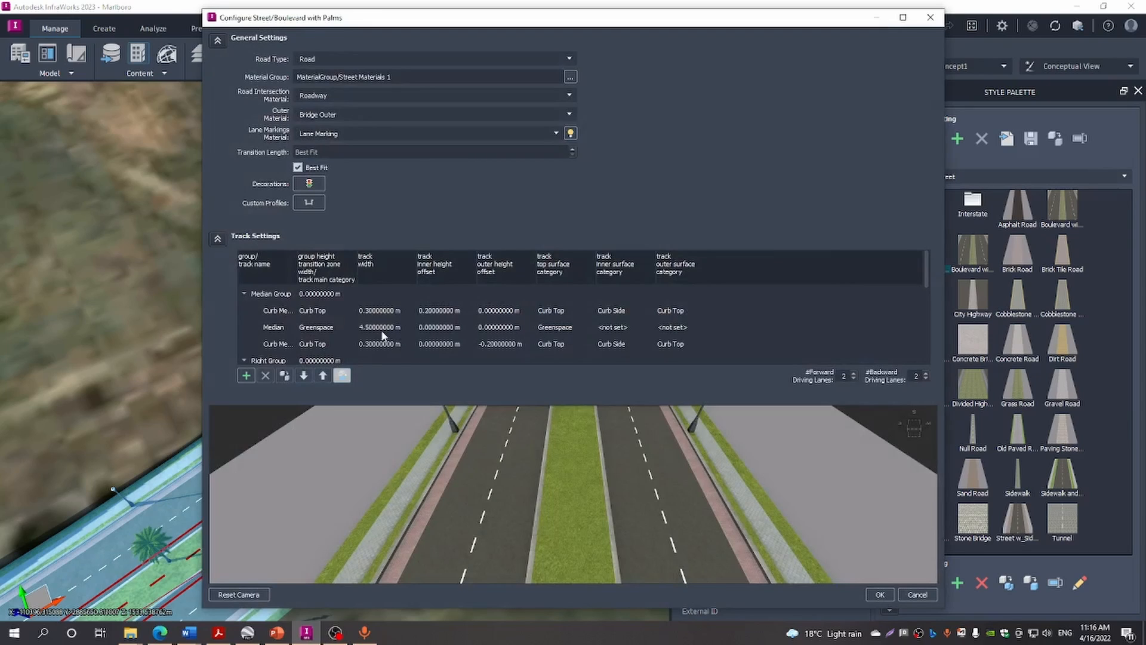
pyautogui.scroll(-1, 382, 334)
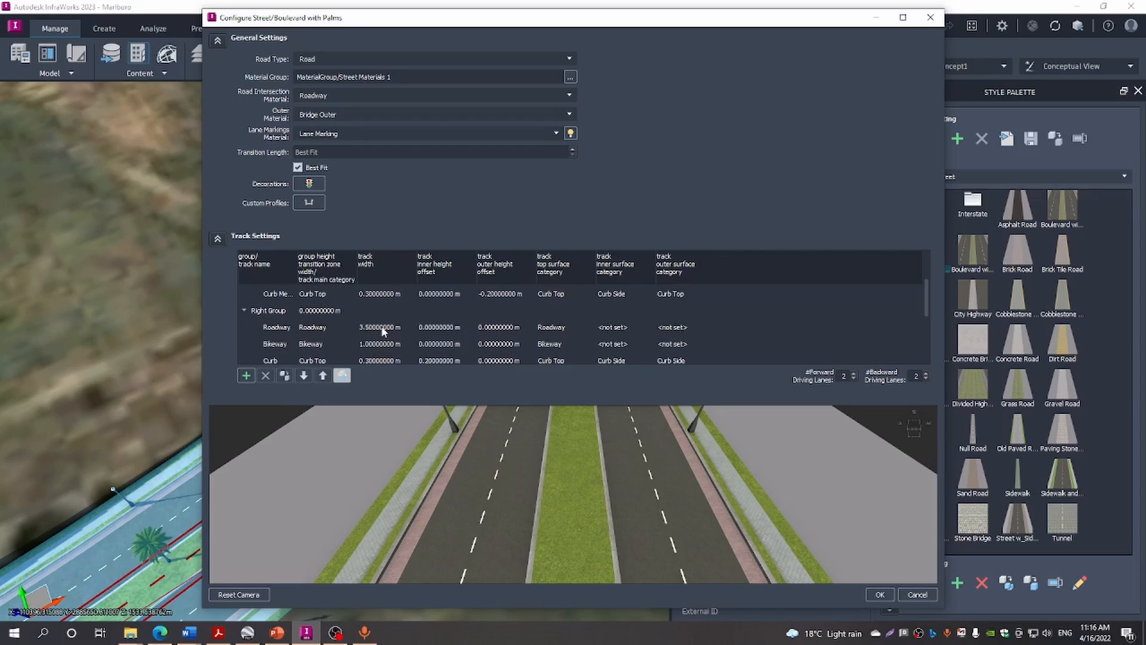
pyautogui.scroll(1, 379, 340)
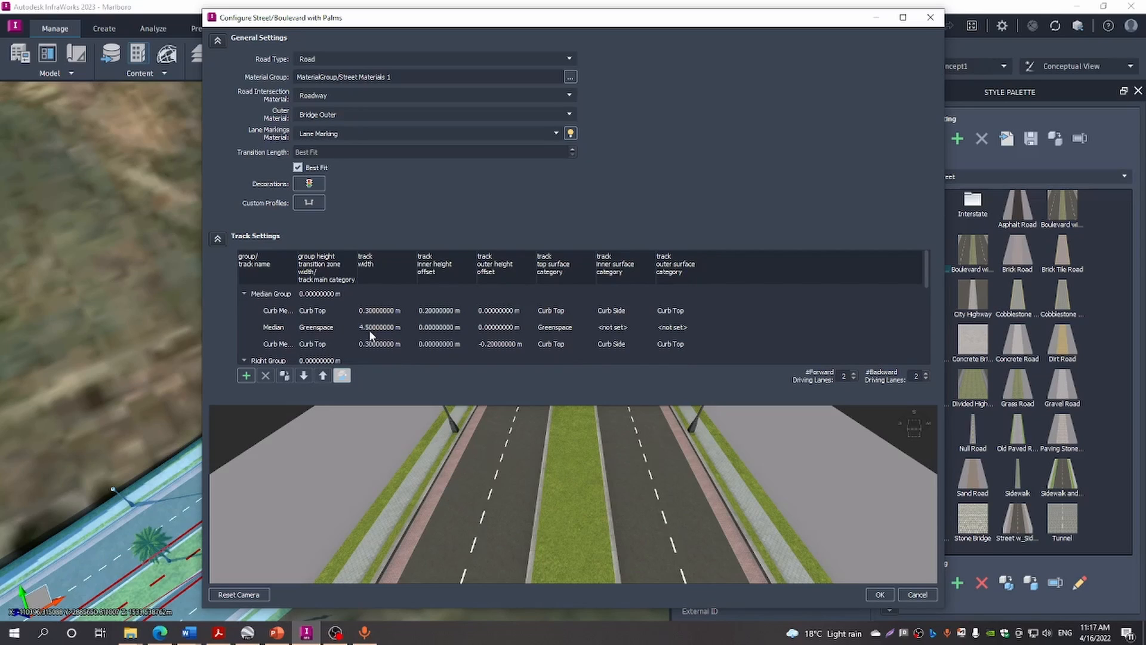
pyautogui.scroll(-1, 381, 340)
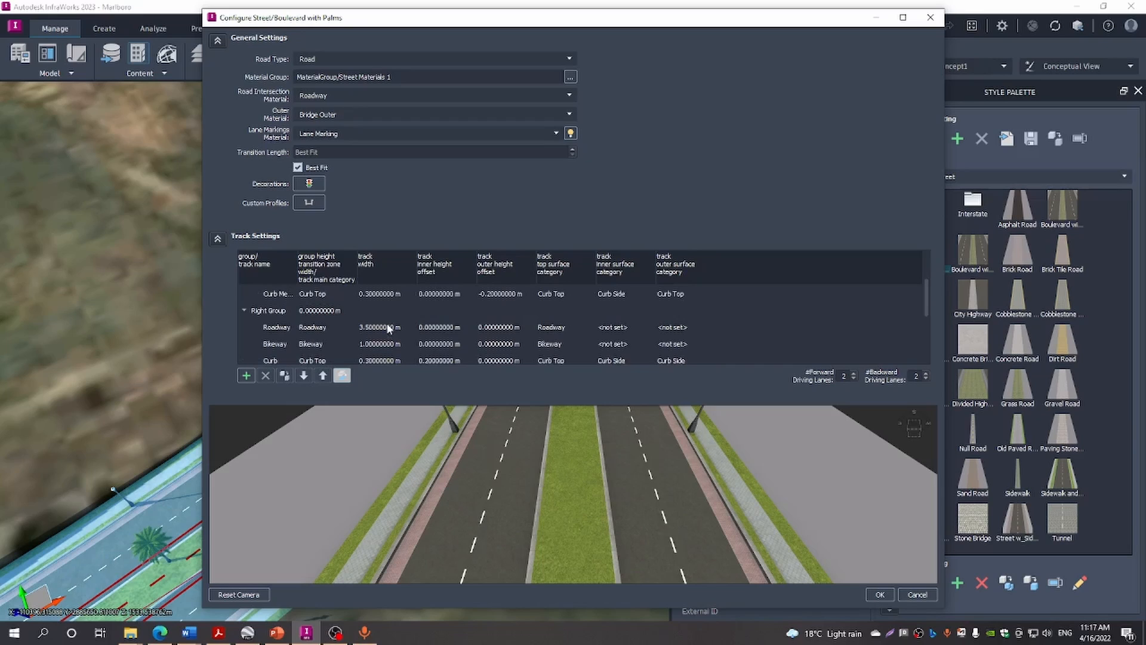
pyautogui.scroll(-2, 381, 340)
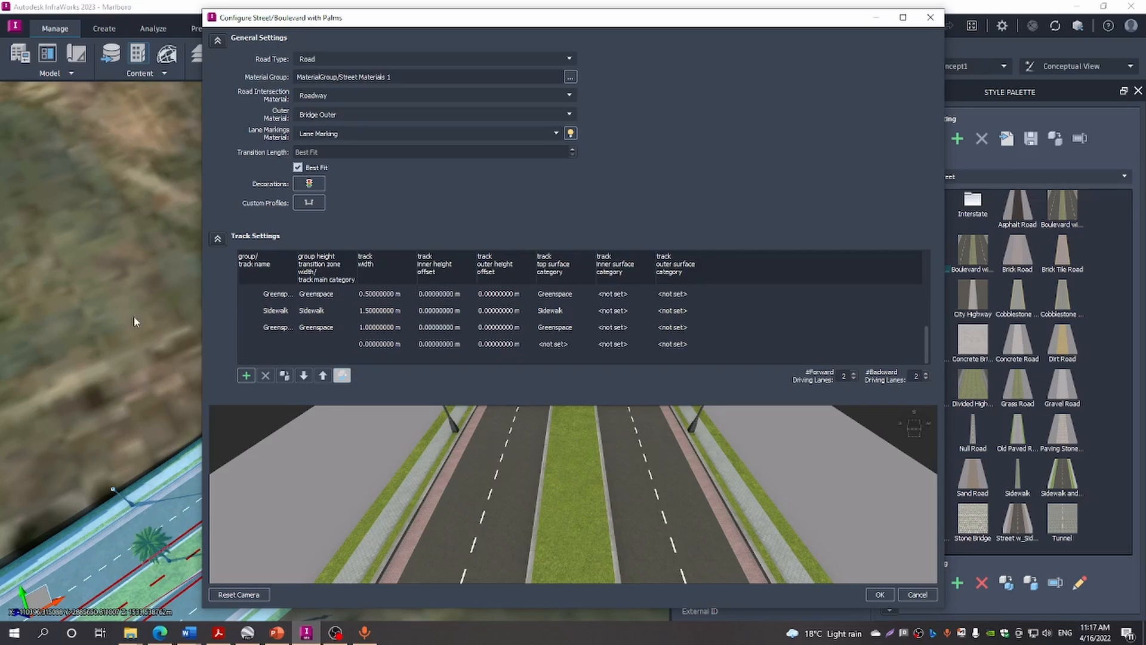
pyautogui.click(927, 19)
# Deselect the road, close the Style Palette, and zoom out to a top-down view of the whole boulevard
pyautogui.click(567, 576)
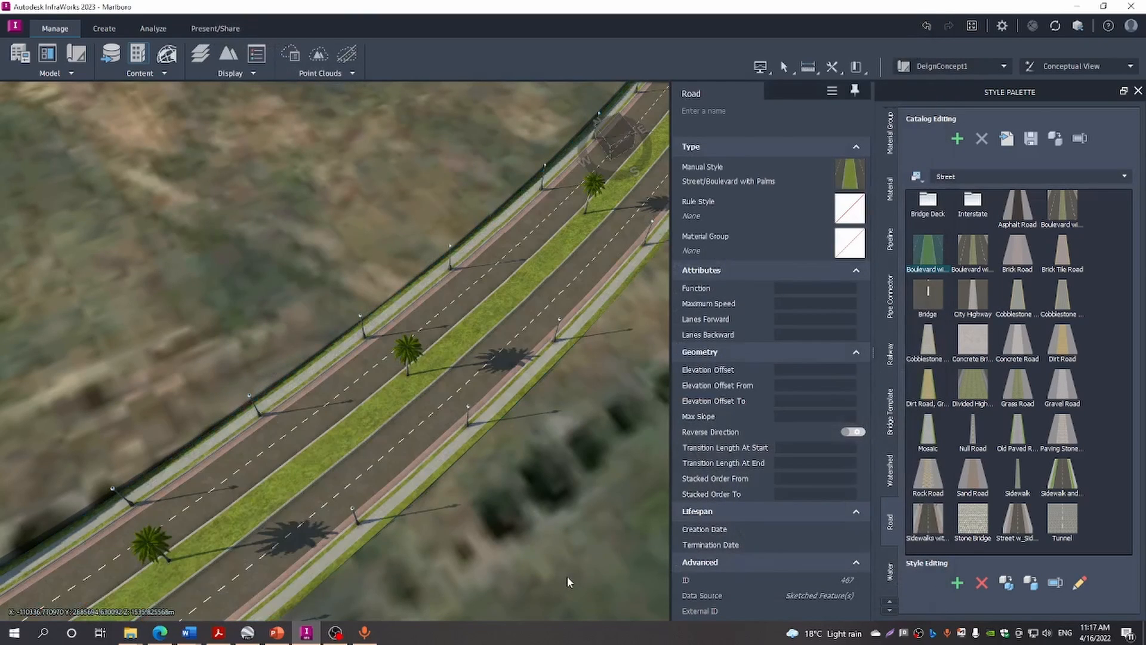
pyautogui.scroll(-5, 671, 462)
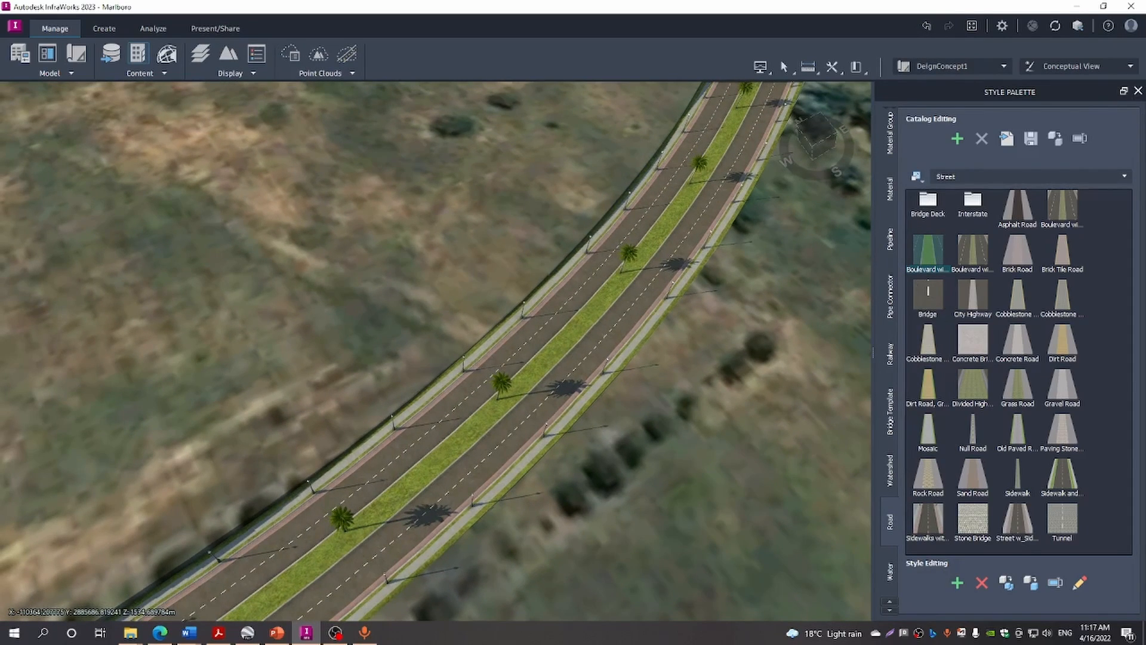
pyautogui.click(1138, 91)
pyautogui.scroll(-4, 863, 275)
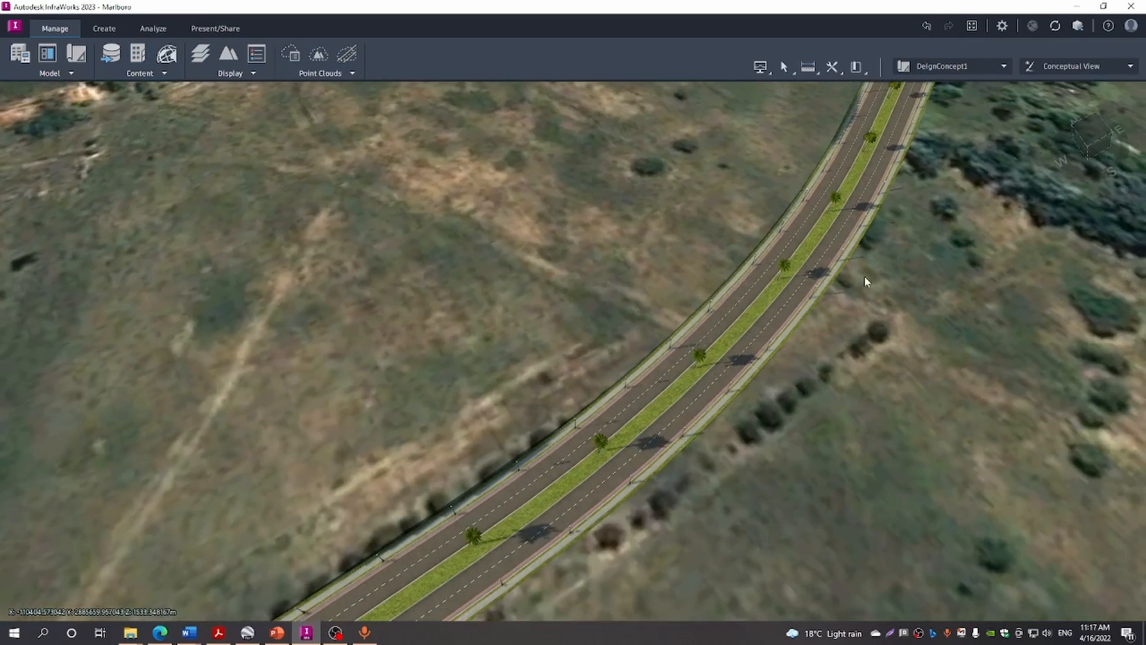
pyautogui.scroll(-2, 866, 274)
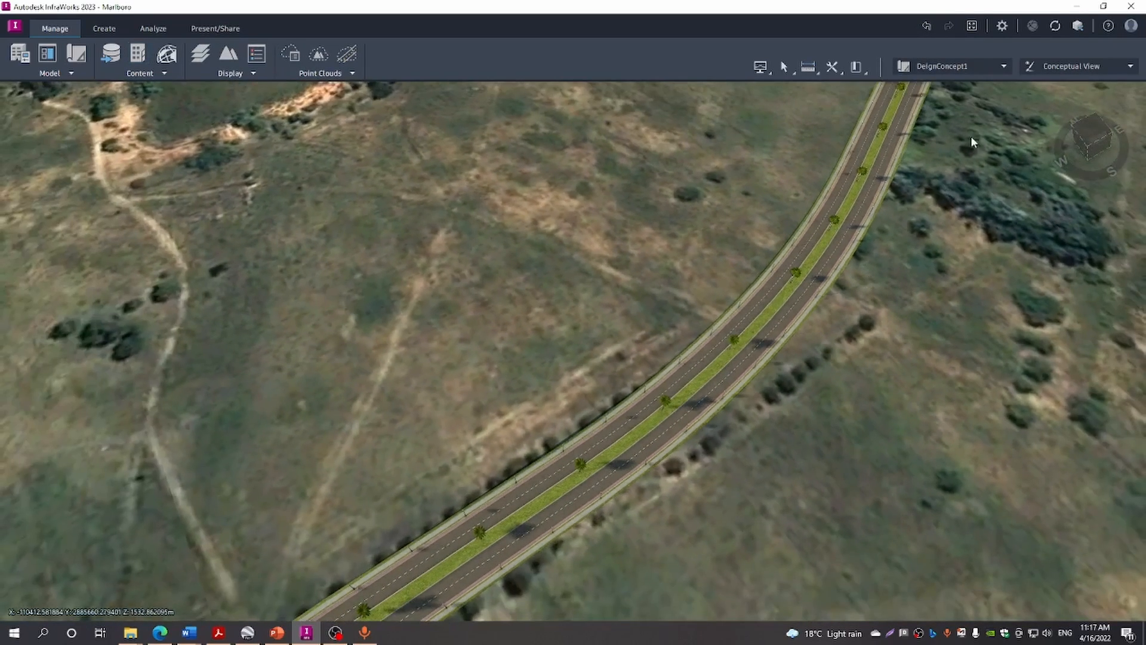
pyautogui.click(1093, 131)
pyautogui.scroll(-3, 767, 255)
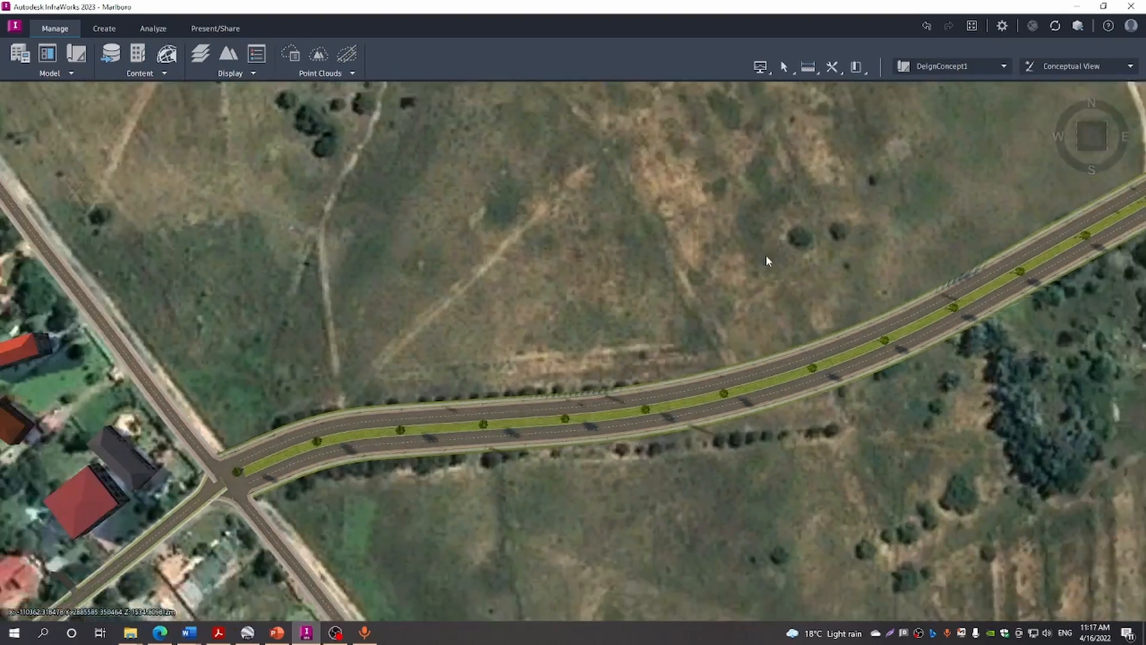
pyautogui.scroll(-5, 753, 254)
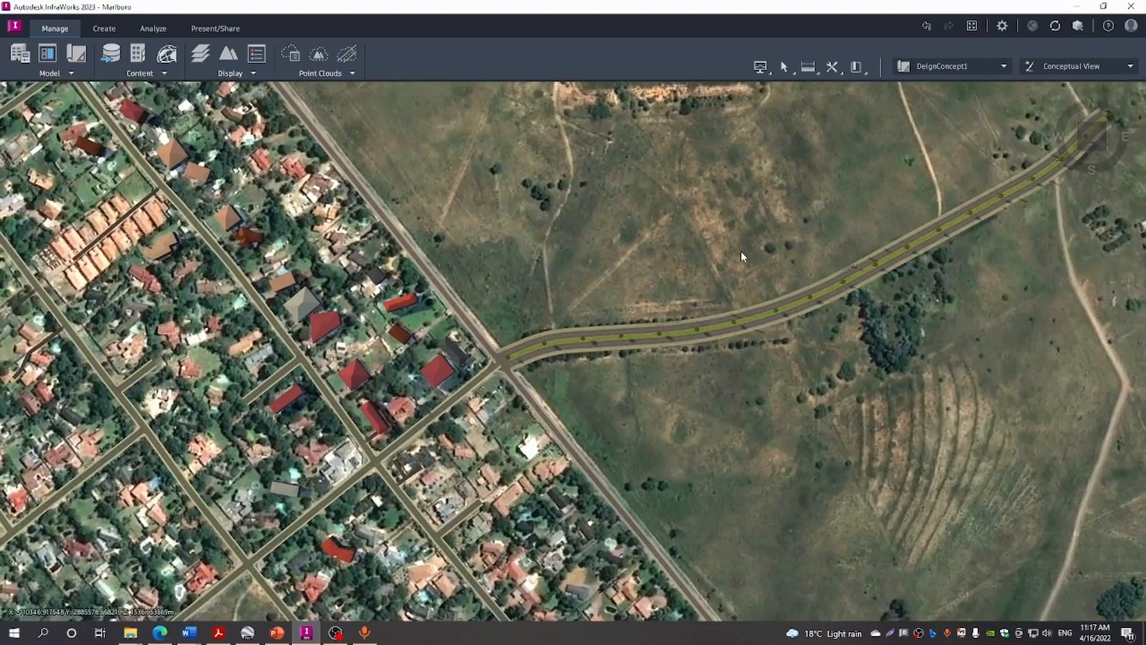
pyautogui.scroll(-5, 738, 254)
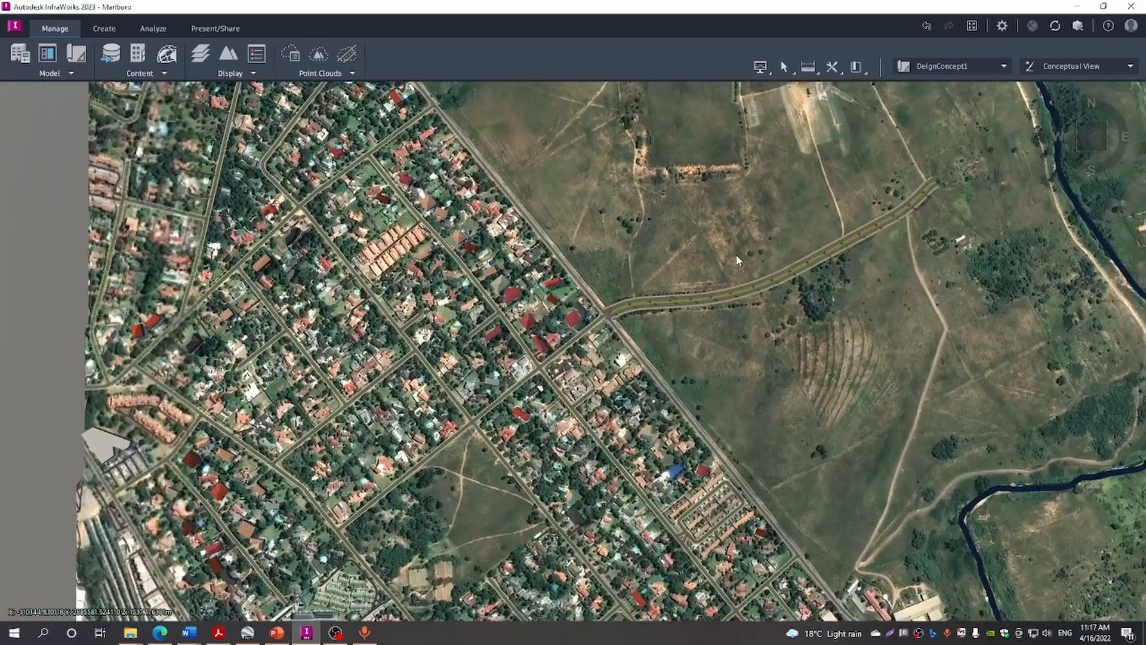
pyautogui.scroll(-2, 736, 254)
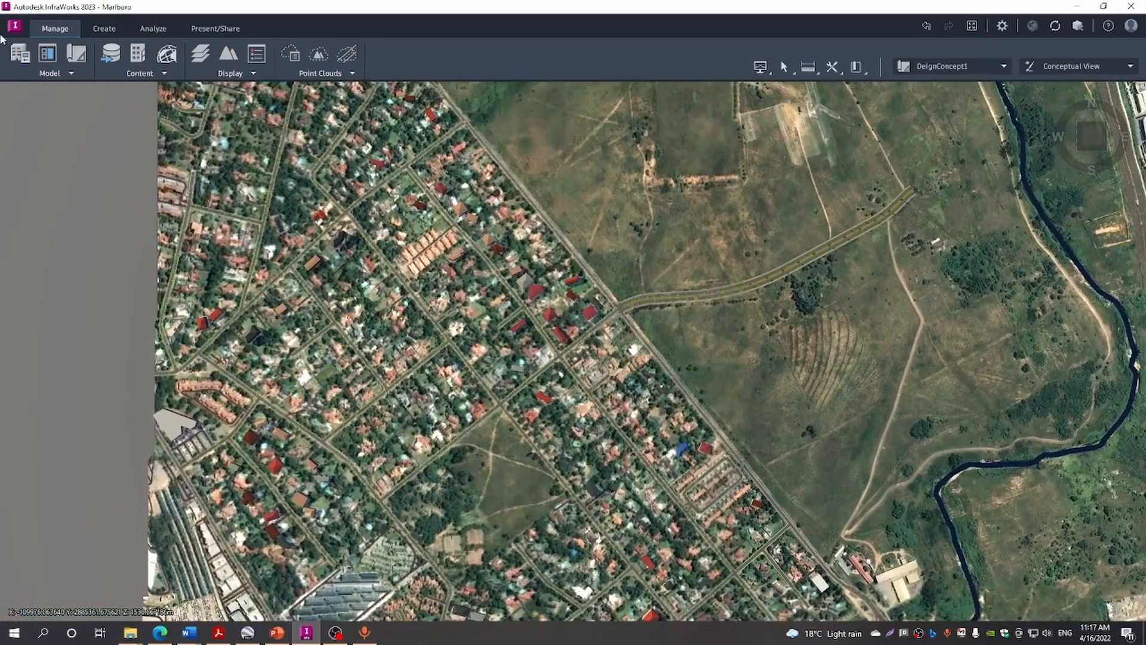
# Start a Component Road in the Sidewalks with Lamps style, found through the draw-style search
pyautogui.click(99, 31)
pyautogui.click(86, 73)
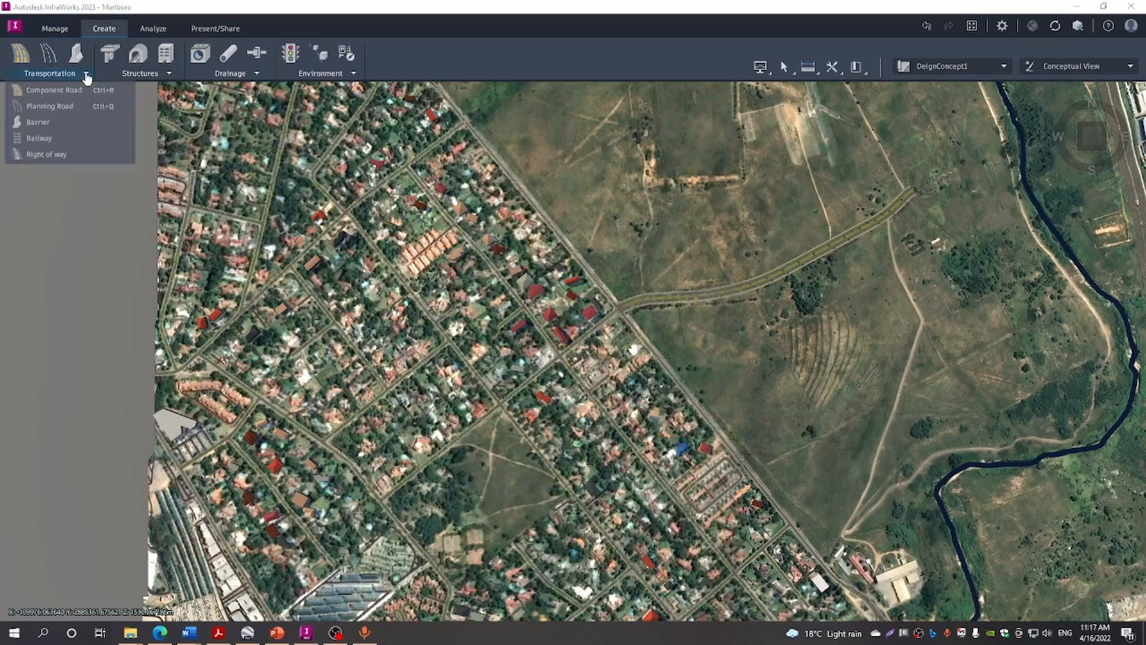
pyautogui.click(62, 107)
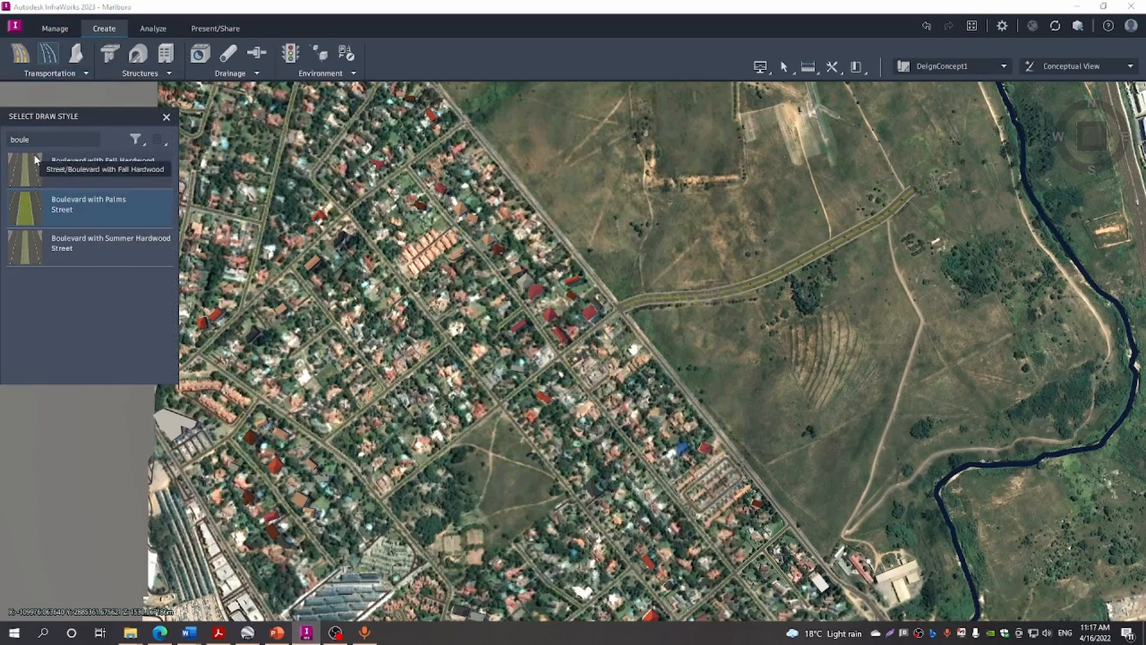
pyautogui.moveTo(31, 137); pyautogui.dragTo(10, 141)
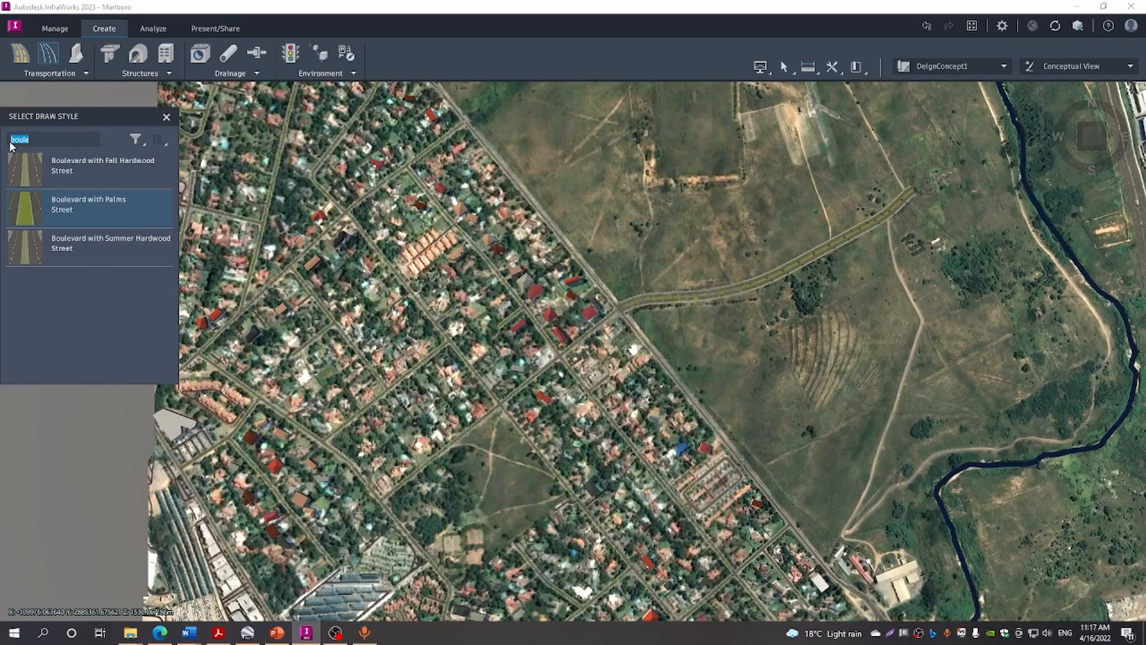
pyautogui.write('d')
pyautogui.write('id')
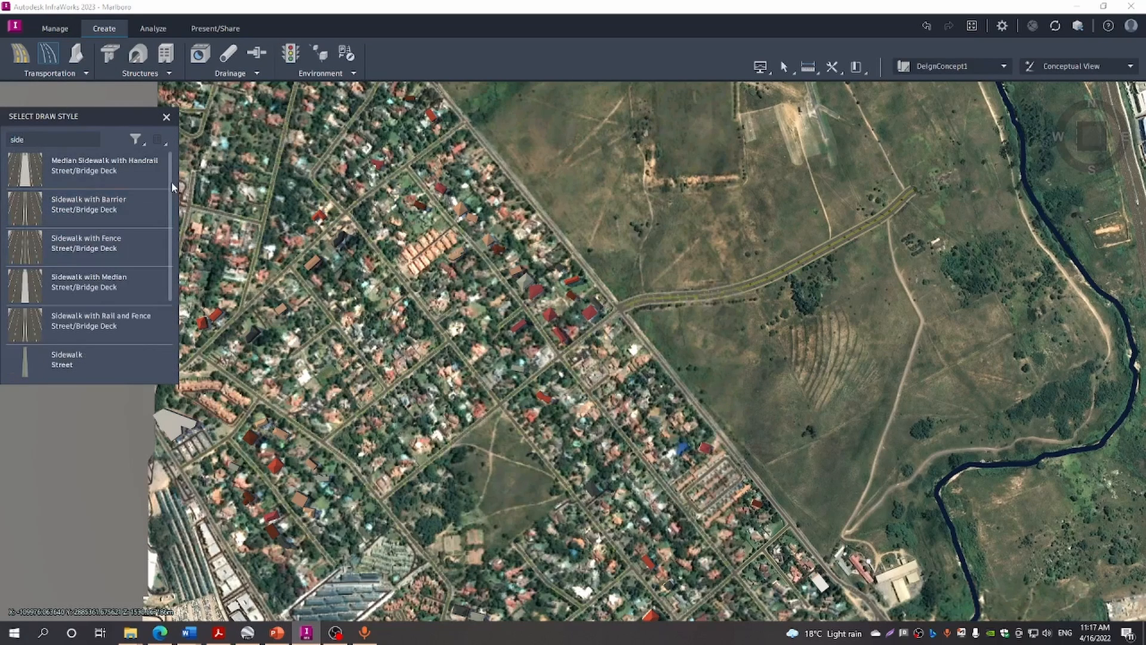
pyautogui.scroll(-2, 168, 192)
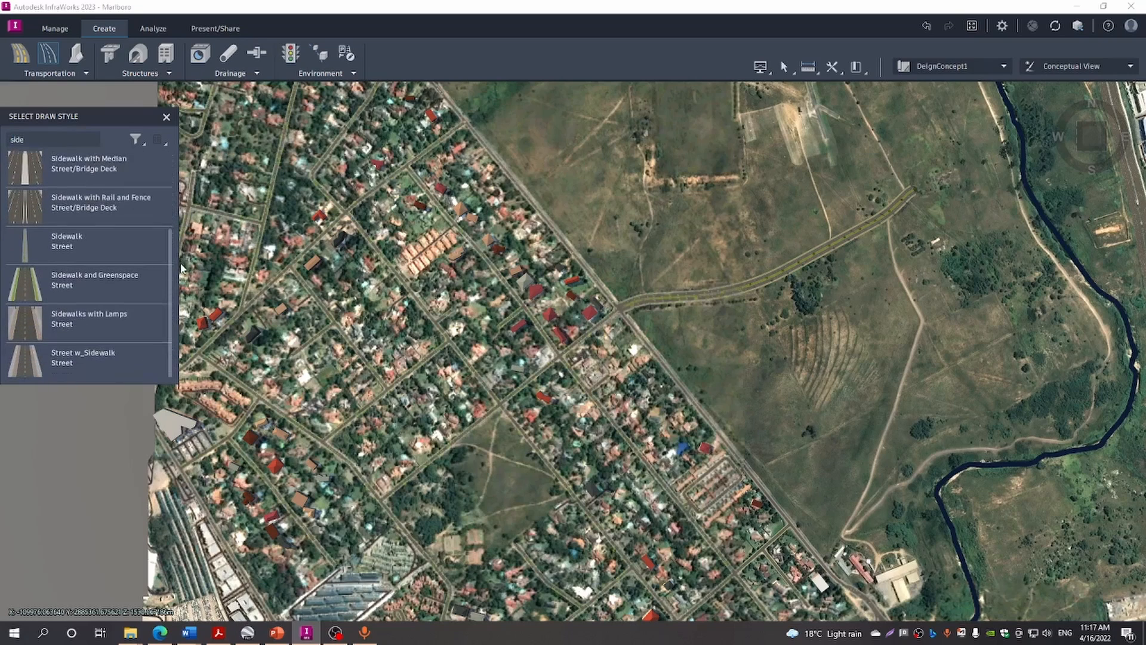
pyautogui.click(79, 313)
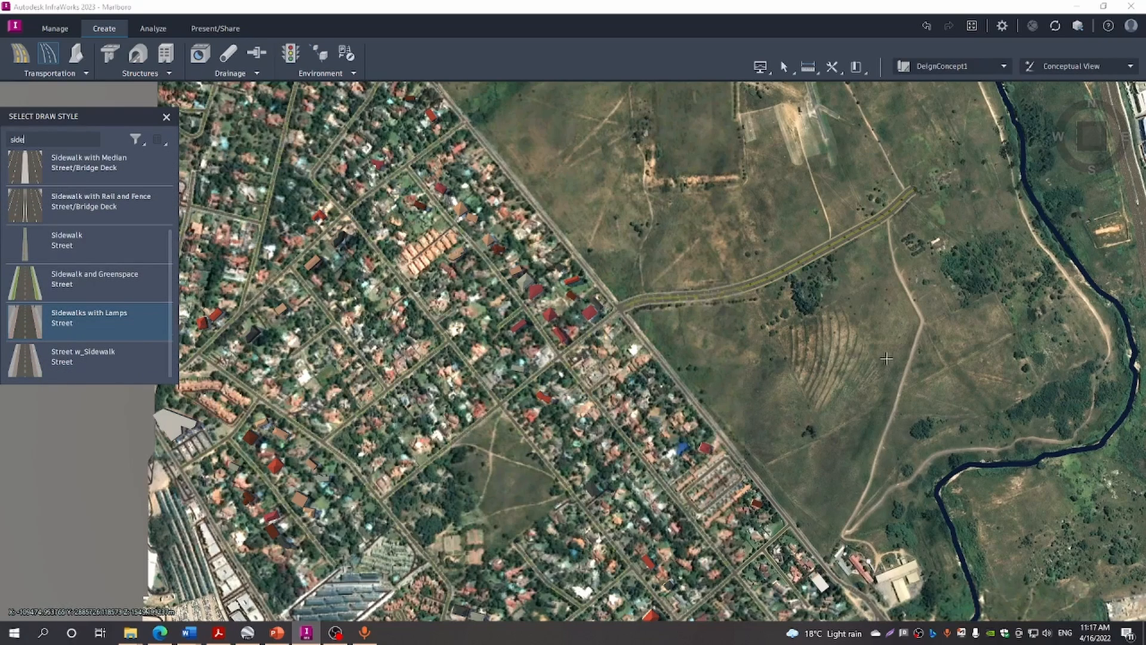
# Place the loop road's first points running north from the field near the connector road
pyautogui.click(890, 462)
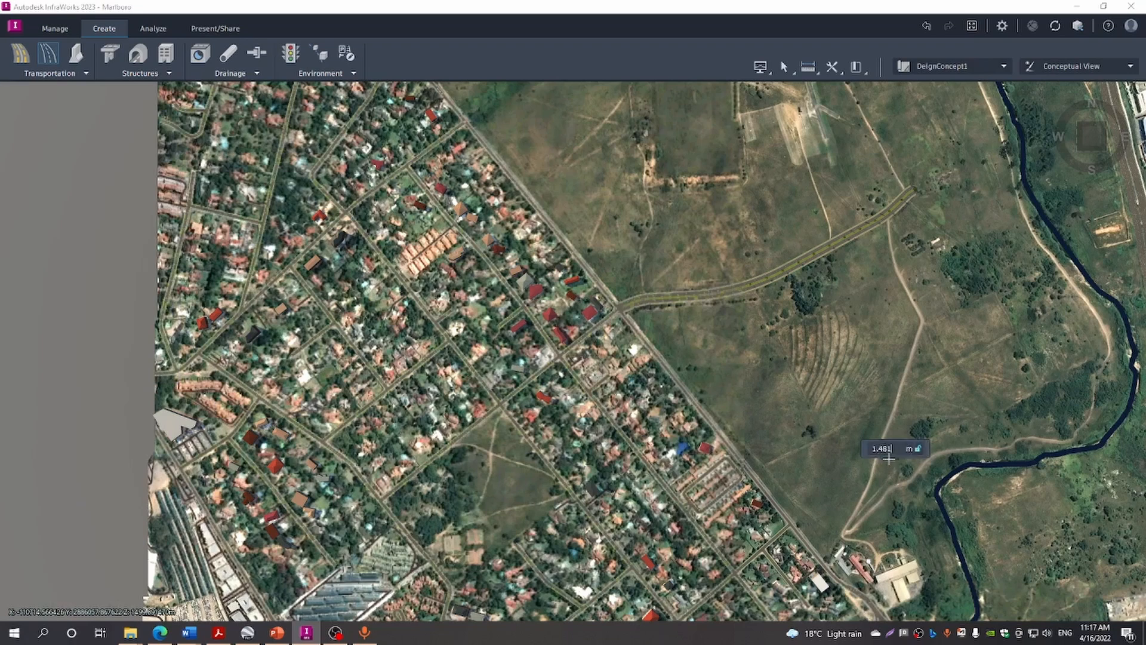
pyautogui.click(768, 335)
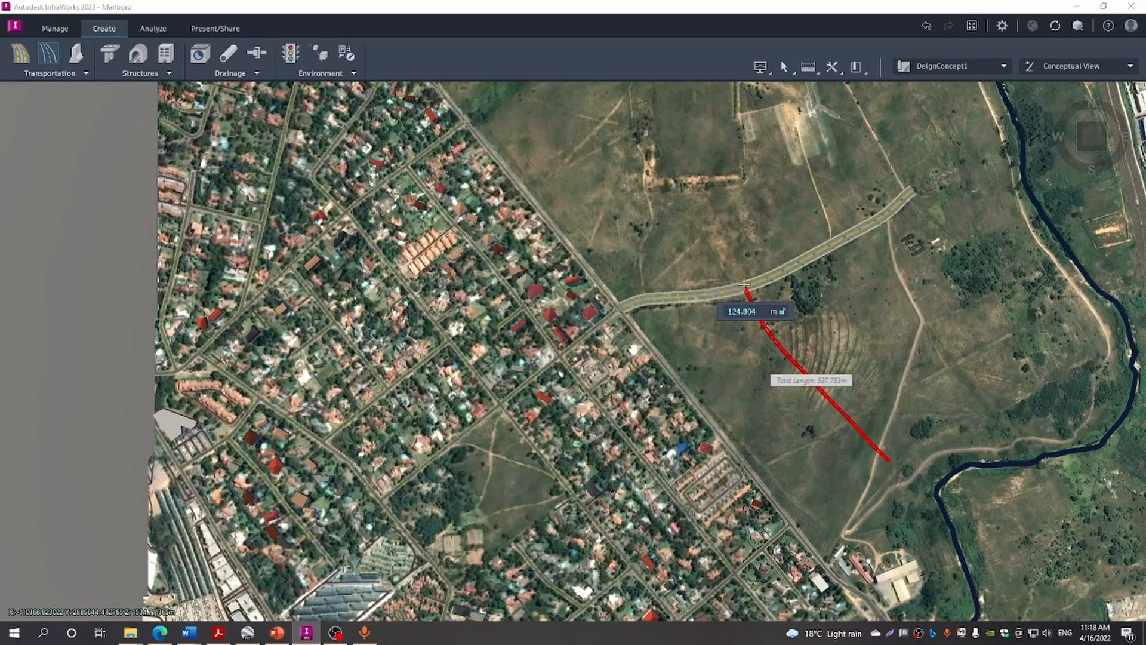
pyautogui.click(746, 288)
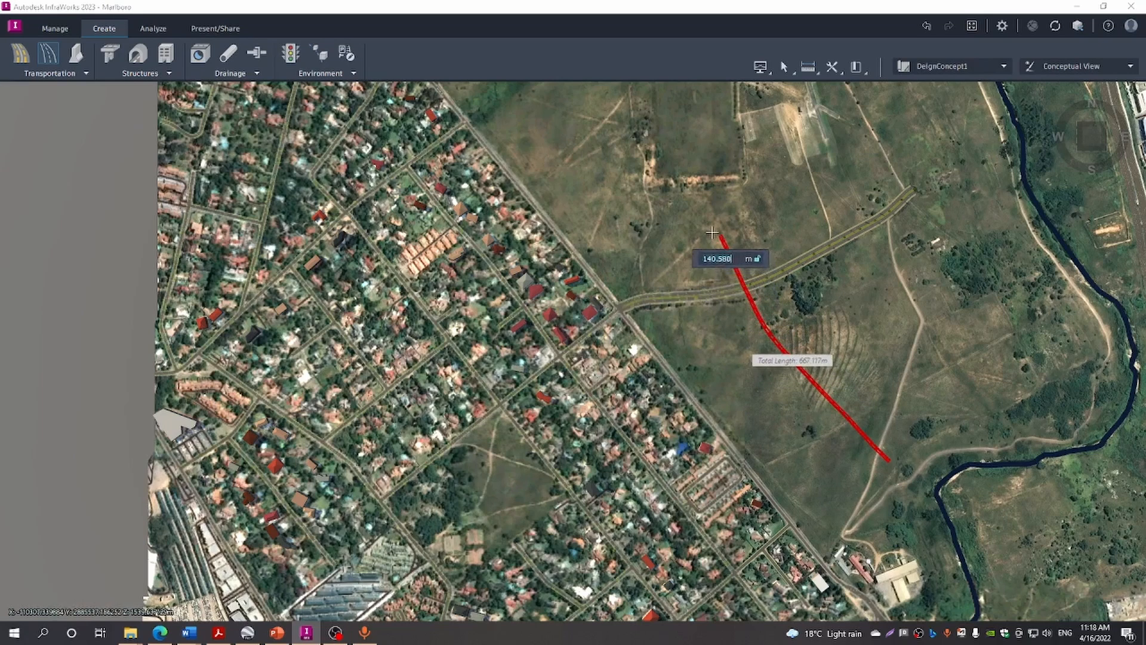
pyautogui.click(692, 209)
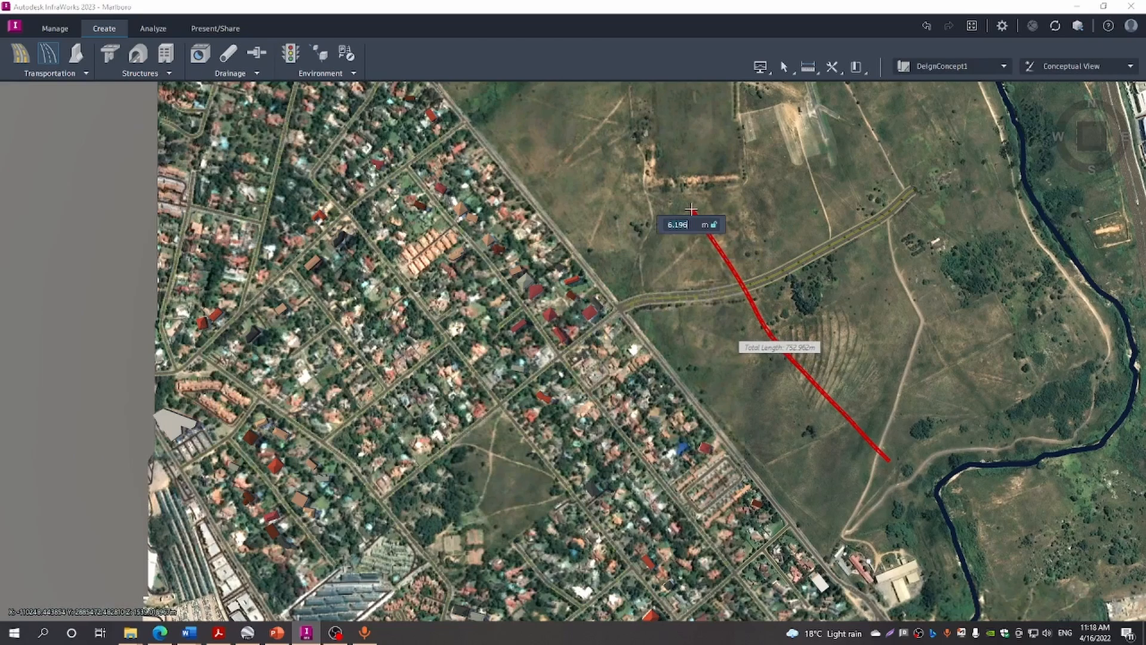
pyautogui.scroll(-2, 691, 209)
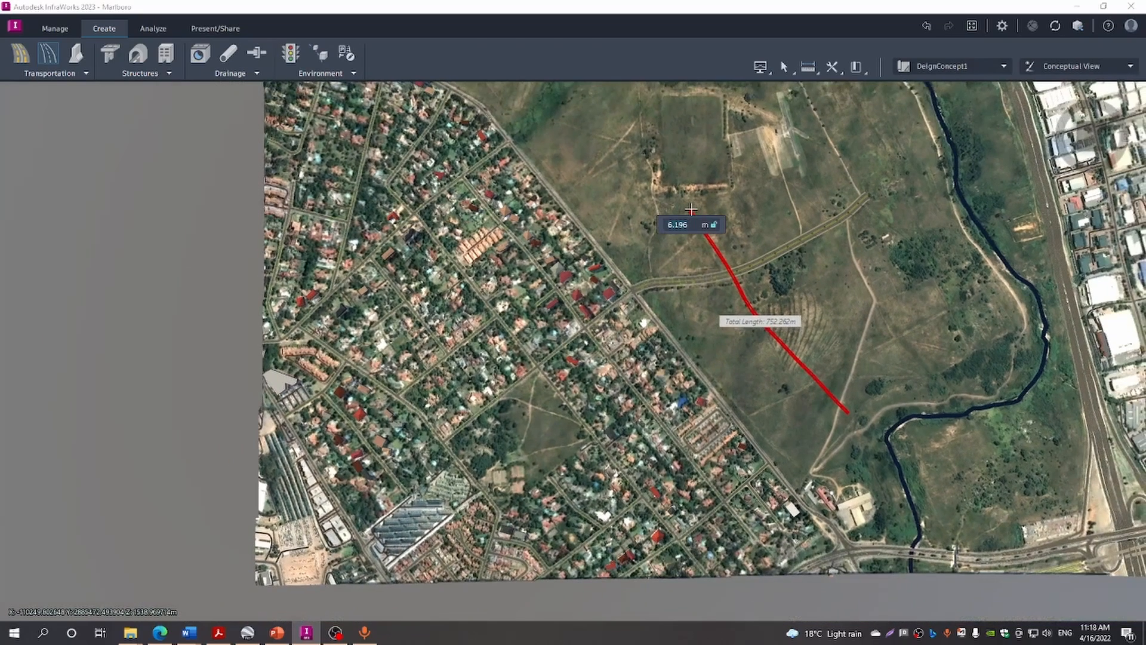
pyautogui.click(604, 111)
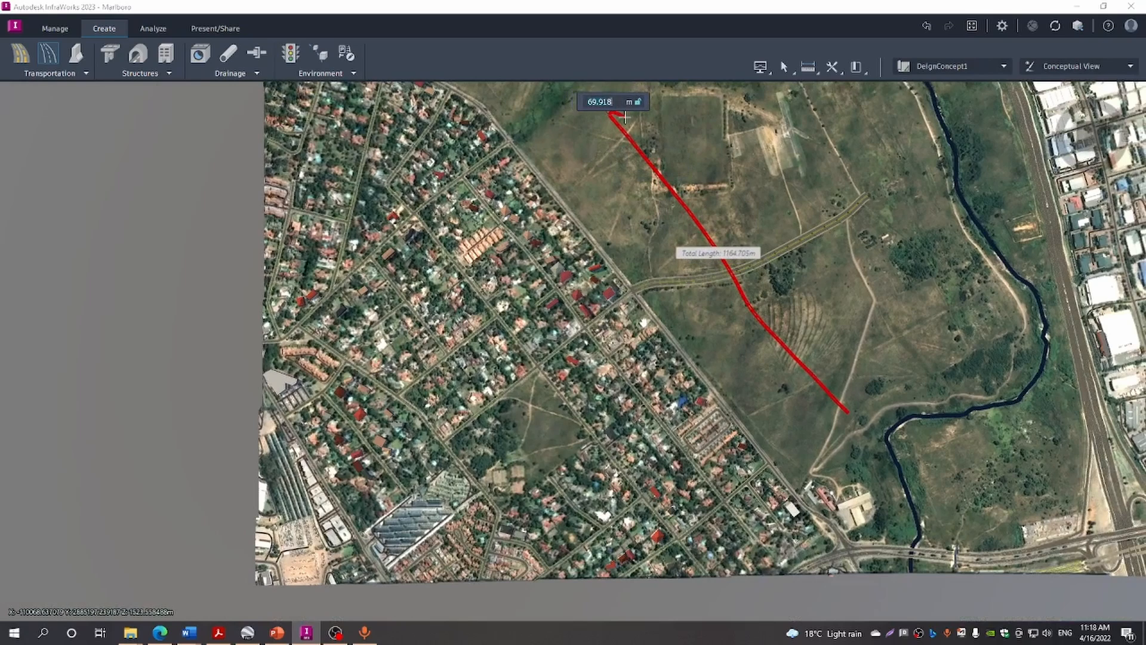
pyautogui.moveTo(630, 136); pyautogui.dragTo(693, 283, button='middle')
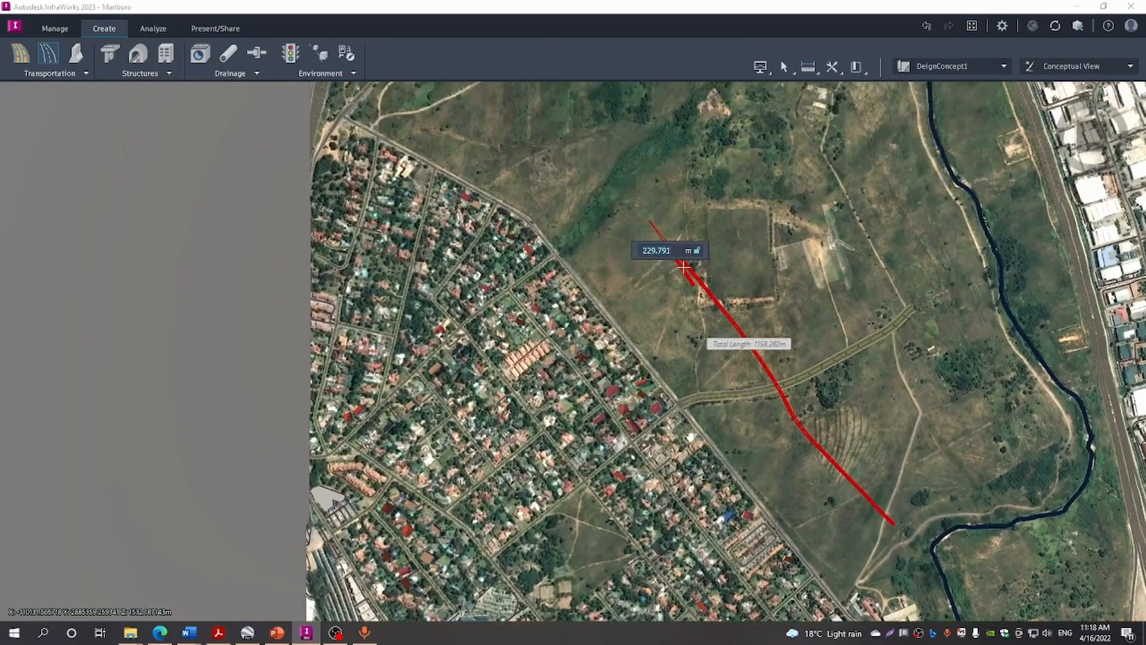
pyautogui.click(594, 156)
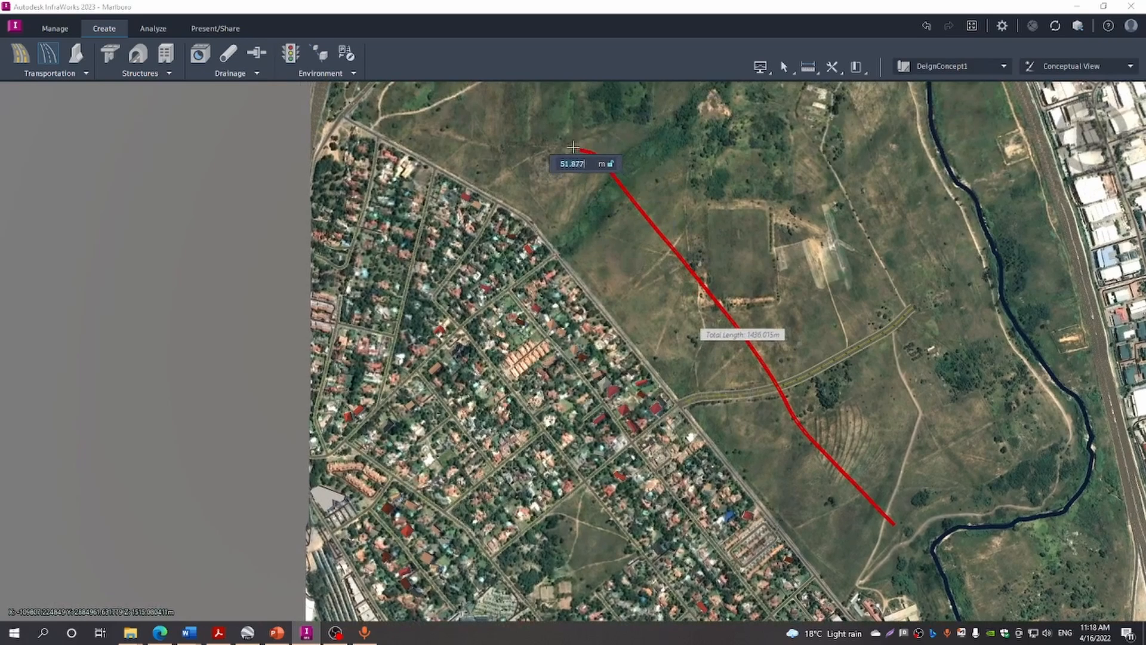
pyautogui.click(508, 117)
pyautogui.moveTo(507, 115); pyautogui.dragTo(550, 381, button='middle')
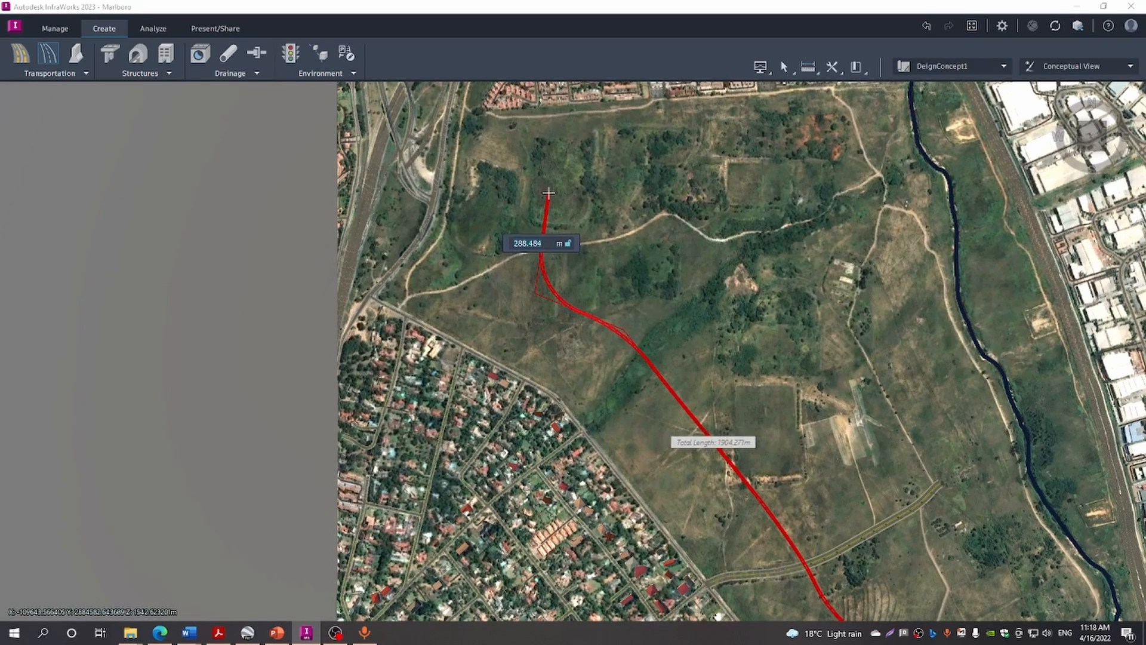
# Curve the road east across the north and back south, finishing it south of the connector road
pyautogui.click(548, 193)
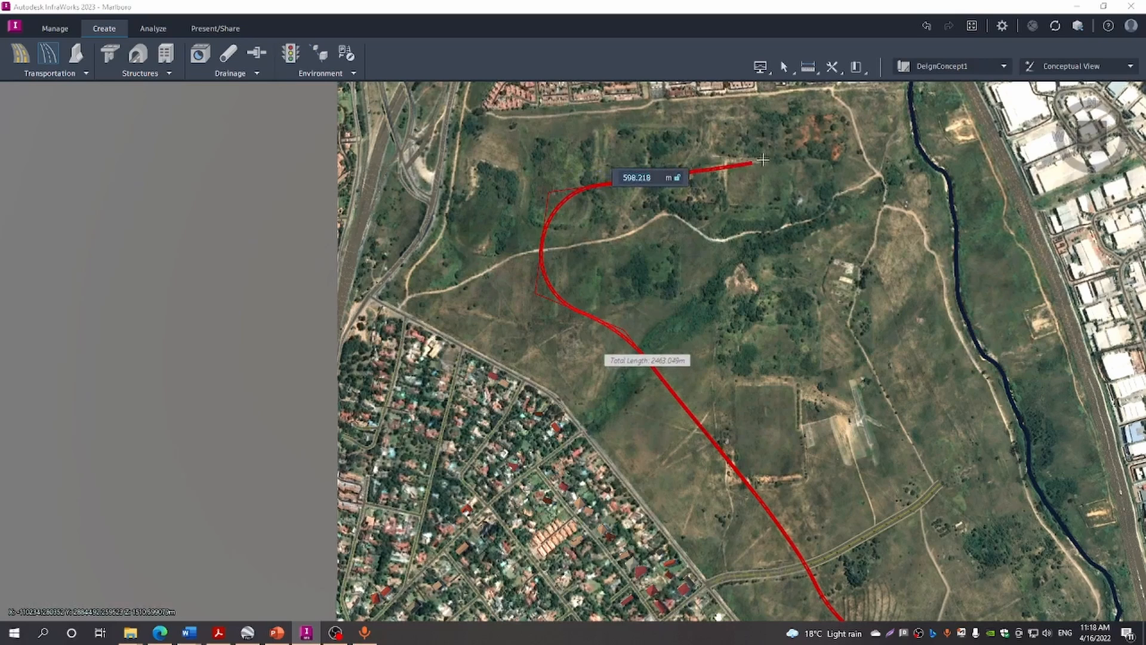
pyautogui.click(792, 151)
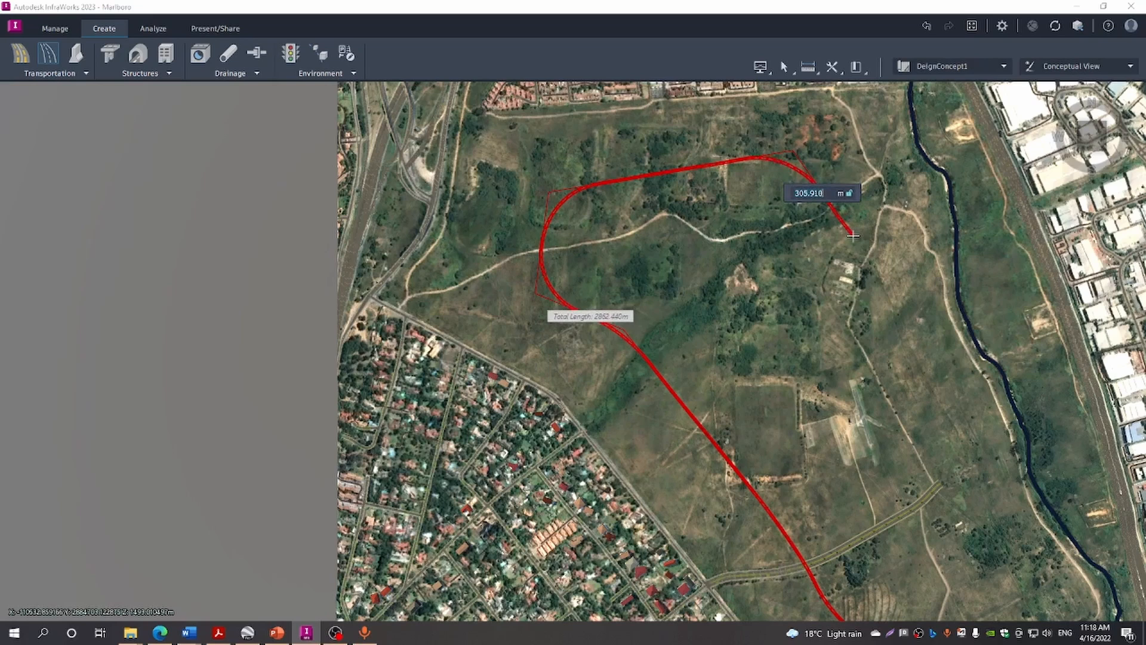
pyautogui.click(853, 235)
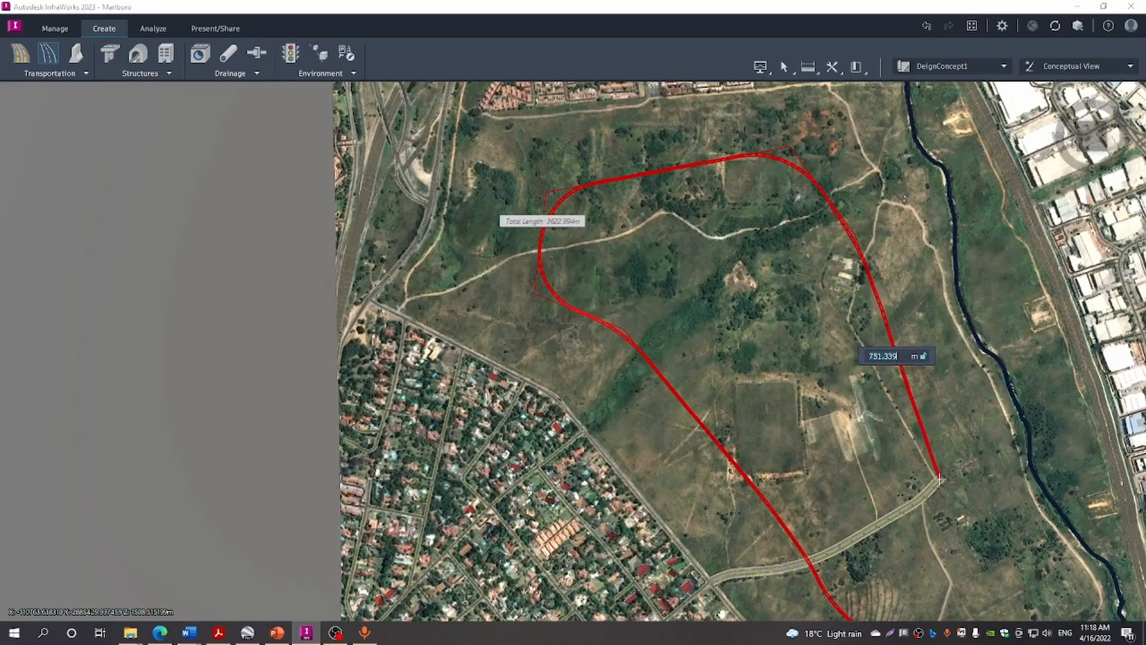
pyautogui.click(940, 481)
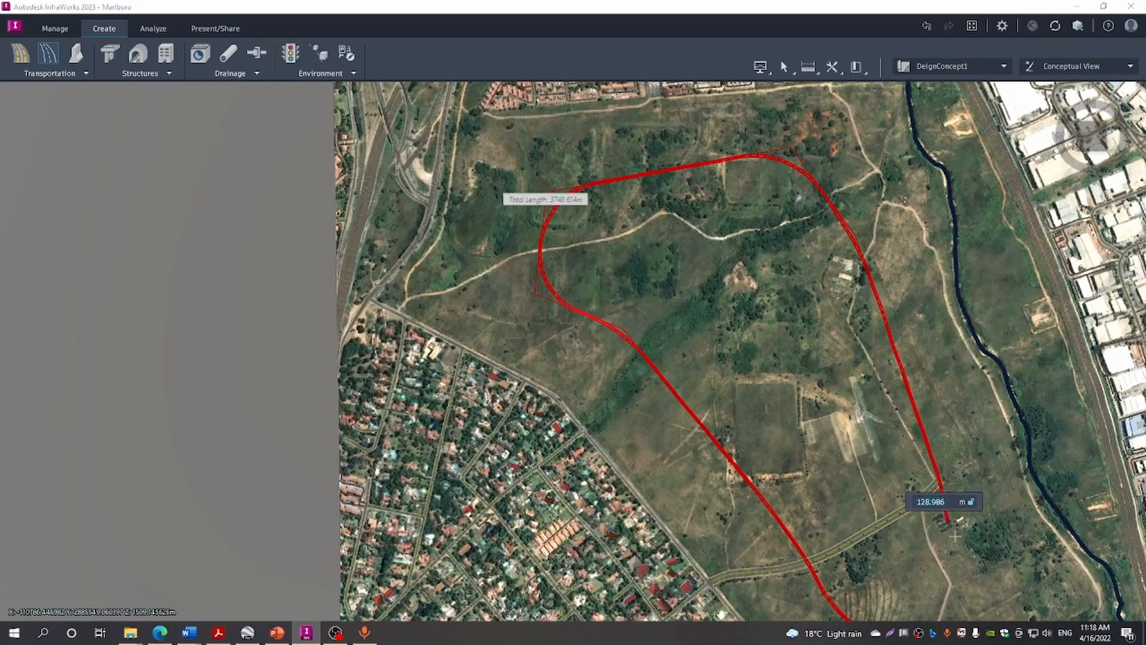
pyautogui.click(975, 561)
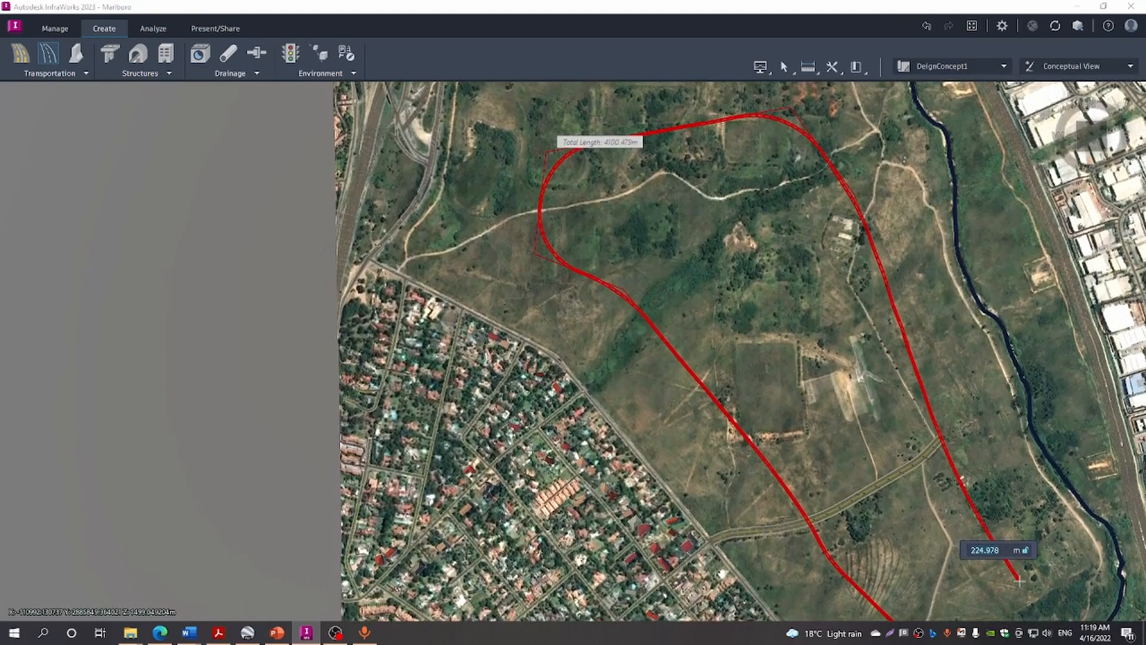
pyautogui.doubleClick(1019, 581)
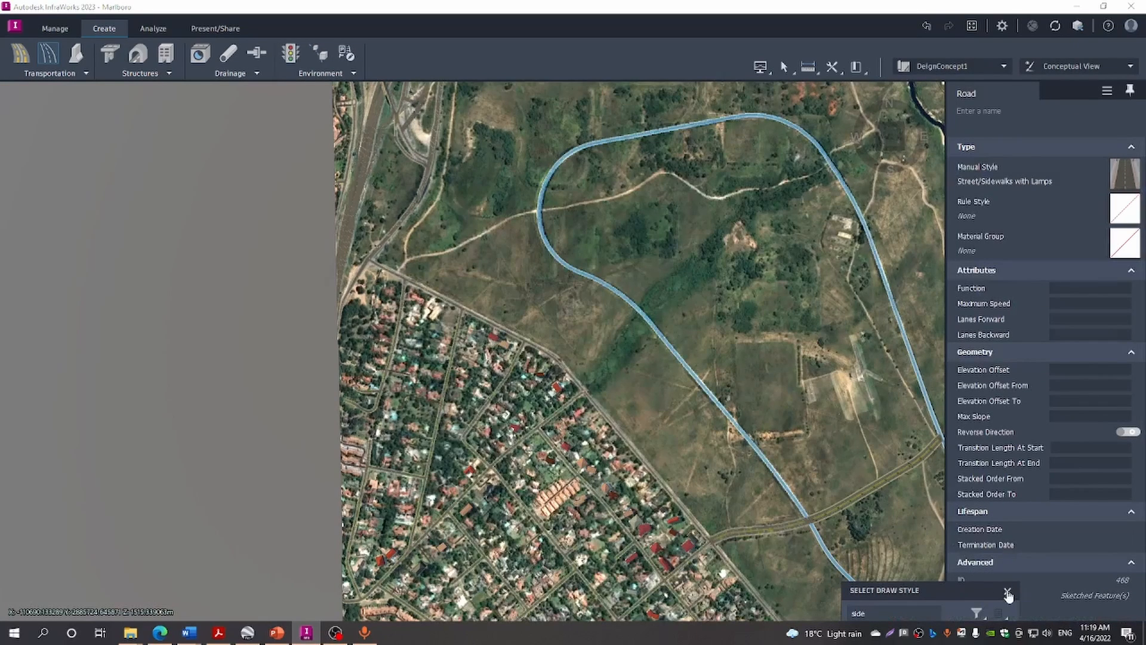
# Stop drawing, centre the loop road, and select it at its junction with the boulevard
pyautogui.click(1007, 591)
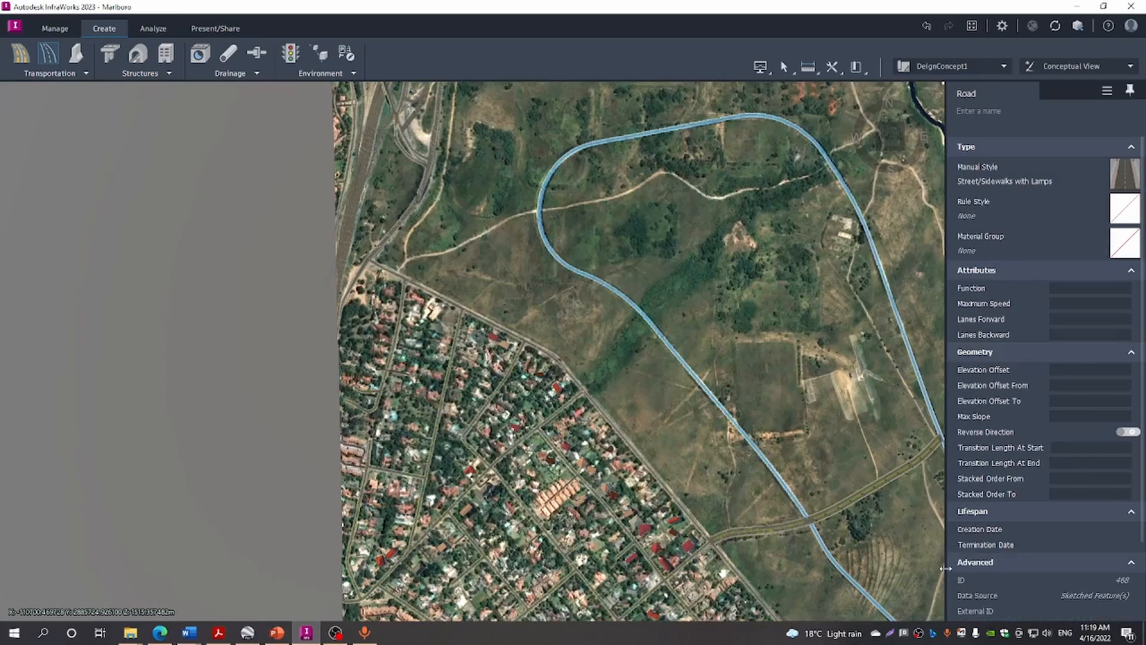
pyautogui.press('Escape')
pyautogui.click(909, 533)
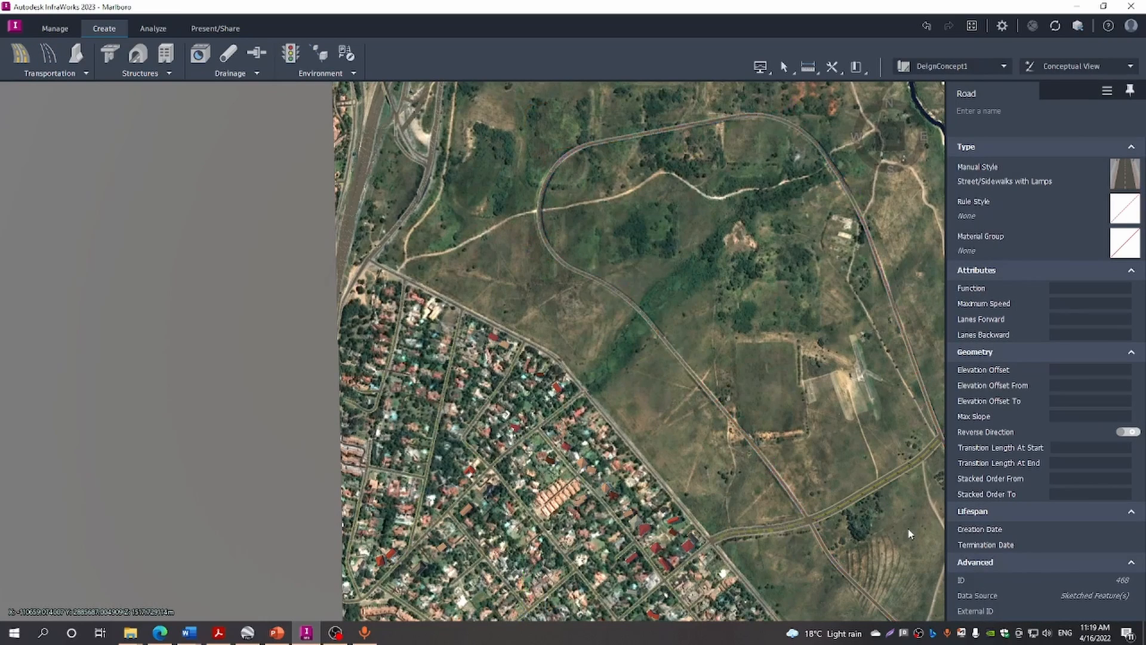
pyautogui.scroll(2, 909, 521)
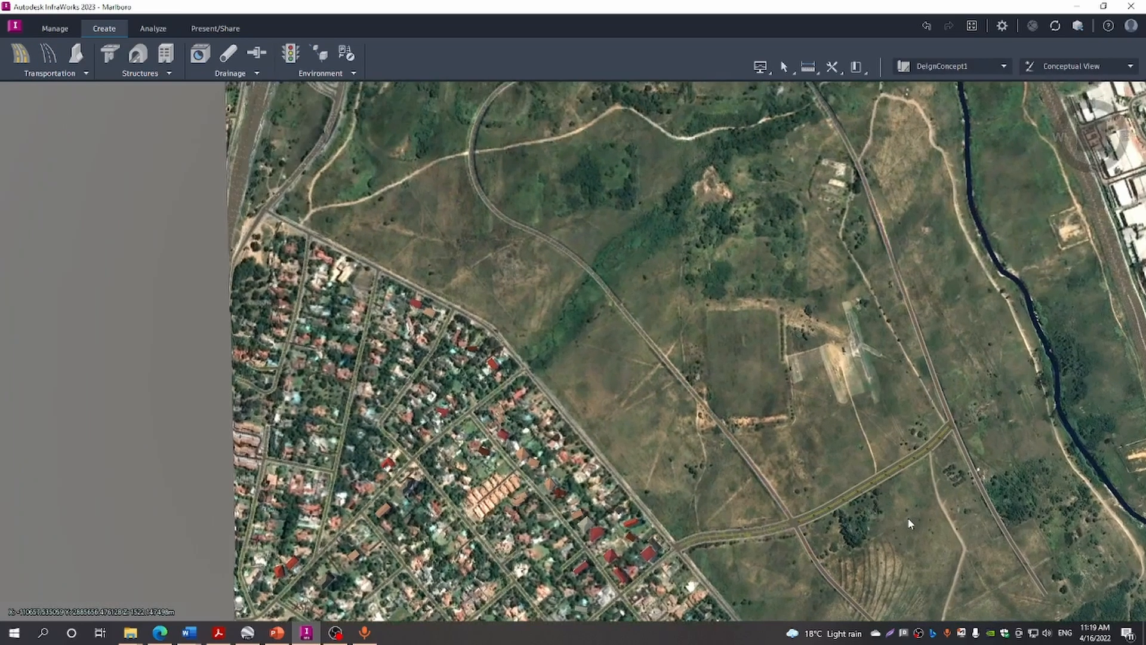
pyautogui.scroll(-1, 907, 519)
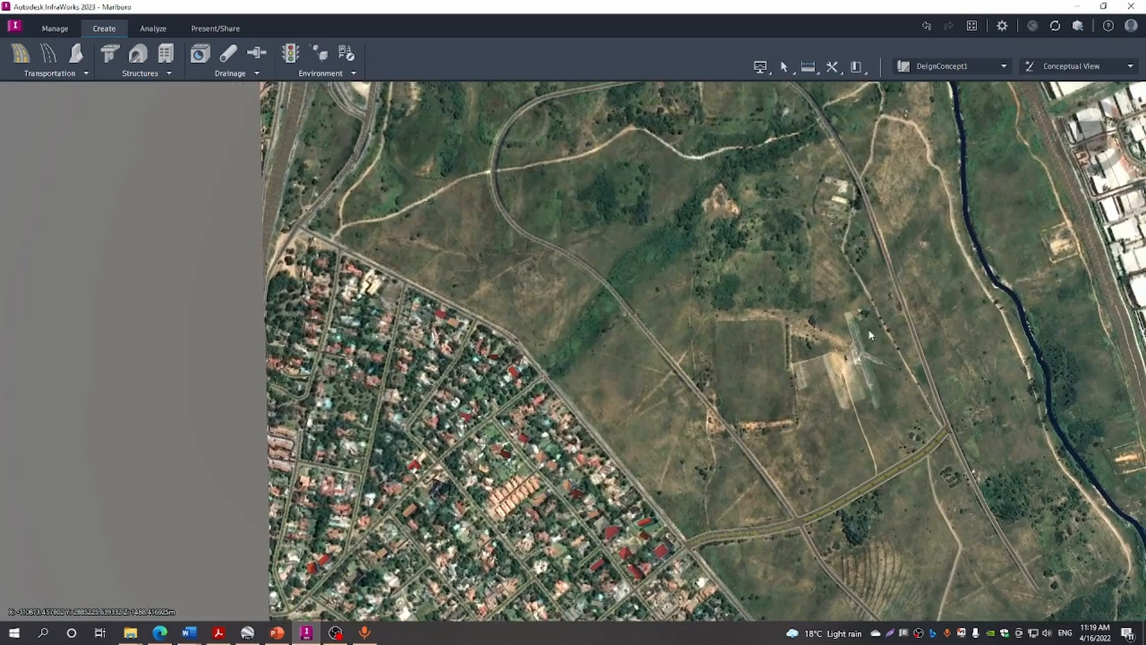
pyautogui.moveTo(871, 335); pyautogui.dragTo(699, 269)
pyautogui.scroll(-1, 696, 268)
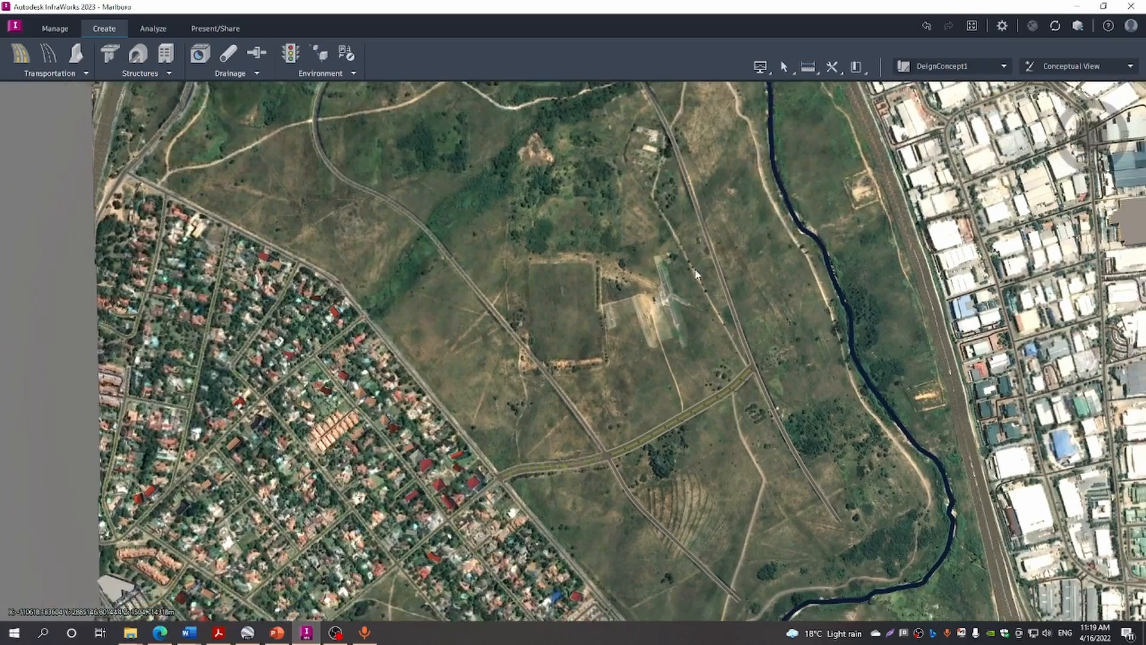
pyautogui.scroll(2, 754, 373)
pyautogui.scroll(4, 754, 373)
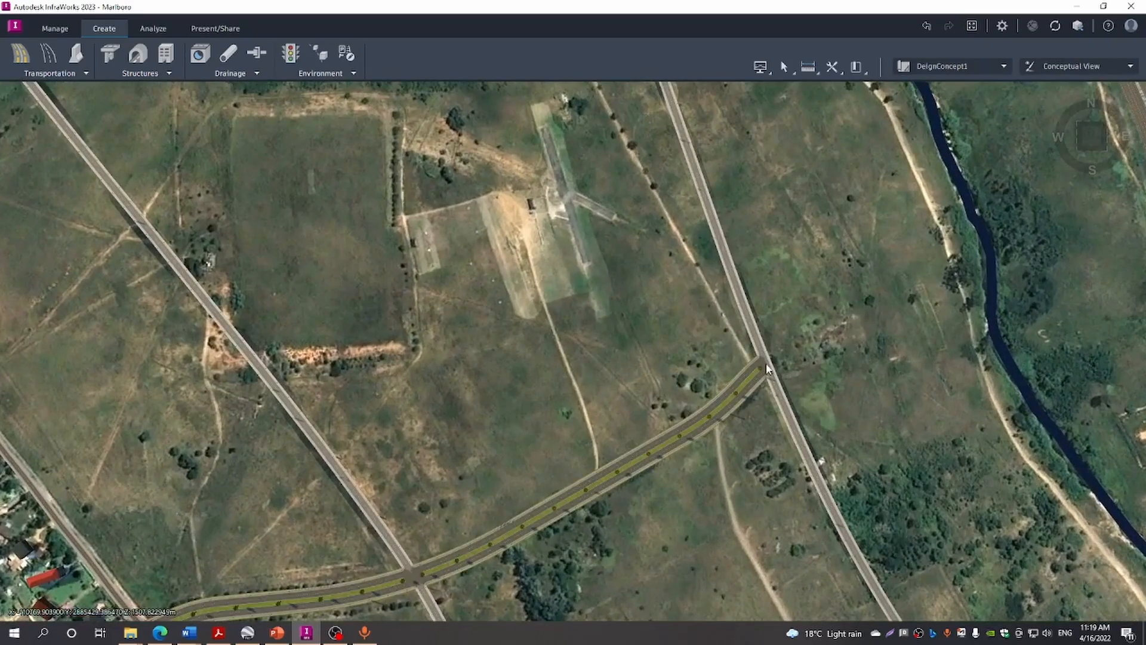
pyautogui.click(388, 552)
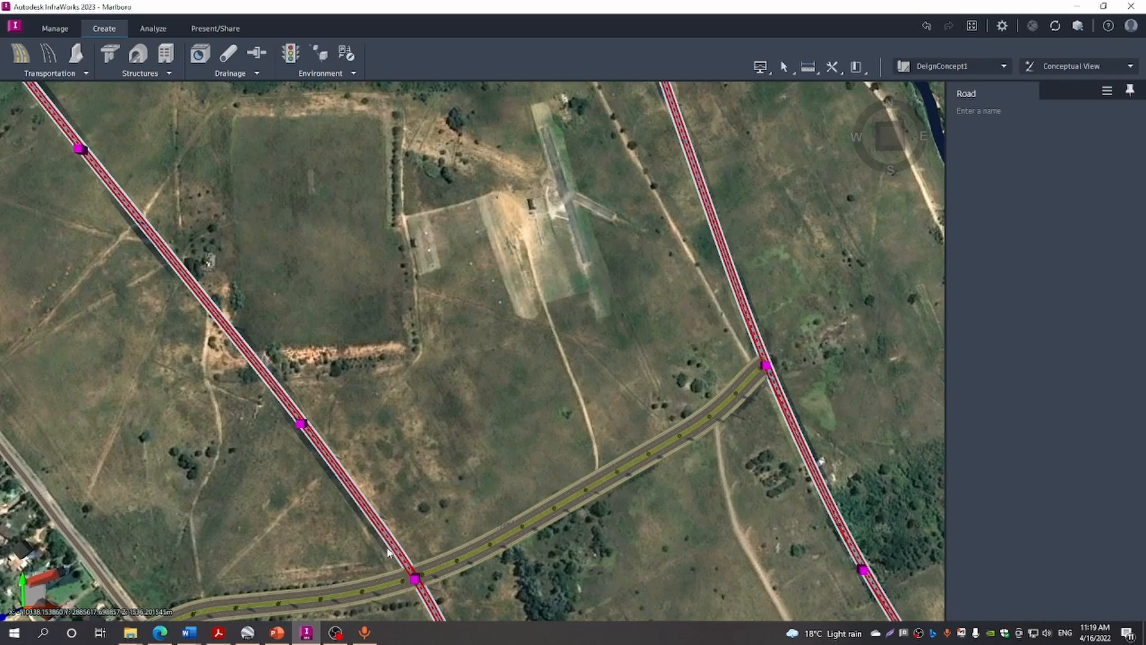
# Open the Style Palette via Manage > Content and scroll its categories down to the Street road catalog
pyautogui.click(50, 29)
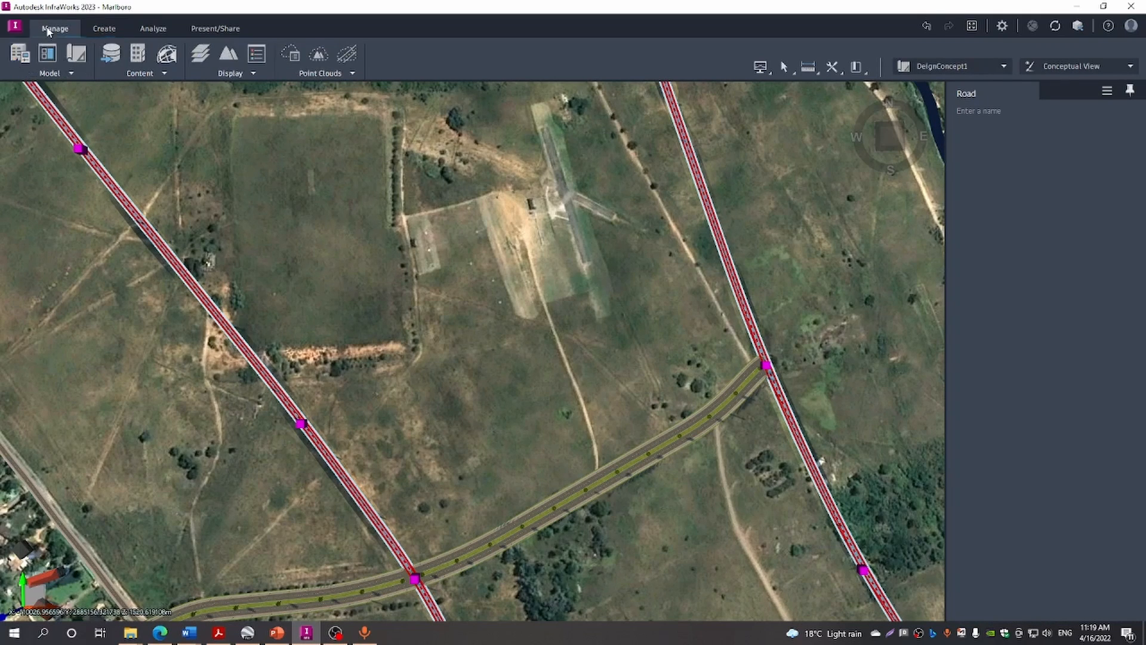
pyautogui.click(164, 73)
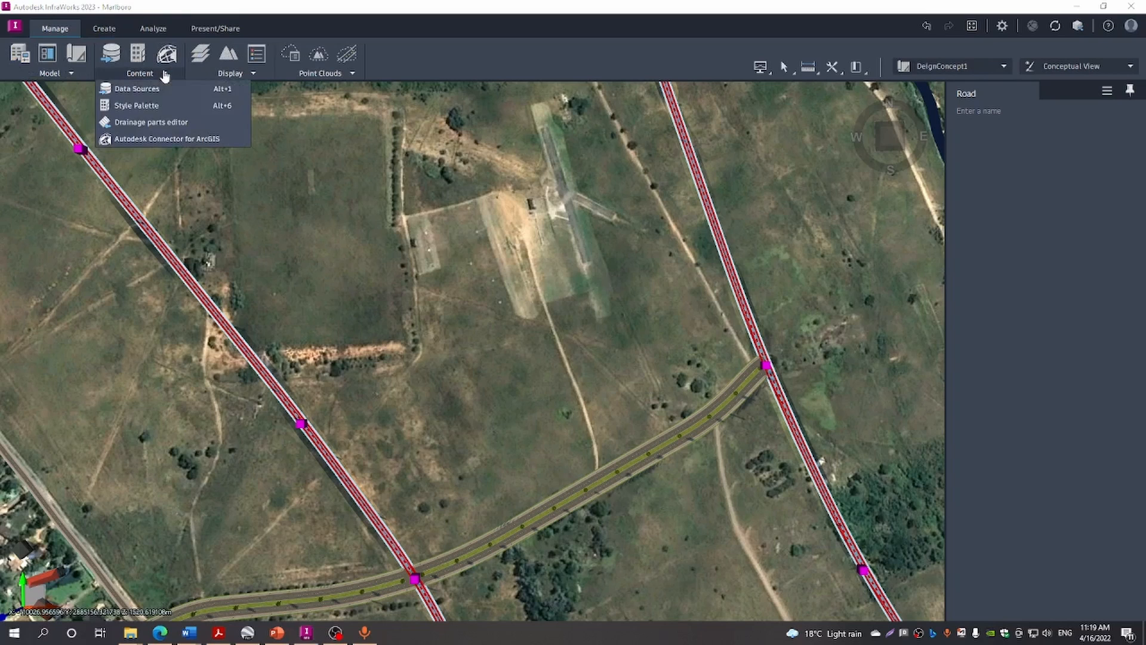
pyautogui.click(138, 106)
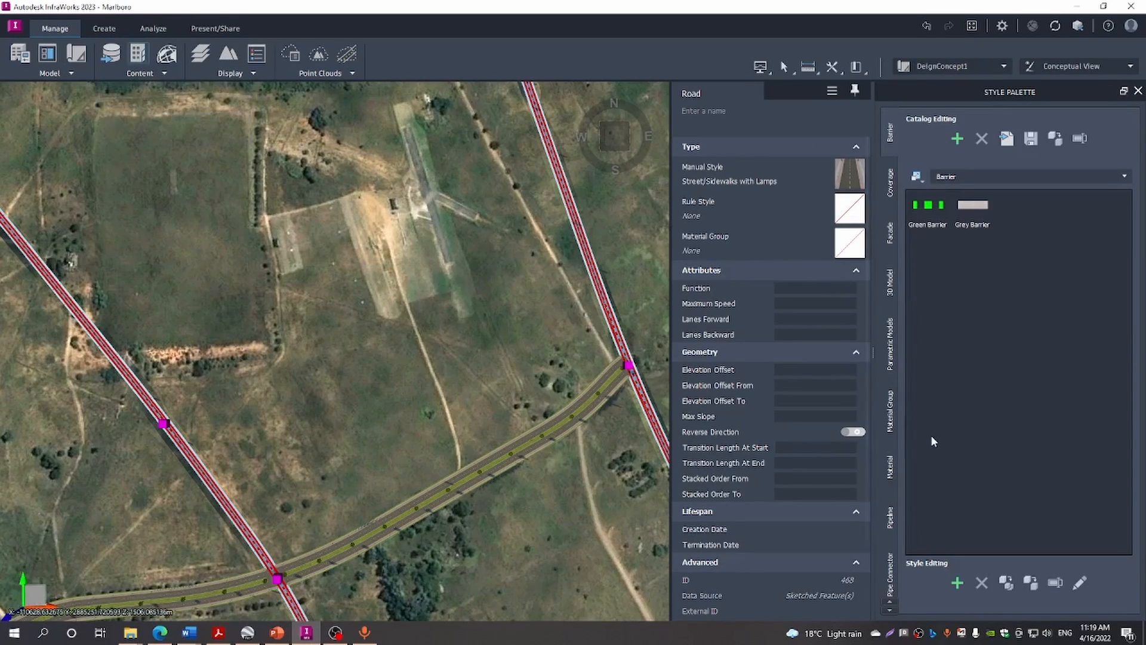
pyautogui.click(889, 425)
pyautogui.scroll(-6, 891, 424)
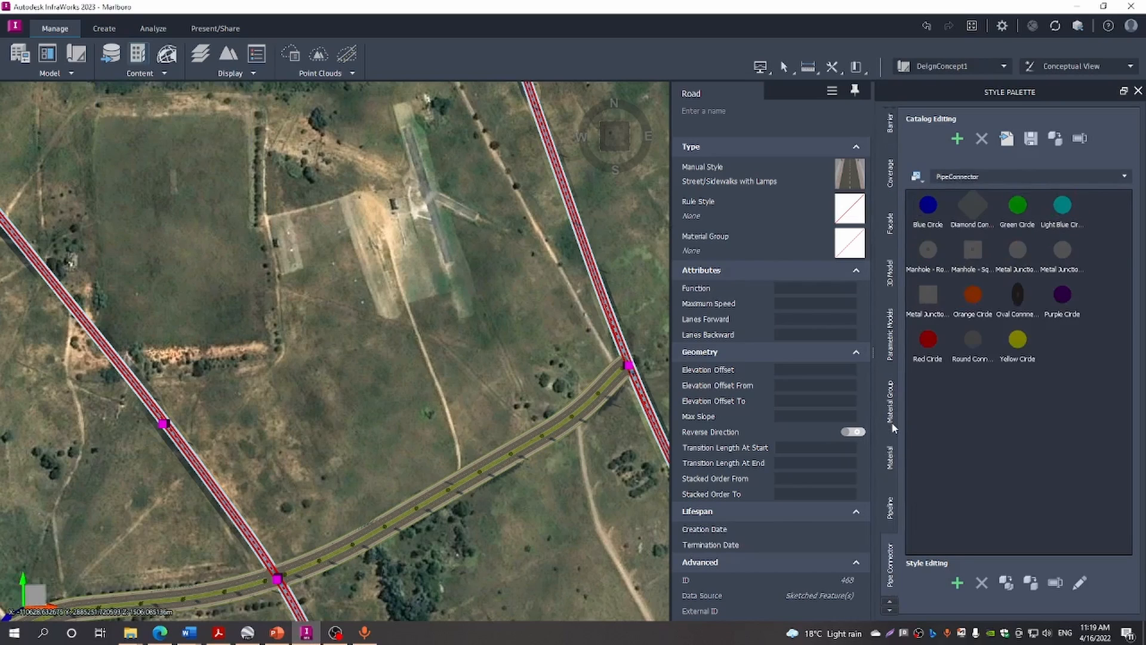
pyautogui.scroll(-1, 893, 424)
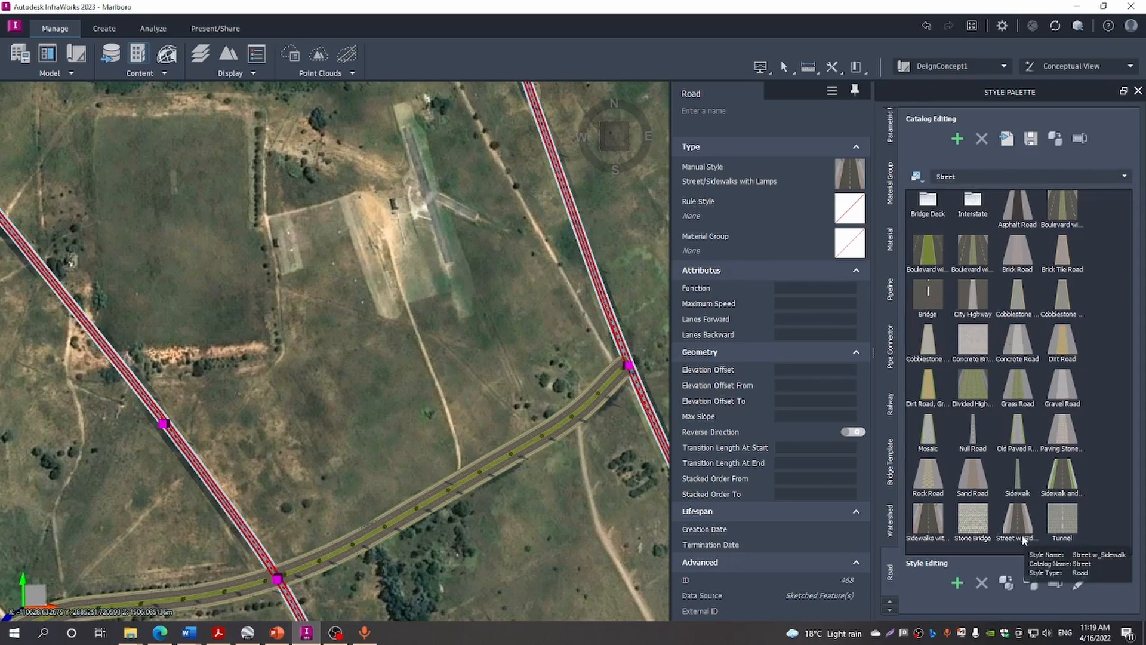
pyautogui.doubleClick(919, 520)
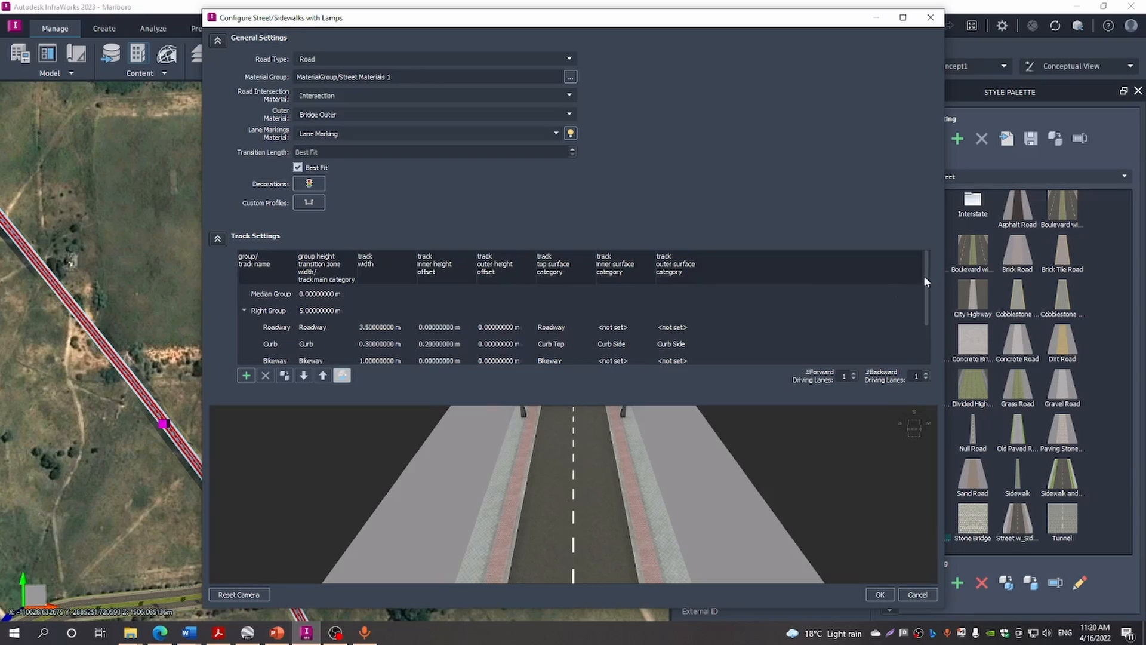
pyautogui.moveTo(925, 280); pyautogui.dragTo(927, 311)
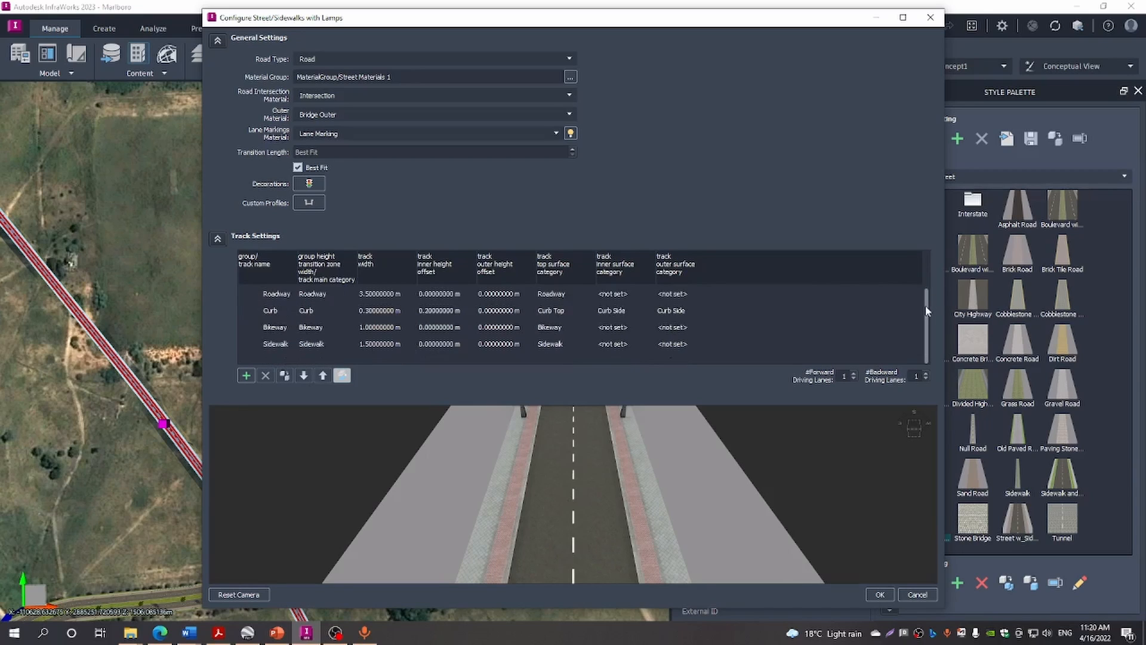
pyautogui.click(109, 282)
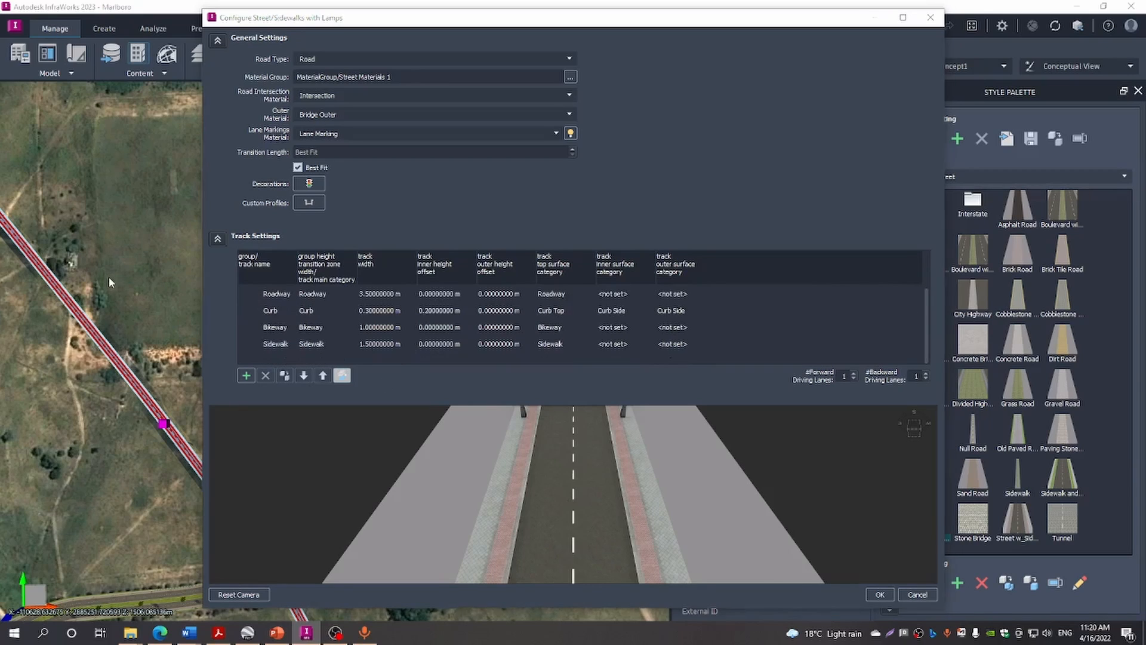
pyautogui.click(929, 18)
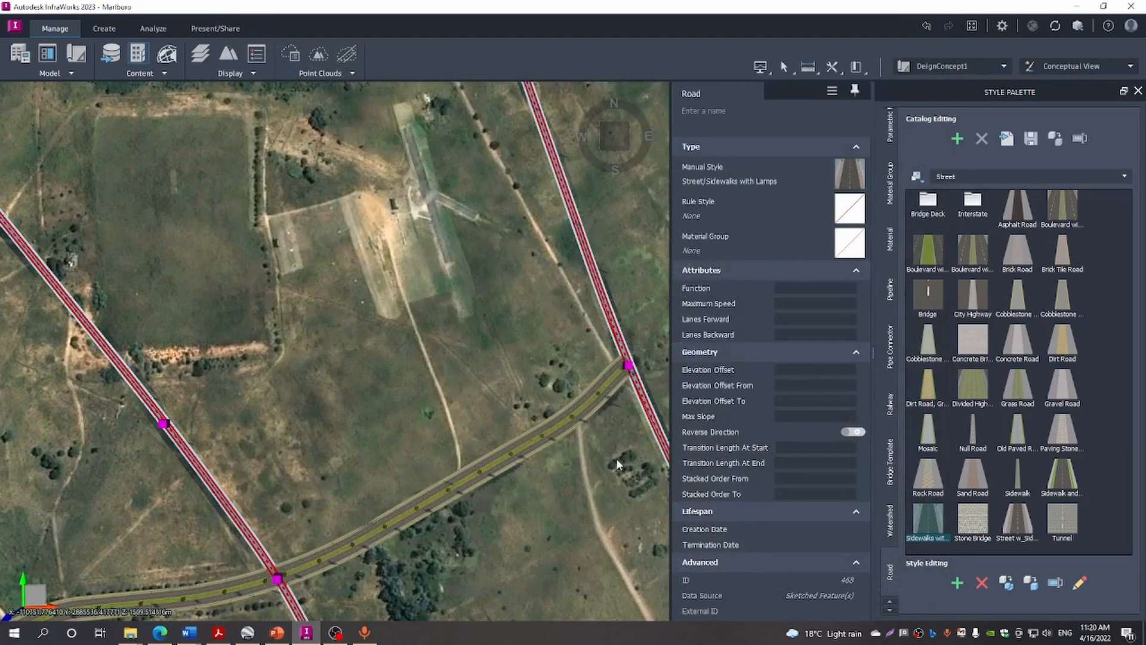
# Close the Style Palette, then convert the Boulevard with Palms road into a component road
pyautogui.click(586, 524)
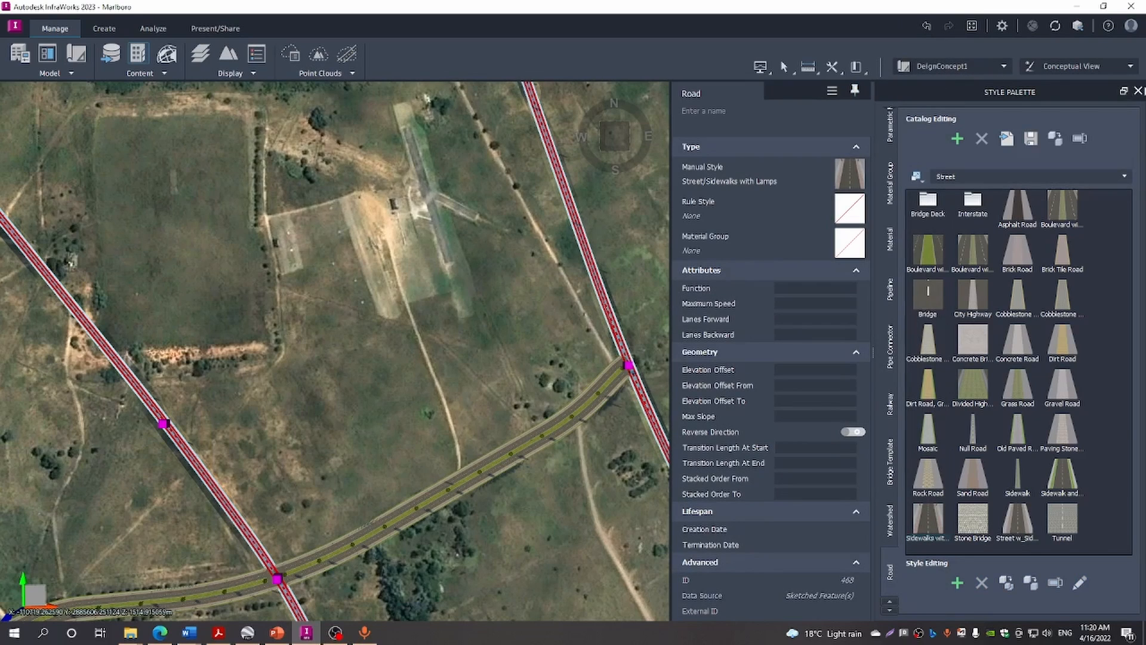
pyautogui.click(1138, 91)
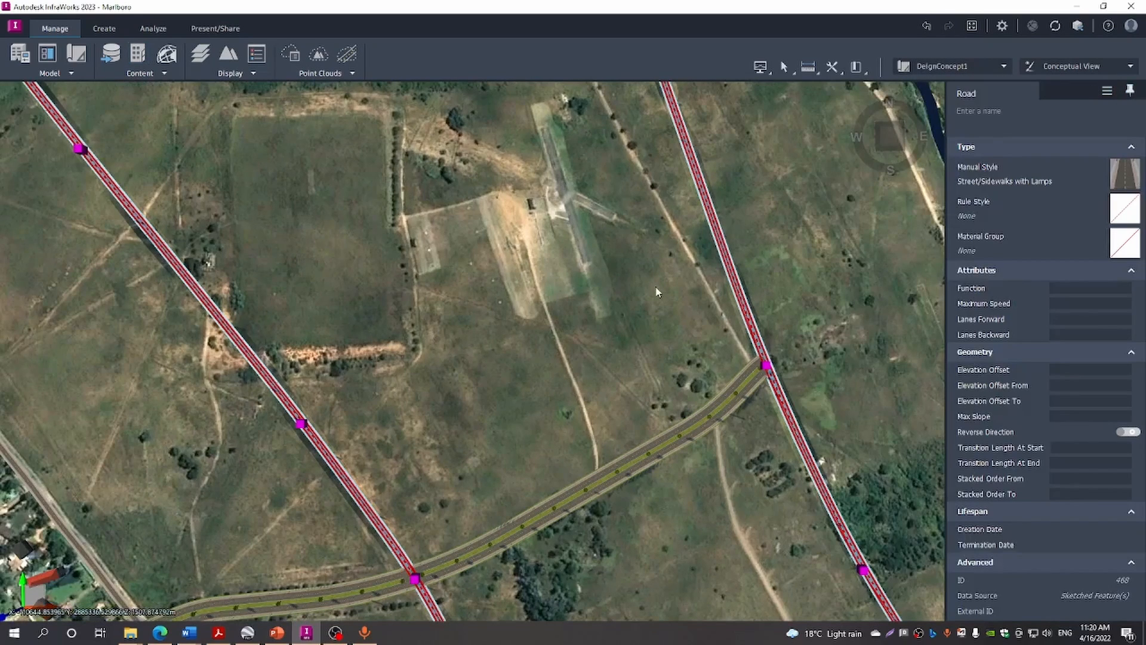
pyautogui.click(657, 292)
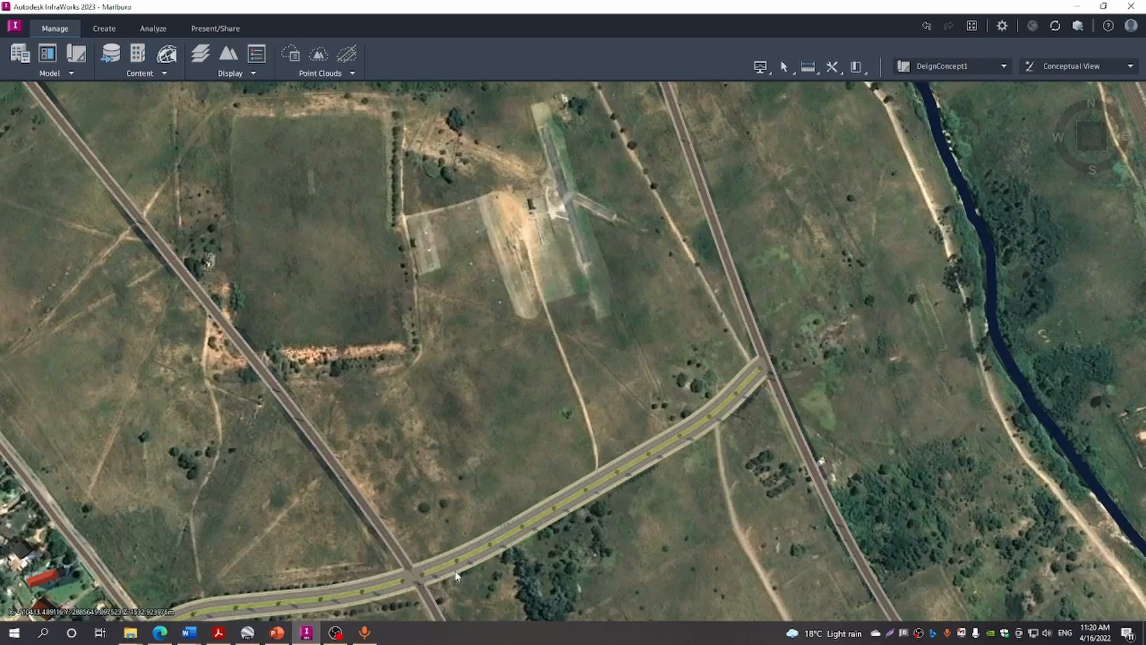
pyautogui.click(454, 571)
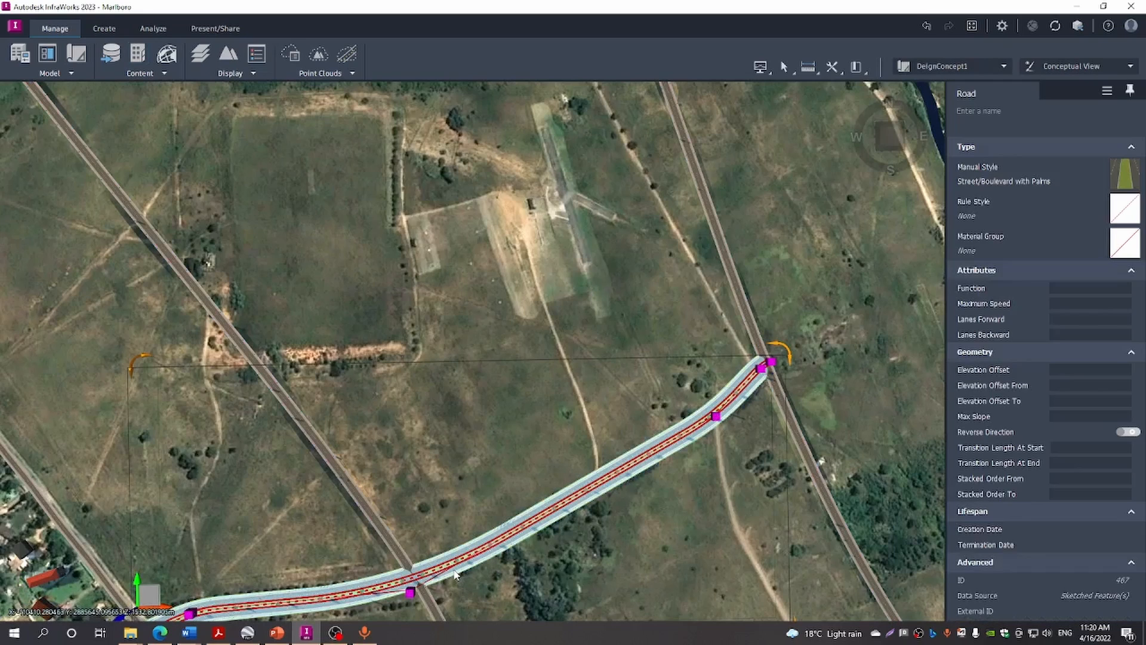
pyautogui.rightClick(454, 571)
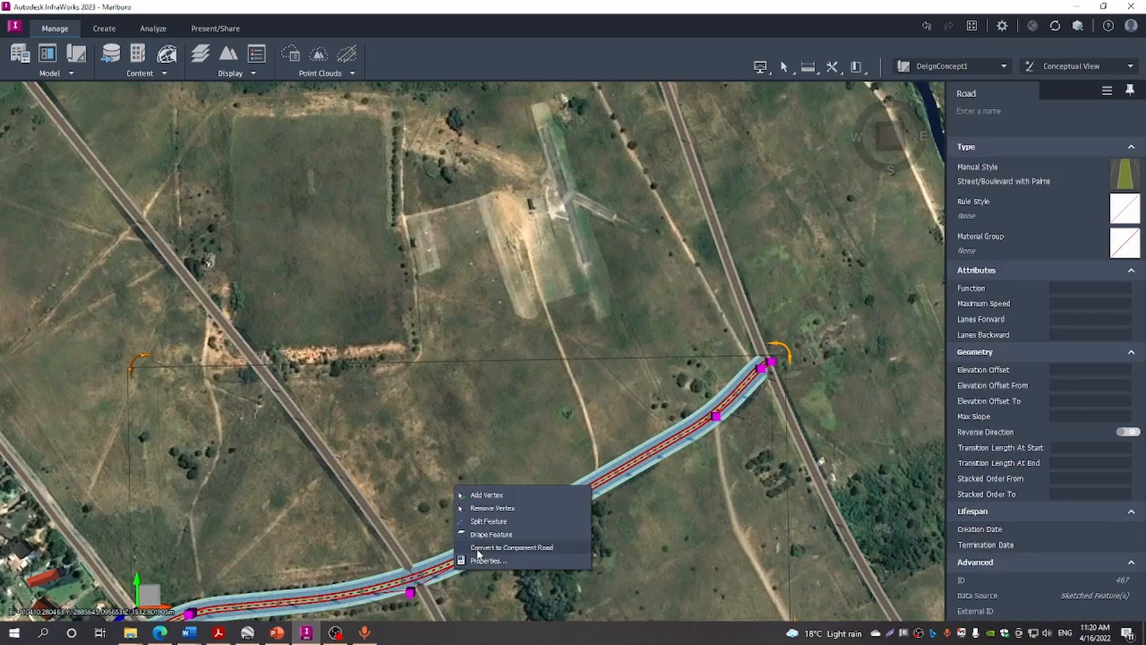
pyautogui.click(478, 547)
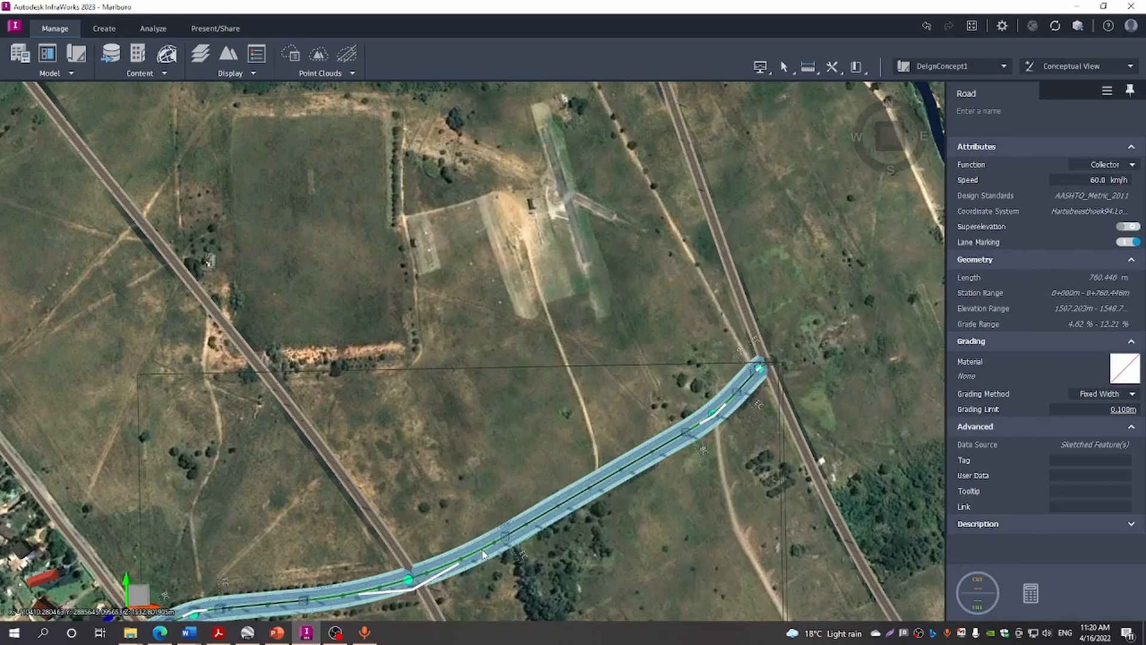
# Orbit and zoom the 3-D view to follow the boulevard climbing the terrain toward the highway
pyautogui.keyDown('shift'); pyautogui.moveTo(561, 576); pyautogui.dragTo(553, 516, button='middle'); pyautogui.keyUp('shift')
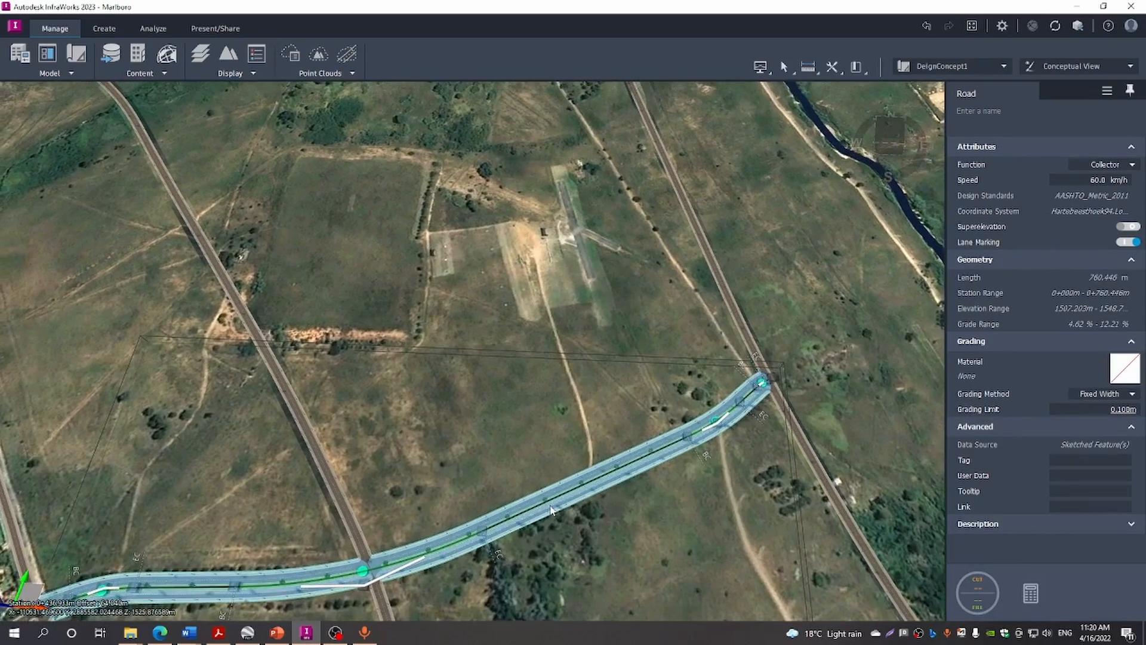
pyautogui.scroll(-3, 554, 513)
pyautogui.scroll(-3, 555, 512)
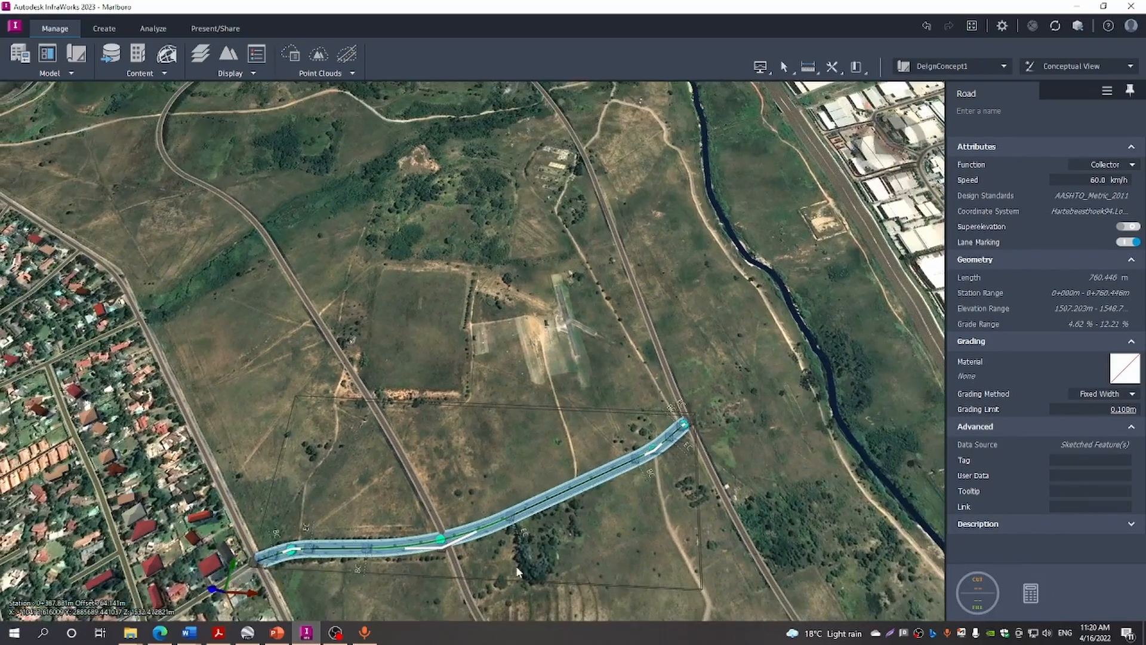
pyautogui.keyDown('shift'); pyautogui.moveTo(554, 514); pyautogui.dragTo(547, 476, button='middle'); pyautogui.keyUp('shift')
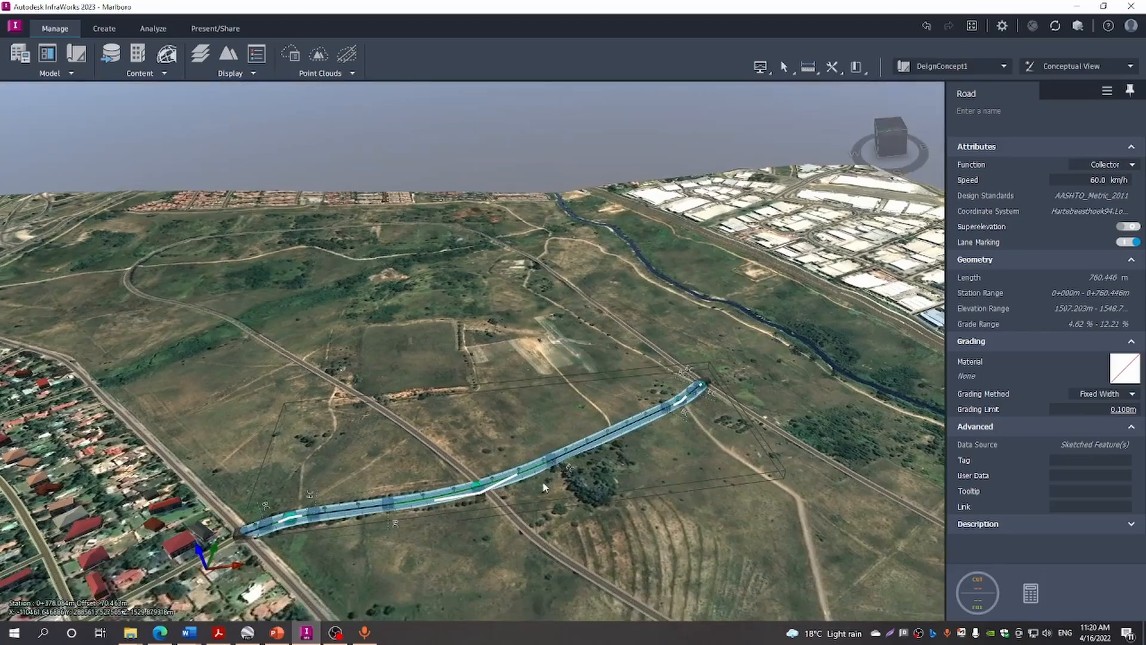
pyautogui.keyDown('shift'); pyautogui.moveTo(436, 521); pyautogui.dragTo(560, 483, button='middle'); pyautogui.keyUp('shift')
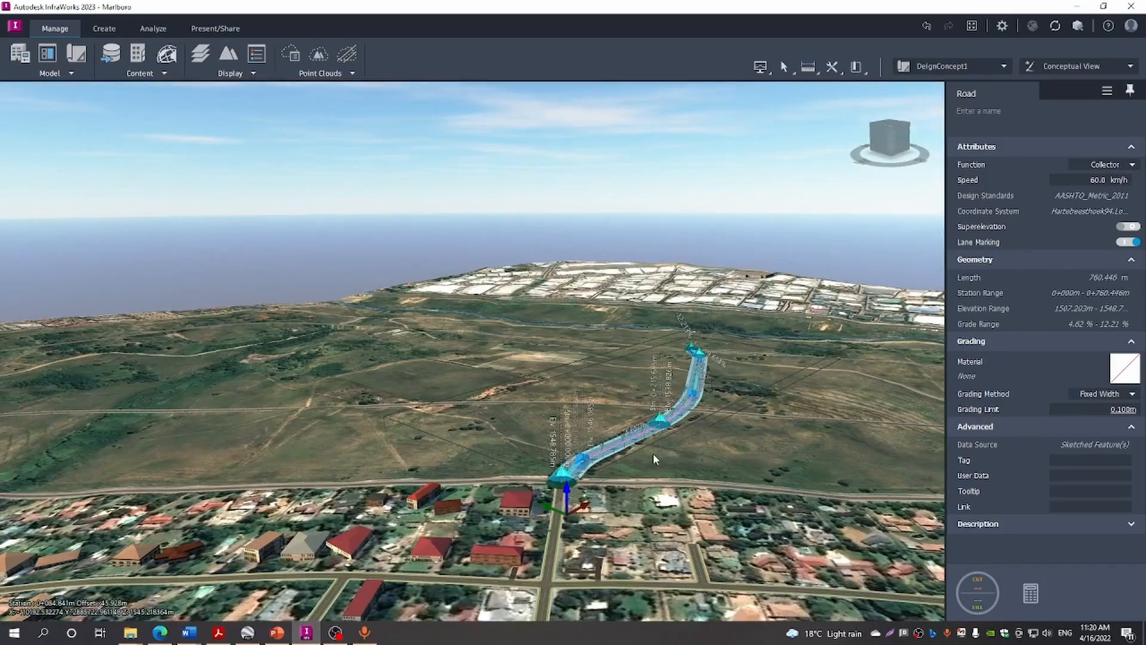
pyautogui.keyDown('shift'); pyautogui.moveTo(657, 457); pyautogui.dragTo(651, 481, button='middle'); pyautogui.keyUp('shift')
pyautogui.moveTo(652, 477); pyautogui.dragTo(653, 485)
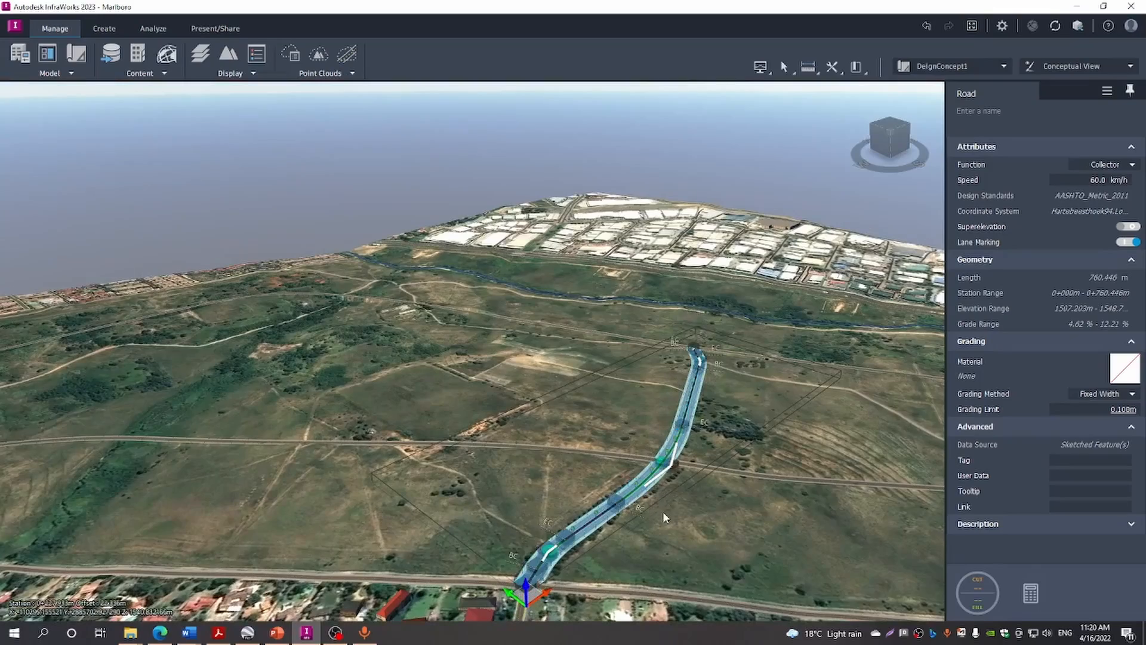
pyautogui.scroll(3, 662, 512)
# Deselect and reselect the 760.446 m Collector road to display its properties
pyautogui.press('Escape')
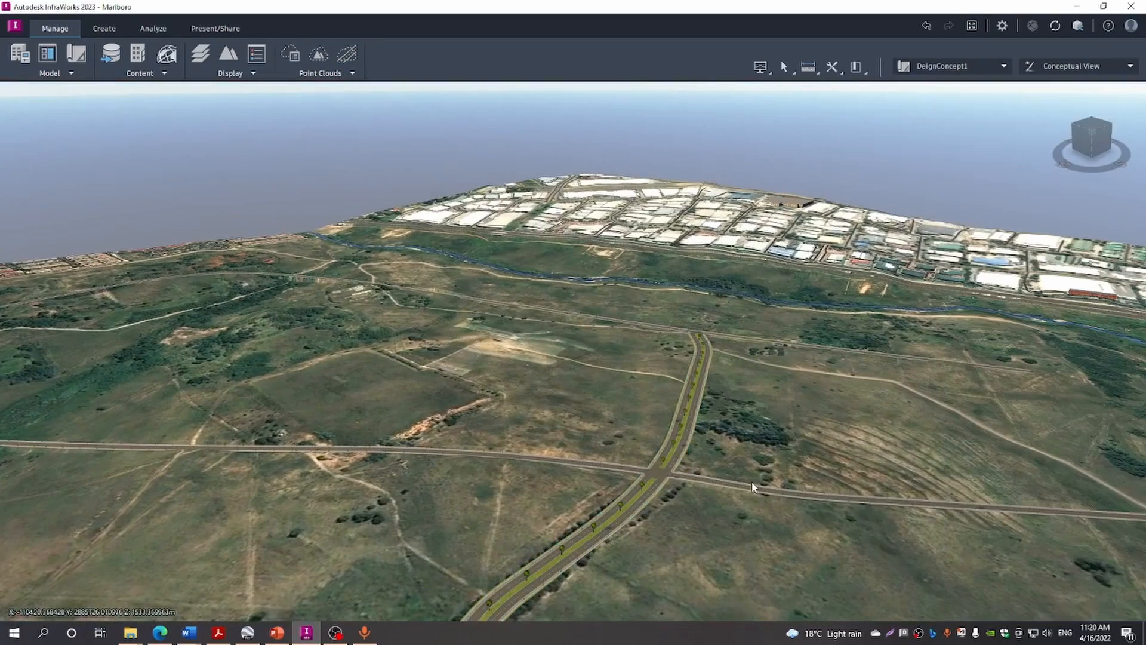
pyautogui.scroll(5, 628, 607)
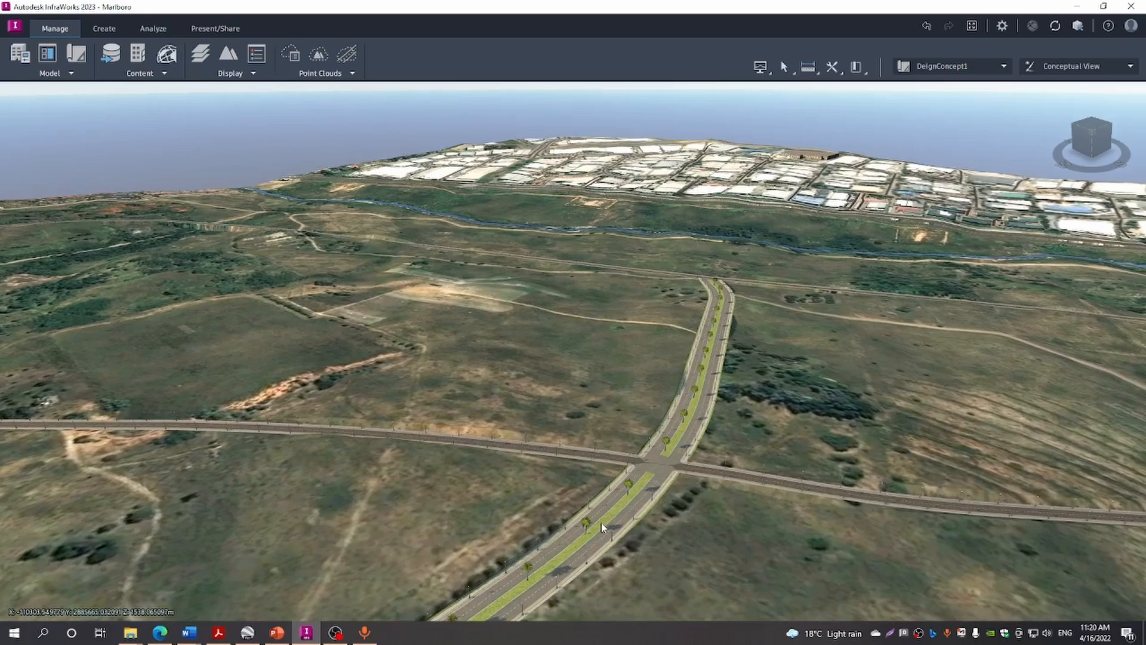
pyautogui.click(602, 527)
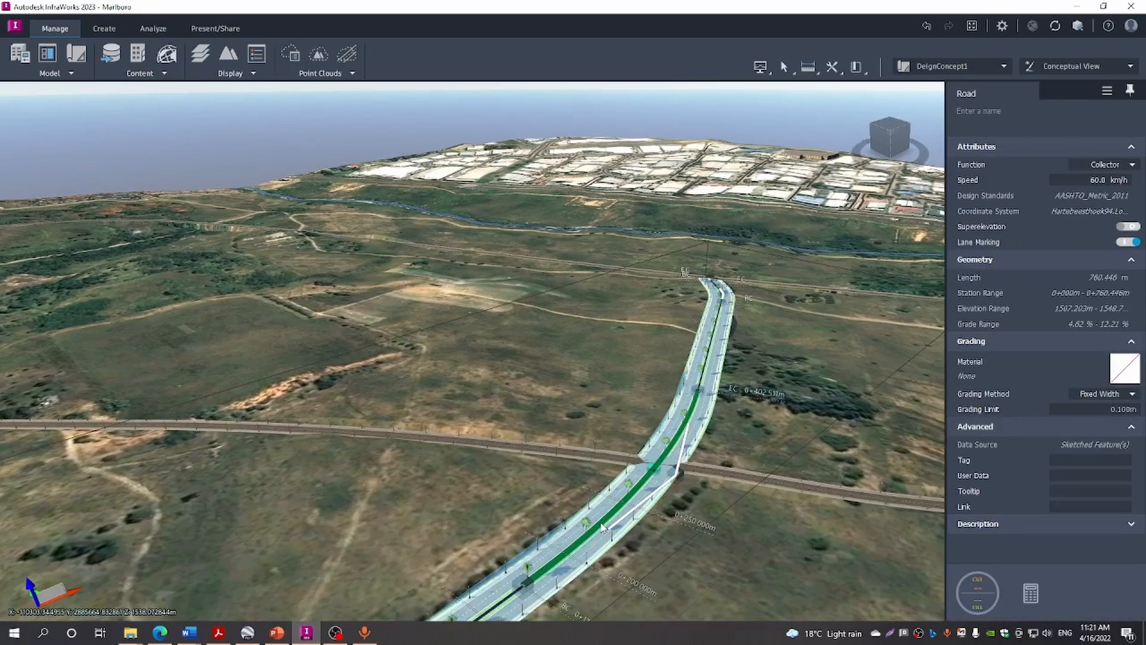
pyautogui.click(669, 536)
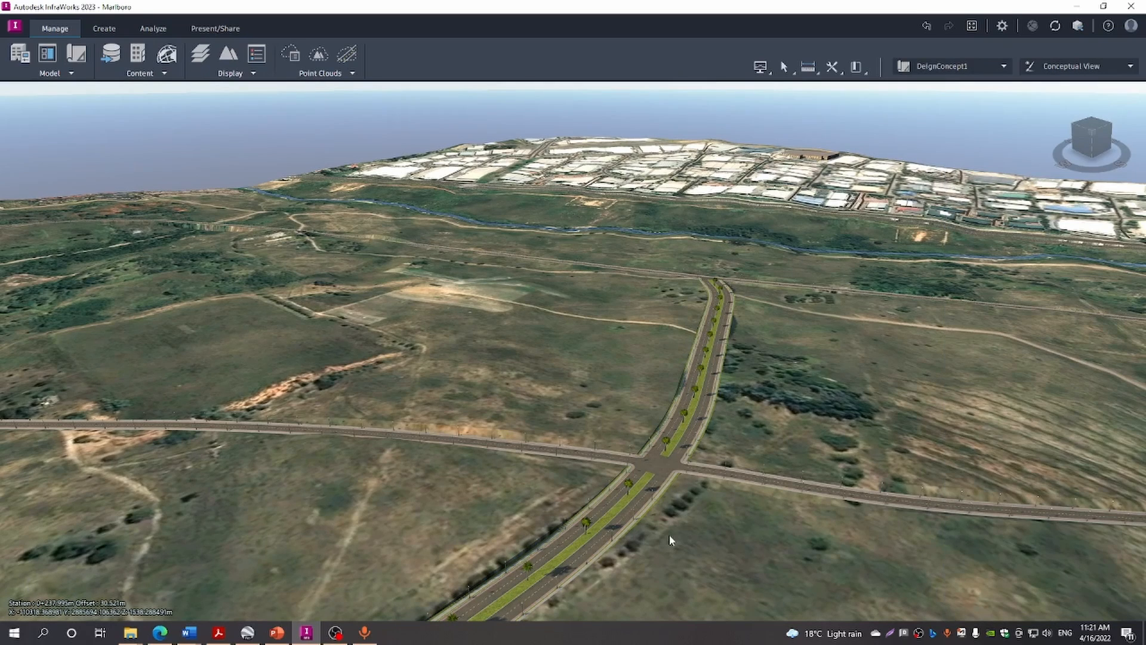
pyautogui.click(651, 493)
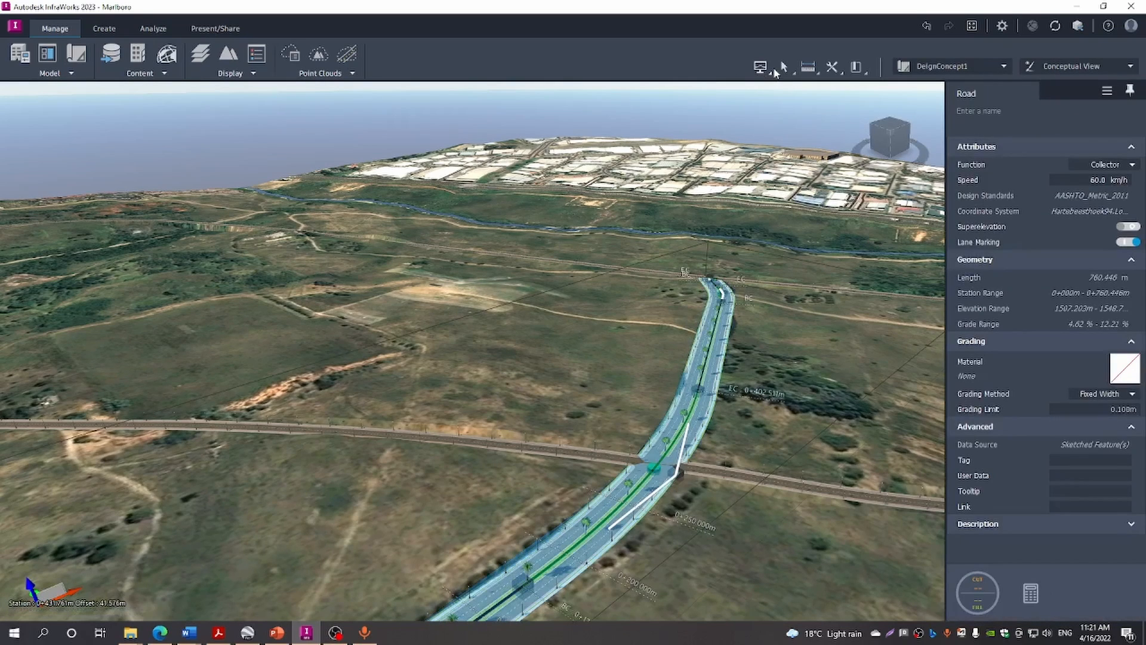
# Open the Profile View of Component Road 1 and pan to locate the profile line
pyautogui.click(770, 72)
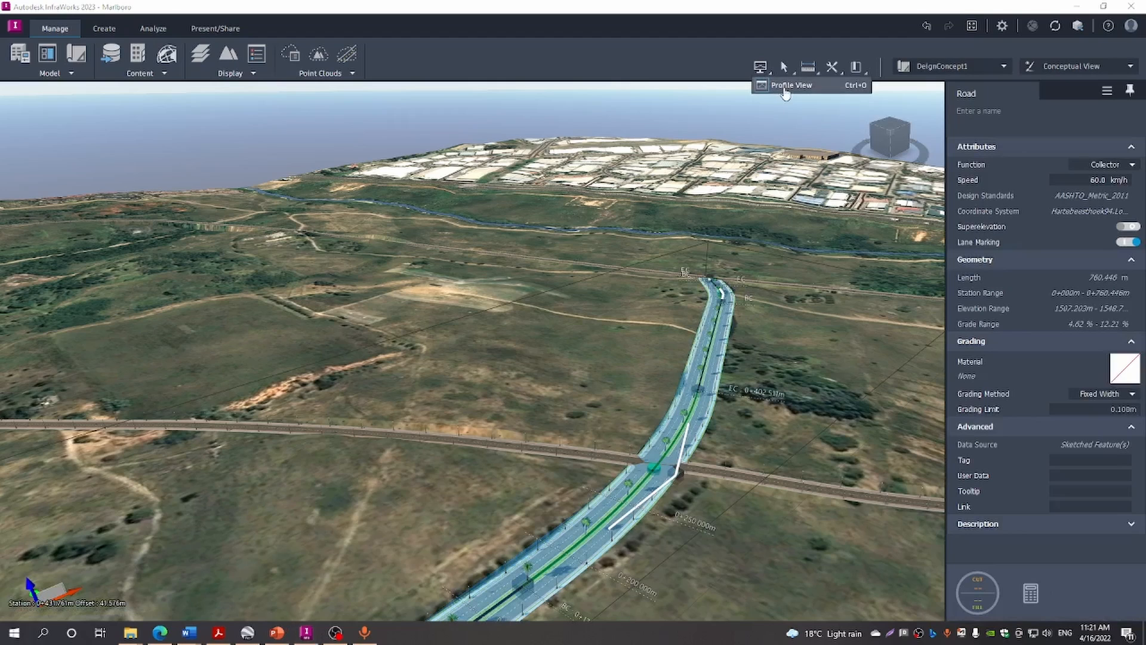
pyautogui.click(786, 87)
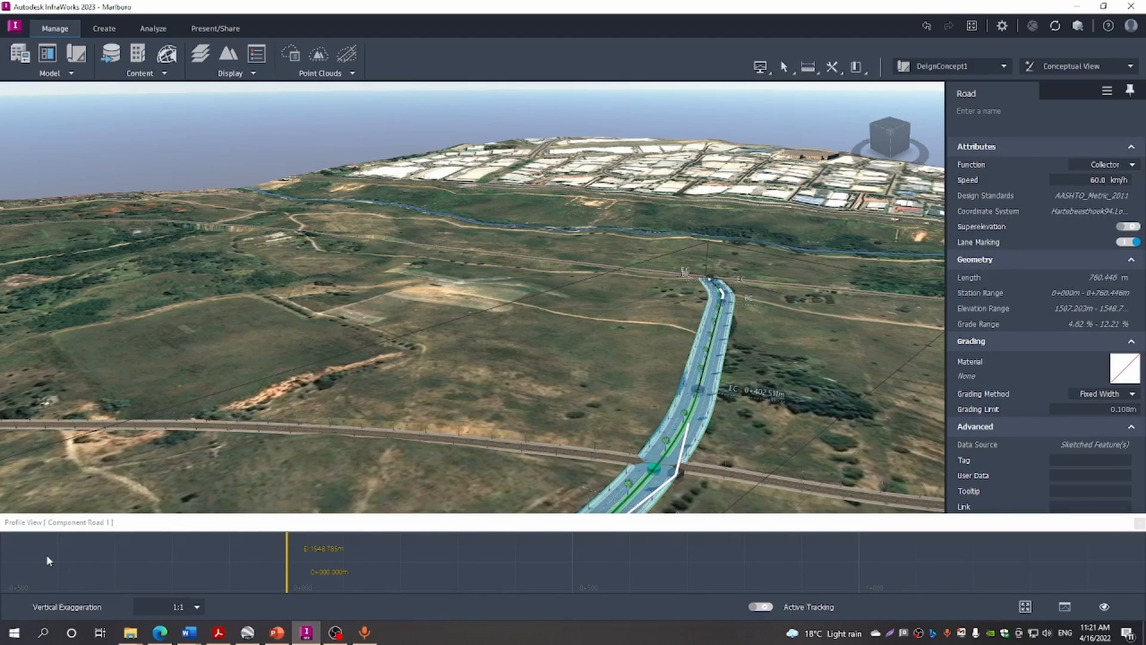
pyautogui.moveTo(47, 556)
pyautogui.mouseDown()
pyautogui.moveTo(39, 599)
pyautogui.moveTo(51, 559)
pyautogui.moveTo(53, 608)
pyautogui.mouseUp()
pyautogui.moveTo(66, 555); pyautogui.dragTo(69, 601)
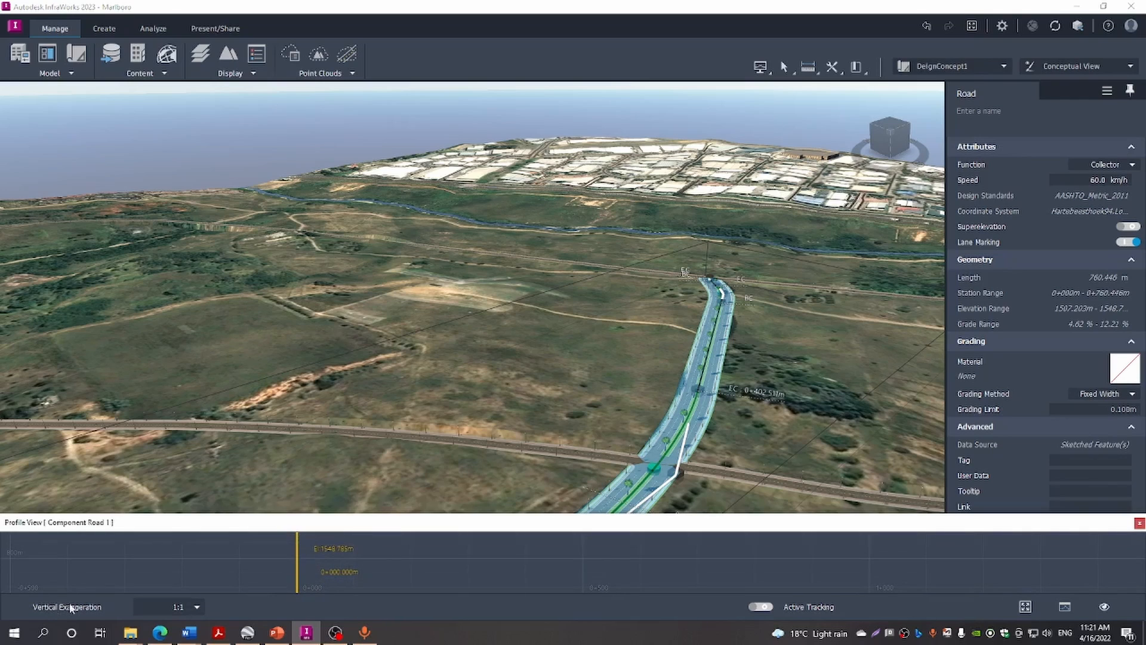
pyautogui.moveTo(77, 554); pyautogui.dragTo(78, 607)
pyautogui.moveTo(76, 554); pyautogui.dragTo(76, 607)
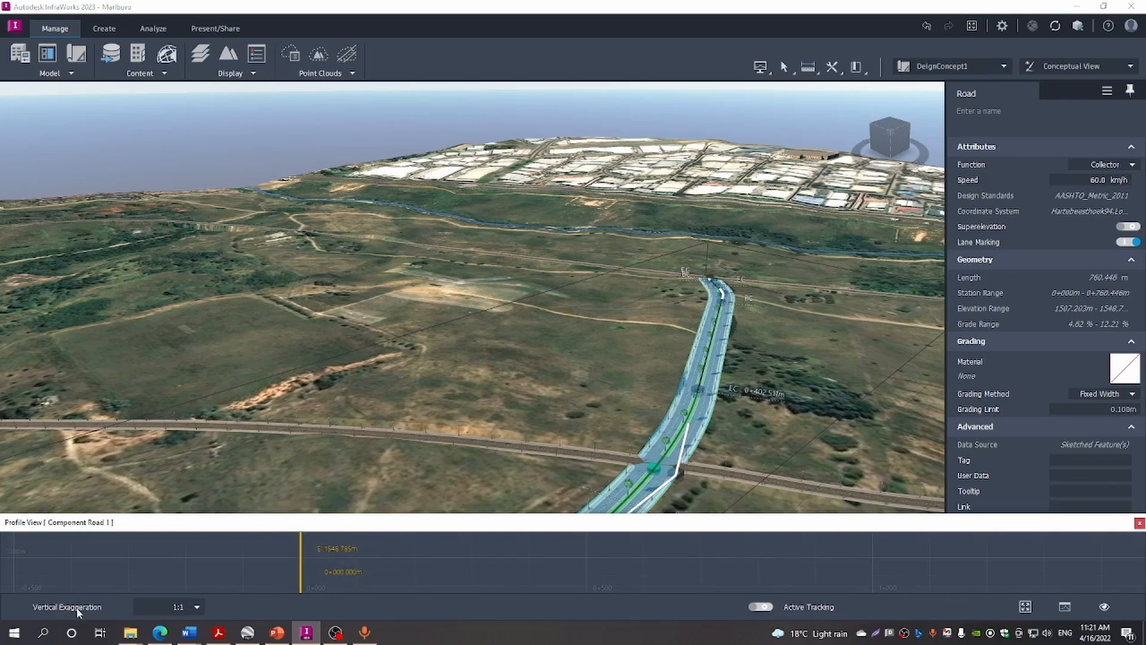
pyautogui.moveTo(82, 558); pyautogui.dragTo(84, 605)
pyautogui.moveTo(93, 559); pyautogui.dragTo(94, 606)
pyautogui.moveTo(102, 549); pyautogui.dragTo(163, 587)
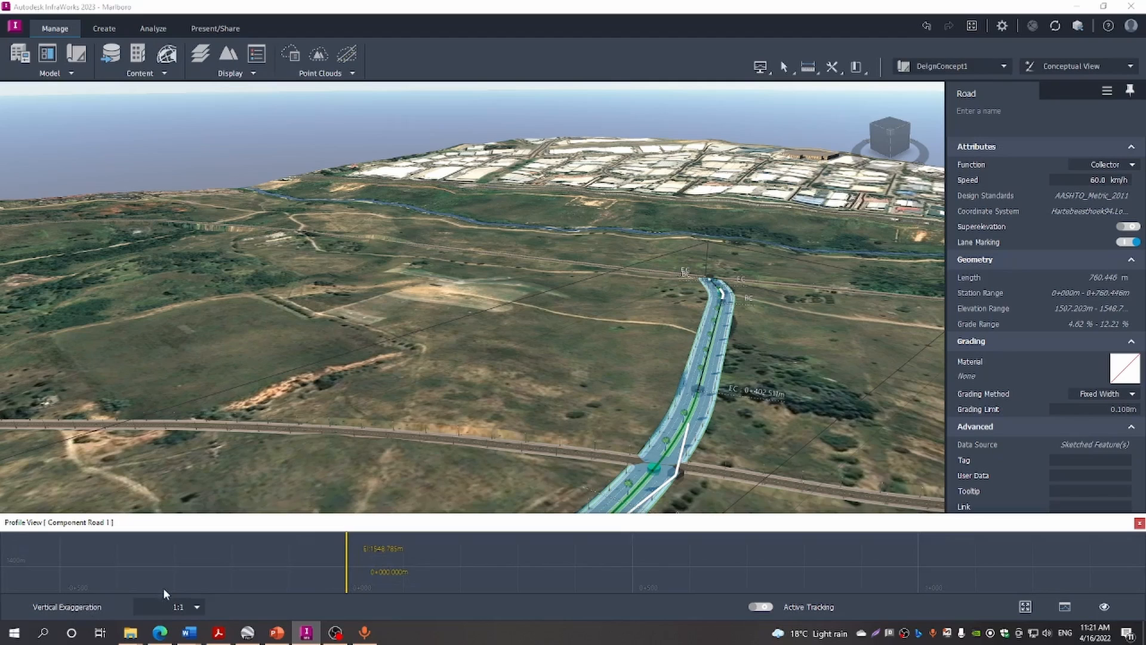
# Zoom and shift the profile into view, showing grades from -4.617% to -12.21%
pyautogui.scroll(-5, 179, 567)
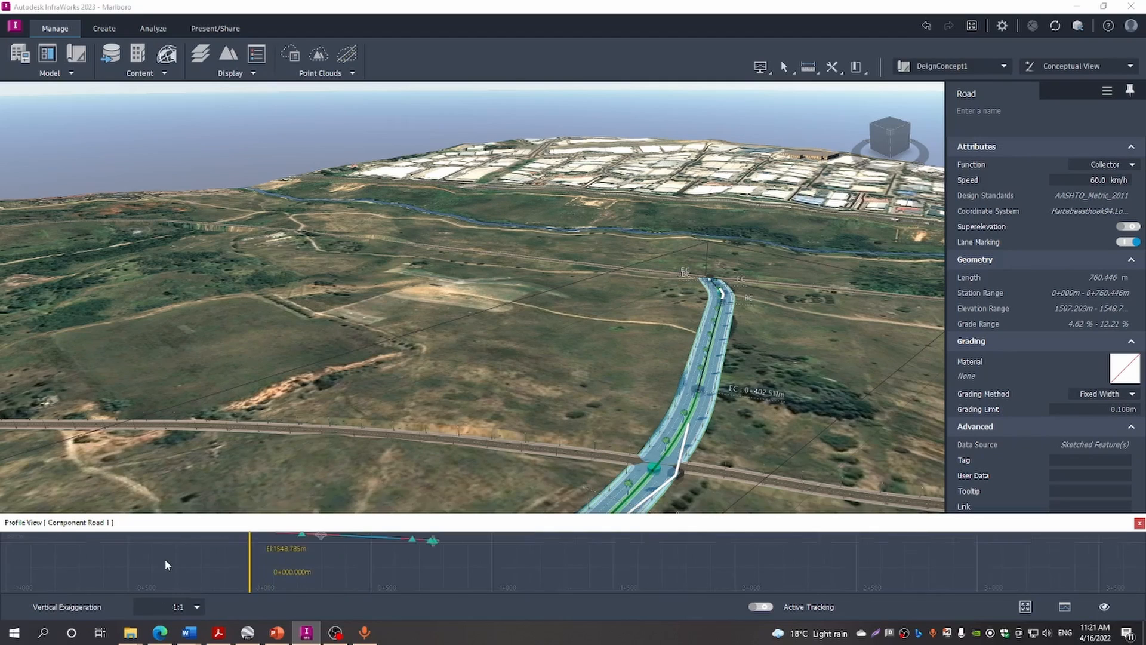
pyautogui.moveTo(154, 557); pyautogui.dragTo(156, 583)
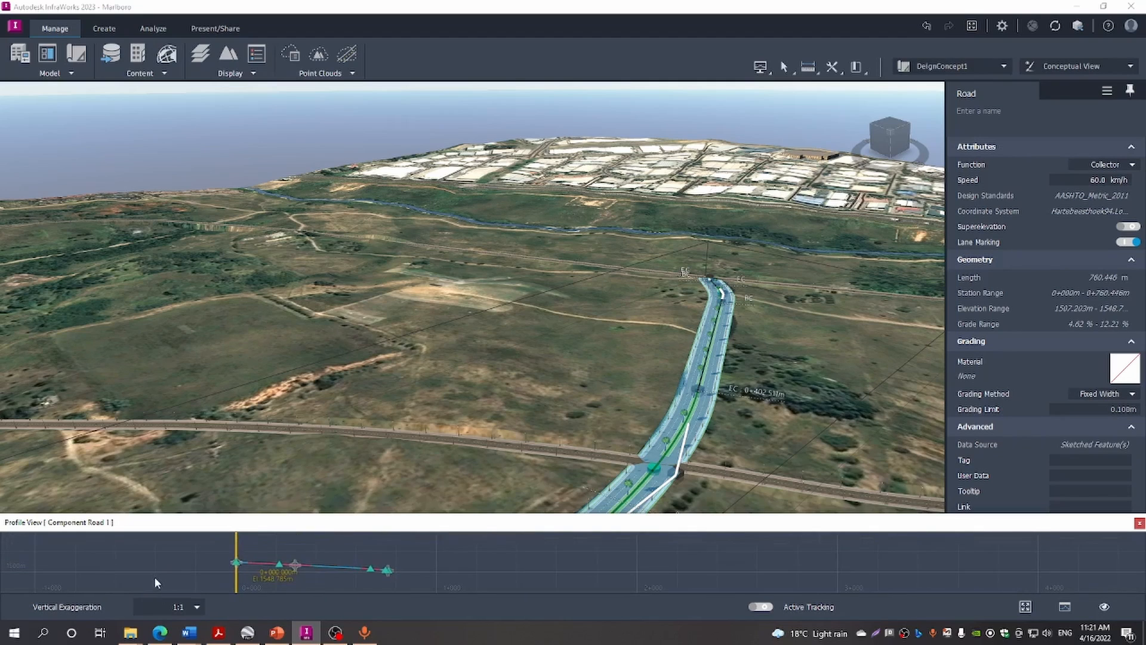
pyautogui.scroll(4, 263, 579)
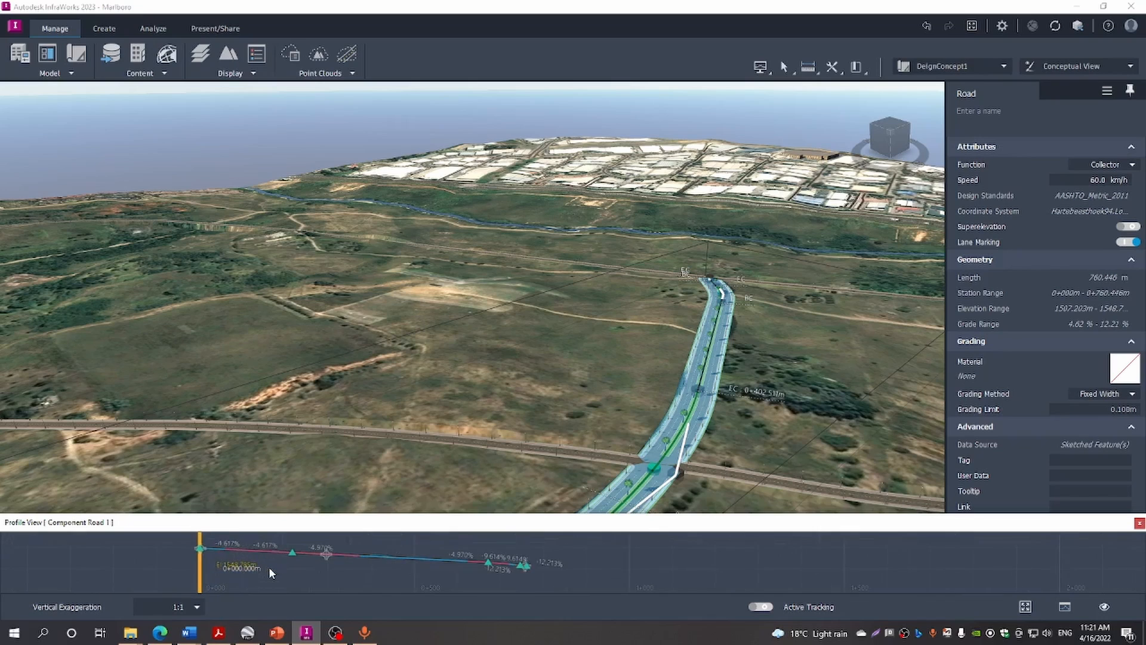
pyautogui.scroll(3, 268, 567)
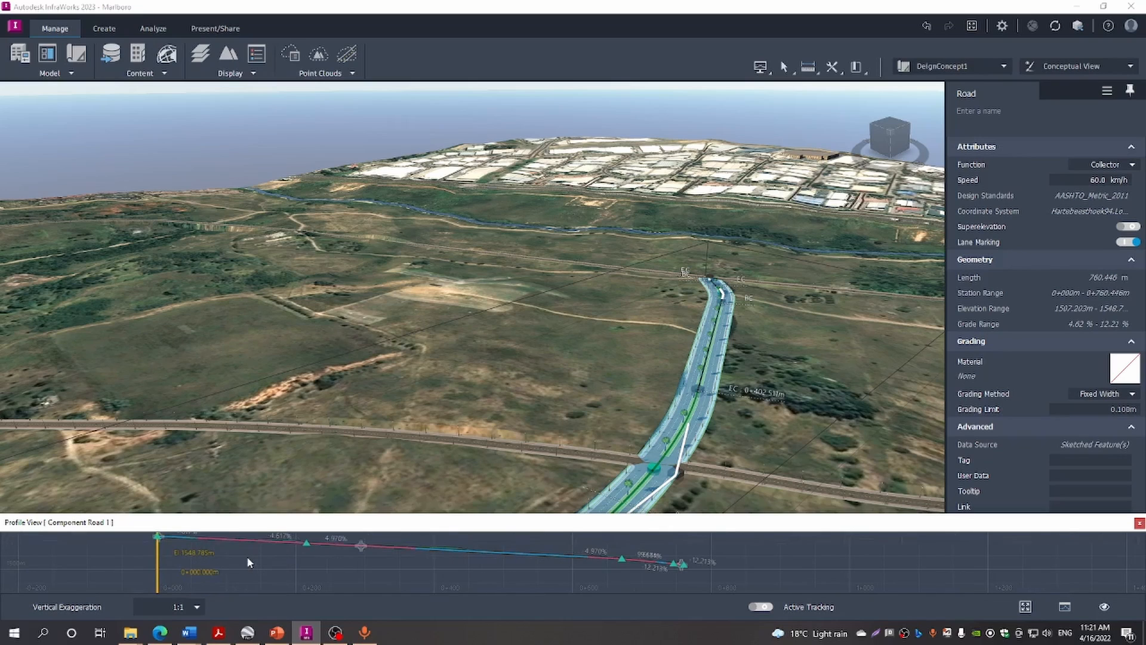
pyautogui.scroll(2, 246, 556)
pyautogui.moveTo(246, 557); pyautogui.dragTo(242, 583)
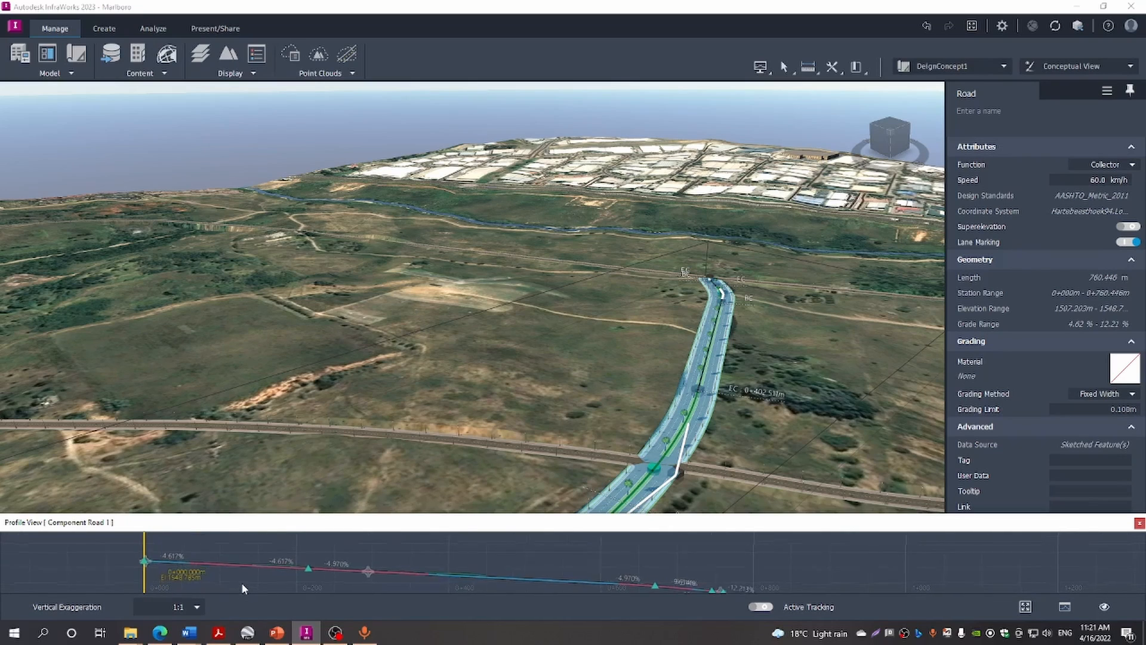
pyautogui.scroll(3, 242, 578)
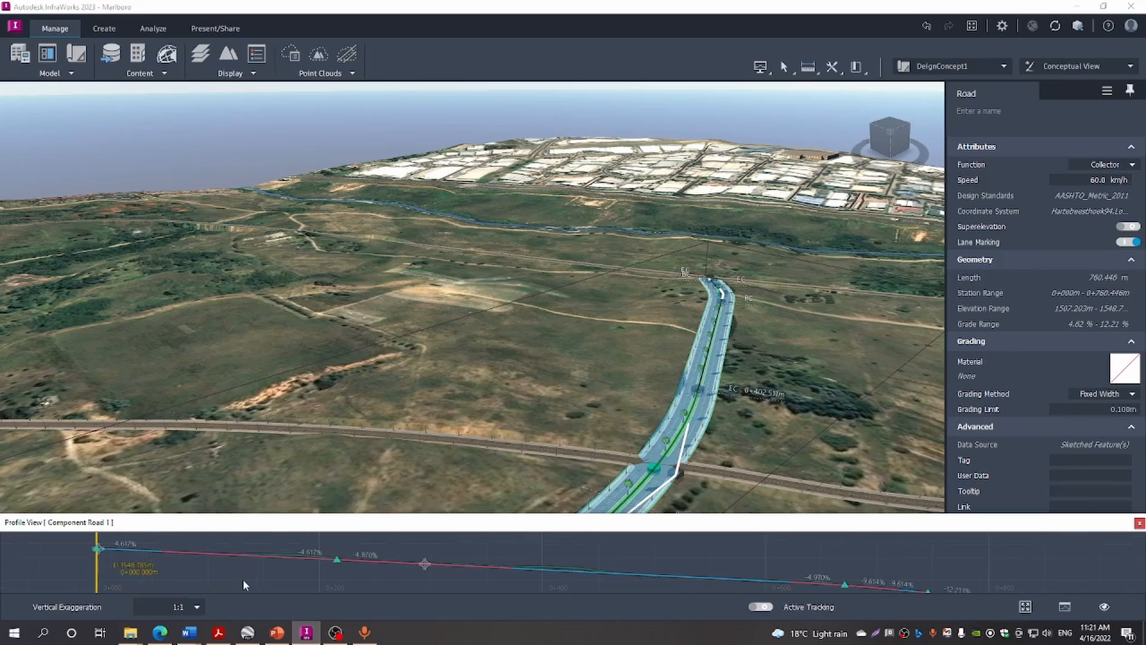
pyautogui.moveTo(242, 578); pyautogui.dragTo(212, 569)
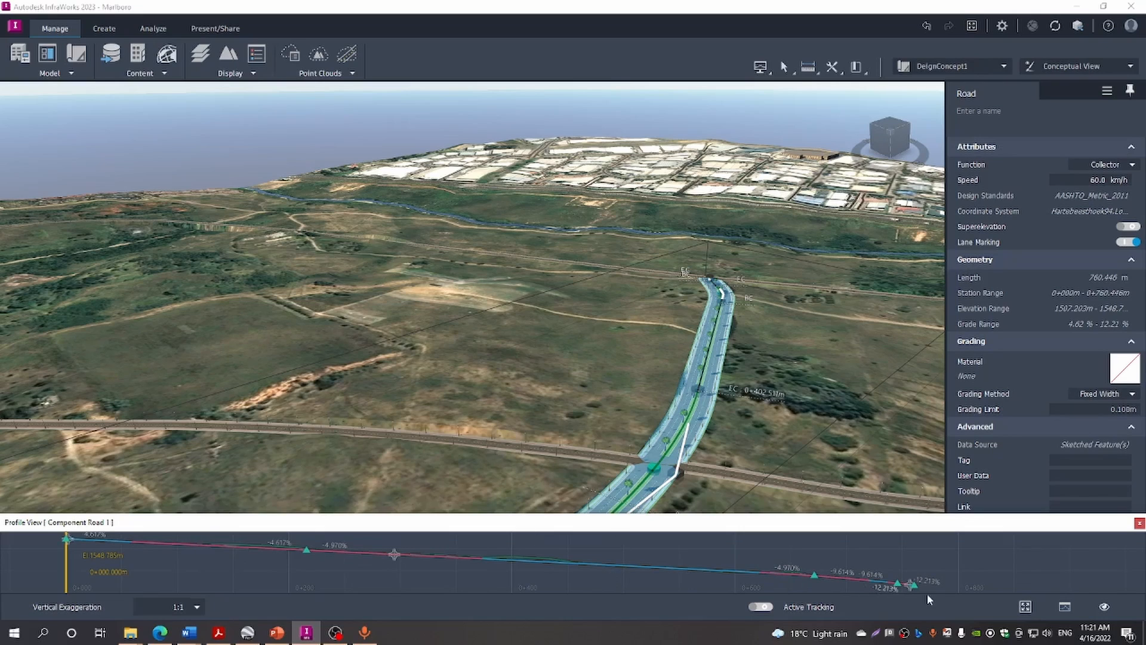
pyautogui.scroll(3, 921, 586)
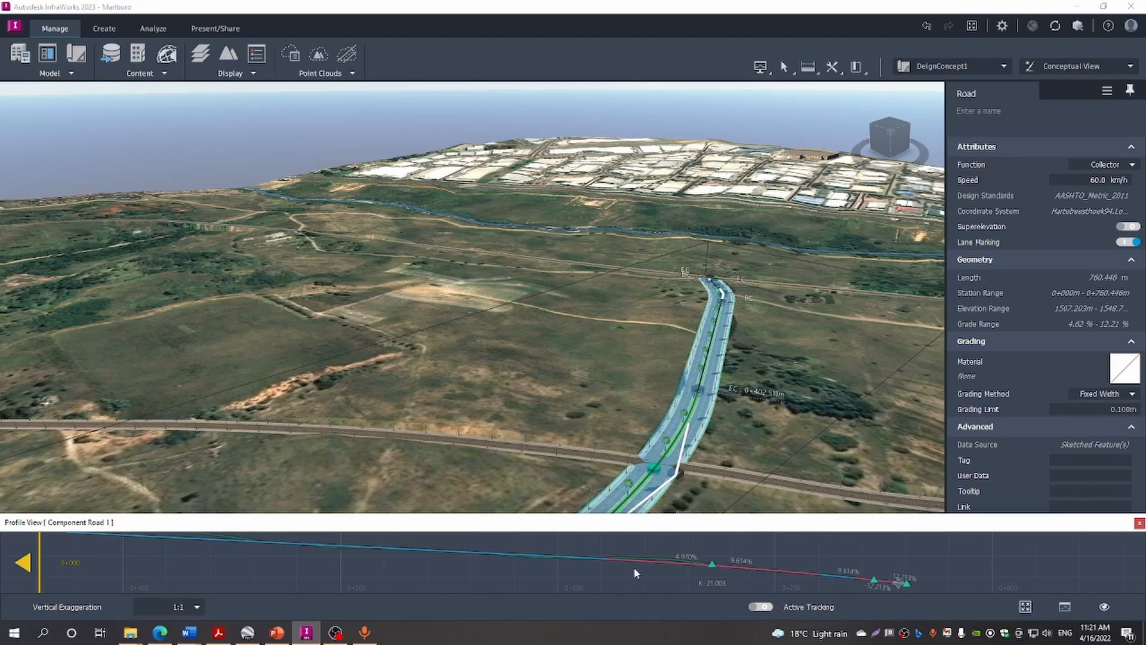
pyautogui.scroll(-2, 609, 573)
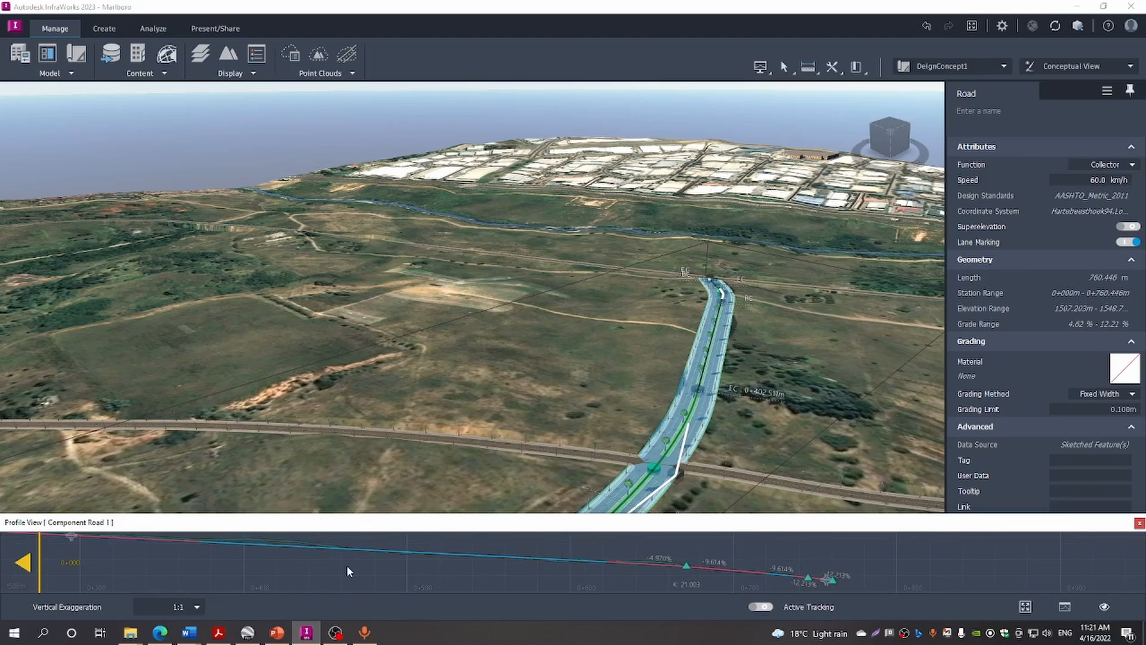
pyautogui.click(799, 466)
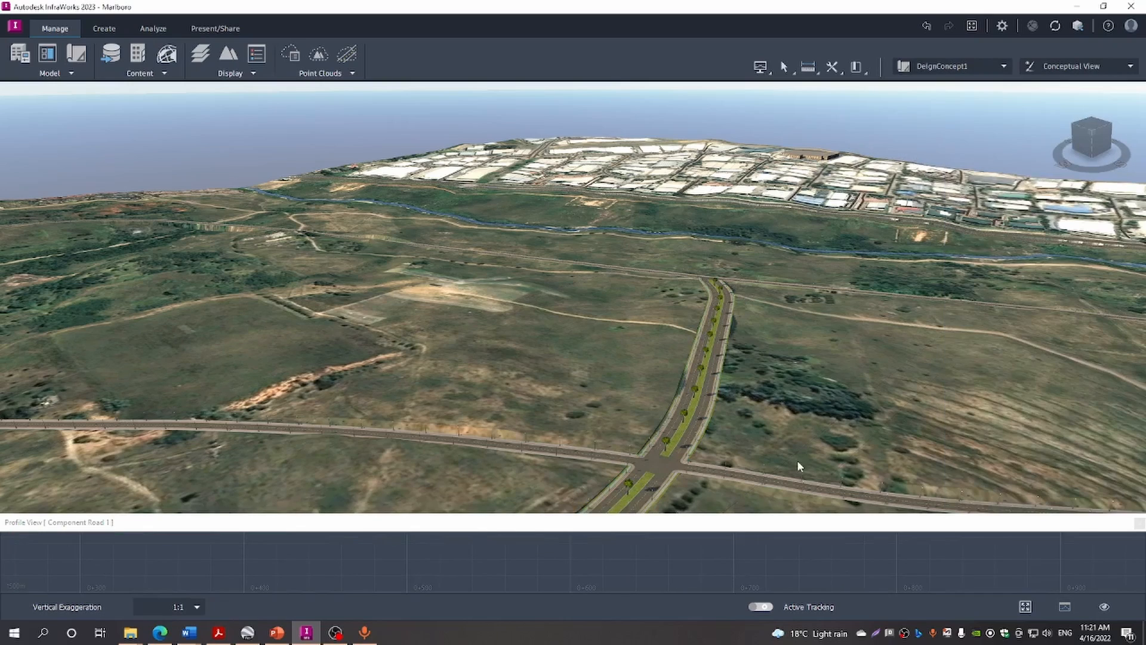
pyautogui.scroll(-4, 797, 461)
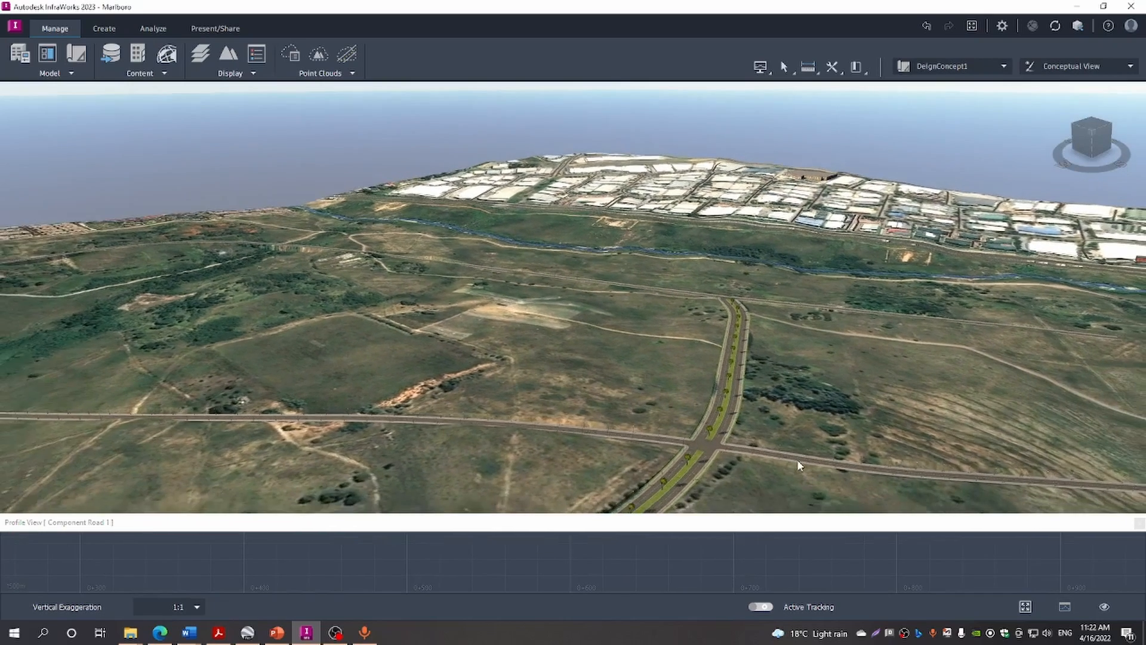
pyautogui.scroll(-1, 797, 461)
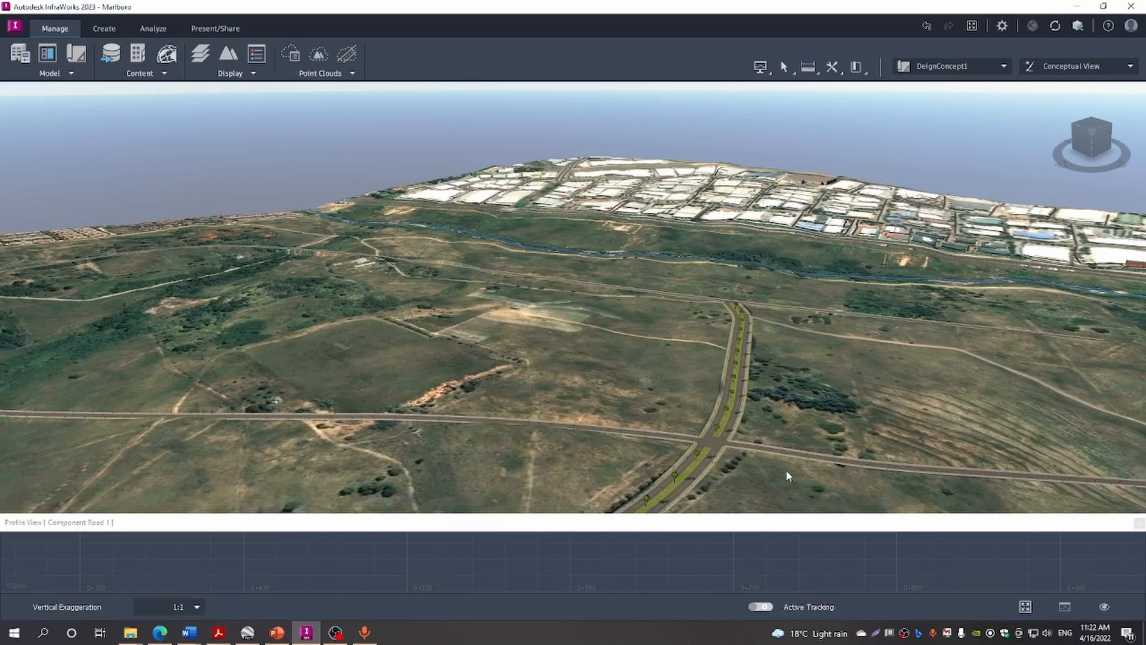
pyautogui.doubleClick(869, 320)
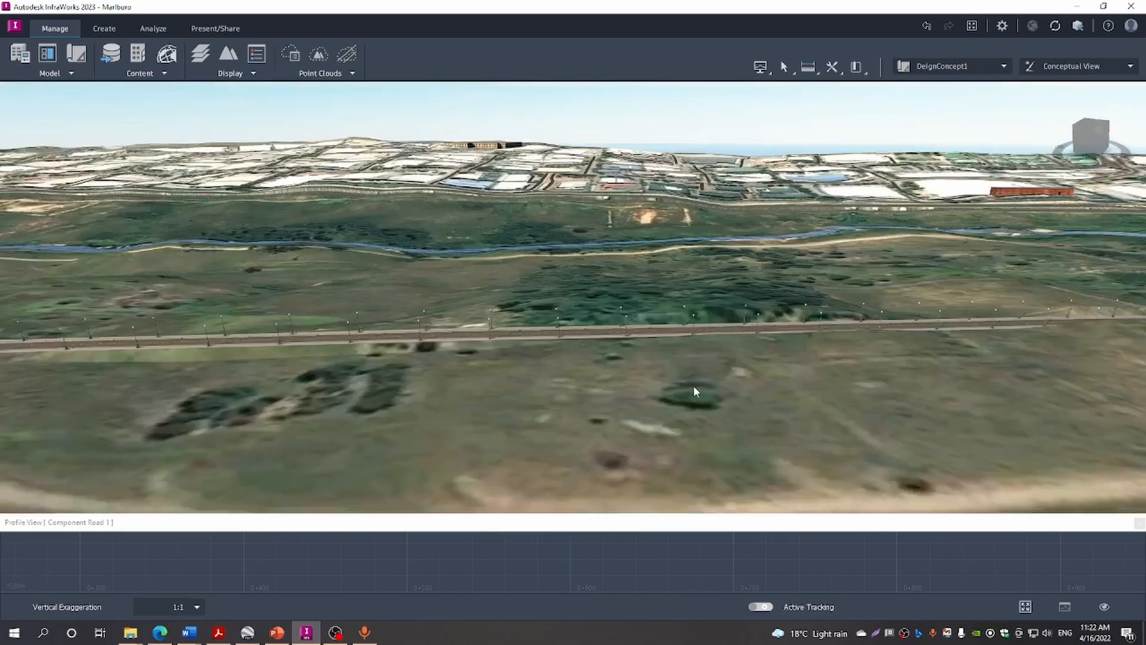
pyautogui.scroll(-3, 694, 385)
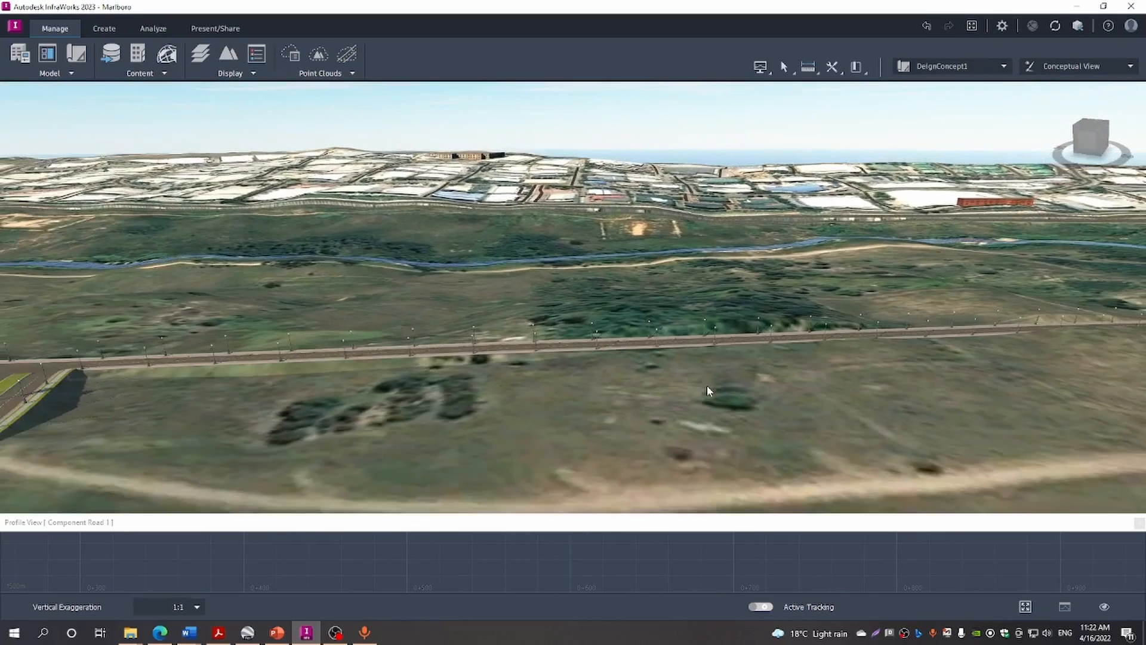
pyautogui.scroll(-4, 709, 386)
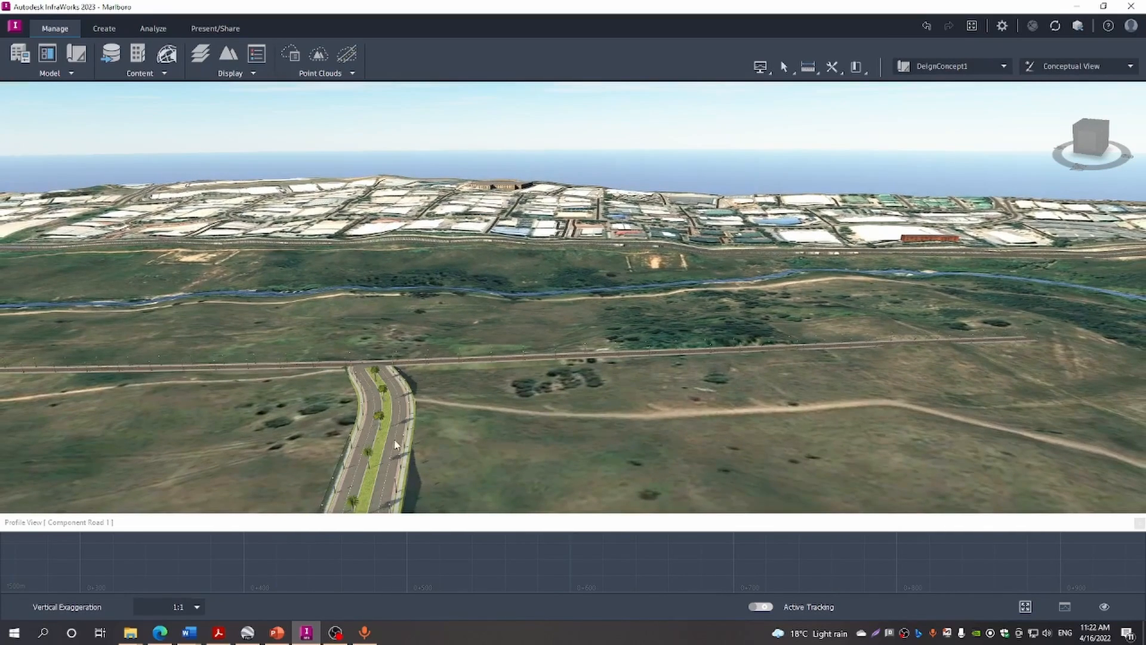
pyautogui.click(388, 442)
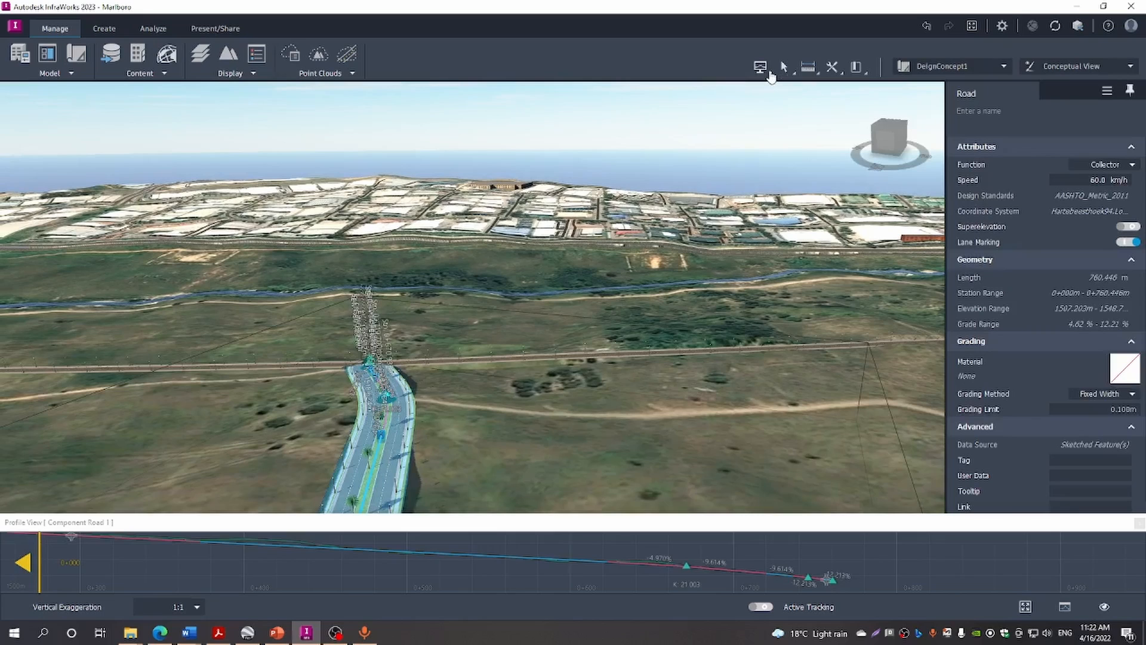
pyautogui.click(769, 73)
# Close the profile and compute Component Road 1's station-range earthwork: 20,998.743 m³ cut, 2,166.833 m³ fill
pyautogui.click(773, 86)
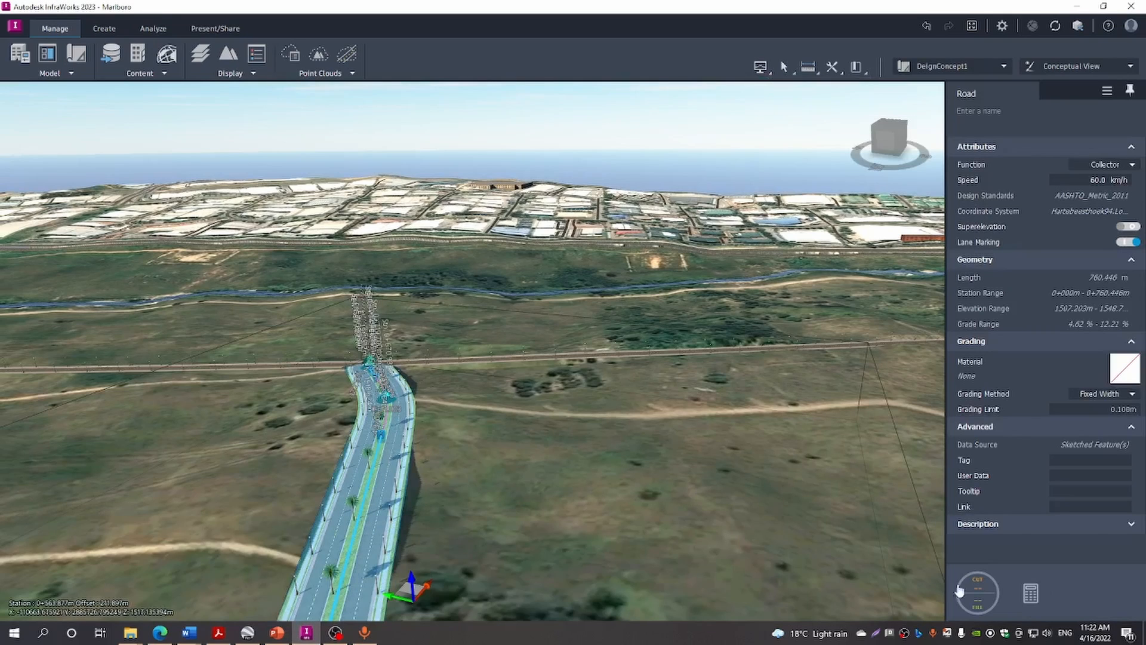
pyautogui.click(985, 597)
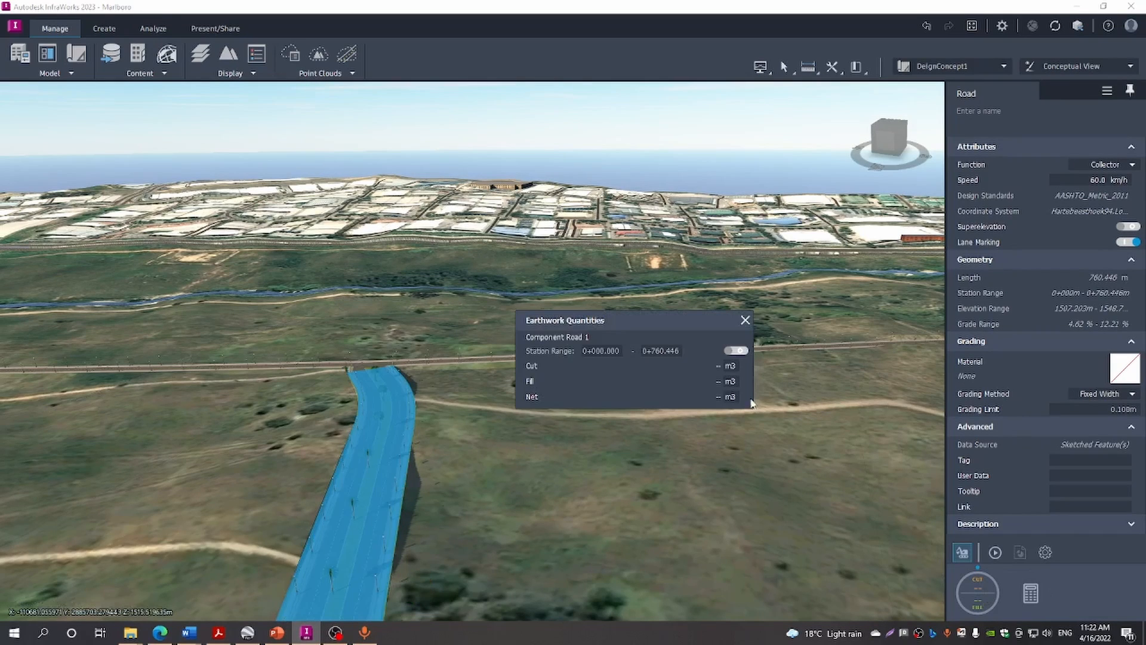
pyautogui.click(737, 351)
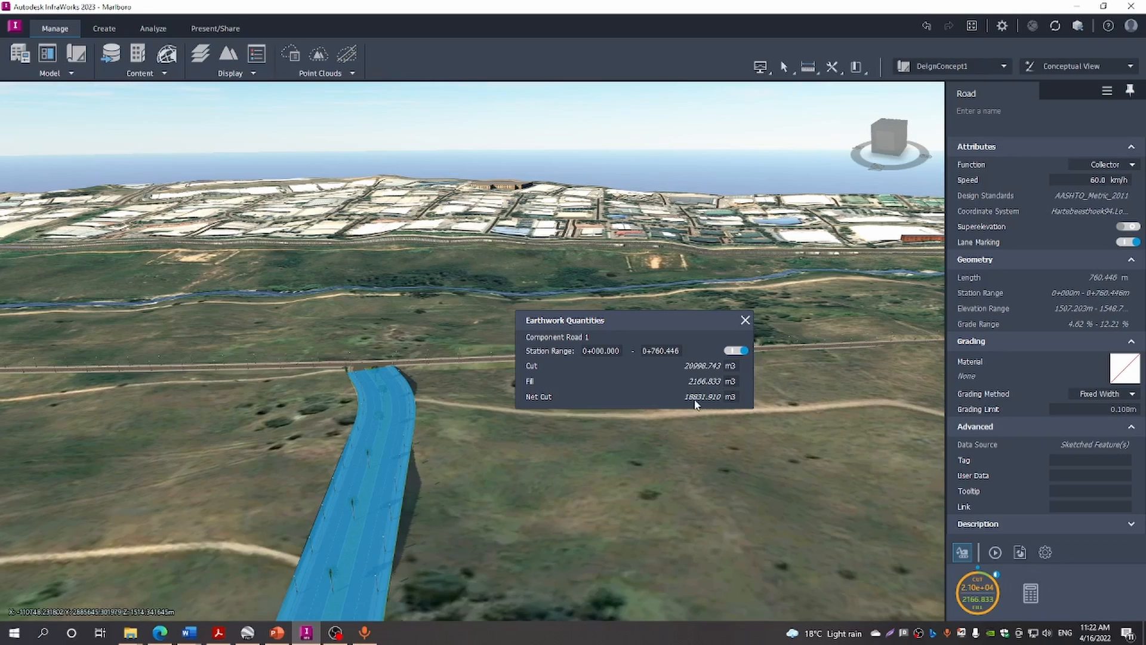
pyautogui.click(744, 320)
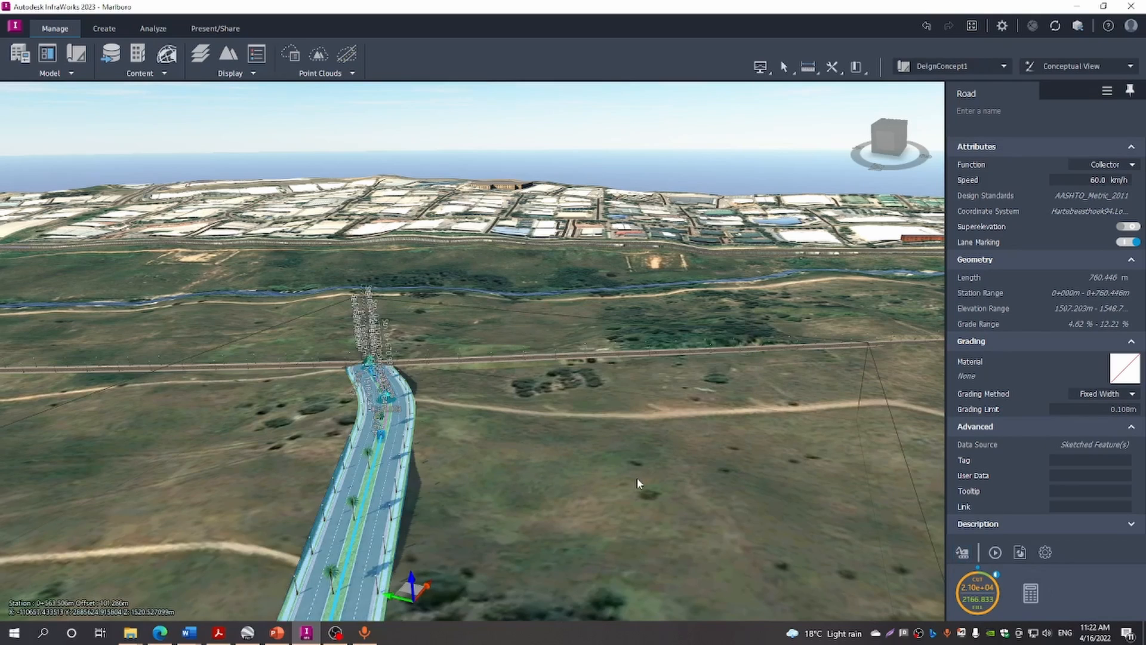
pyautogui.moveTo(708, 543); pyautogui.dragTo(692, 518)
pyautogui.scroll(-3, 692, 518)
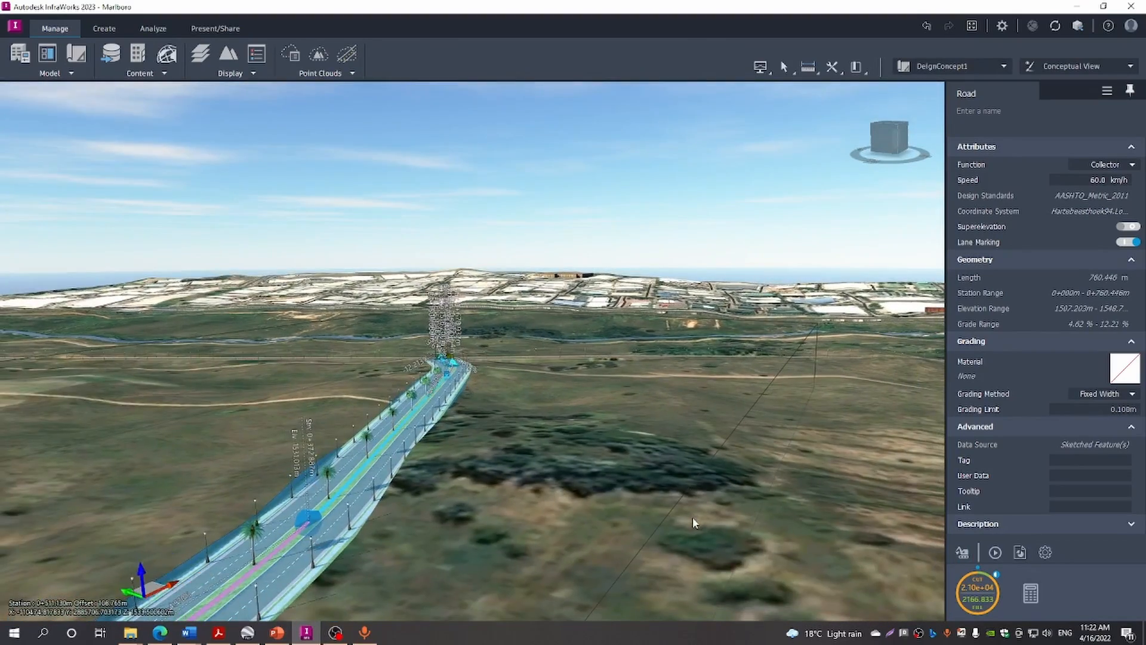
pyautogui.scroll(-5, 692, 517)
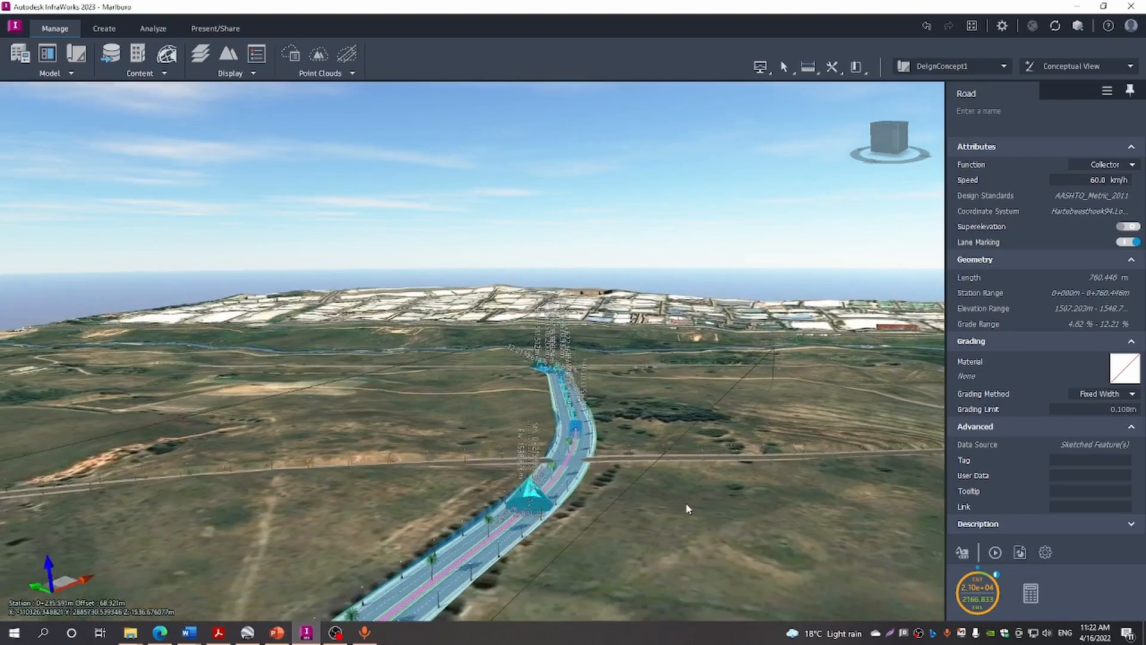
pyautogui.scroll(-5, 687, 509)
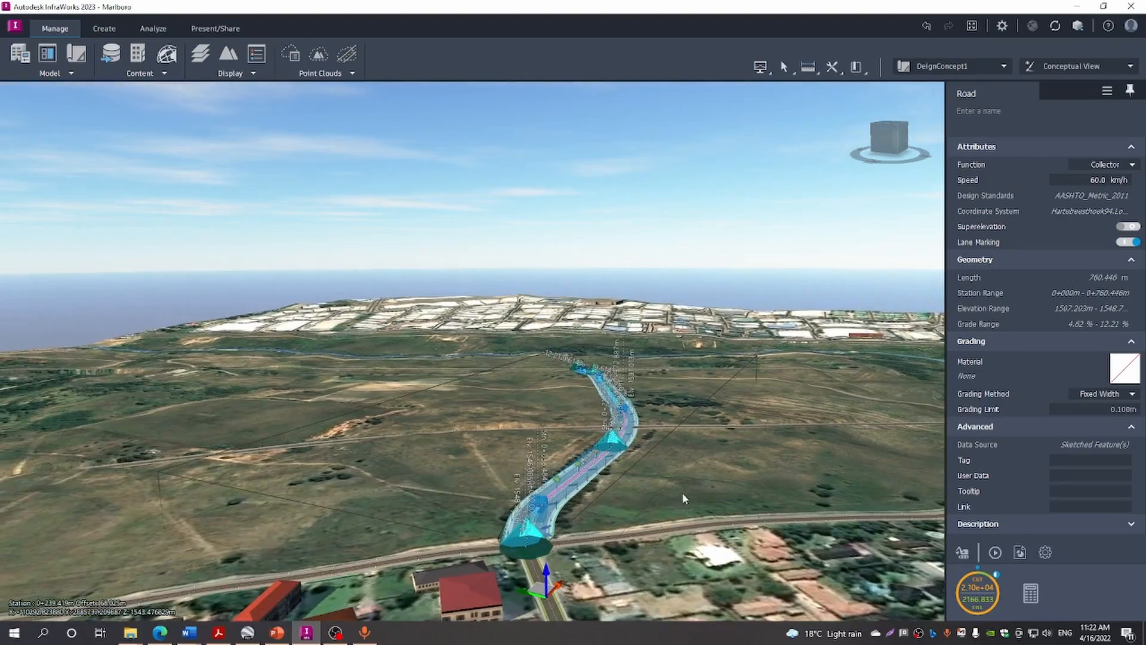
pyautogui.moveTo(702, 488); pyautogui.dragTo(673, 490, button='middle')
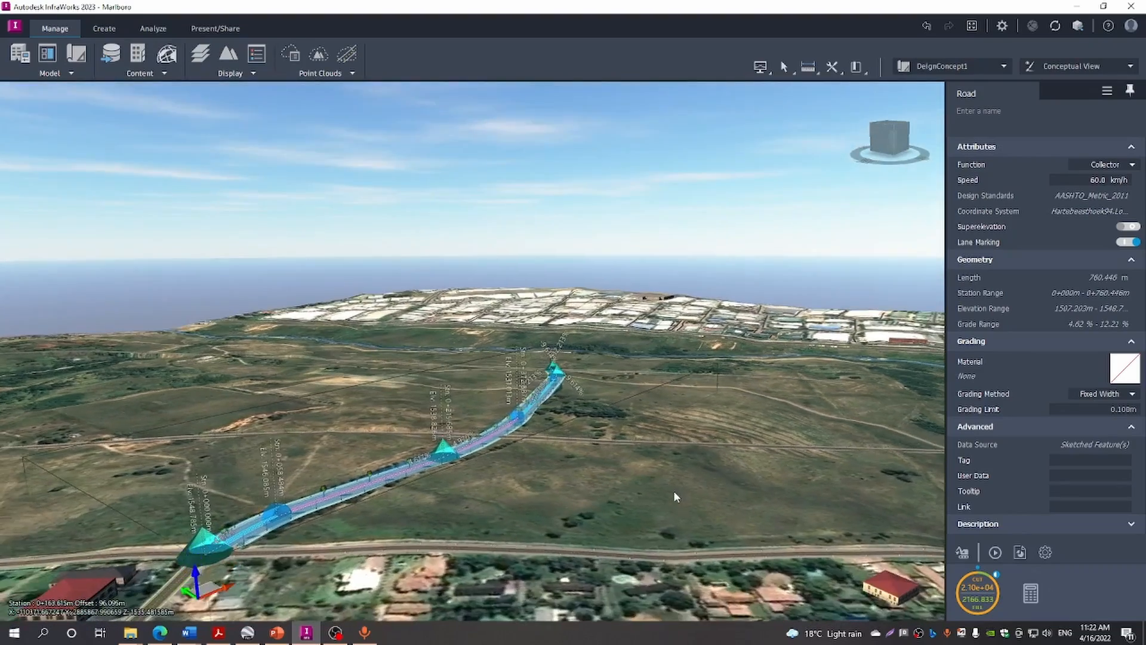
pyautogui.click(591, 482)
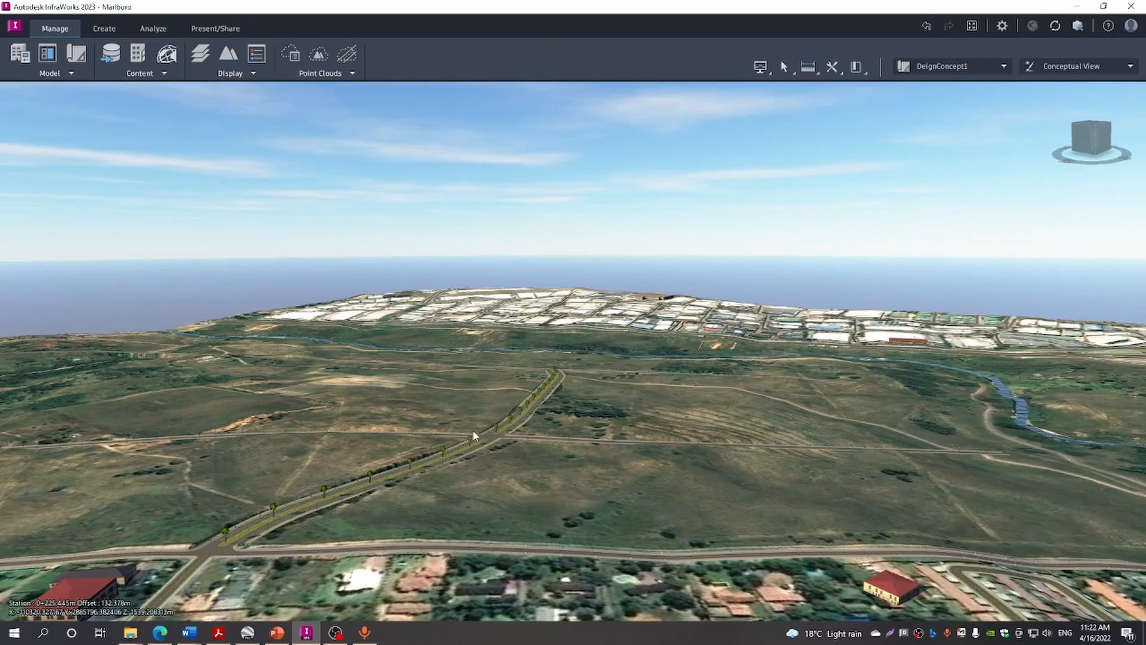
pyautogui.click(415, 473)
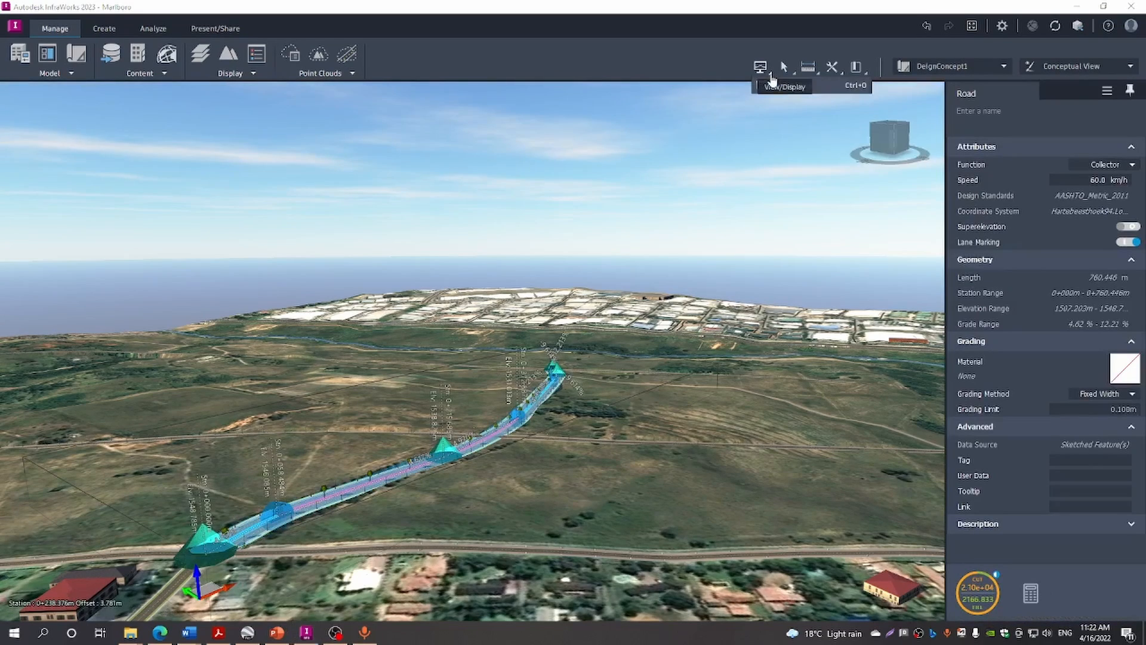
pyautogui.click(762, 68)
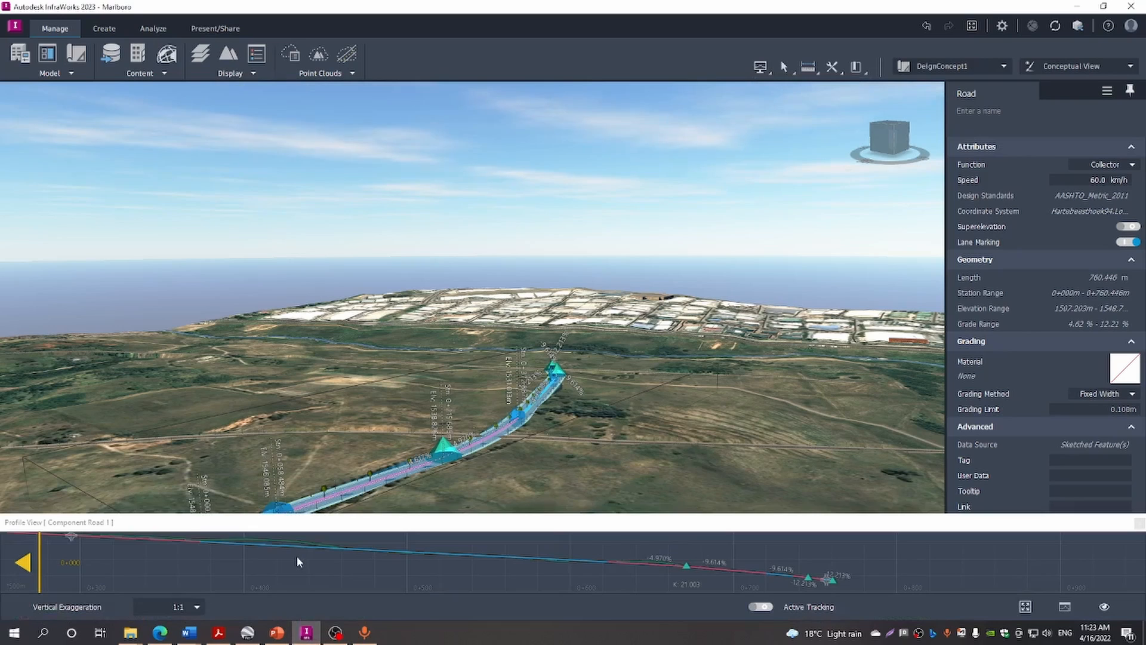
pyautogui.moveTo(296, 556); pyautogui.dragTo(431, 574, button='middle')
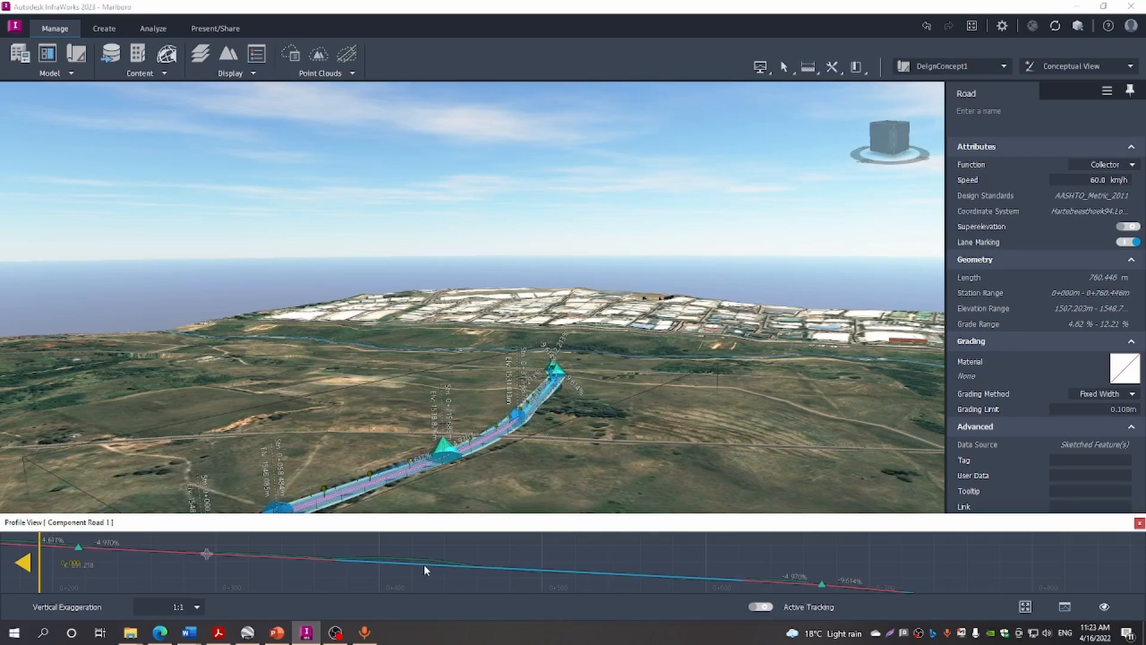
pyautogui.moveTo(422, 576); pyautogui.dragTo(575, 591, button='middle')
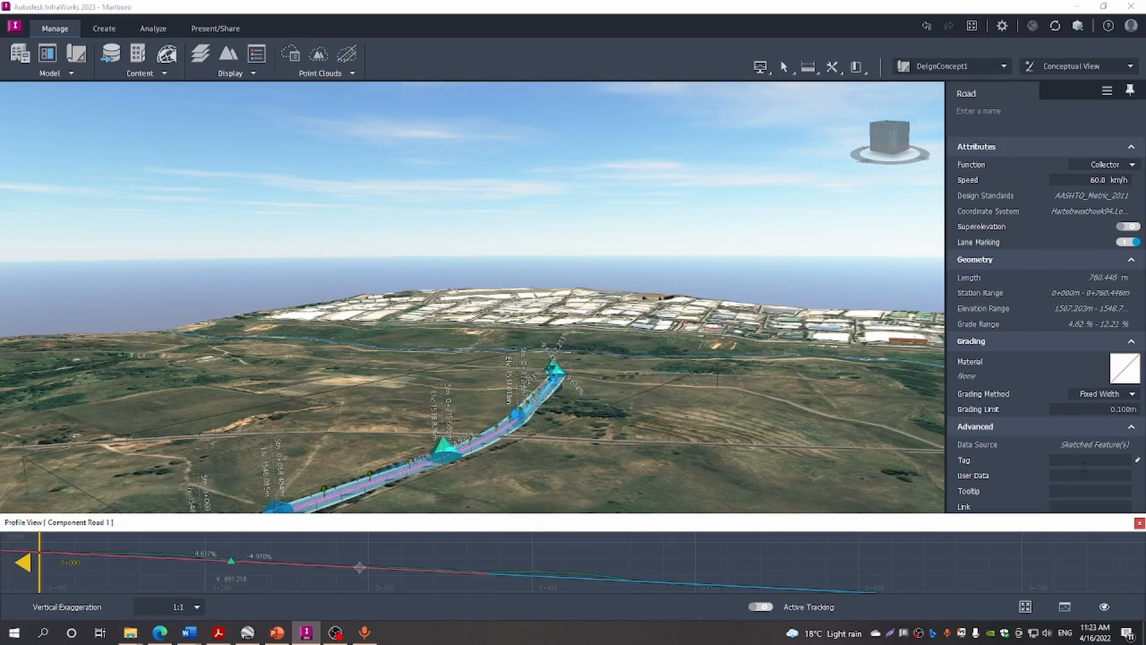
pyautogui.click(1139, 523)
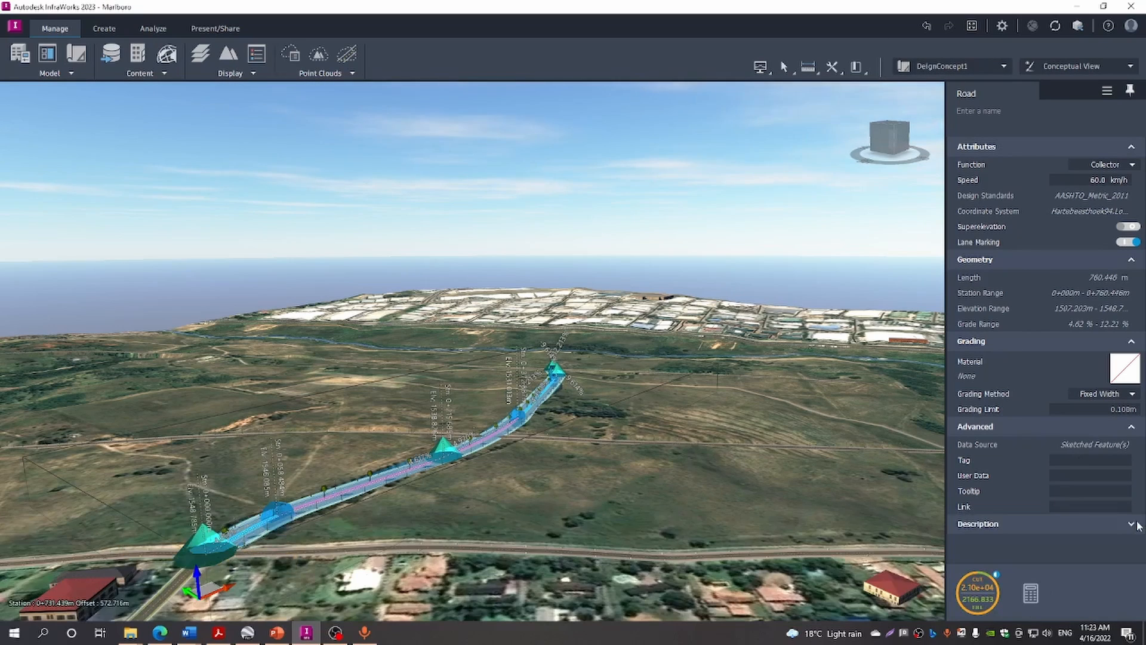
pyautogui.click(796, 485)
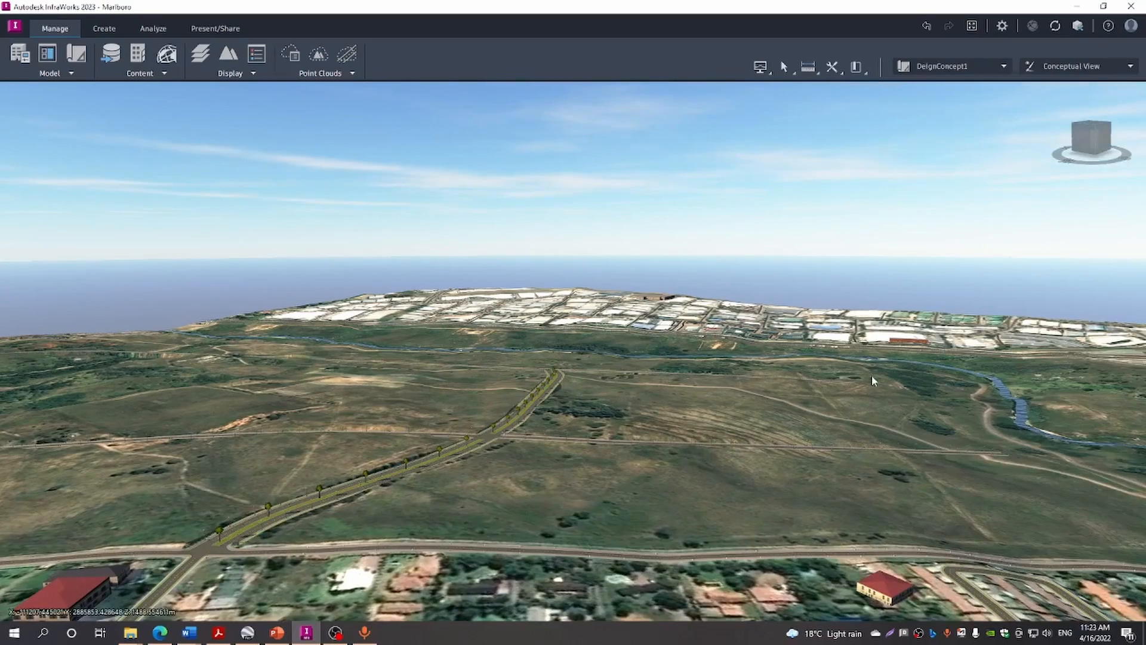
# Switch to a top-down plan view with the ViewCube and zoom onto the site by the river
pyautogui.scroll(5, 864, 421)
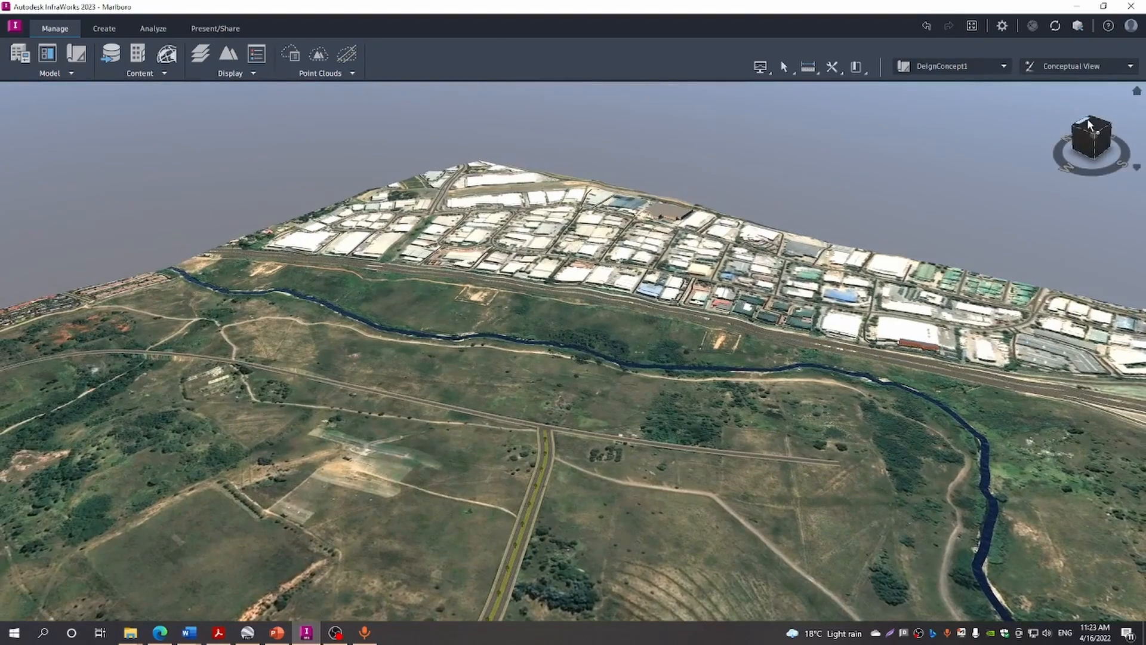
pyautogui.click(1090, 125)
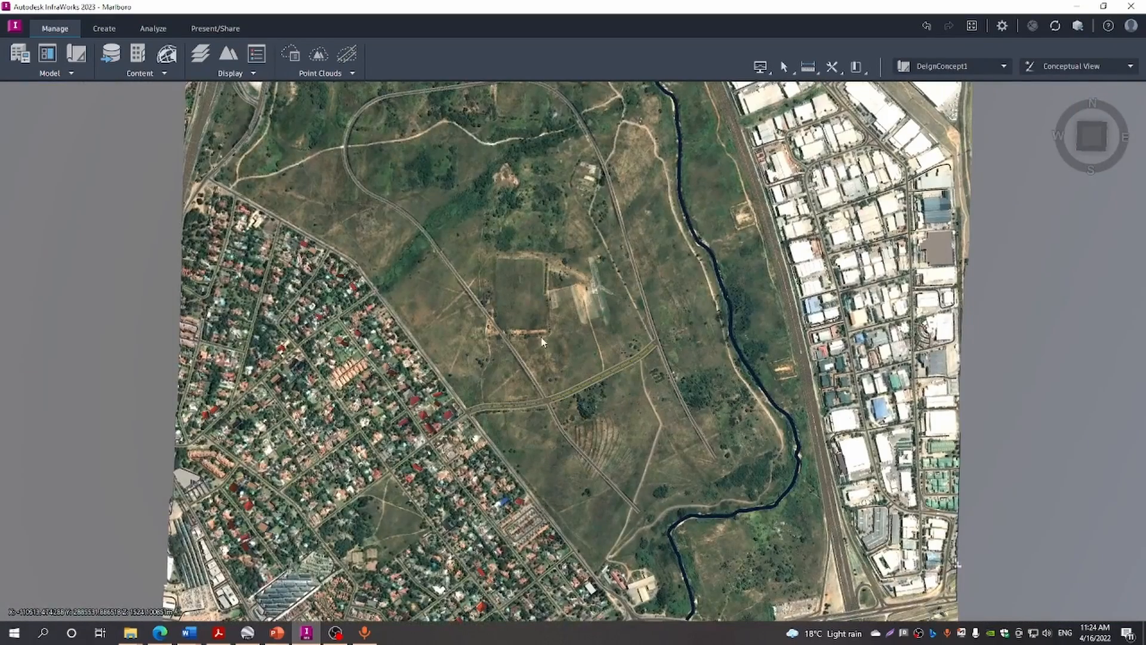
pyautogui.scroll(1, 539, 346)
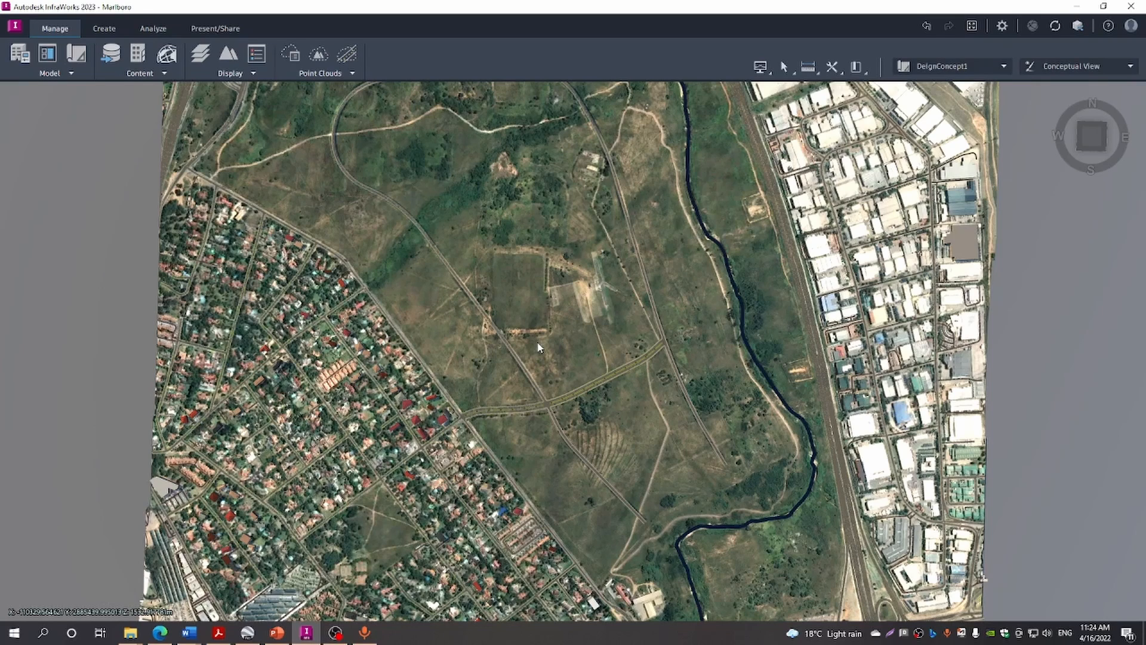
# Convert the looping Sidewalks with Lamps road into a 4106.045 m Local component road
pyautogui.click(528, 380)
pyautogui.rightClick(529, 380)
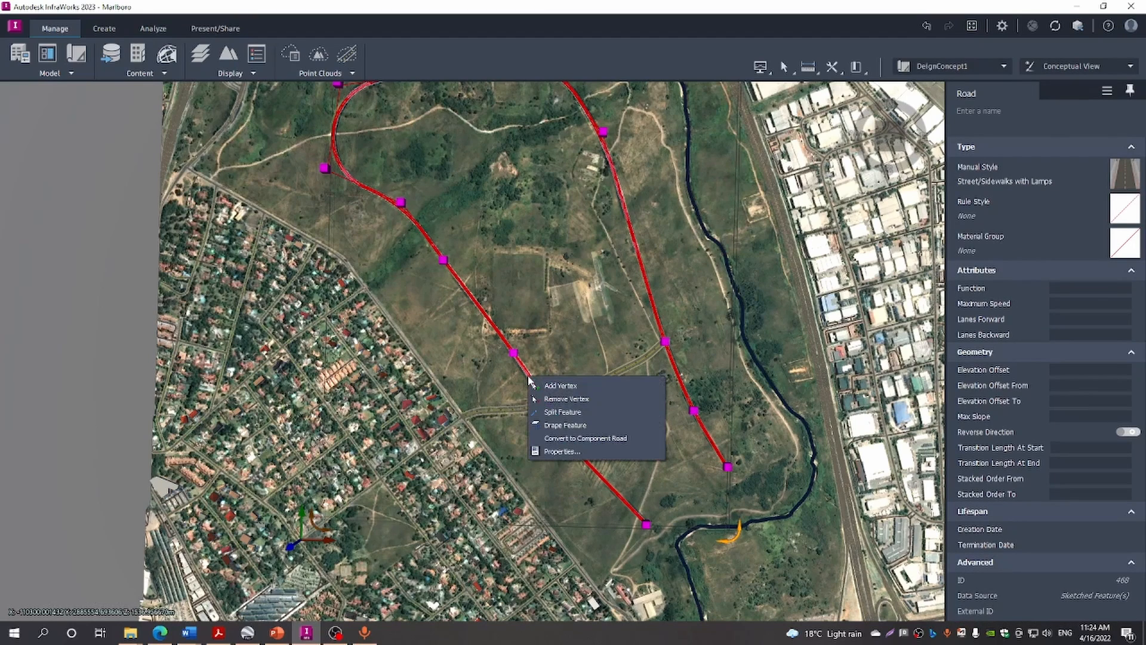
pyautogui.click(566, 439)
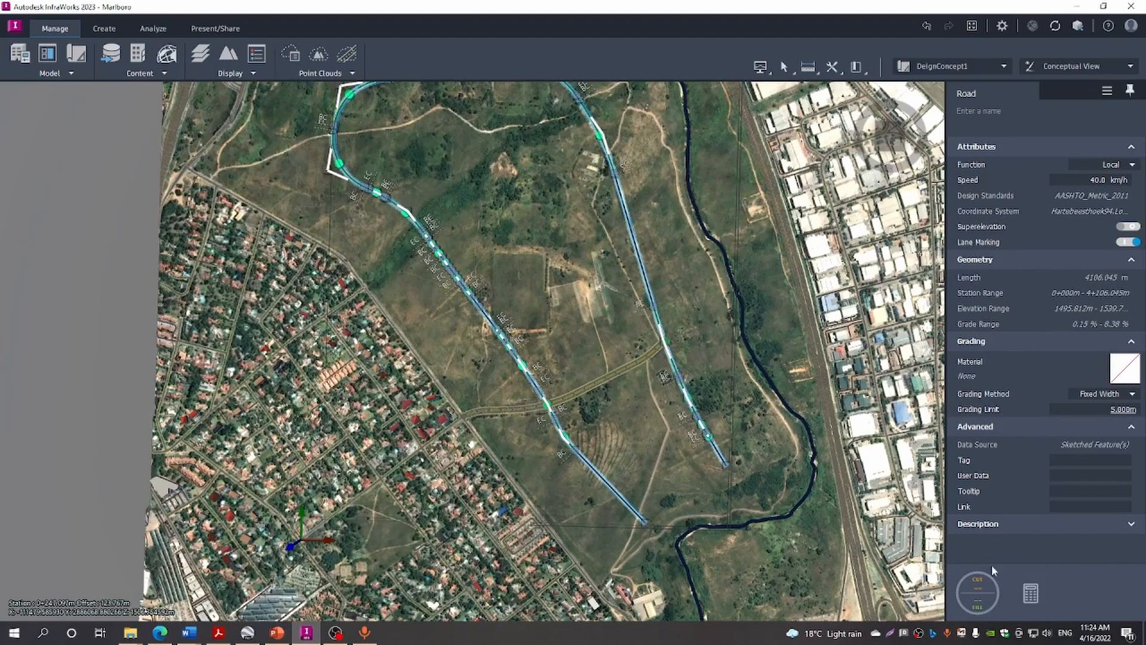
pyautogui.click(991, 597)
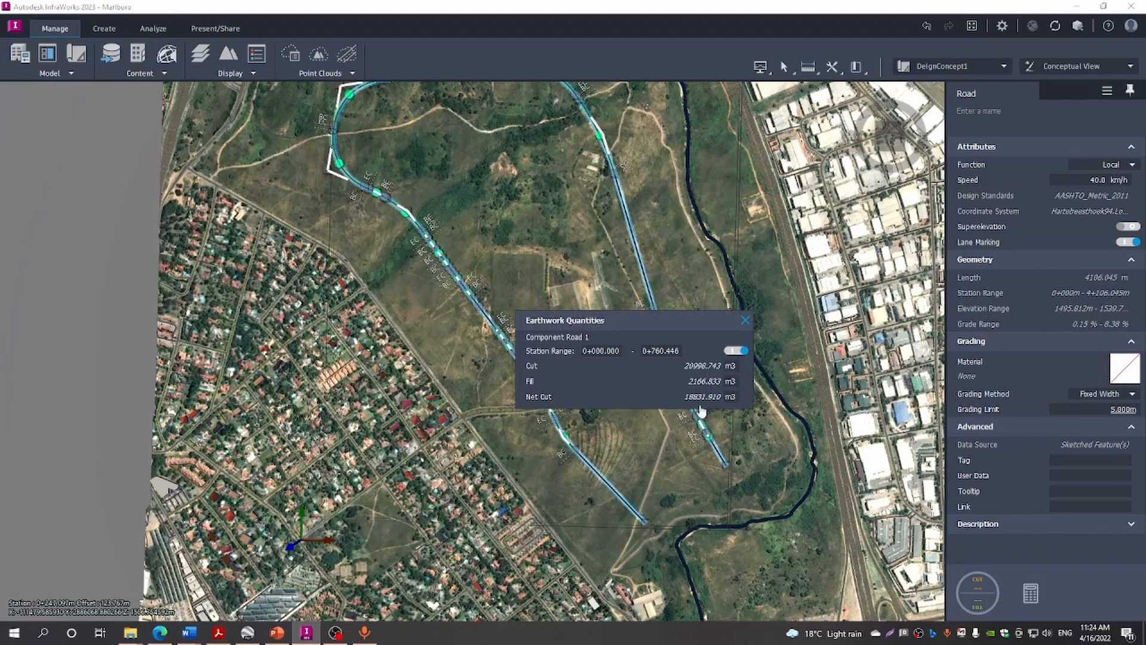
# Compute Component Road 2's full-length earthwork (62724.616 m³ cut, 102207.991 m³ fill) and close the results
pyautogui.click(735, 350)
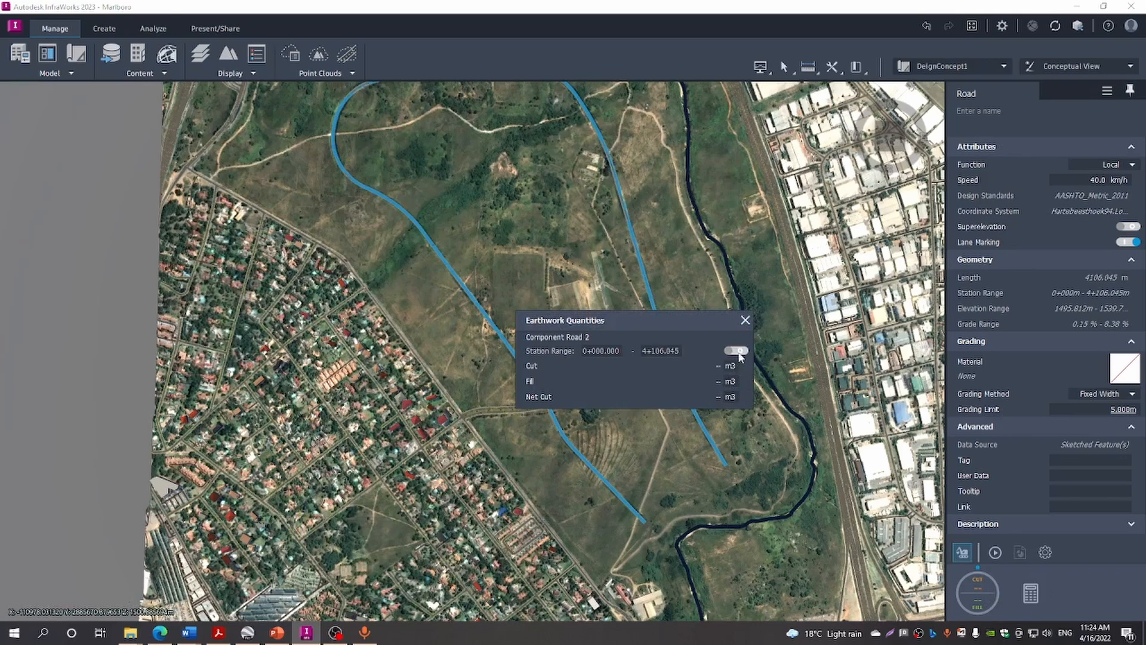
pyautogui.click(995, 553)
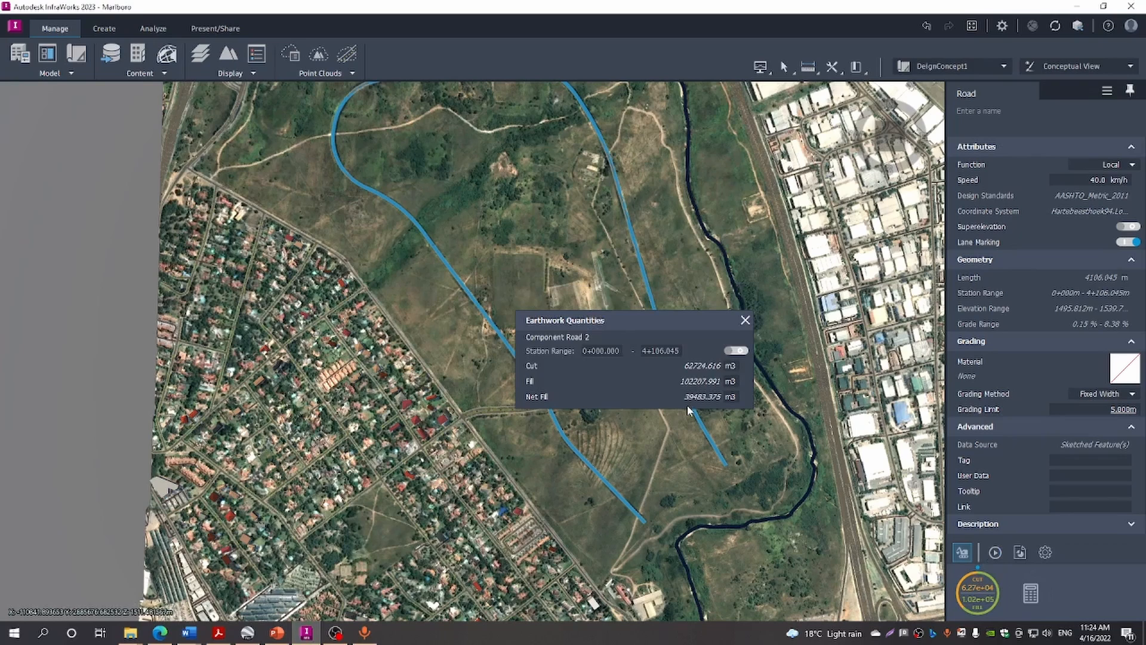
pyautogui.click(746, 320)
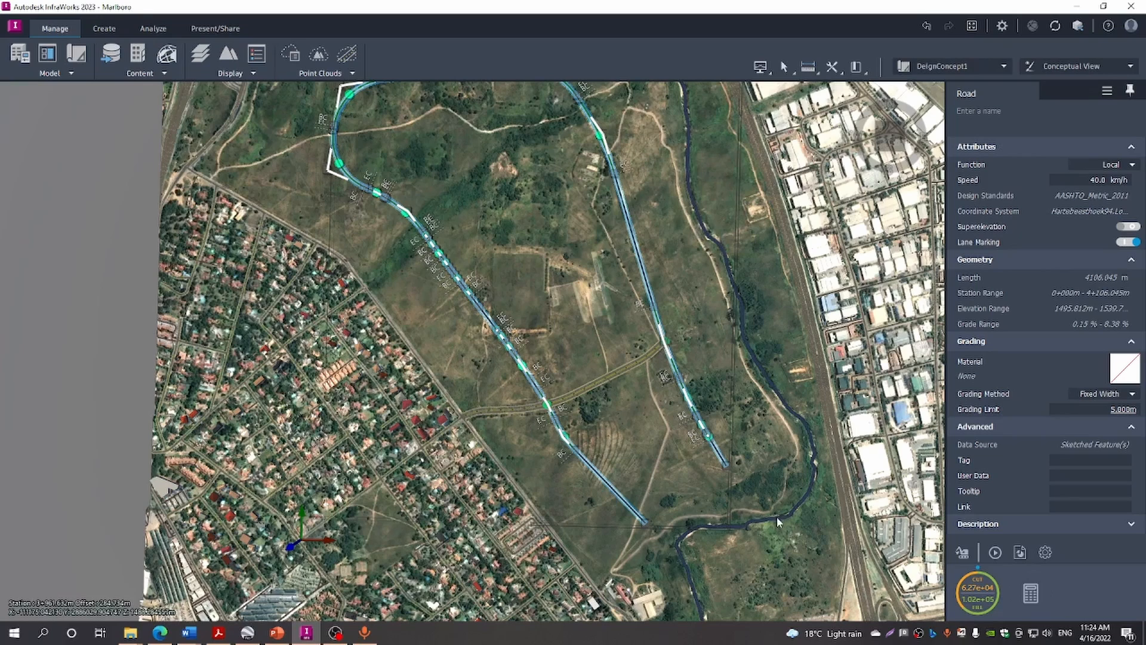
pyautogui.click(771, 75)
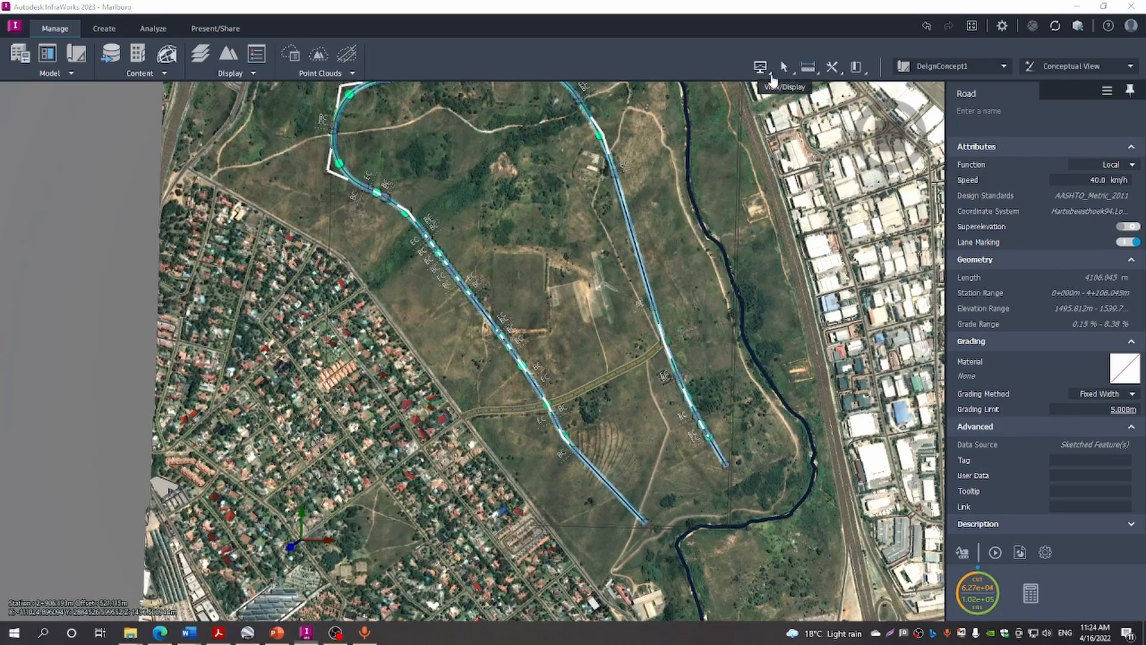
# Open Component Road 2's Profile View and pan to the road's start
pyautogui.click(783, 86)
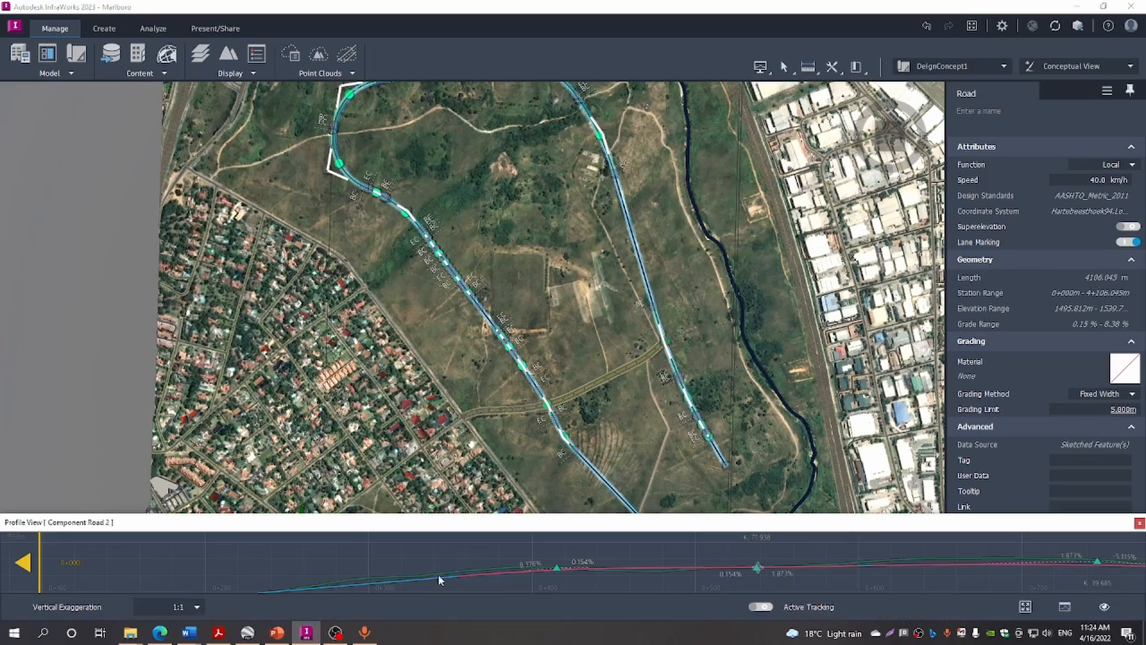
pyautogui.moveTo(372, 560); pyautogui.dragTo(492, 531)
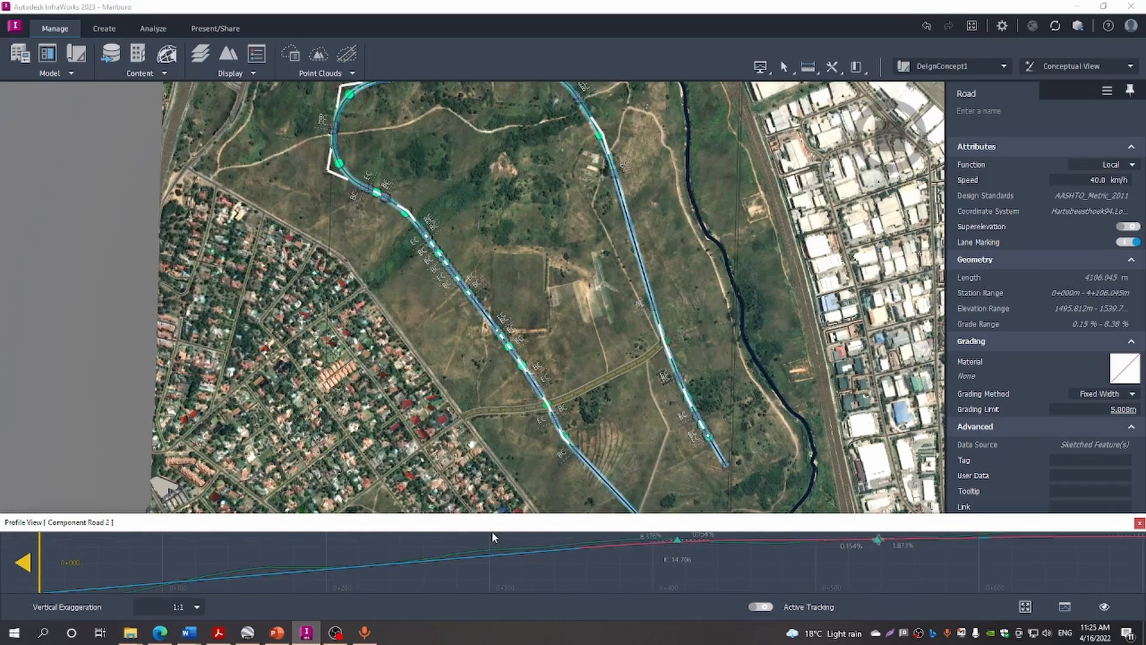
pyautogui.moveTo(420, 565)
pyautogui.mouseDown()
pyautogui.moveTo(475, 556)
pyautogui.moveTo(463, 574)
pyautogui.mouseUp()
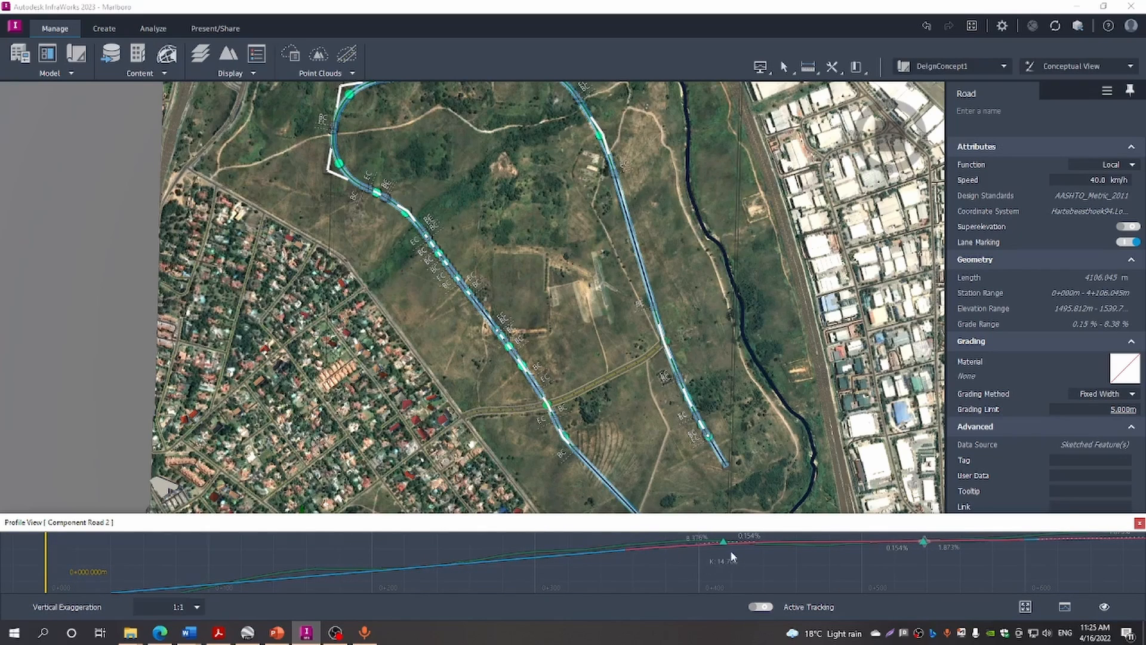
# Drag vertical intersection points to reshape grades to 9.328%, -0.854%, 2.901% and -5.510%
pyautogui.moveTo(724, 545); pyautogui.dragTo(680, 542)
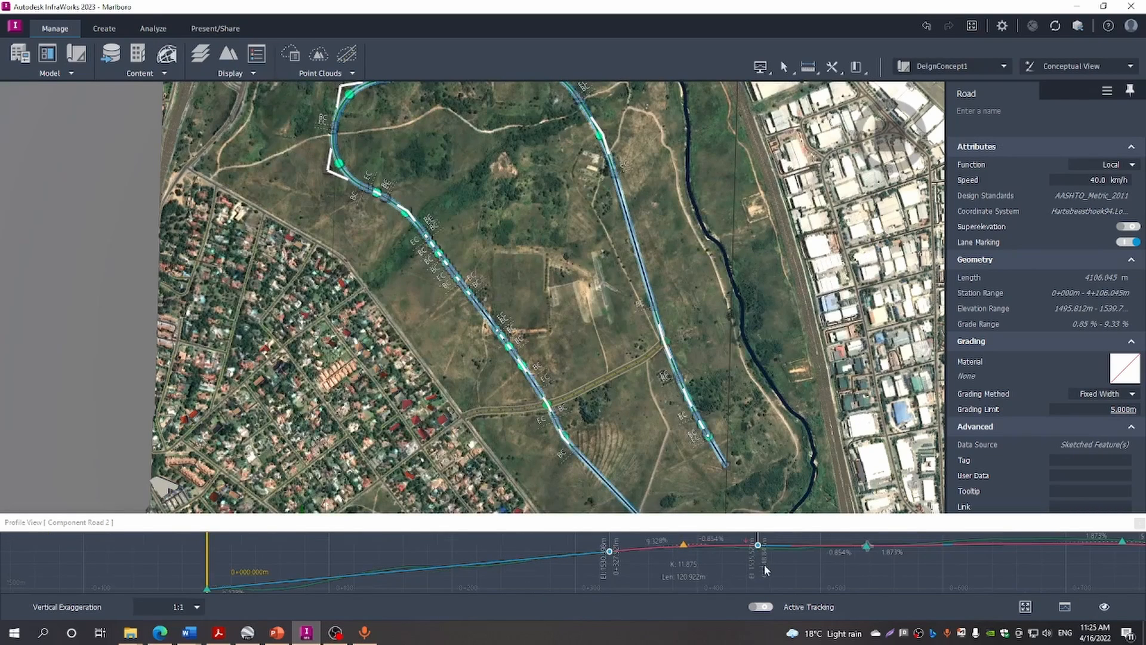
pyautogui.moveTo(816, 568); pyautogui.dragTo(454, 579)
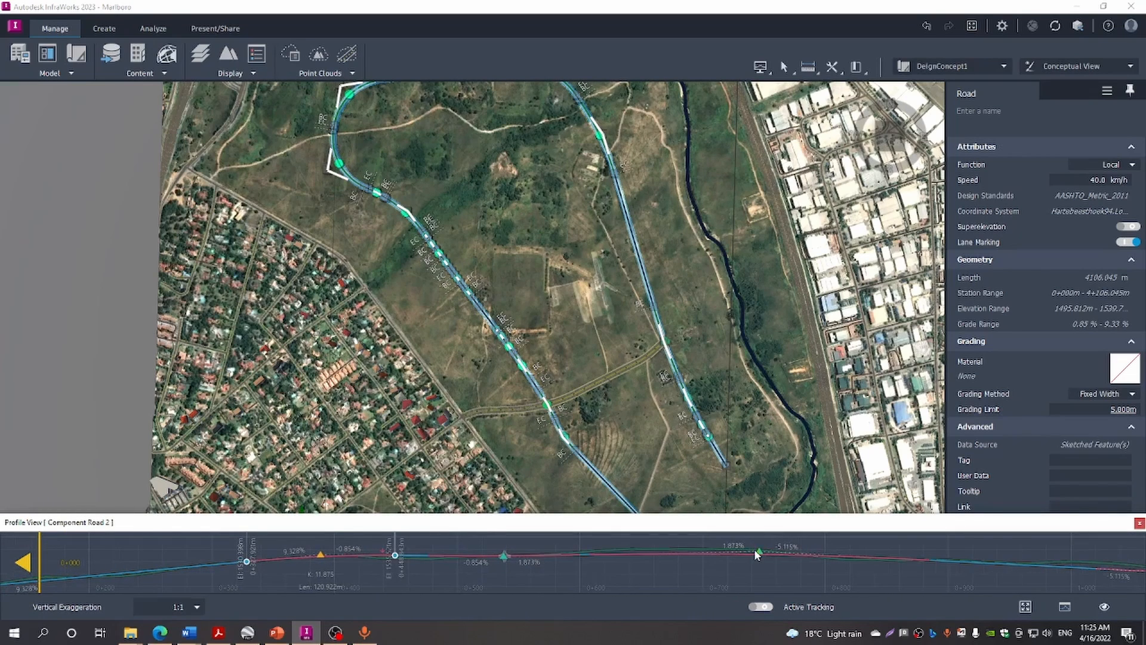
pyautogui.moveTo(753, 550); pyautogui.dragTo(741, 544)
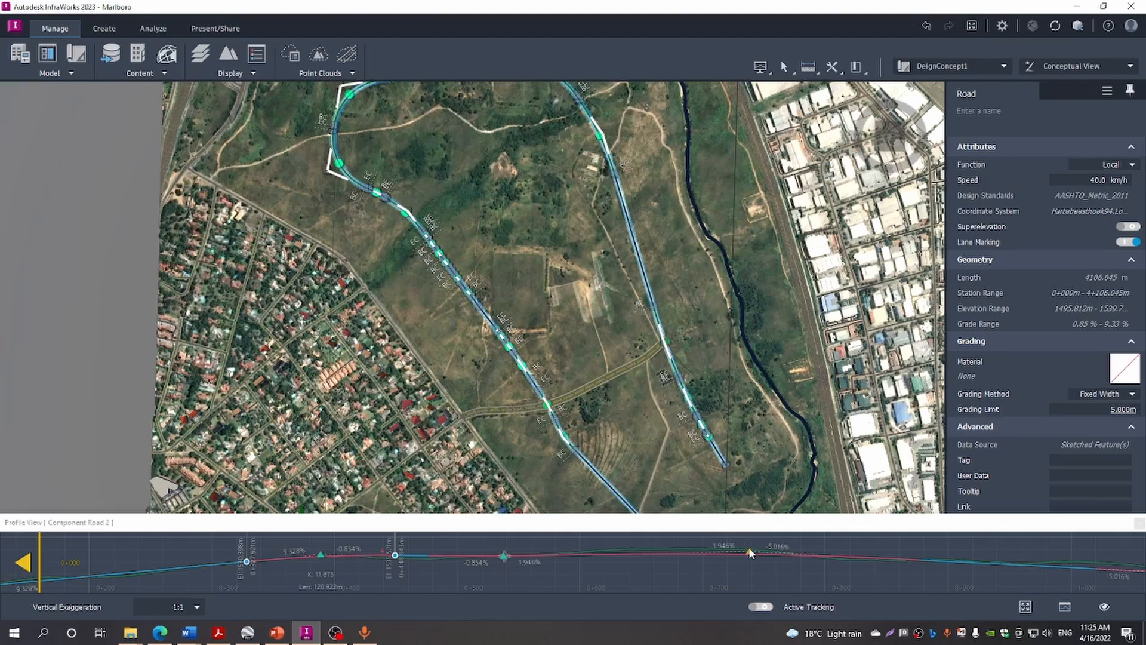
pyautogui.moveTo(749, 547); pyautogui.dragTo(753, 554)
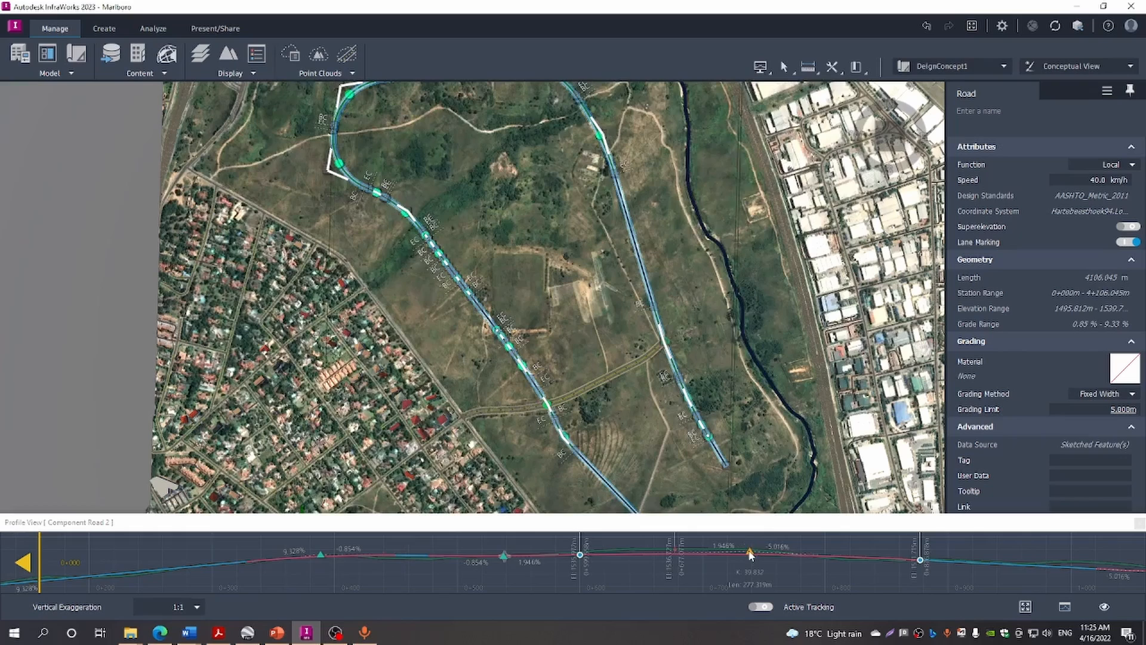
pyautogui.moveTo(750, 554); pyautogui.dragTo(751, 552)
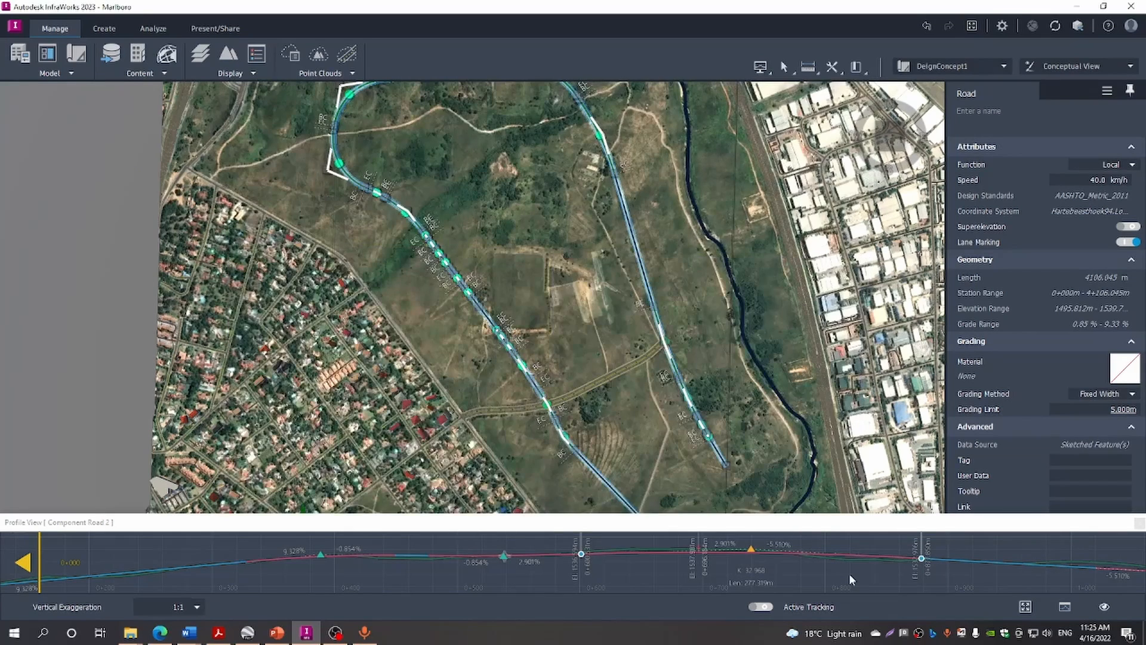
pyautogui.moveTo(847, 573); pyautogui.dragTo(650, 571)
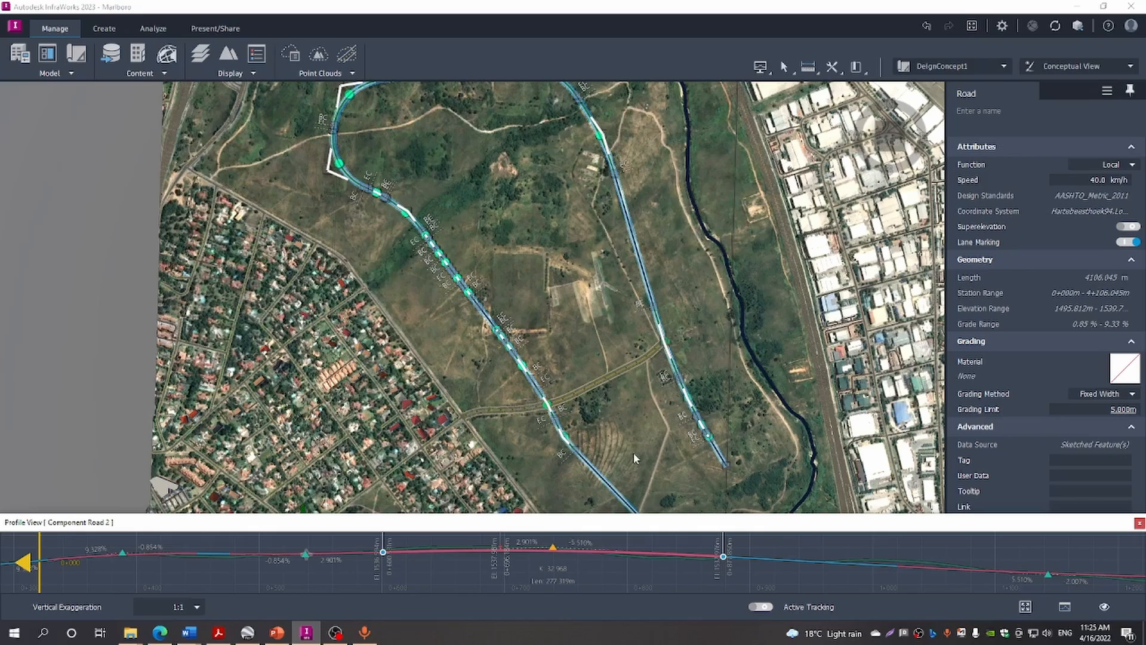
pyautogui.moveTo(634, 453)
pyautogui.mouseDown()
pyautogui.moveTo(625, 415)
pyautogui.moveTo(634, 442)
pyautogui.mouseUp()
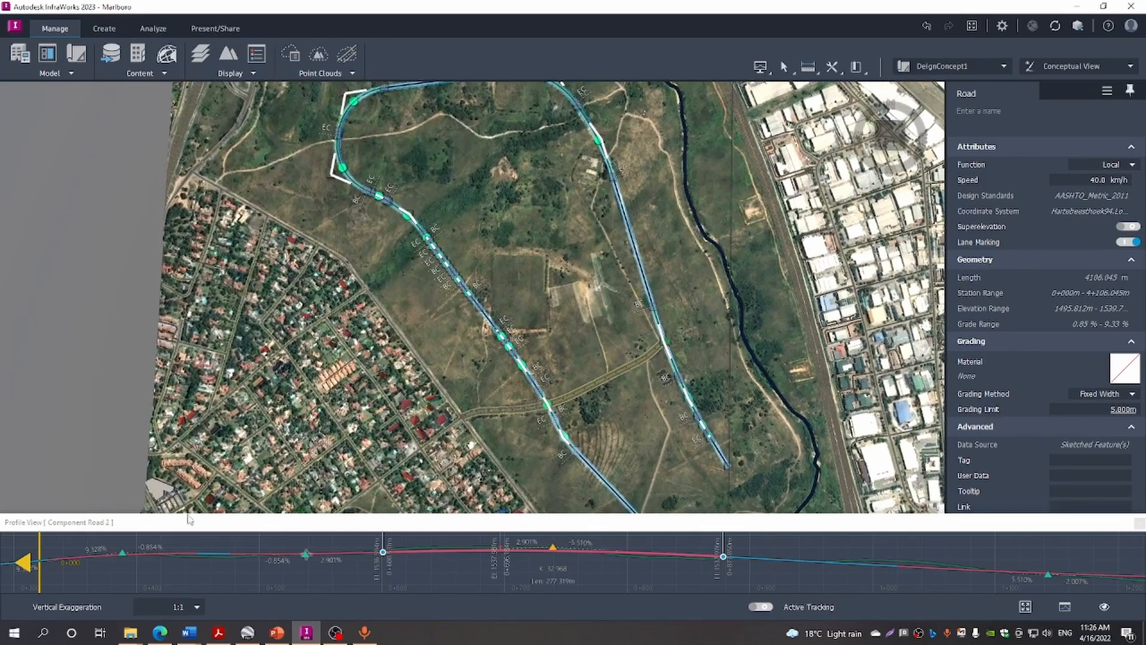
pyautogui.moveTo(41, 552)
pyautogui.mouseDown()
pyautogui.moveTo(330, 588)
pyautogui.moveTo(421, 587)
pyautogui.moveTo(600, 617)
pyautogui.moveTo(707, 605)
pyautogui.mouseUp()
# Move the station marker along the road and raise an intersection point to flatten the grade
pyautogui.moveTo(807, 583)
pyautogui.mouseDown(button='middle')
pyautogui.moveTo(664, 562)
pyautogui.moveTo(358, 574)
pyautogui.mouseUp(button='middle')
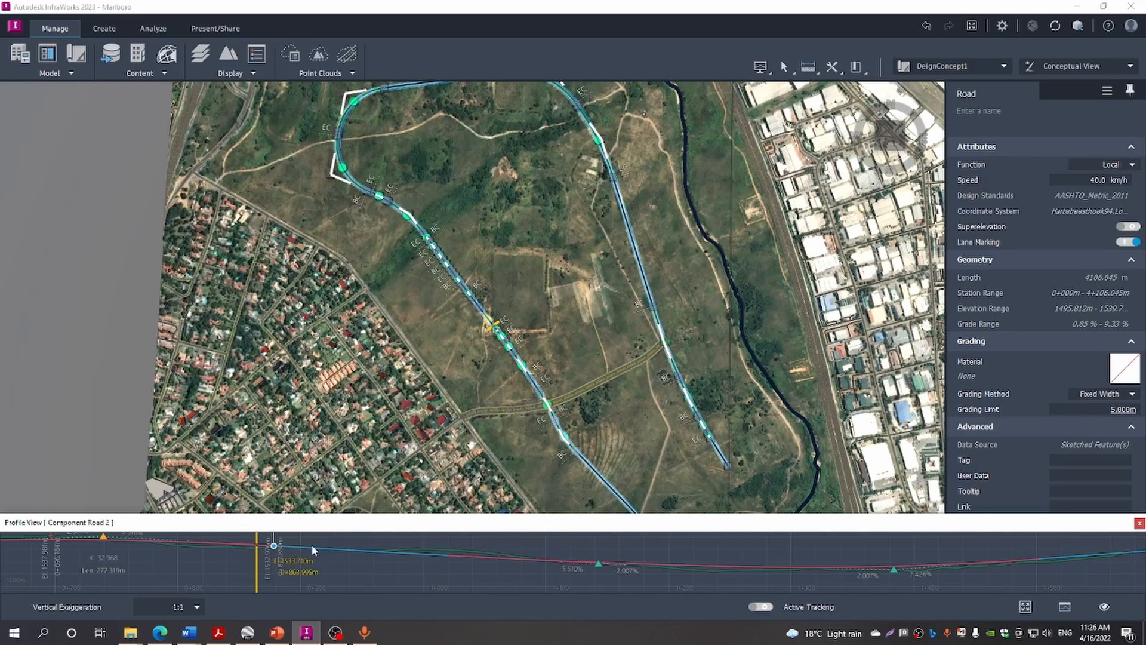
pyautogui.moveTo(257, 575)
pyautogui.mouseDown()
pyautogui.moveTo(535, 585)
pyautogui.moveTo(666, 619)
pyautogui.moveTo(732, 619)
pyautogui.mouseUp()
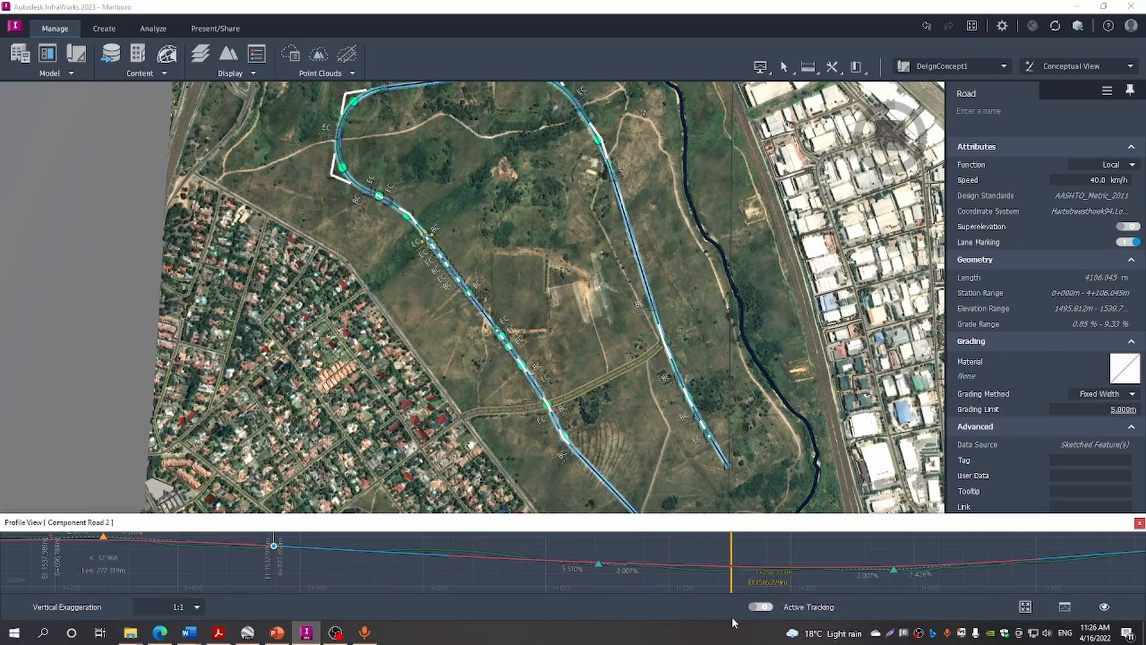
pyautogui.click(893, 566)
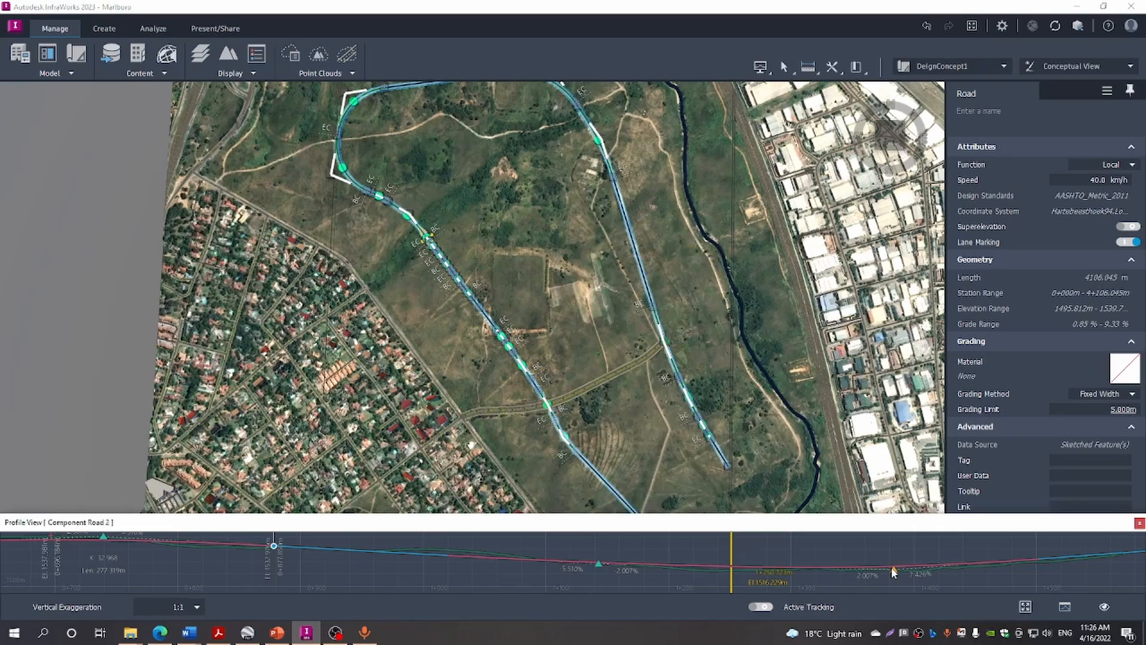
pyautogui.moveTo(892, 567); pyautogui.dragTo(895, 567)
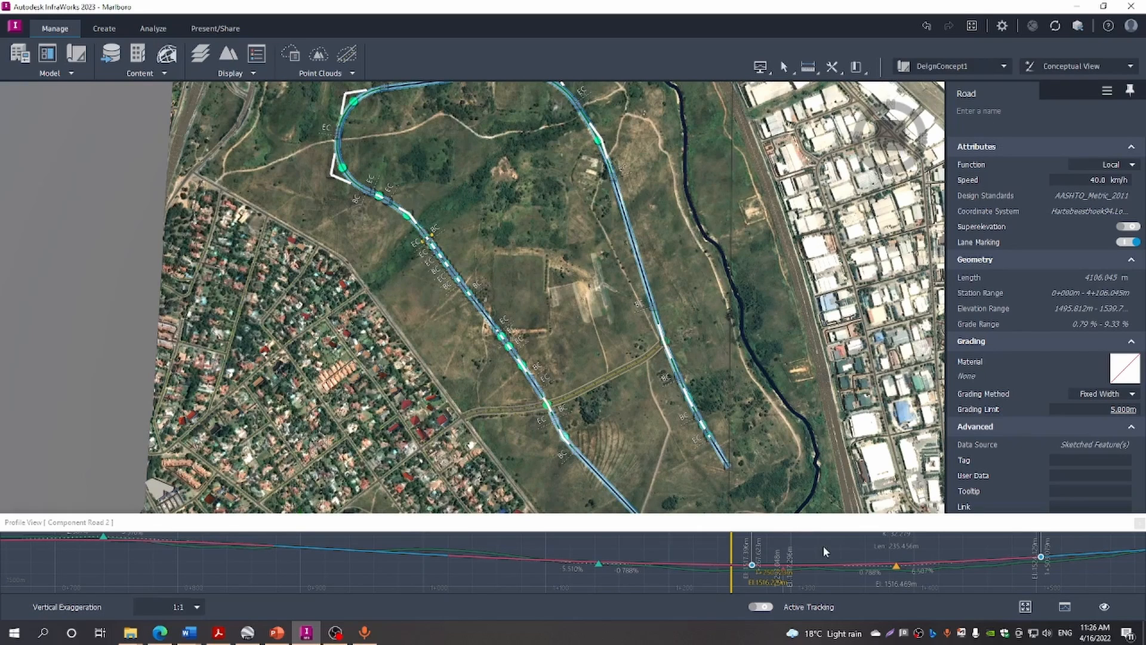
# Lower the next intersection point, bringing the grade range to 0.79%–9.33%
pyautogui.moveTo(828, 546); pyautogui.dragTo(372, 543)
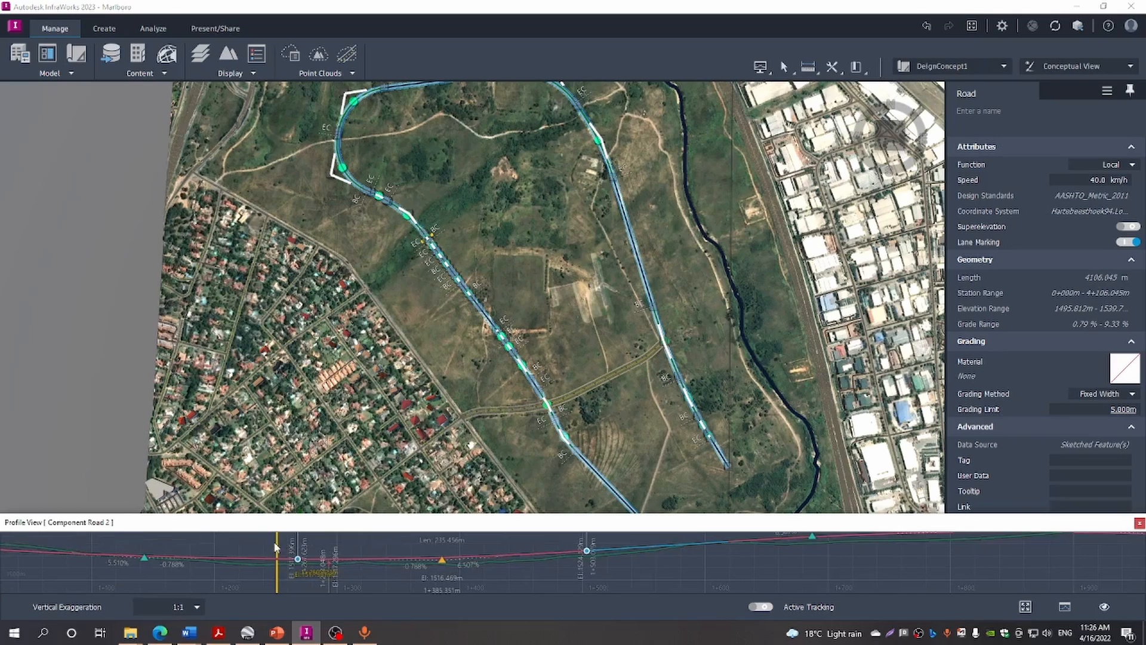
pyautogui.moveTo(284, 545)
pyautogui.mouseDown()
pyautogui.moveTo(380, 568)
pyautogui.moveTo(719, 585)
pyautogui.moveTo(813, 567)
pyautogui.mouseUp()
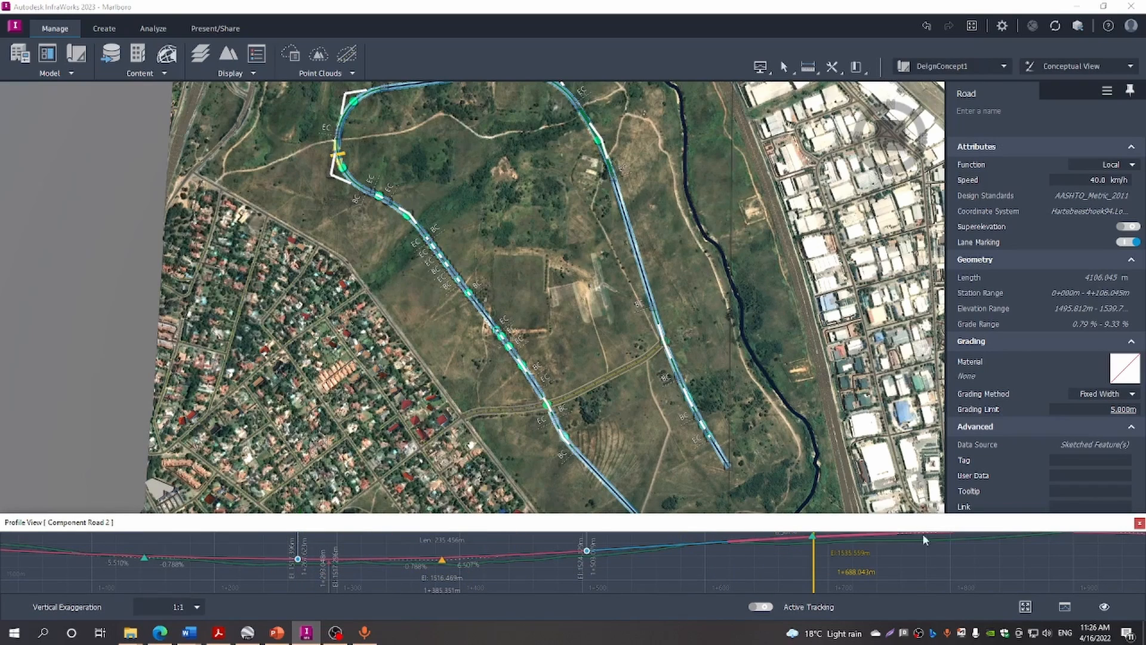
pyautogui.moveTo(921, 557); pyautogui.dragTo(646, 569)
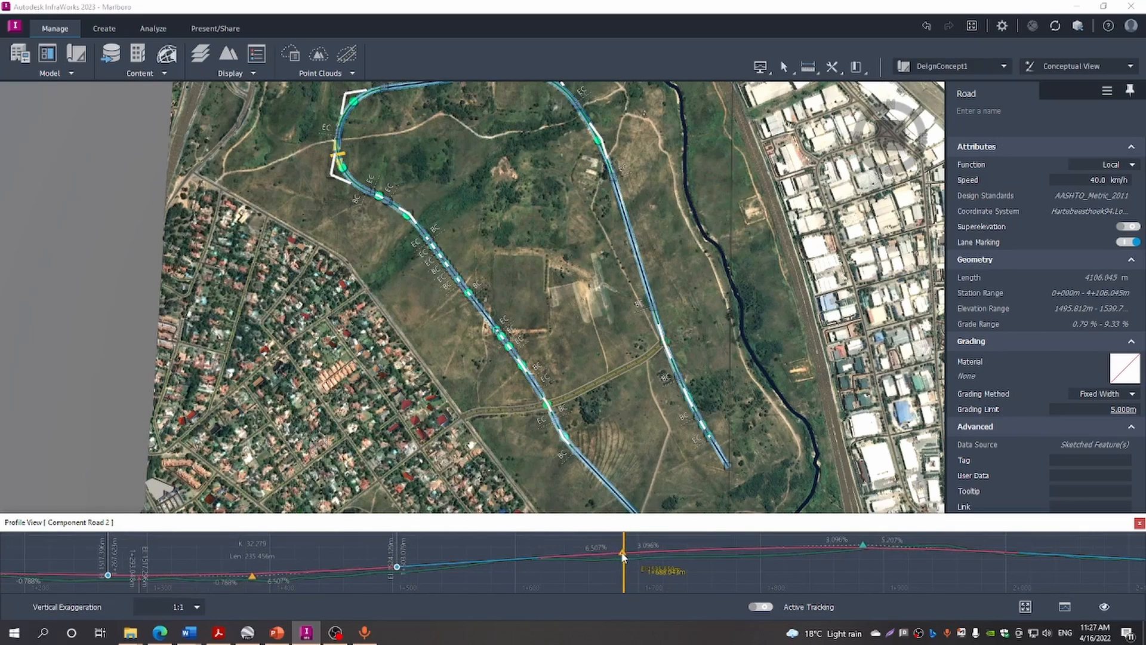
pyautogui.moveTo(622, 556); pyautogui.dragTo(623, 560)
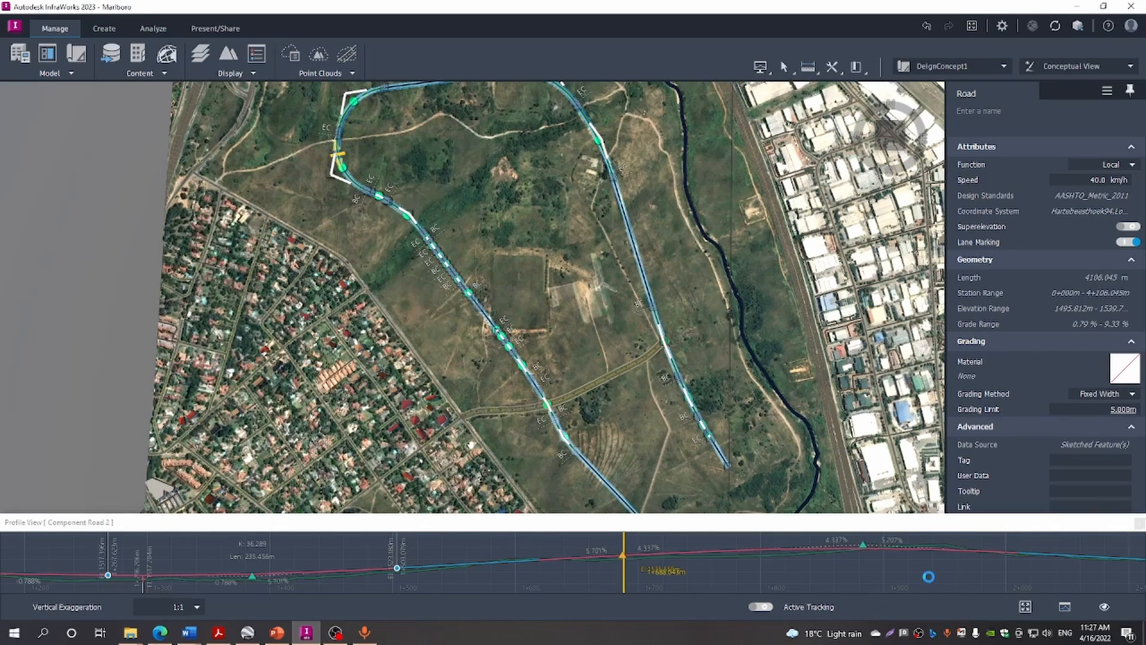
pyautogui.moveTo(929, 575); pyautogui.dragTo(528, 569)
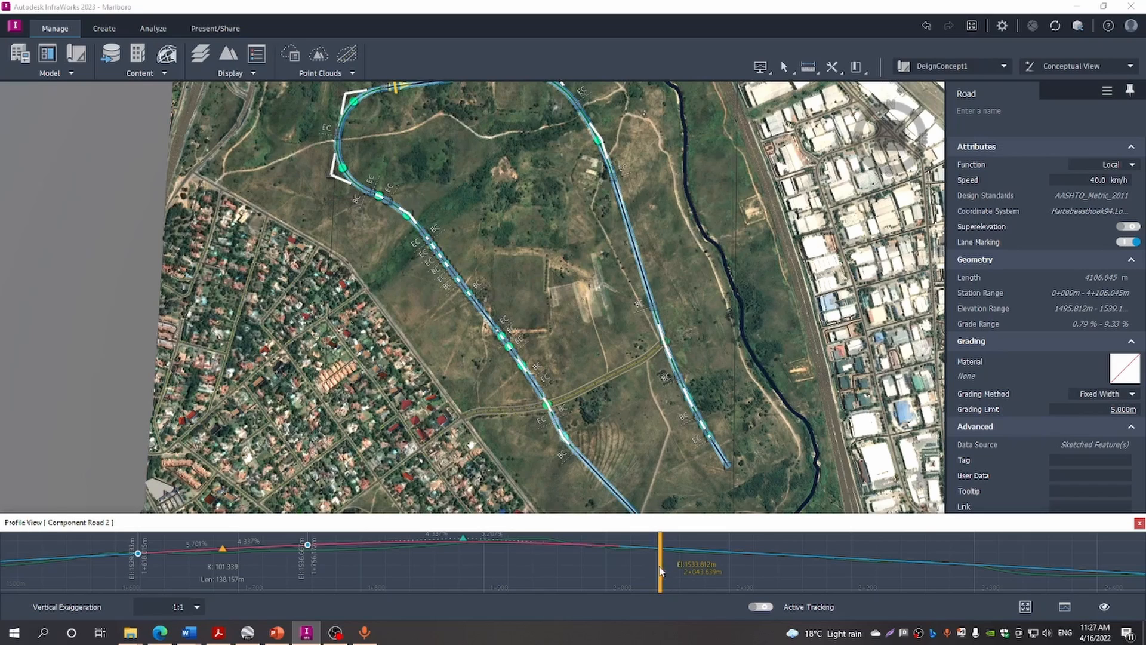
pyautogui.moveTo(939, 585); pyautogui.dragTo(970, 585)
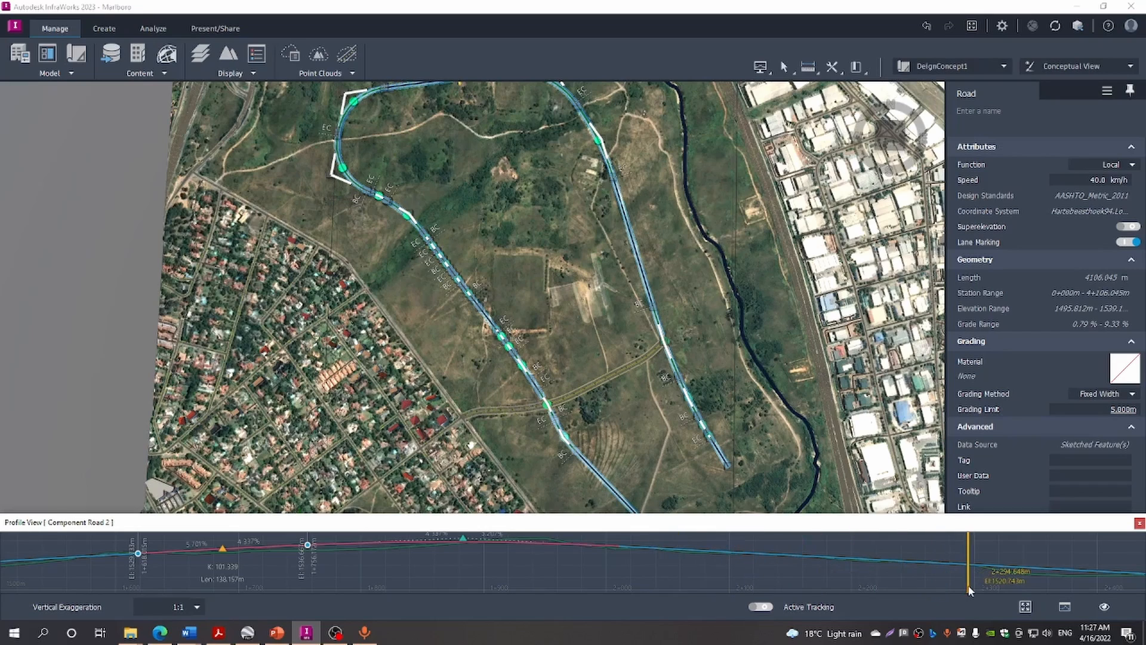
pyautogui.moveTo(905, 575); pyautogui.dragTo(302, 544, button='middle')
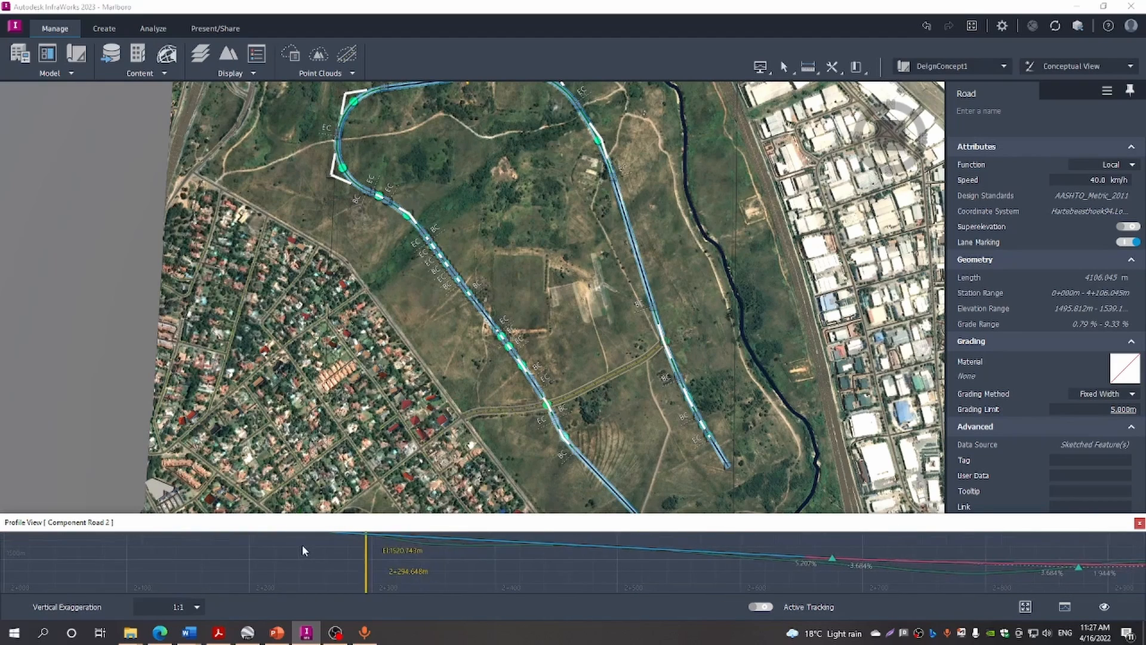
pyautogui.moveTo(365, 566); pyautogui.dragTo(971, 570)
pyautogui.moveTo(972, 632); pyautogui.dragTo(964, 632)
pyautogui.moveTo(782, 579); pyautogui.dragTo(512, 582)
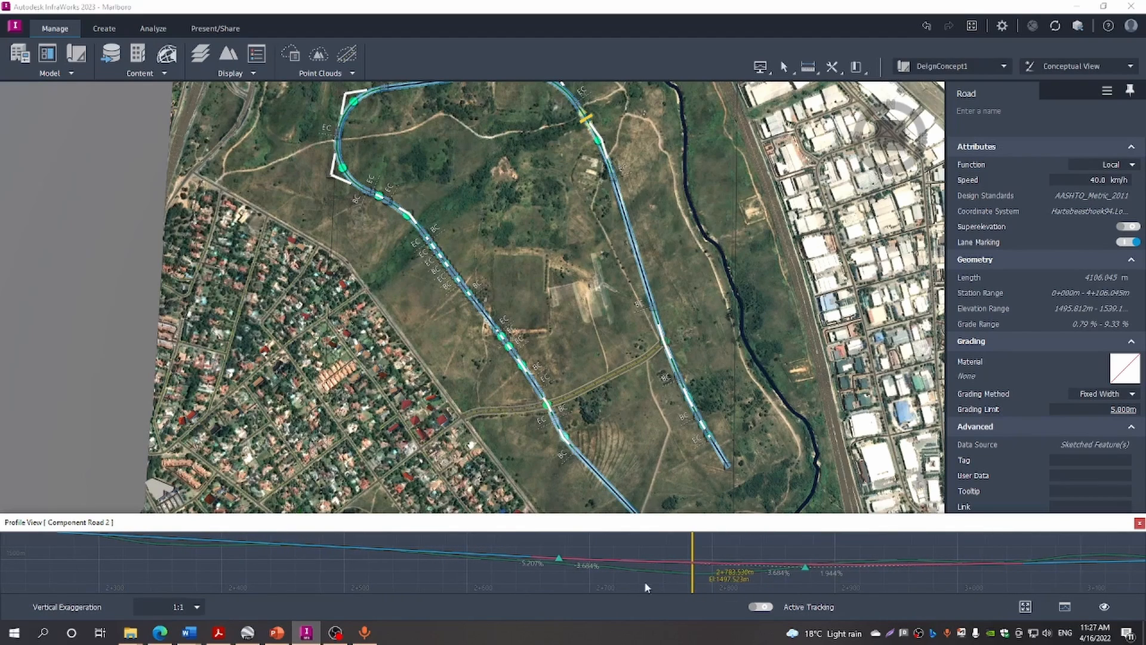
pyautogui.click(805, 564)
pyautogui.moveTo(1018, 574); pyautogui.dragTo(336, 575)
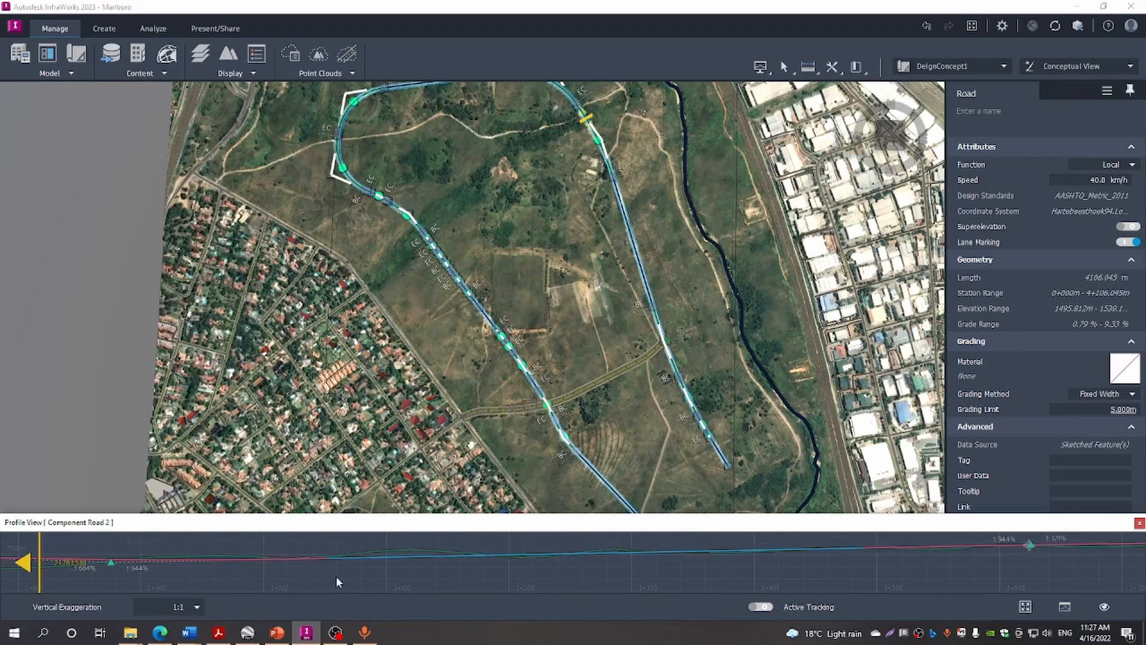
pyautogui.moveTo(861, 572); pyautogui.dragTo(509, 590)
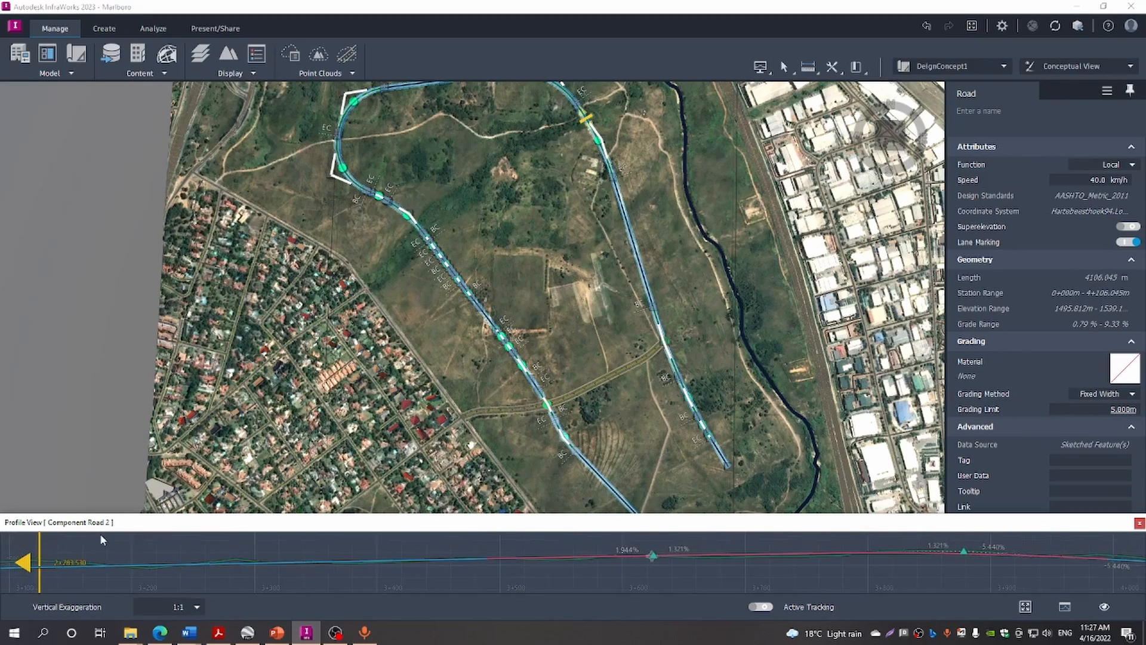
pyautogui.moveTo(45, 552)
pyautogui.mouseDown()
pyautogui.moveTo(244, 608)
pyautogui.moveTo(696, 607)
pyautogui.mouseUp()
pyautogui.moveTo(843, 580)
pyautogui.mouseDown()
pyautogui.moveTo(625, 559)
pyautogui.moveTo(507, 587)
pyautogui.mouseUp()
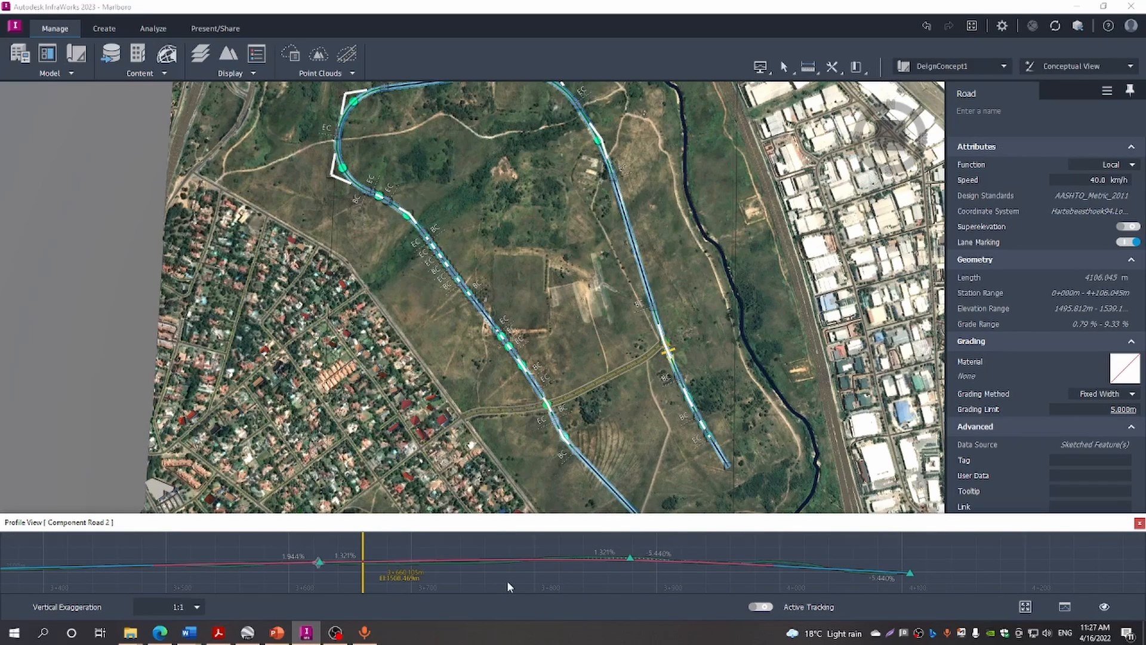
# Close the profile and recompute Component Road 2's full-range earthwork: 47404.338 m³ cut, 112817.277 m³ fill
pyautogui.click(1138, 524)
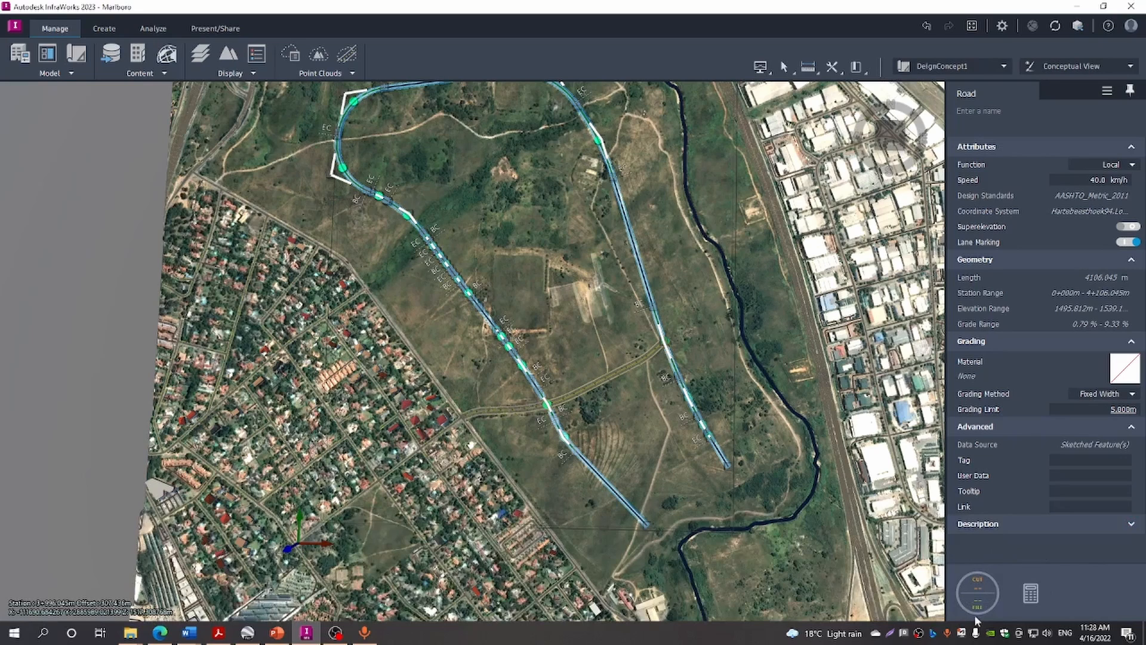
pyautogui.click(988, 593)
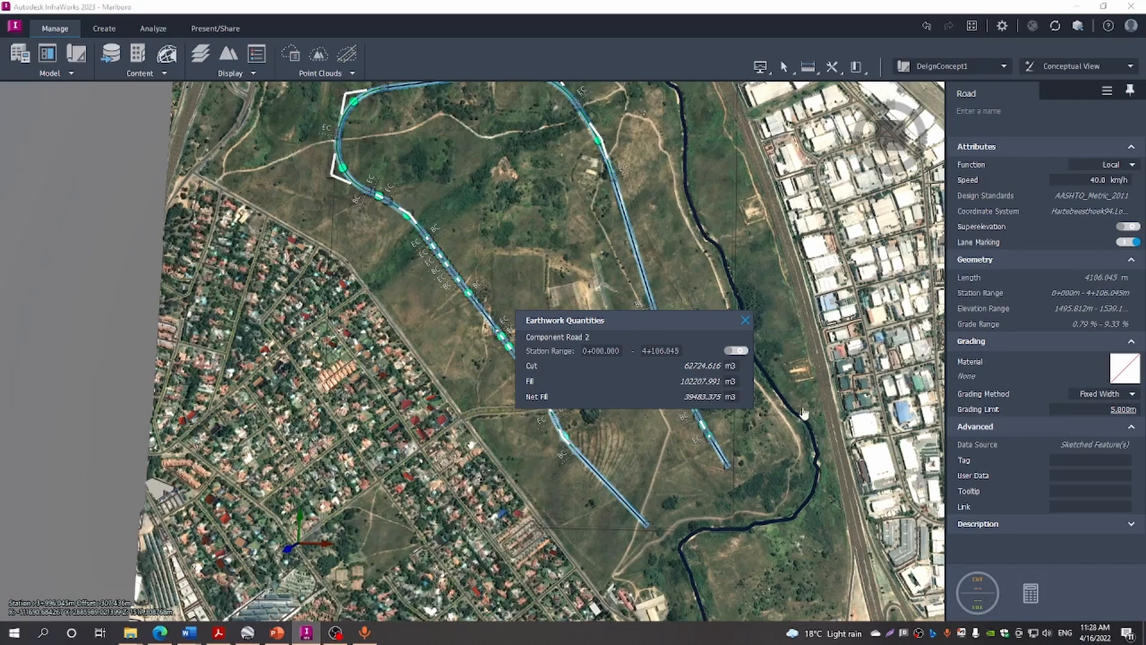
pyautogui.click(738, 351)
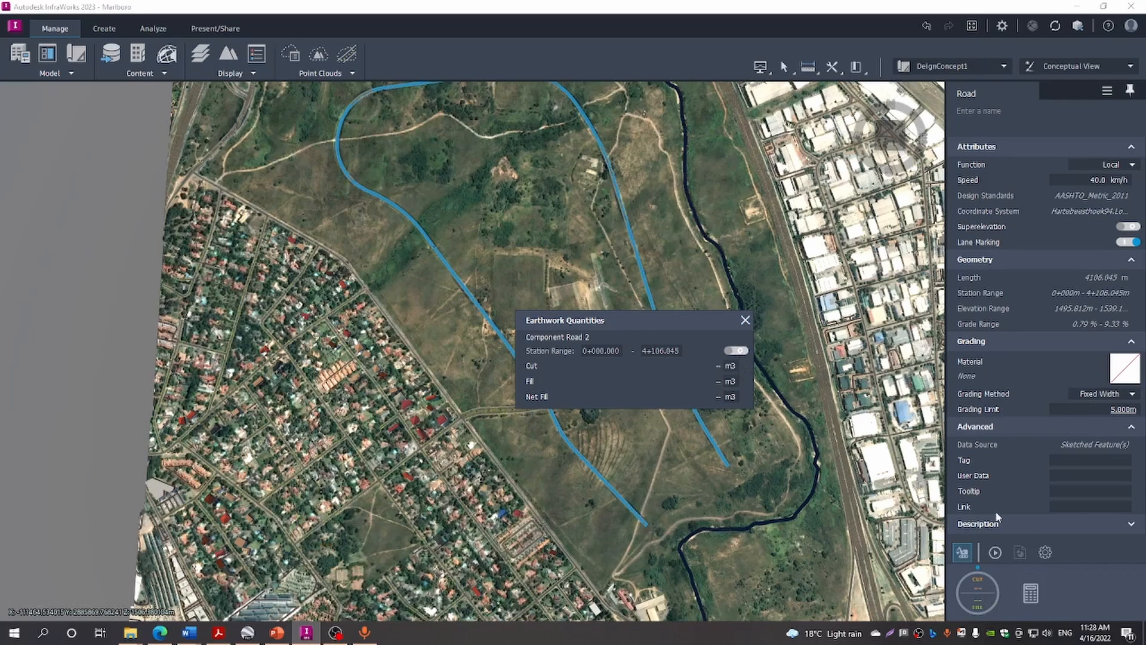
pyautogui.click(995, 553)
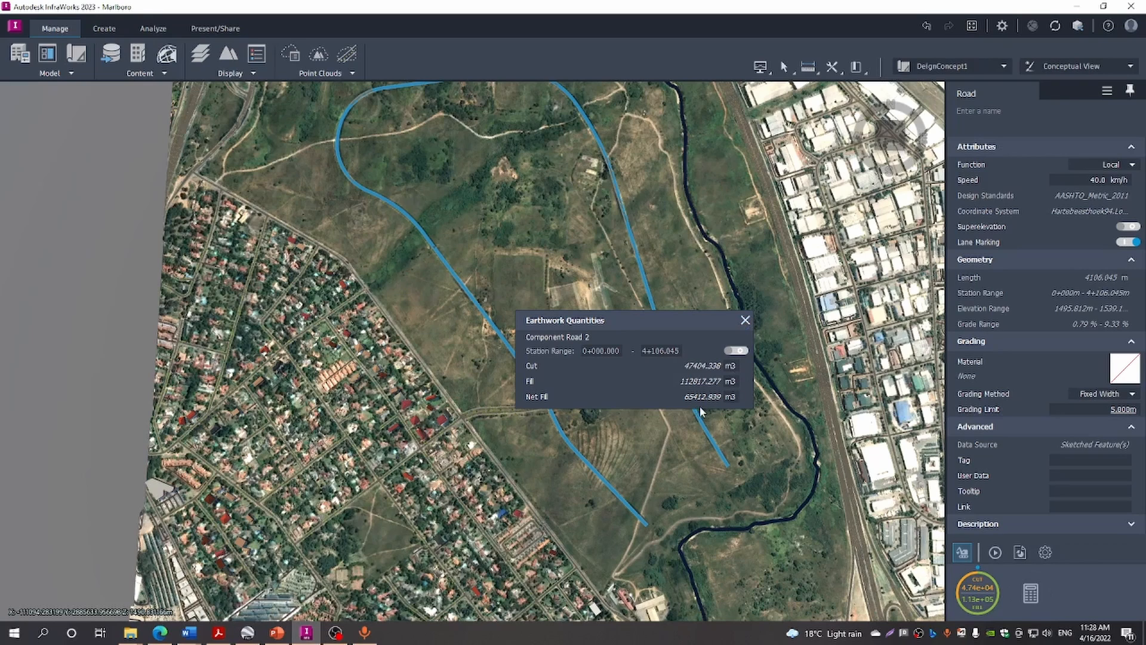
pyautogui.click(744, 323)
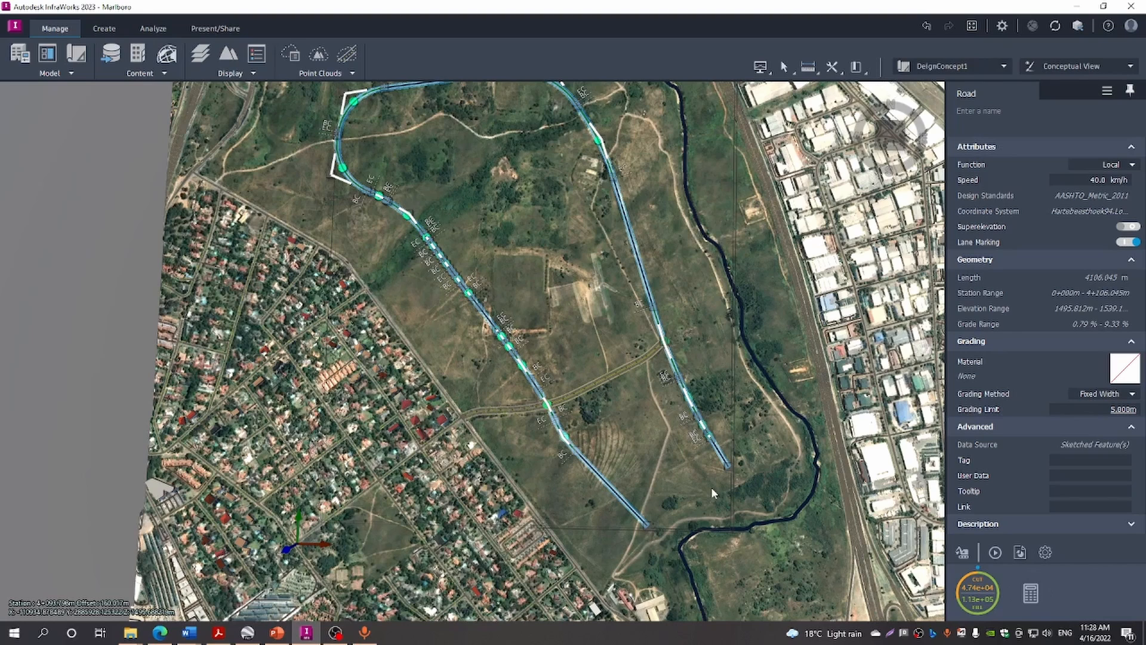
# Switch Component Road 2 to Fixed Slope grading and set its cut slope to 2.000 : 1
pyautogui.click(644, 430)
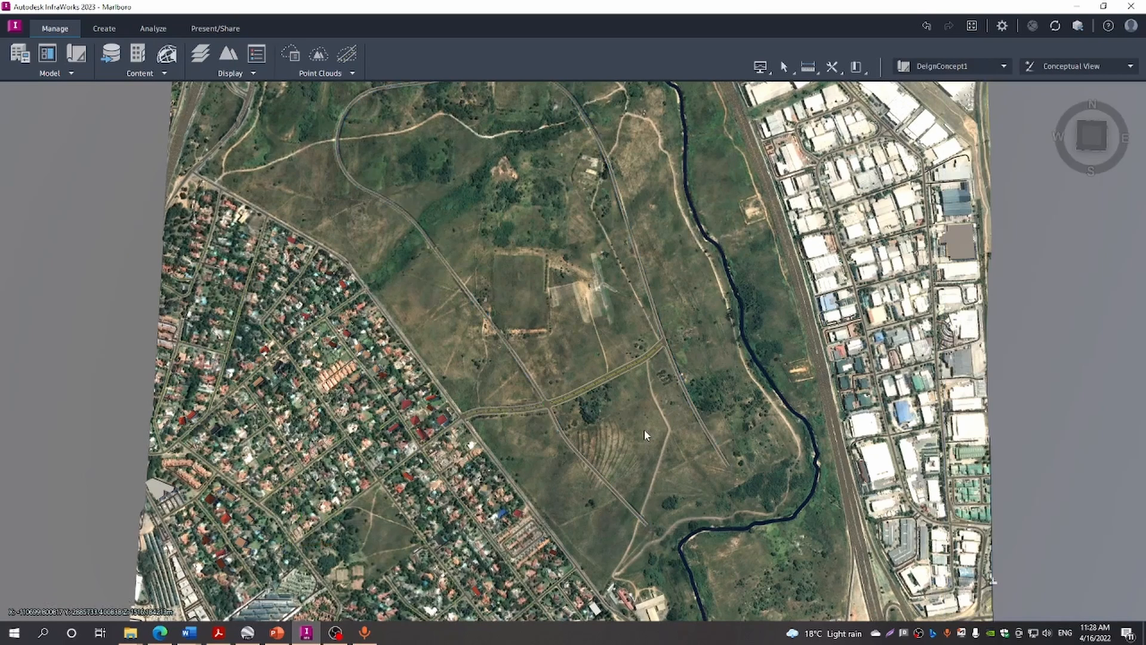
pyautogui.click(606, 487)
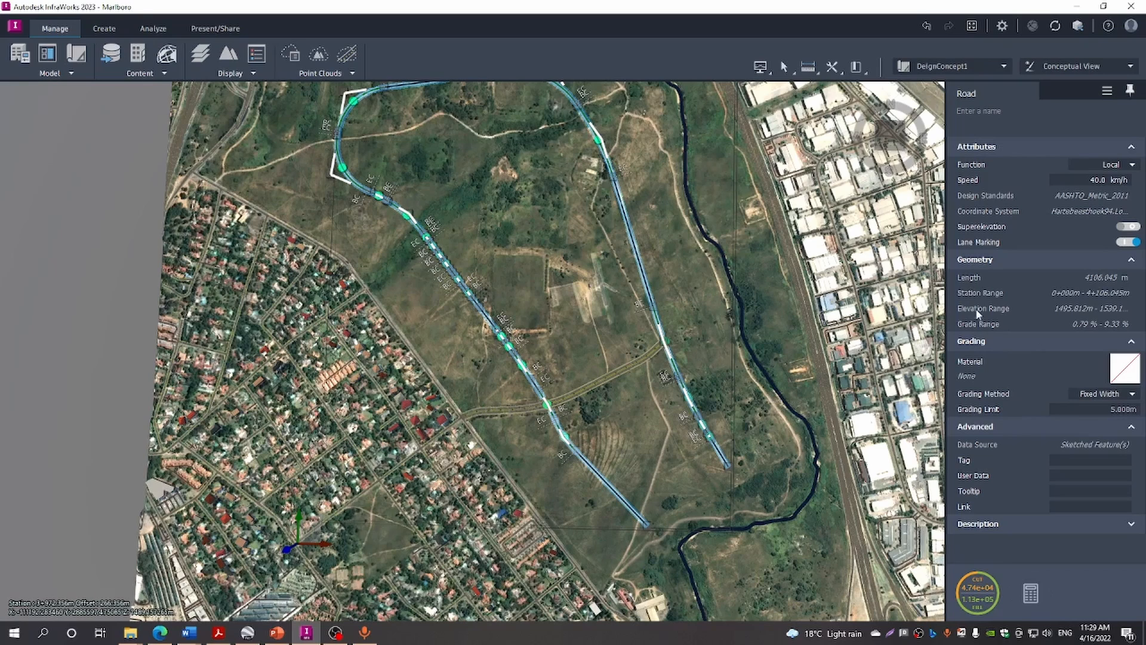
pyautogui.click(1132, 395)
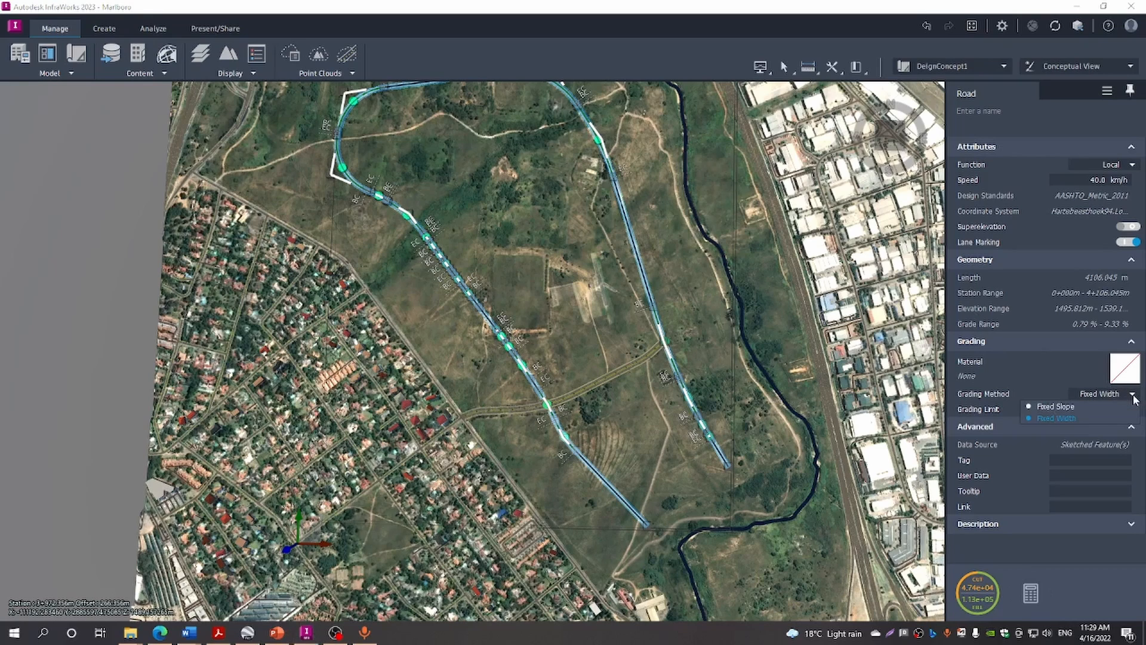
pyautogui.click(1070, 409)
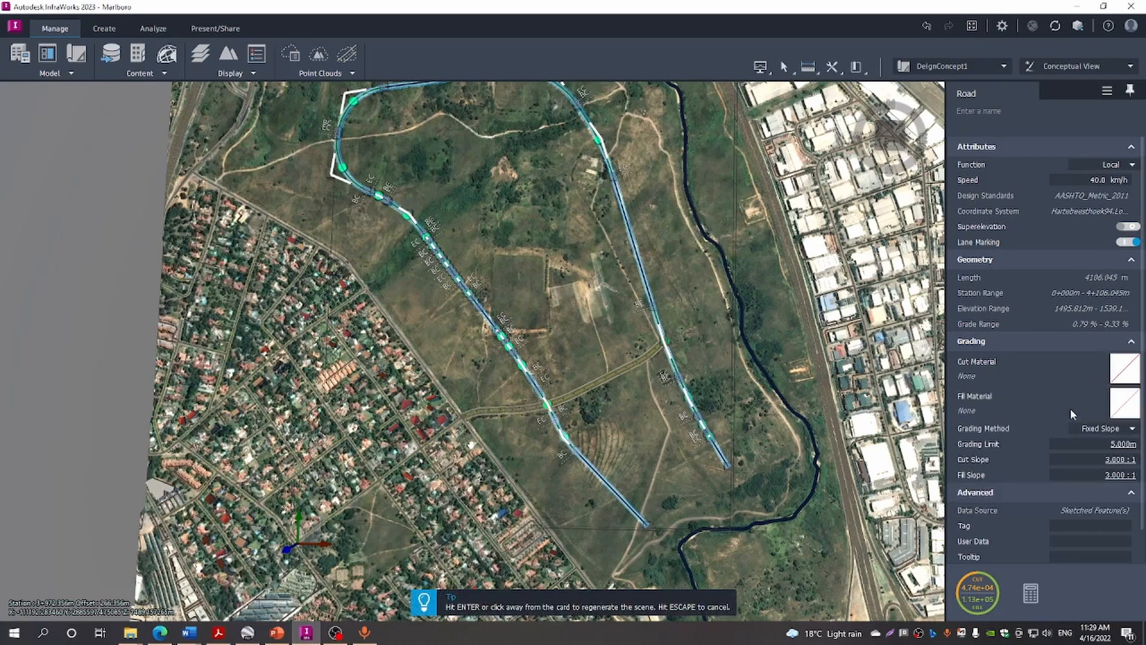
pyautogui.click(1105, 459)
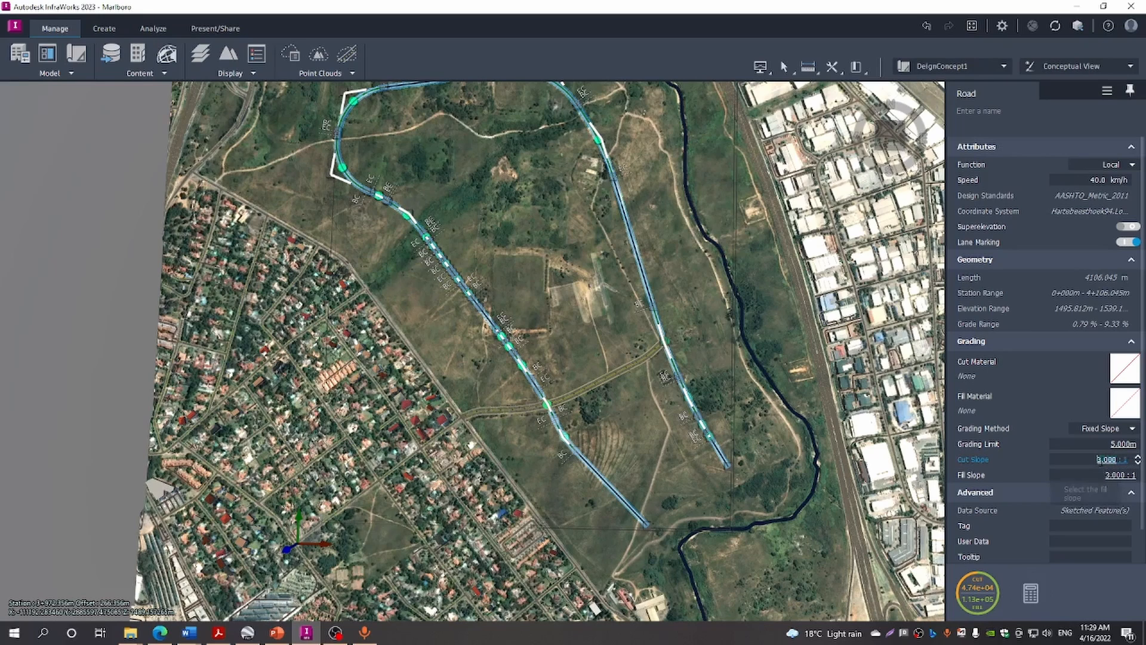
pyautogui.click(1117, 460)
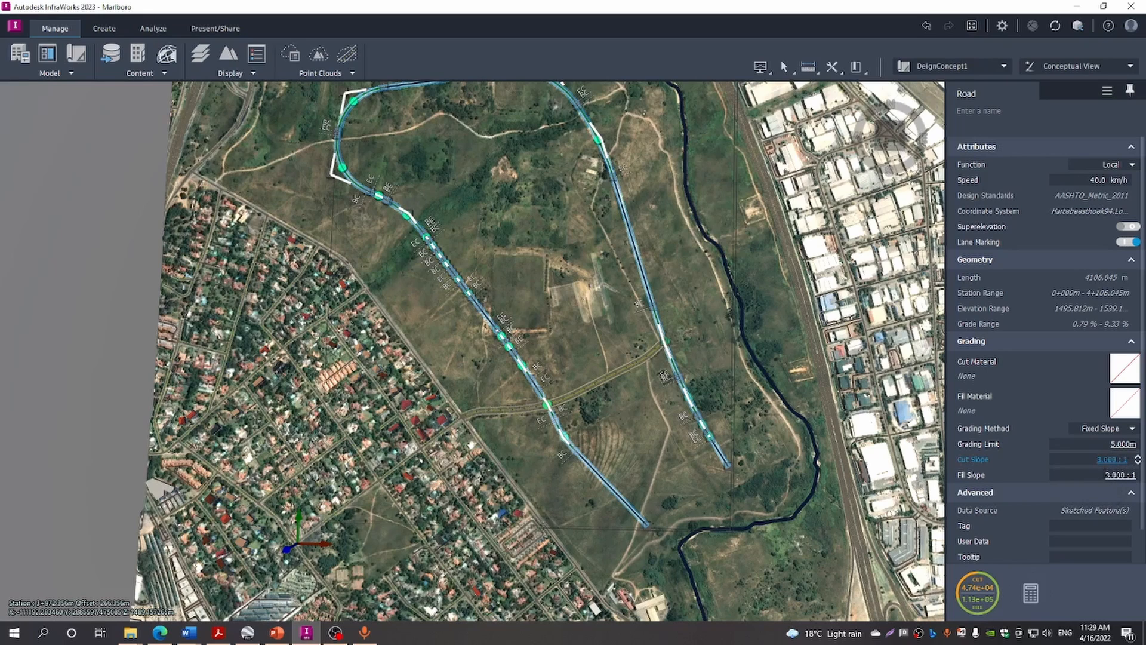
pyautogui.write('2')
pyautogui.press('Delete')
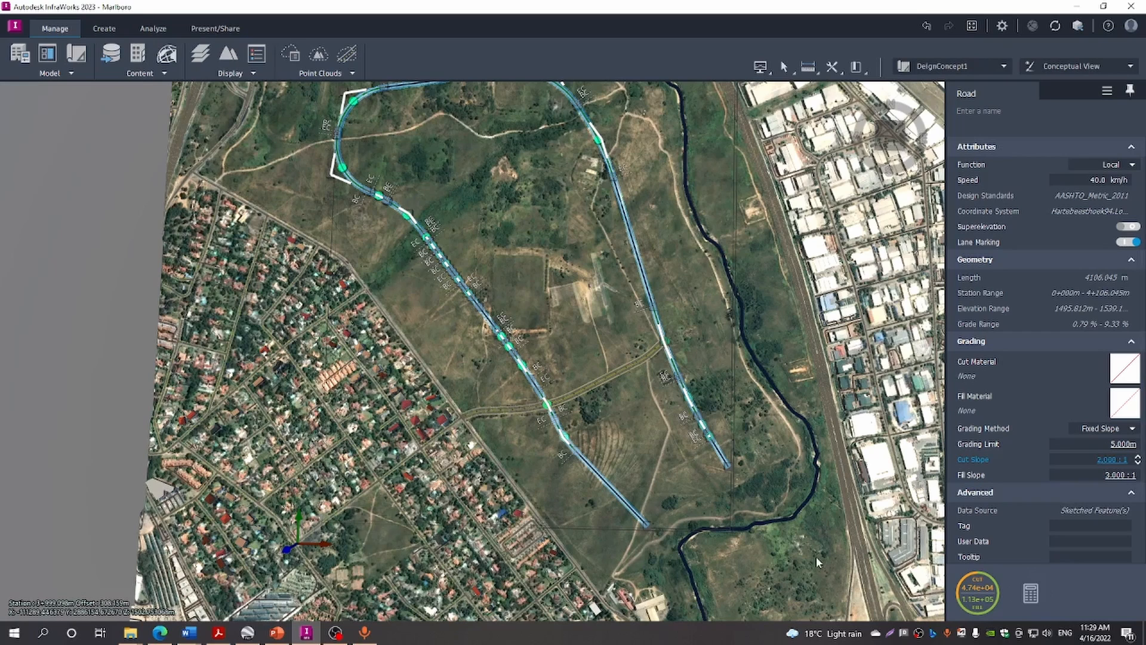
pyautogui.press('Return')
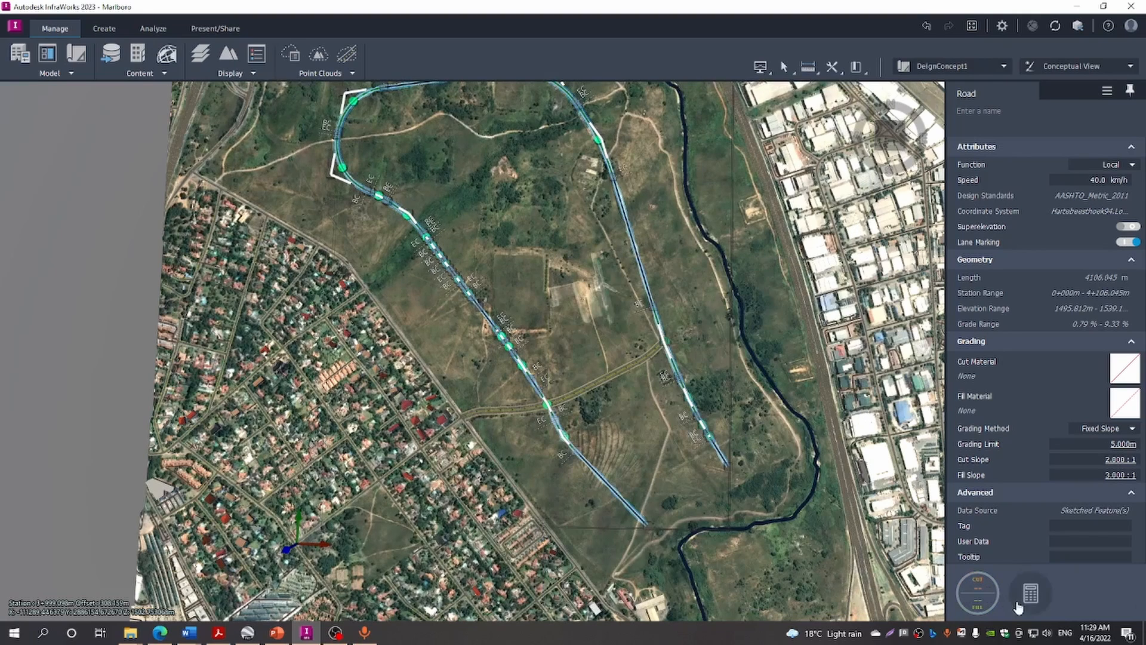
# Recompute Component Road 2's earthwork: about 47,525 m³ cut and 128,410 m³ fill
pyautogui.click(977, 593)
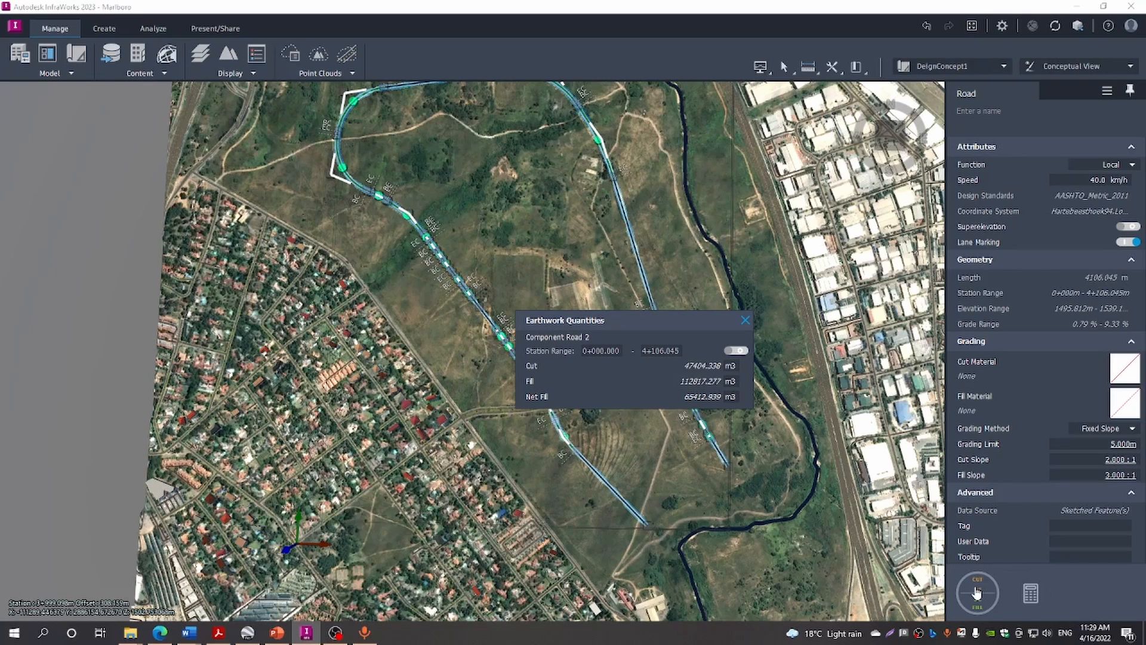
pyautogui.click(745, 320)
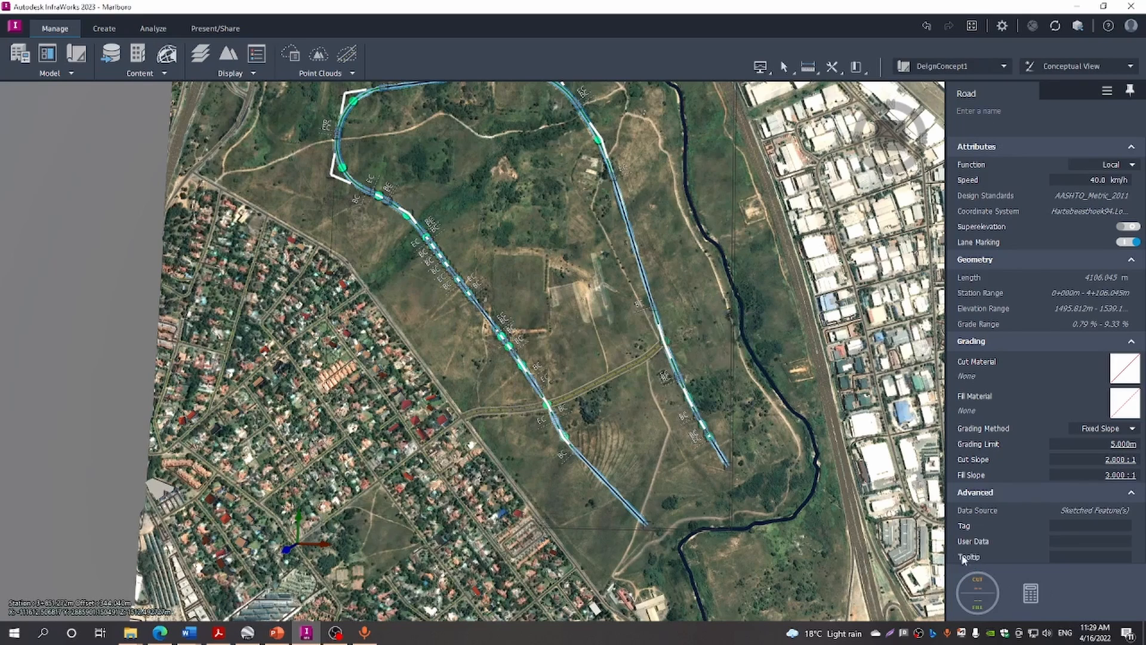
pyautogui.click(984, 593)
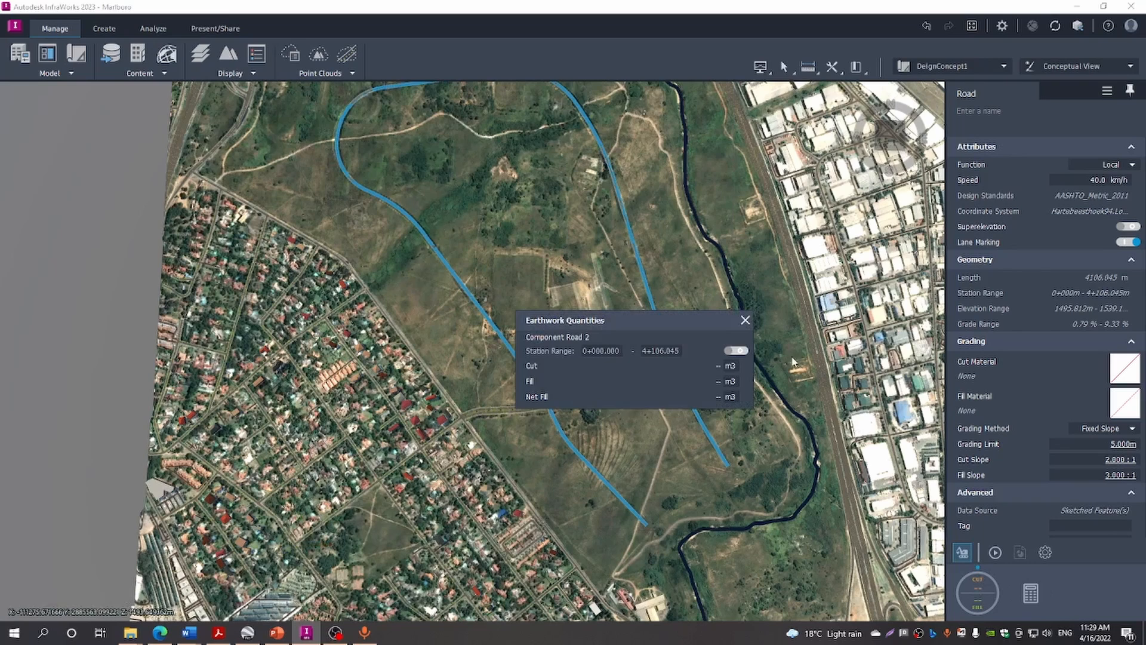
pyautogui.click(995, 552)
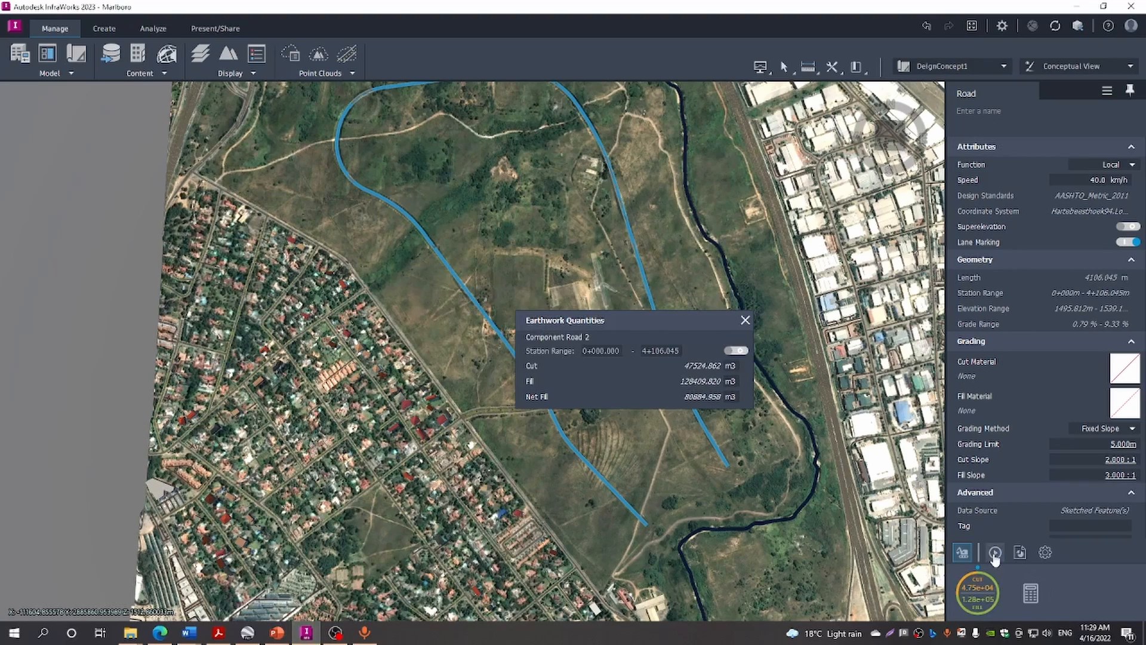
pyautogui.click(746, 321)
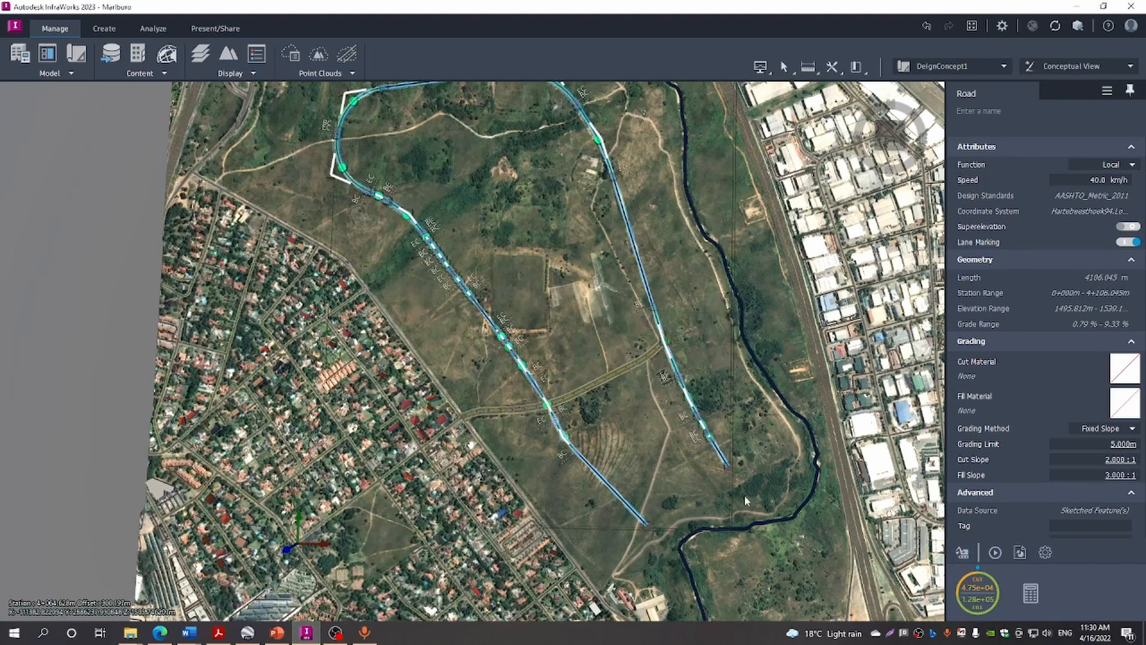
pyautogui.click(560, 414)
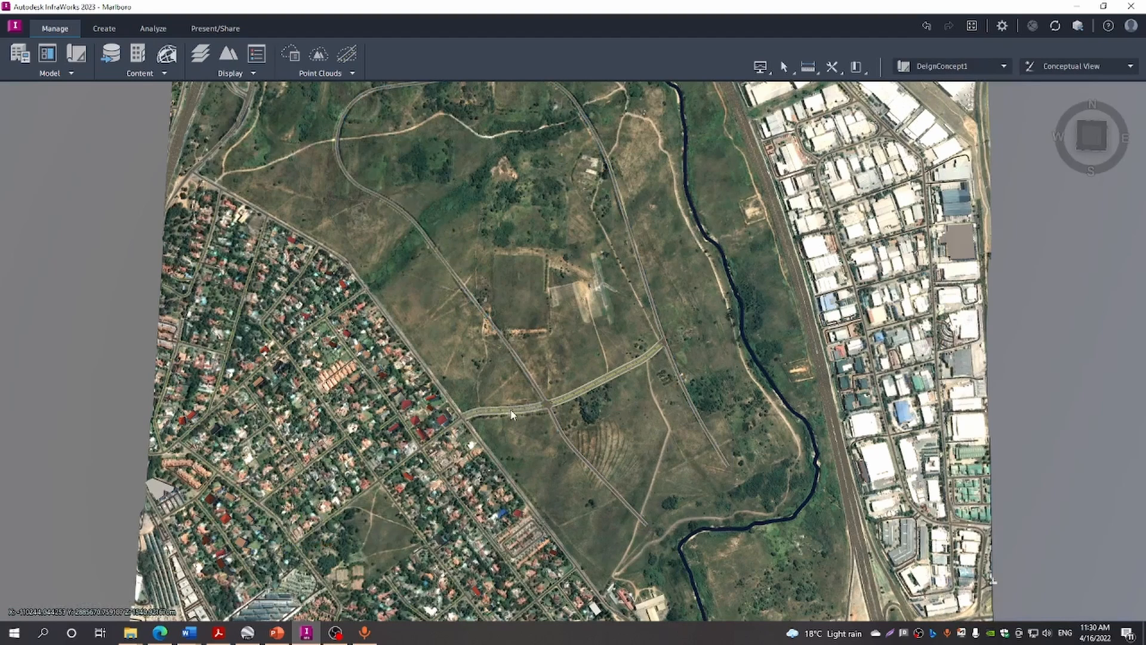
# Set the 760.446 m collector road to Fixed Slope with 2.000 : 1 cut and a 3.100 m limit
pyautogui.click(512, 415)
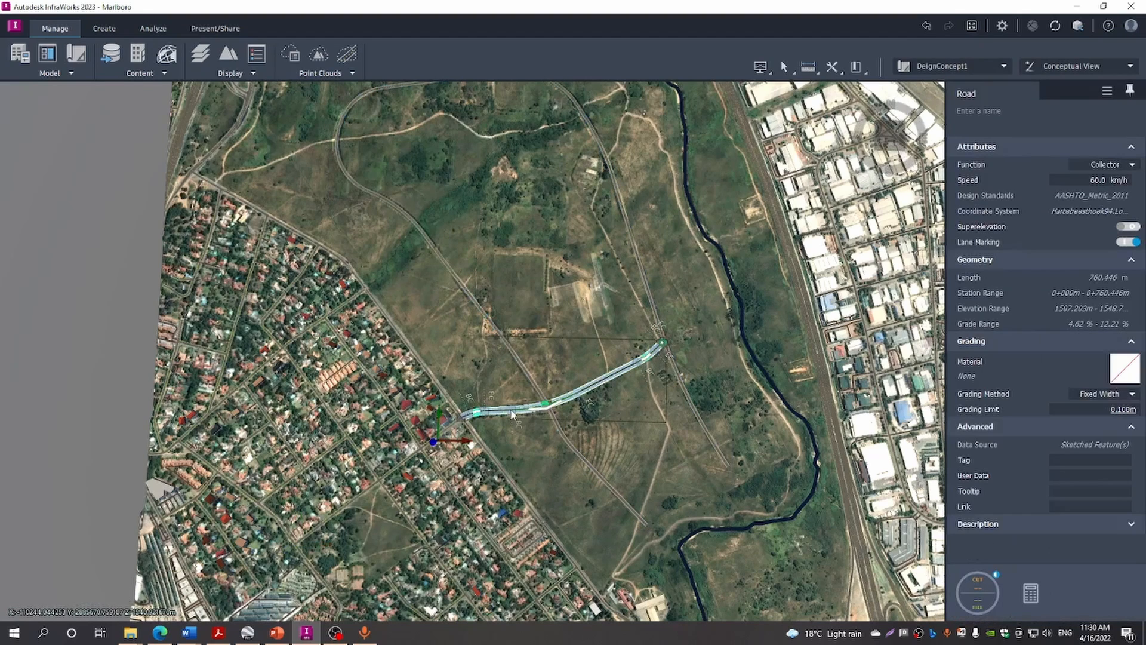
pyautogui.click(1132, 393)
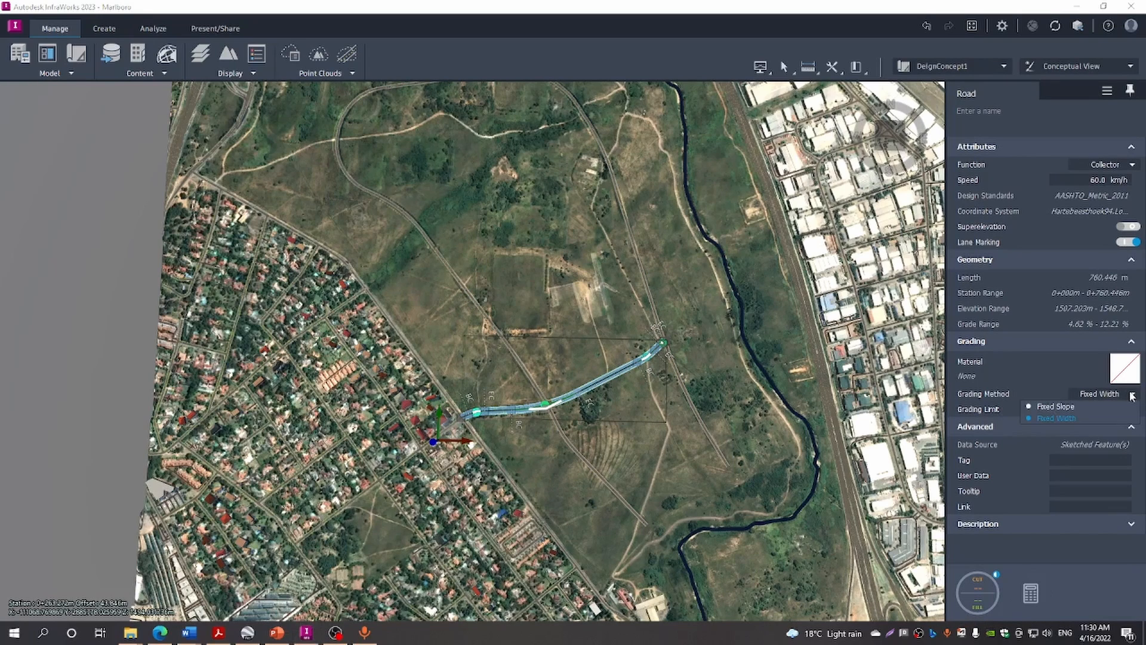
pyautogui.click(1074, 407)
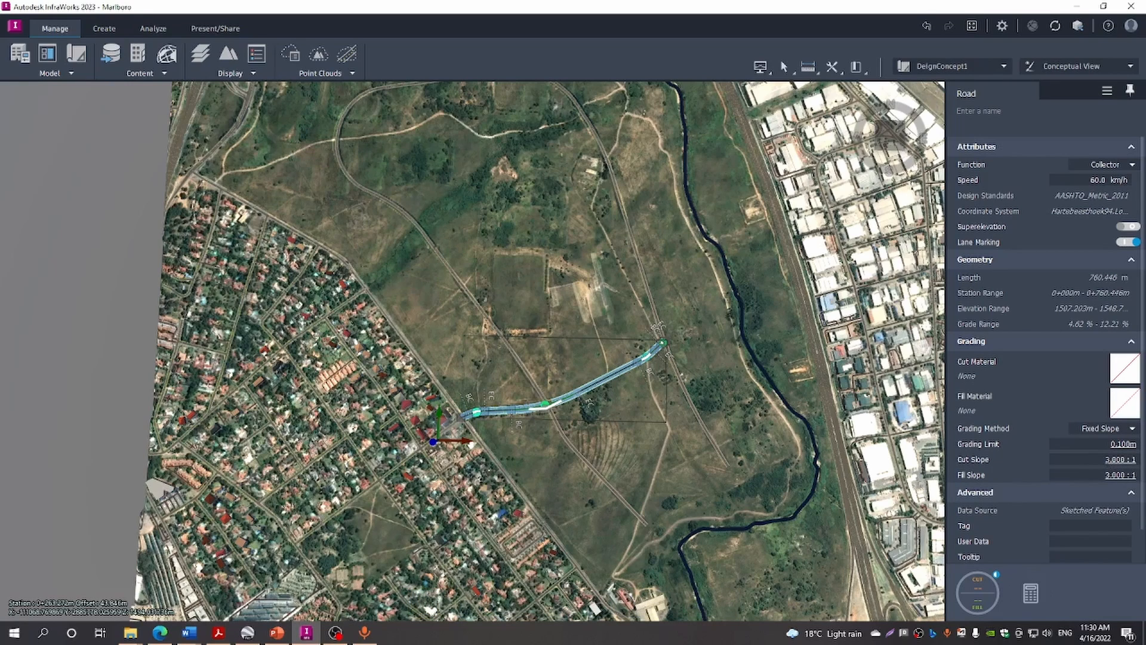
pyautogui.click(1095, 459)
pyautogui.click(1092, 459)
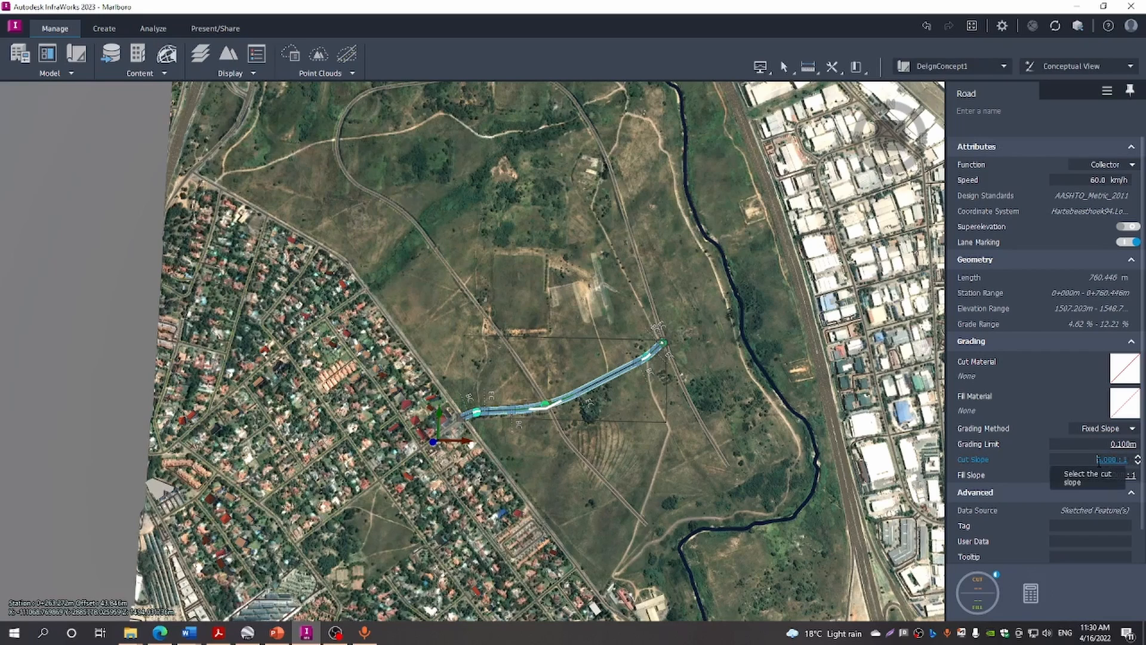
pyautogui.write('2')
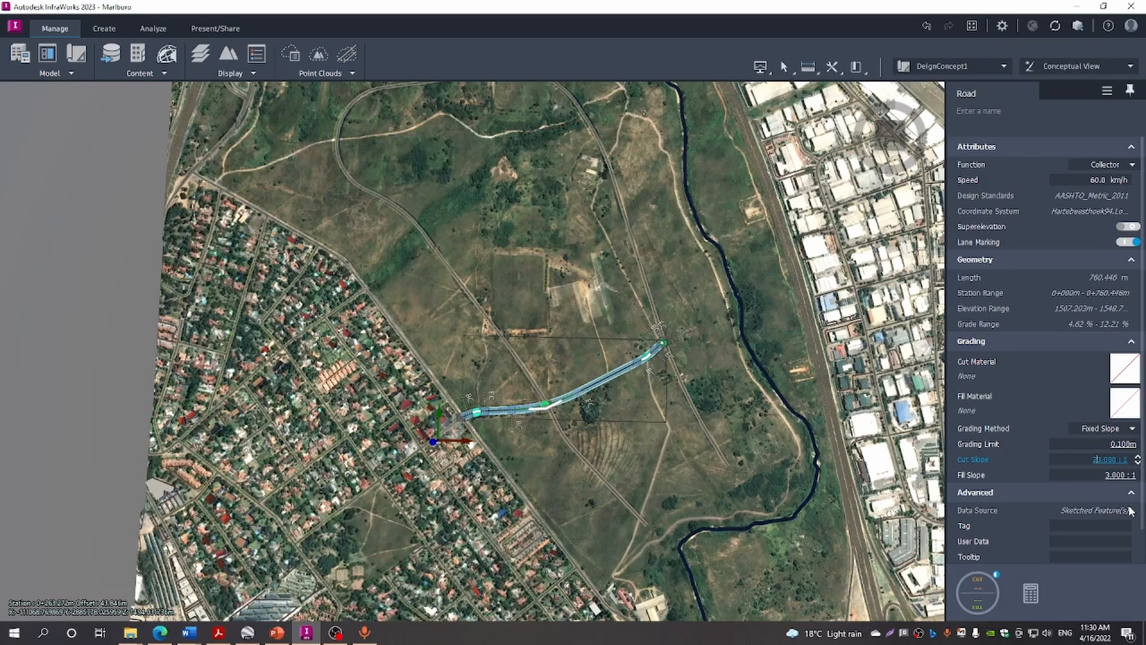
pyautogui.press('Delete')
pyautogui.doubleClick(1116, 445)
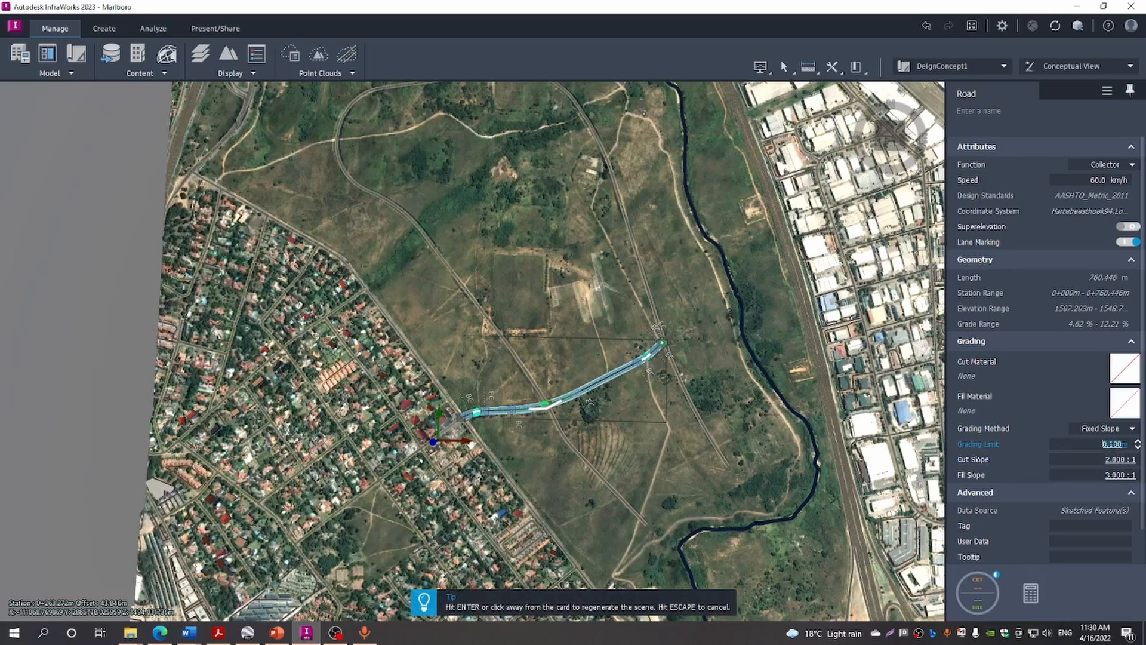
pyautogui.click(1116, 445)
pyautogui.press('Return')
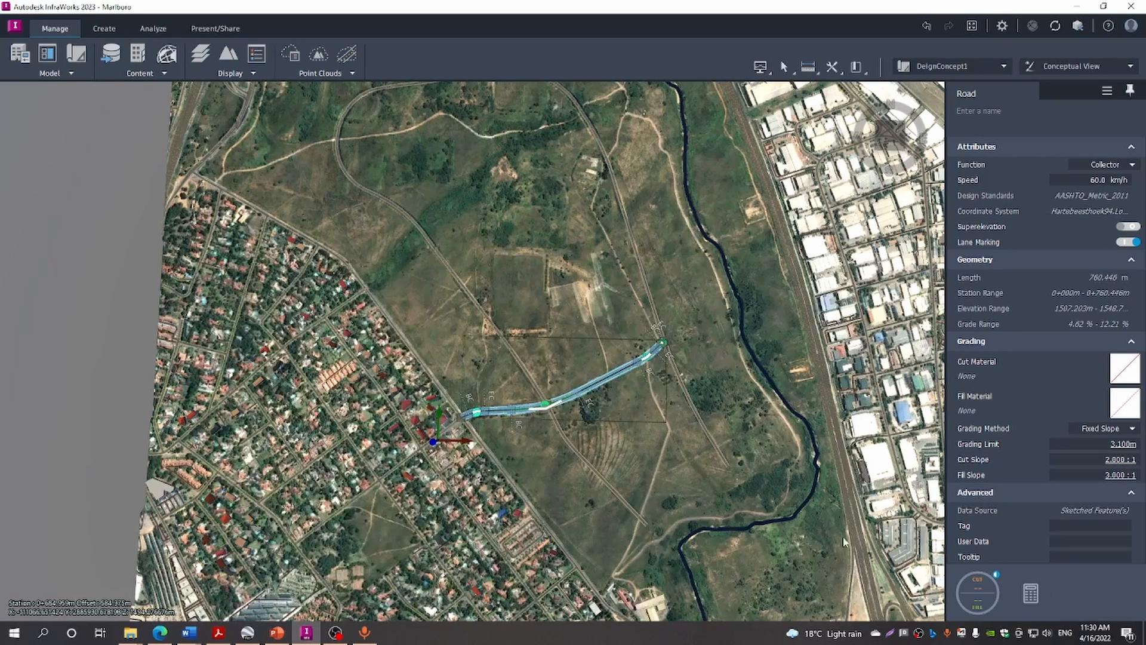
# Compute Component Road 1's earthwork quantities: about 22,246 m³ cut and 3,587 m³ fill
pyautogui.click(979, 589)
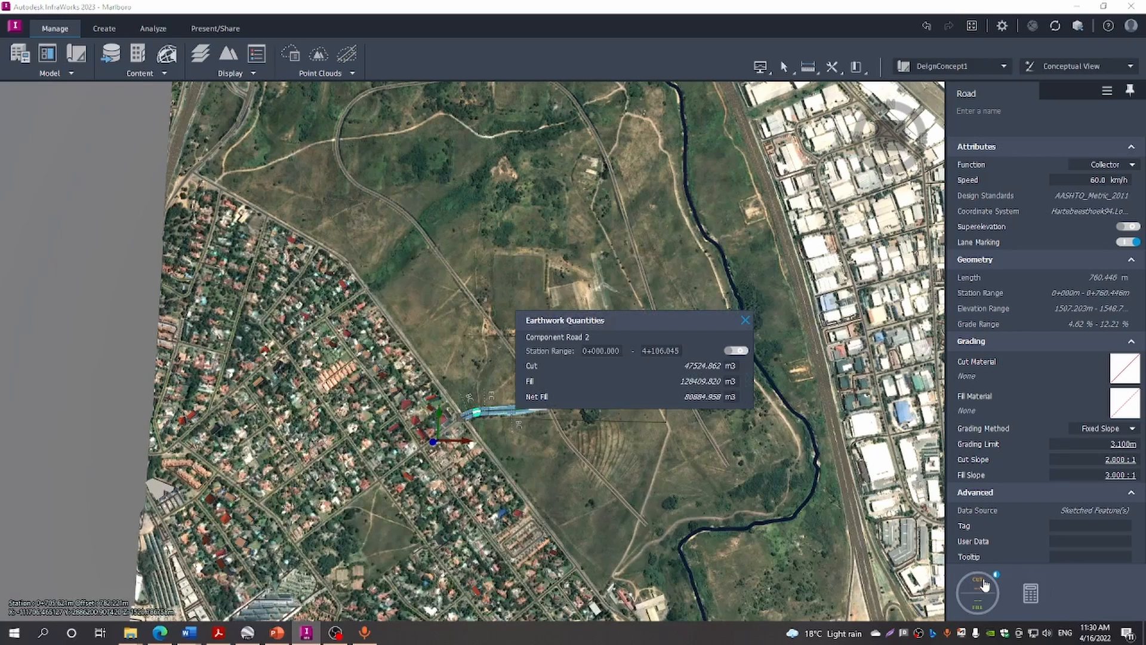
pyautogui.click(744, 320)
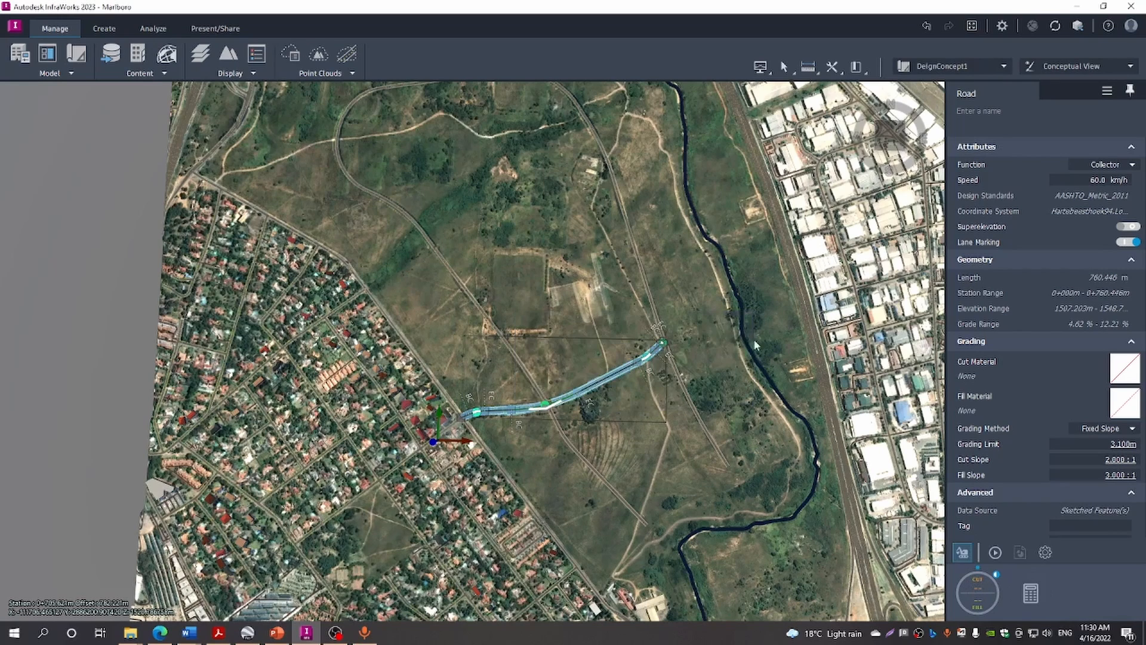
pyautogui.click(995, 552)
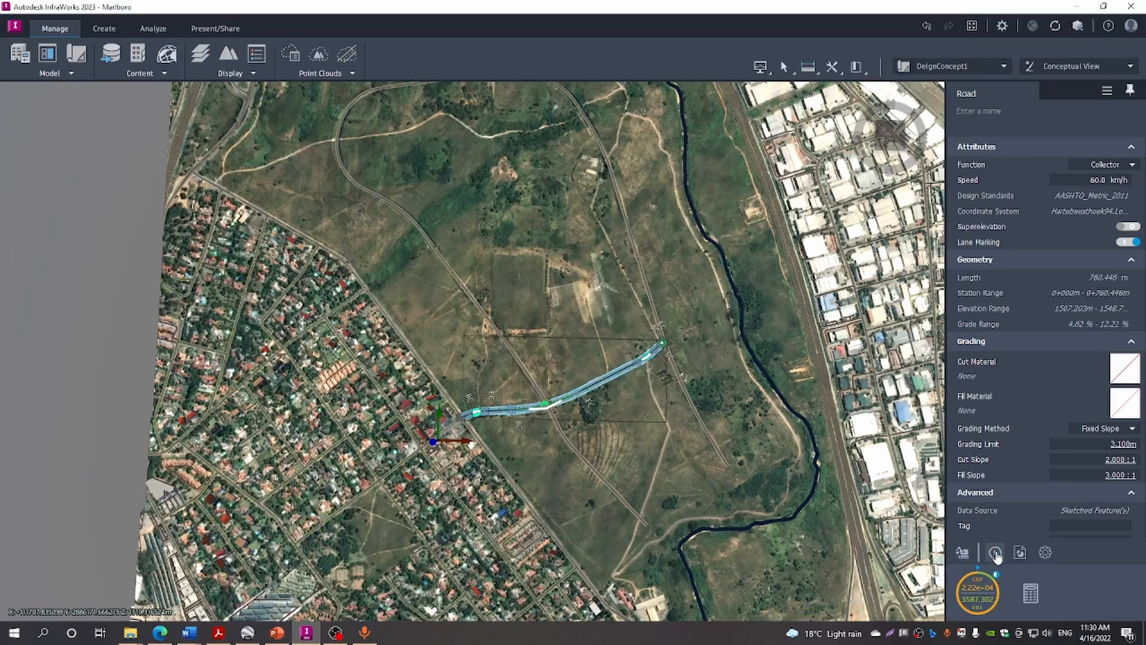
pyautogui.click(996, 554)
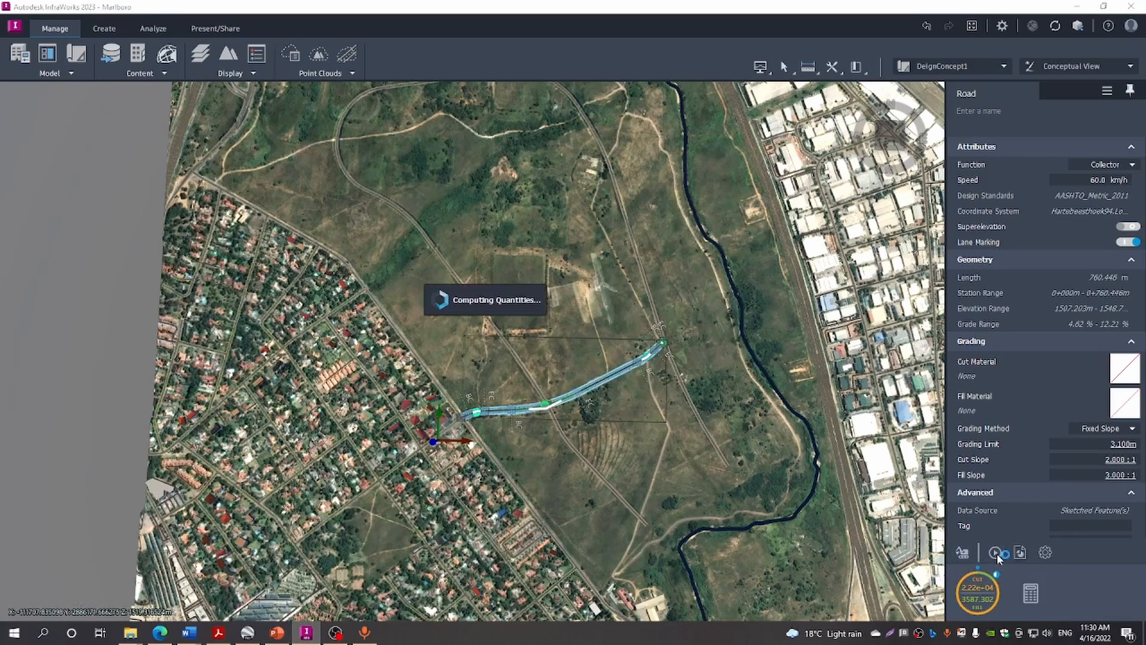
pyautogui.click(977, 603)
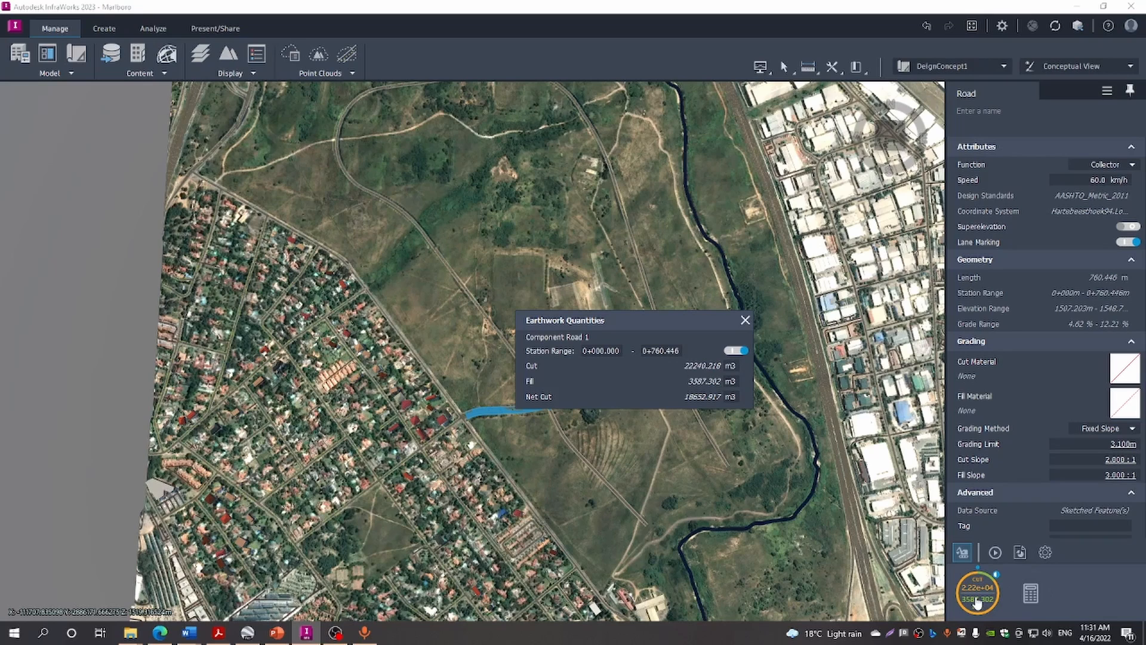
pyautogui.click(746, 321)
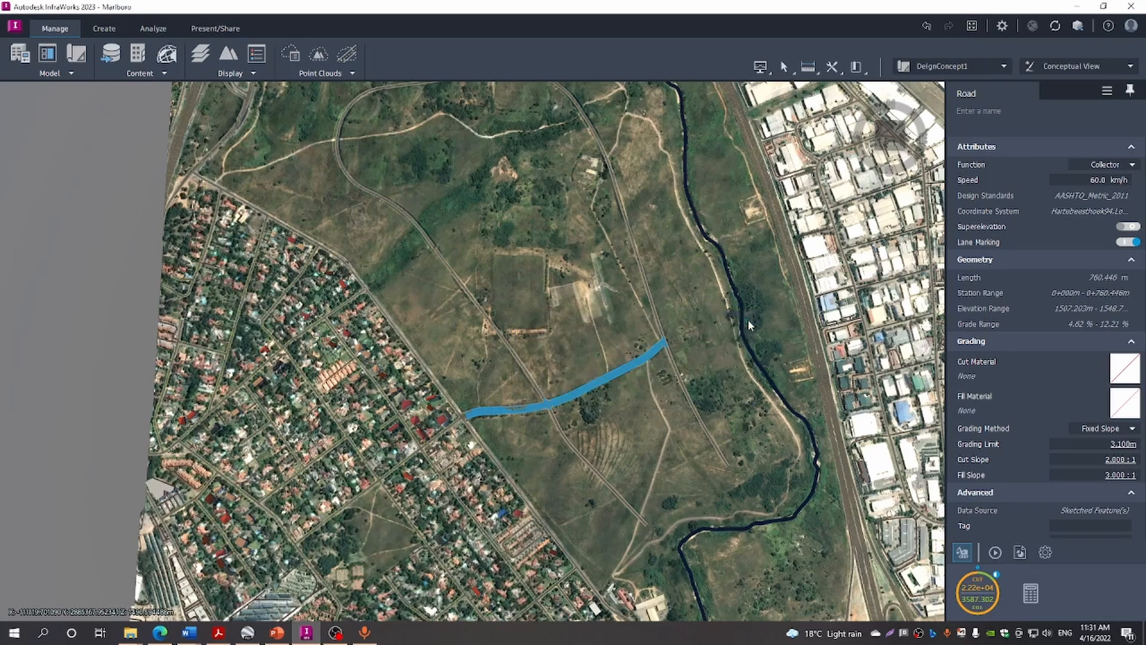
pyautogui.click(680, 354)
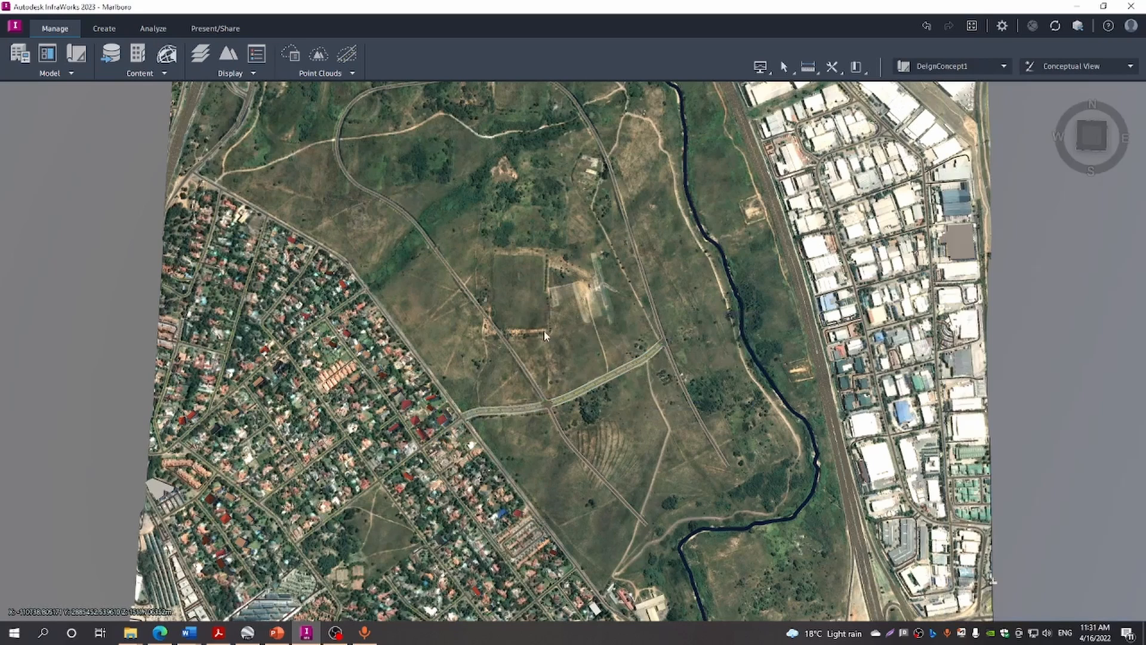
# Lower the long local road's grading limit from 5.000 m to 3 m
pyautogui.click(511, 354)
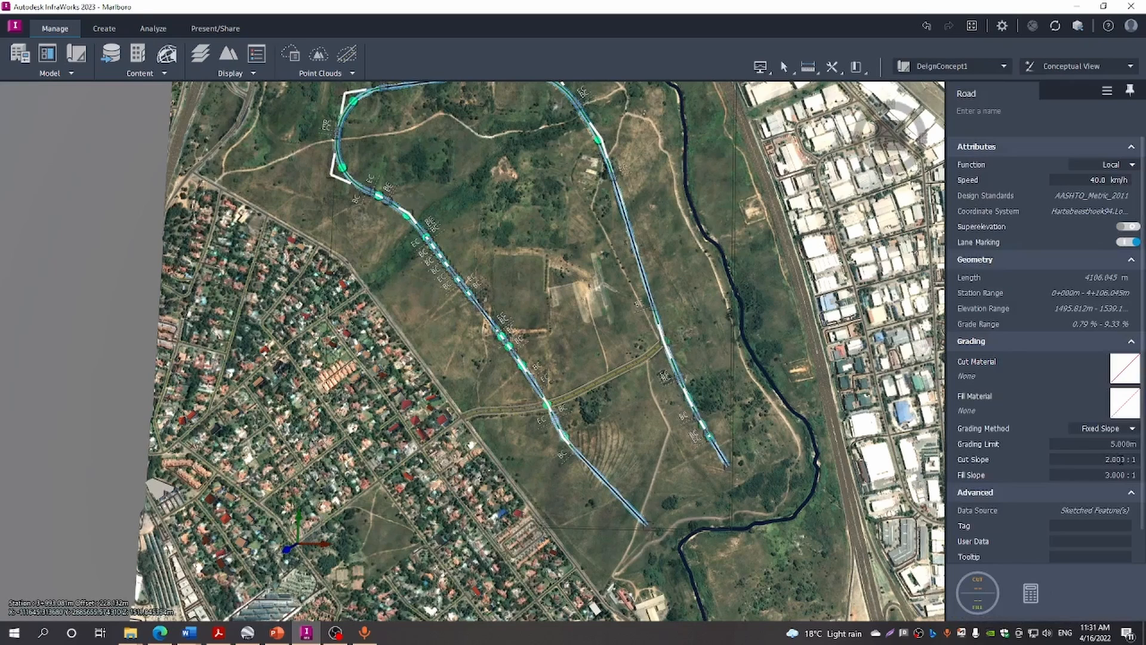
pyautogui.click(1113, 446)
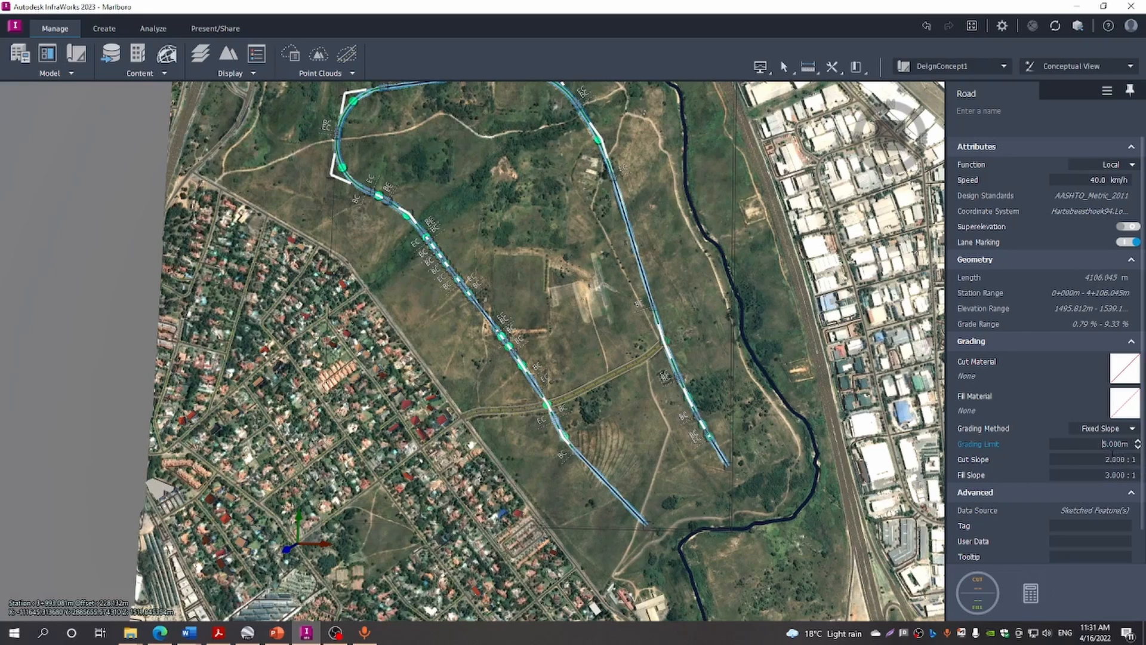
pyautogui.press('Delete')
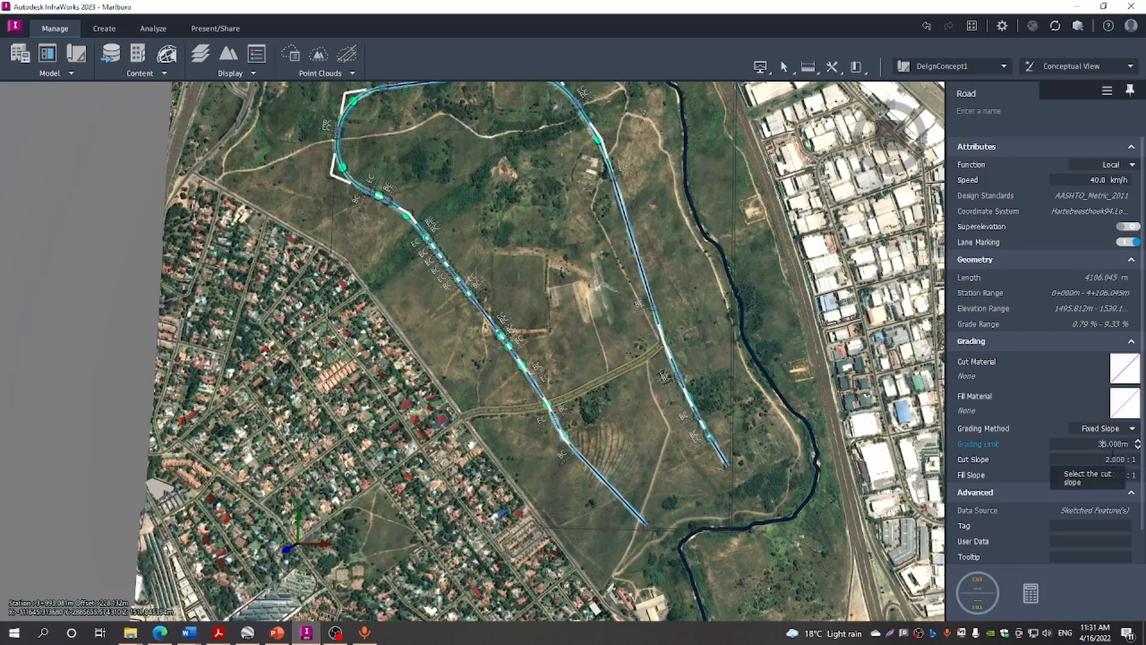
pyautogui.write('3')
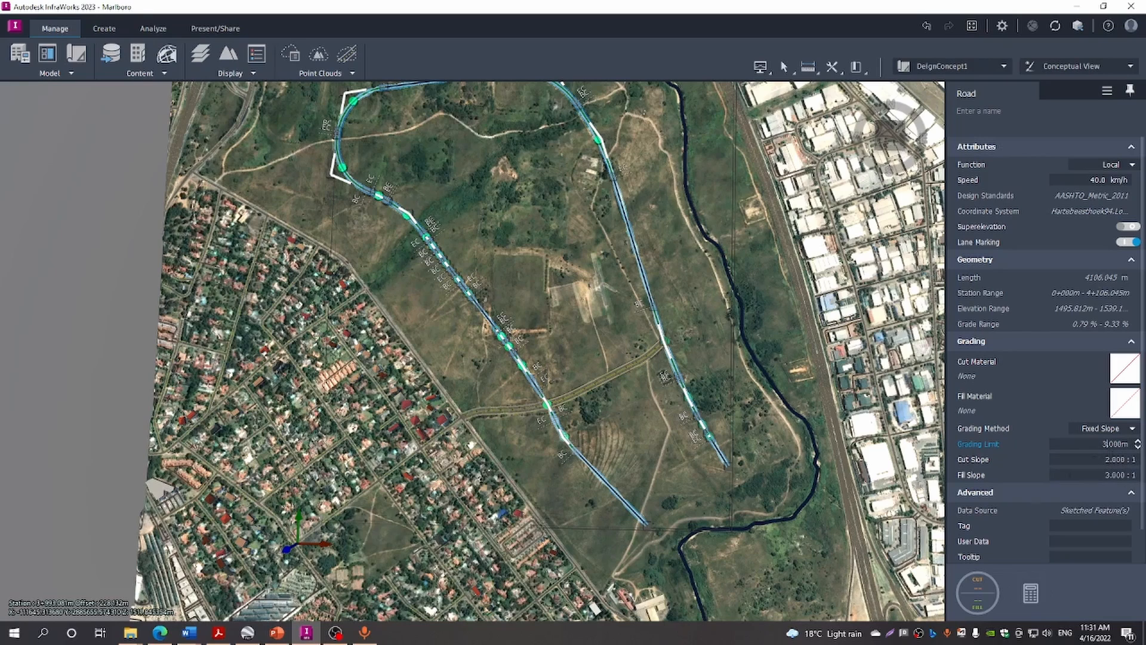
pyautogui.press('Return')
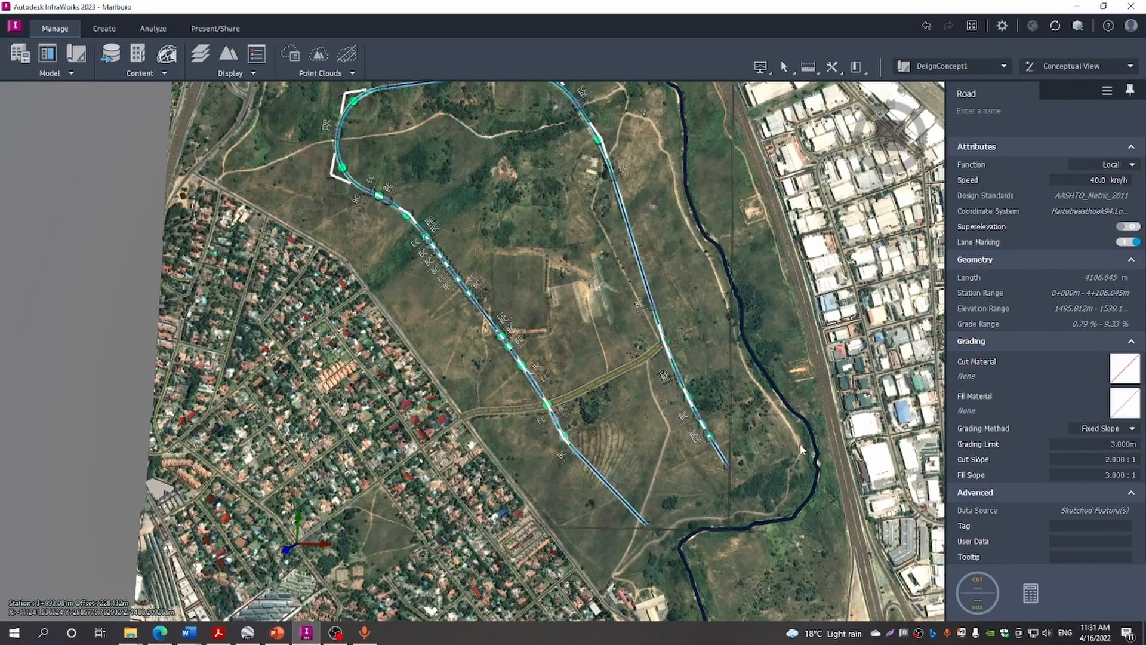
pyautogui.scroll(3, 758, 433)
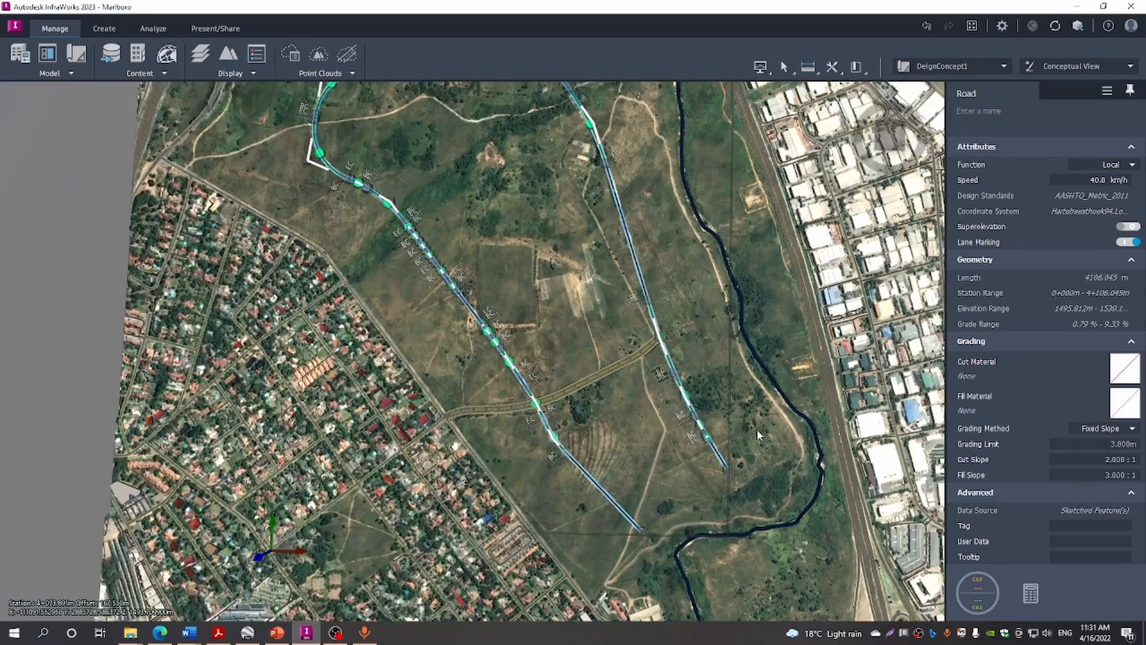
pyautogui.scroll(-1, 756, 429)
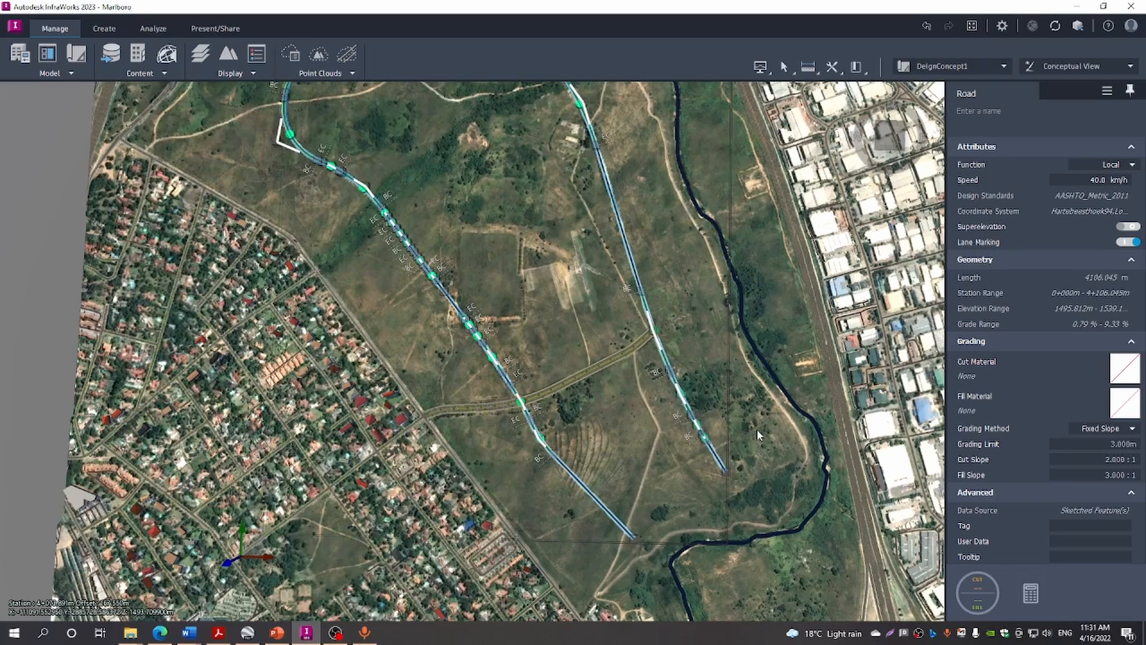
pyautogui.press('Escape')
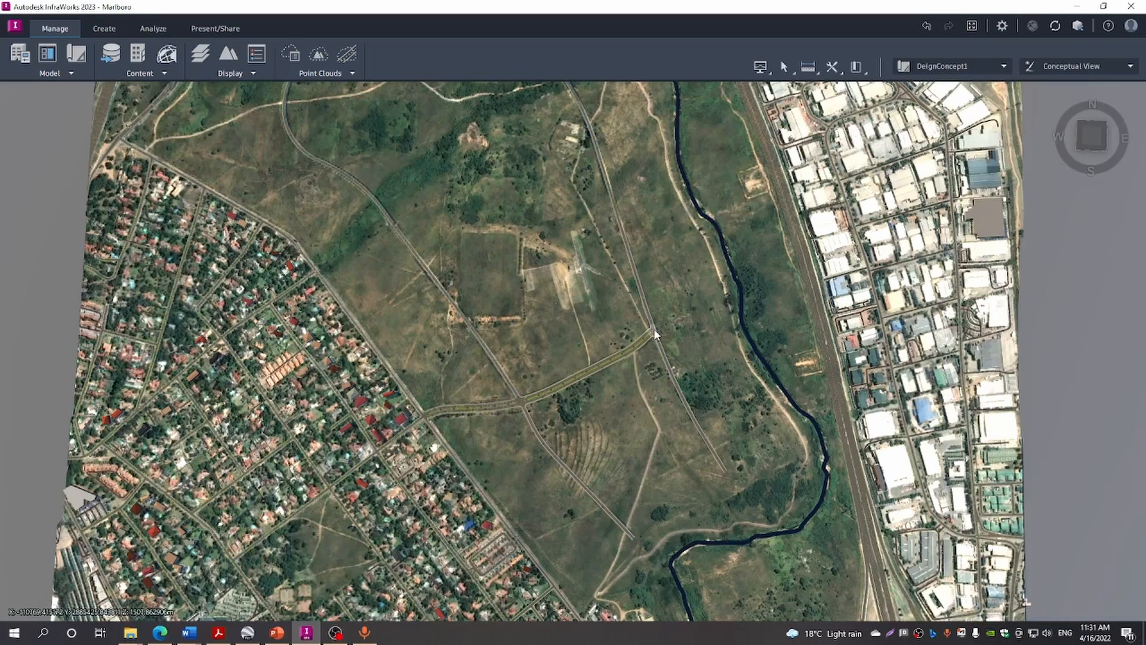
# Replace Intersection 1's P design vehicle with the SU-9 truck
pyautogui.click(655, 331)
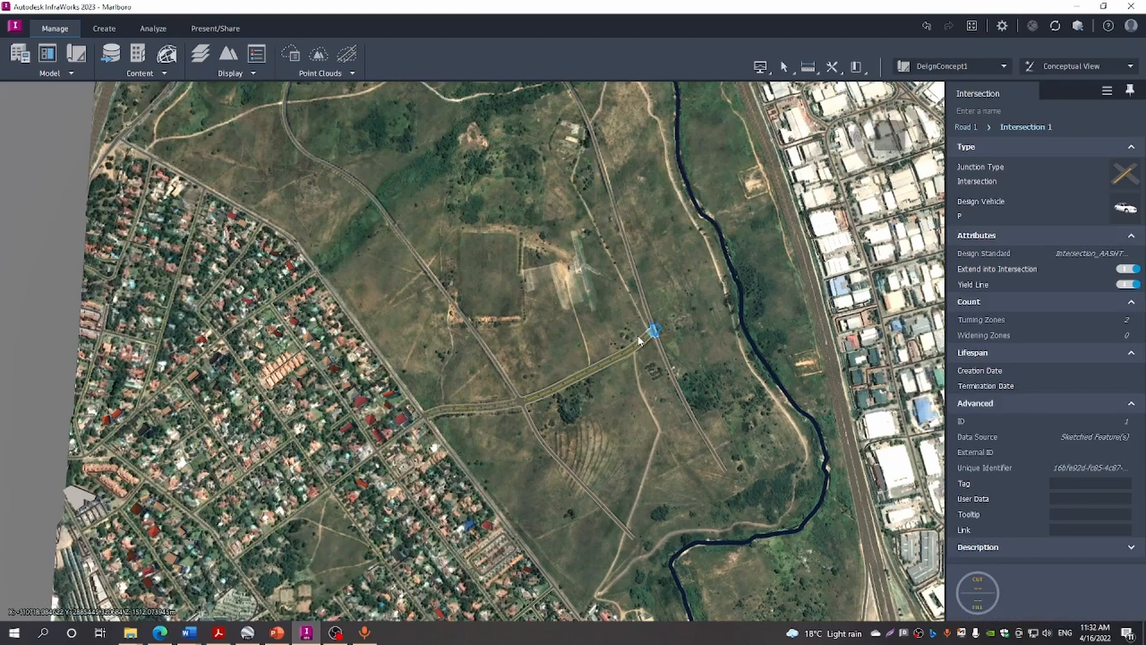
pyautogui.click(1125, 208)
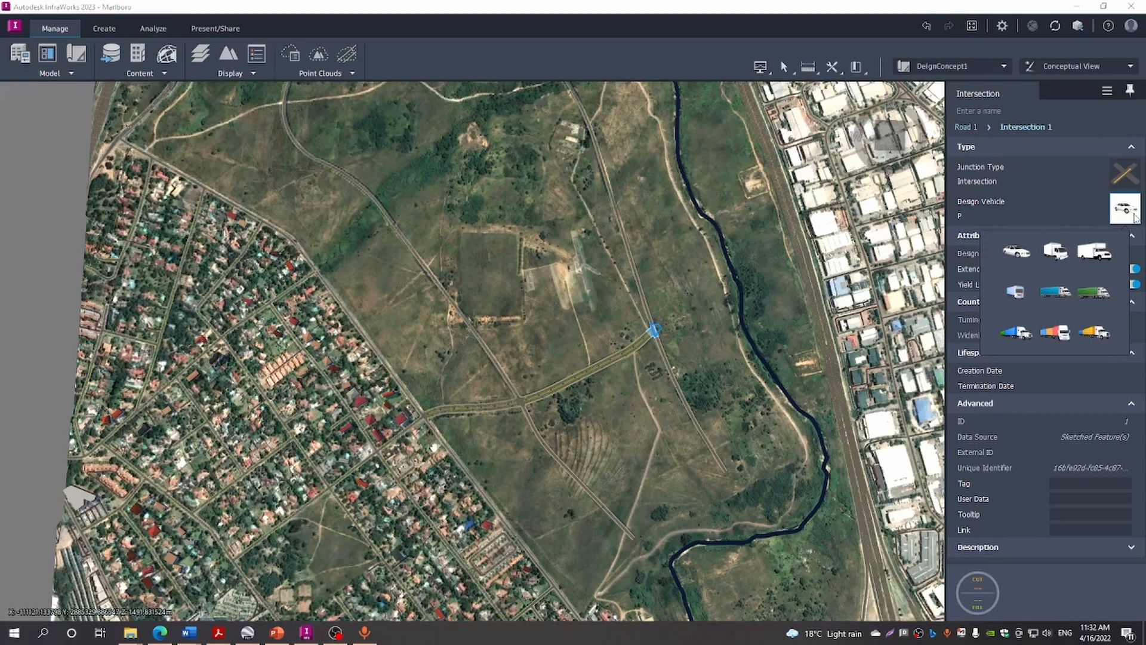
pyautogui.click(1056, 252)
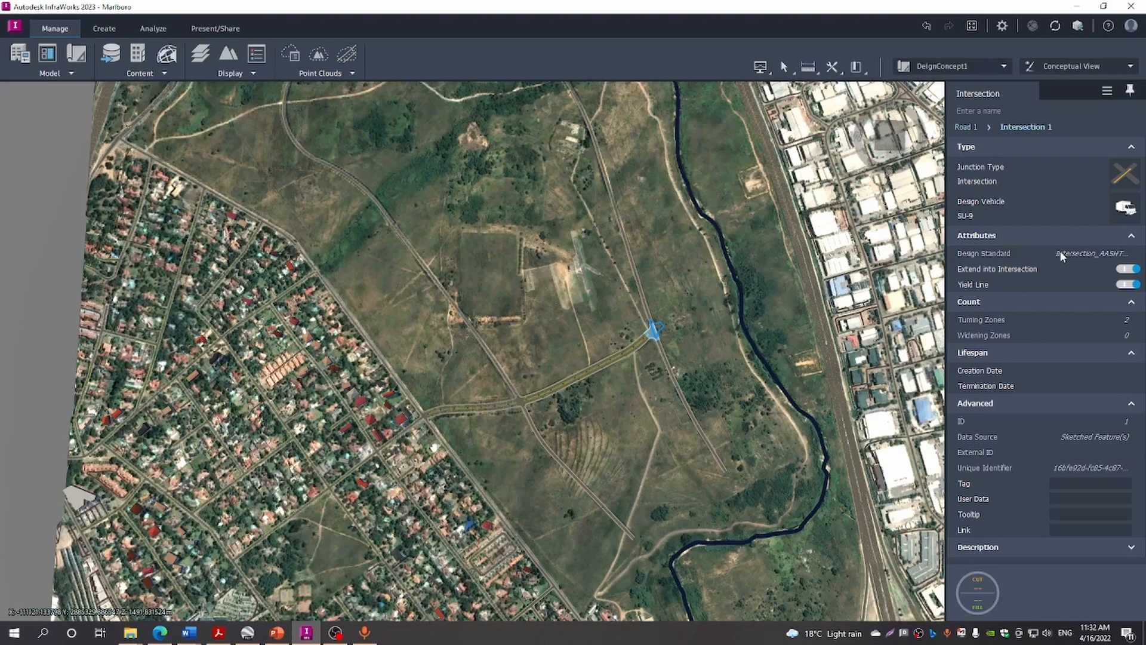
pyautogui.click(1122, 178)
# Change the junction type to Roundabout and zoom in on its green central island
pyautogui.click(1067, 220)
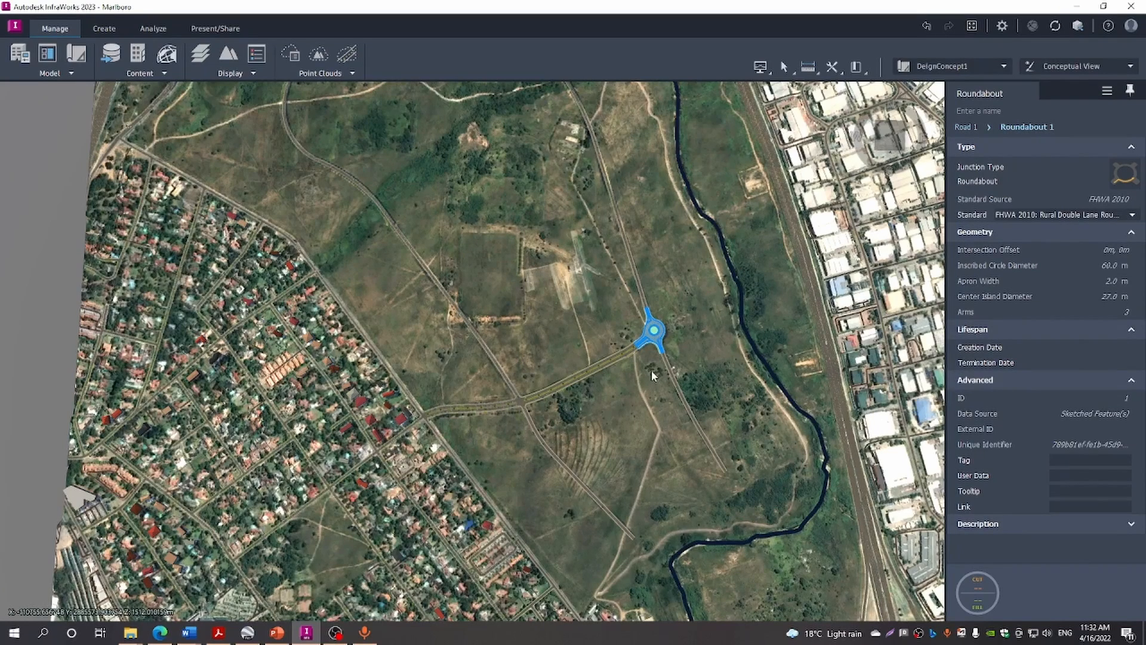
pyautogui.scroll(2, 650, 370)
pyautogui.click(709, 340)
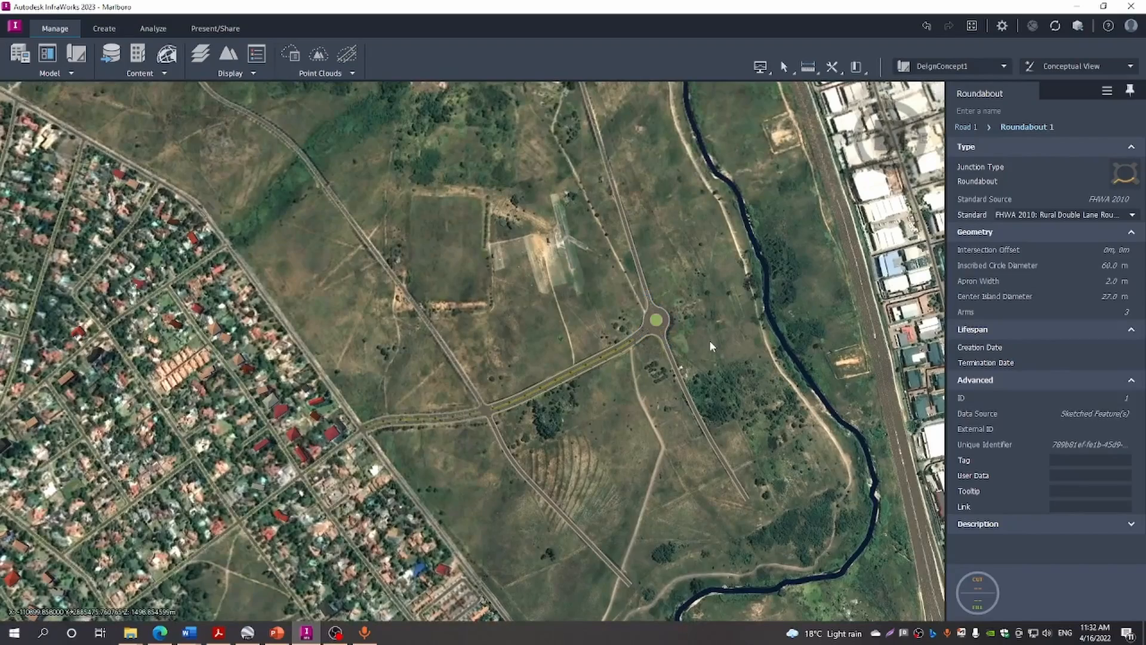
pyautogui.scroll(2, 686, 322)
pyautogui.scroll(1, 686, 322)
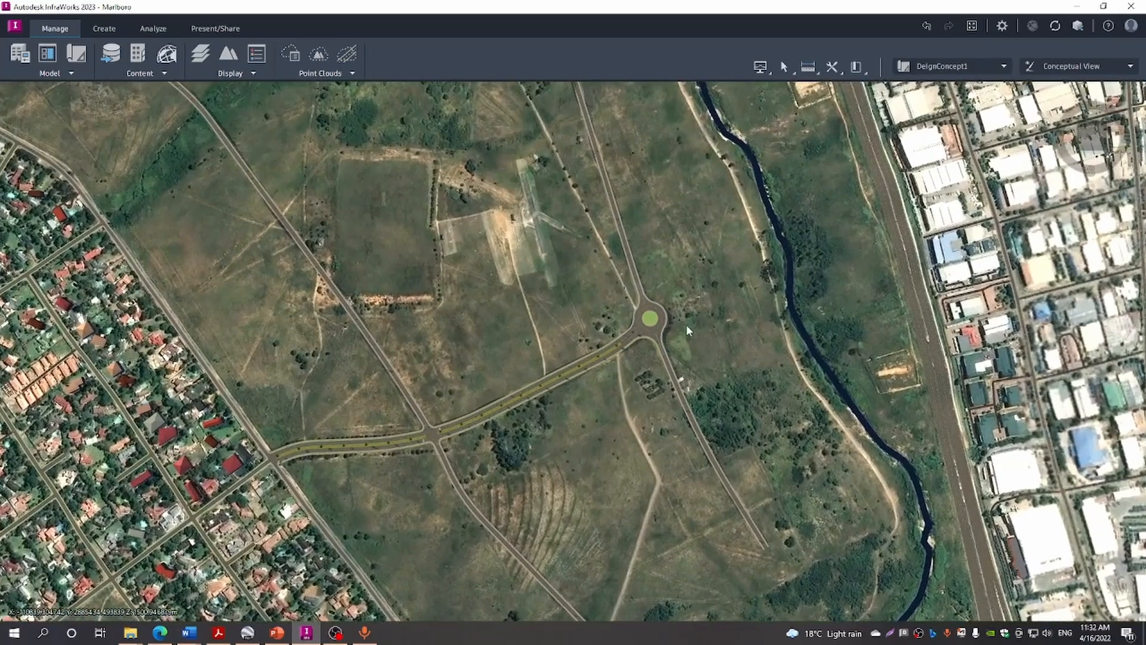
# Assign the SU-9 truck as design vehicle for Intersection 2 on the diagonal road
pyautogui.click(430, 437)
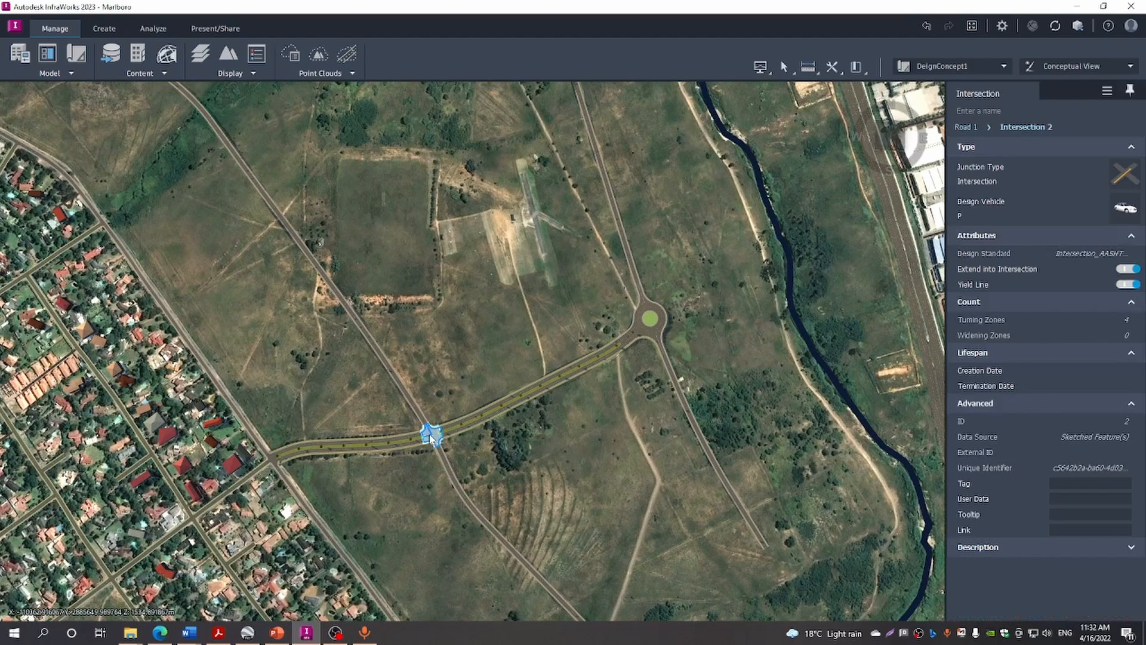
pyautogui.click(1127, 210)
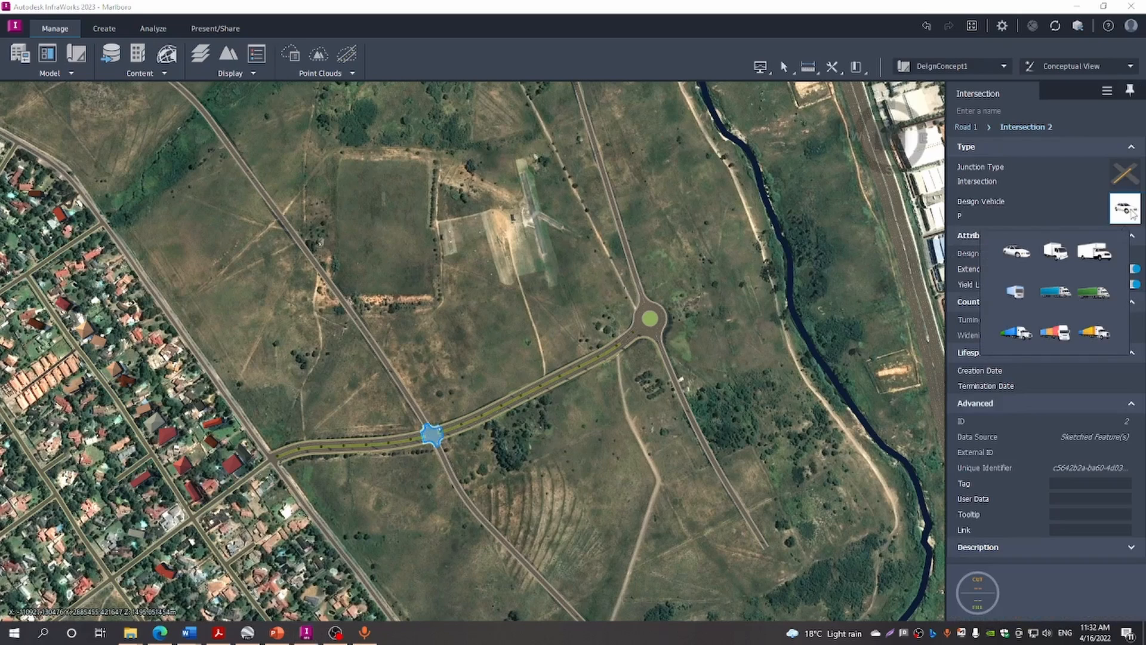
pyautogui.click(1056, 252)
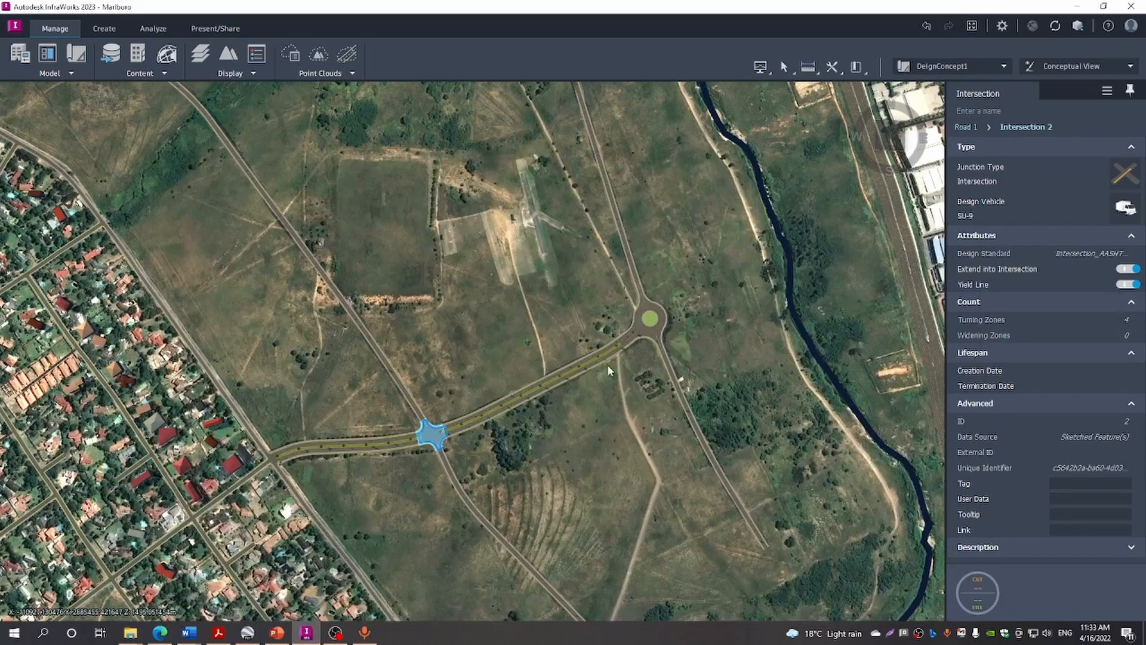
pyautogui.scroll(1, 418, 442)
pyautogui.scroll(2, 417, 442)
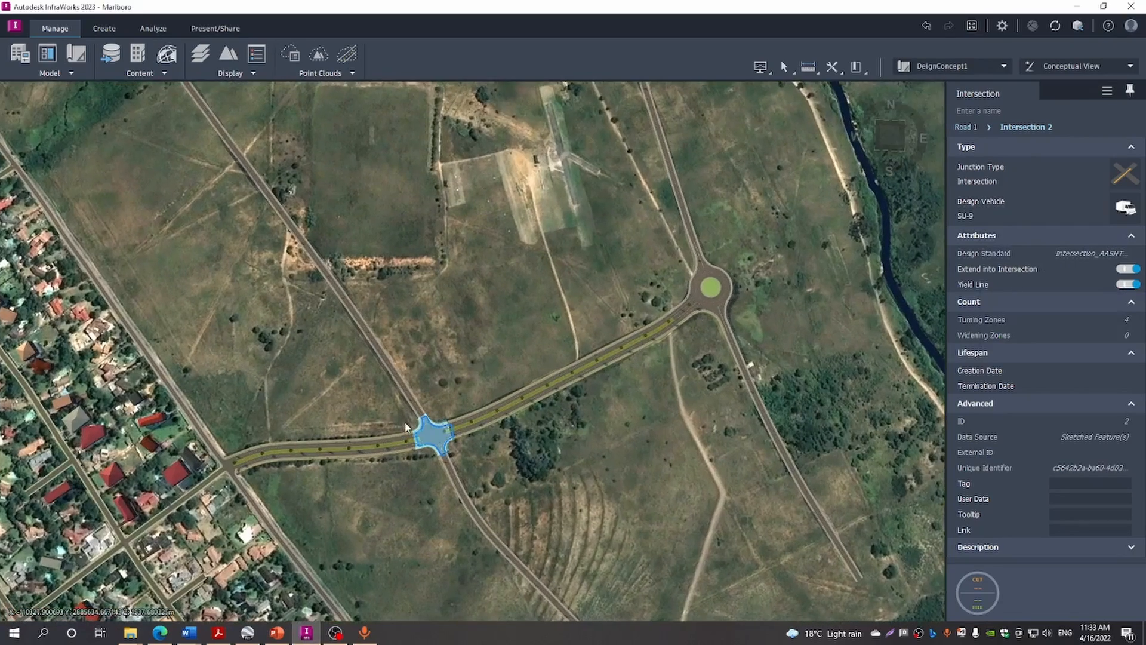
pyautogui.scroll(4, 401, 431)
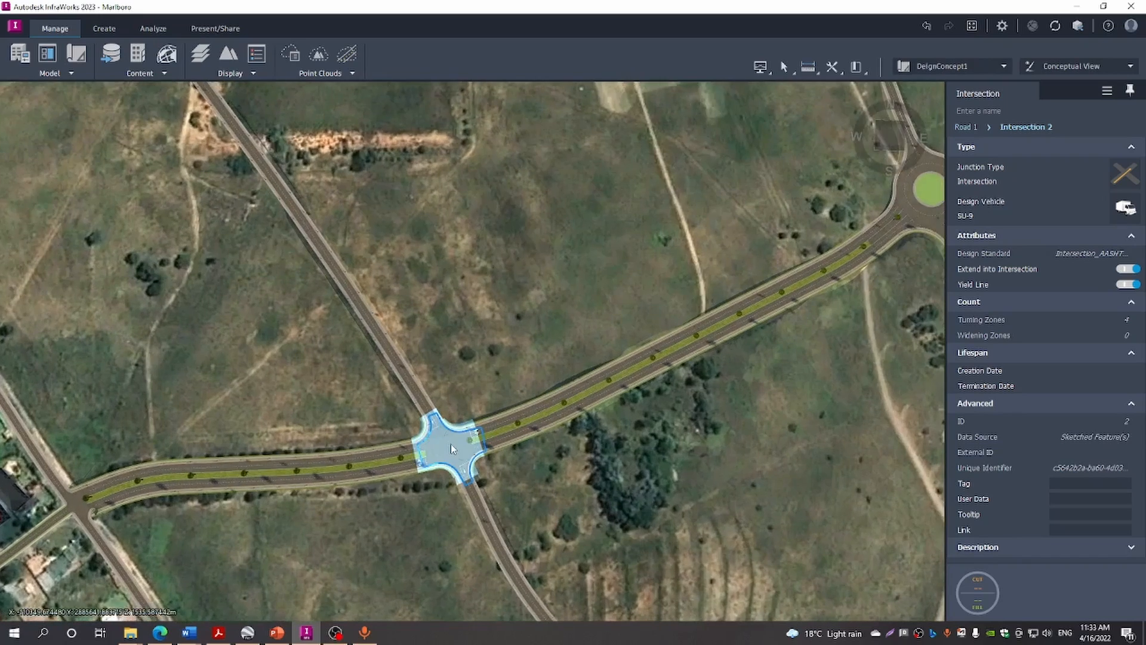
pyautogui.scroll(1, 453, 449)
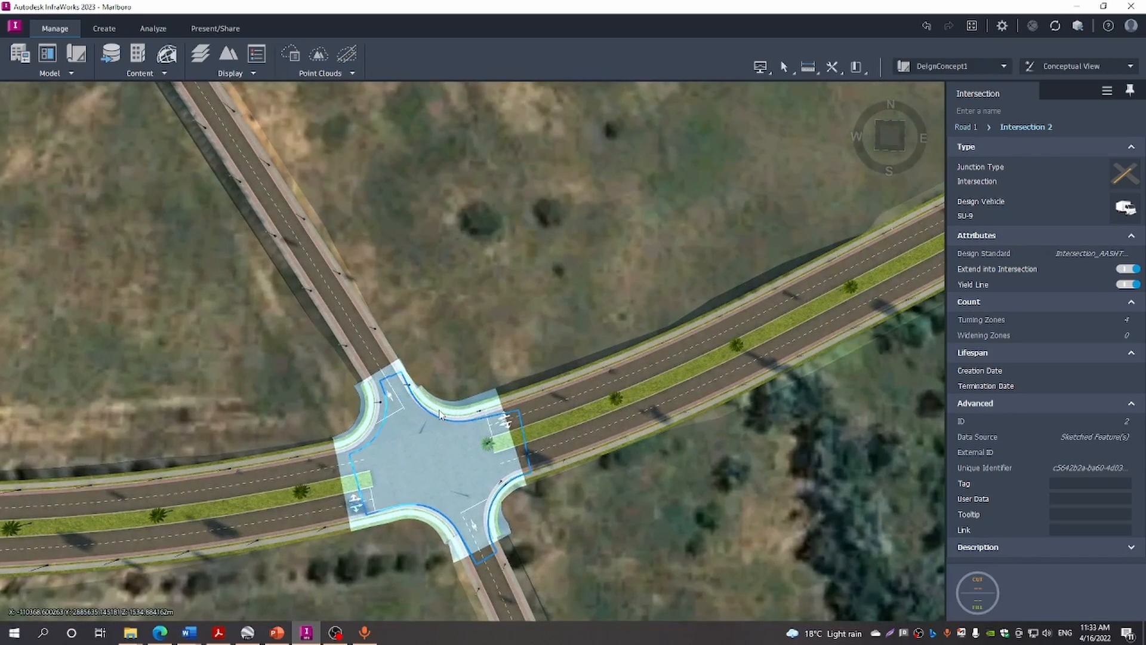
pyautogui.scroll(1, 431, 457)
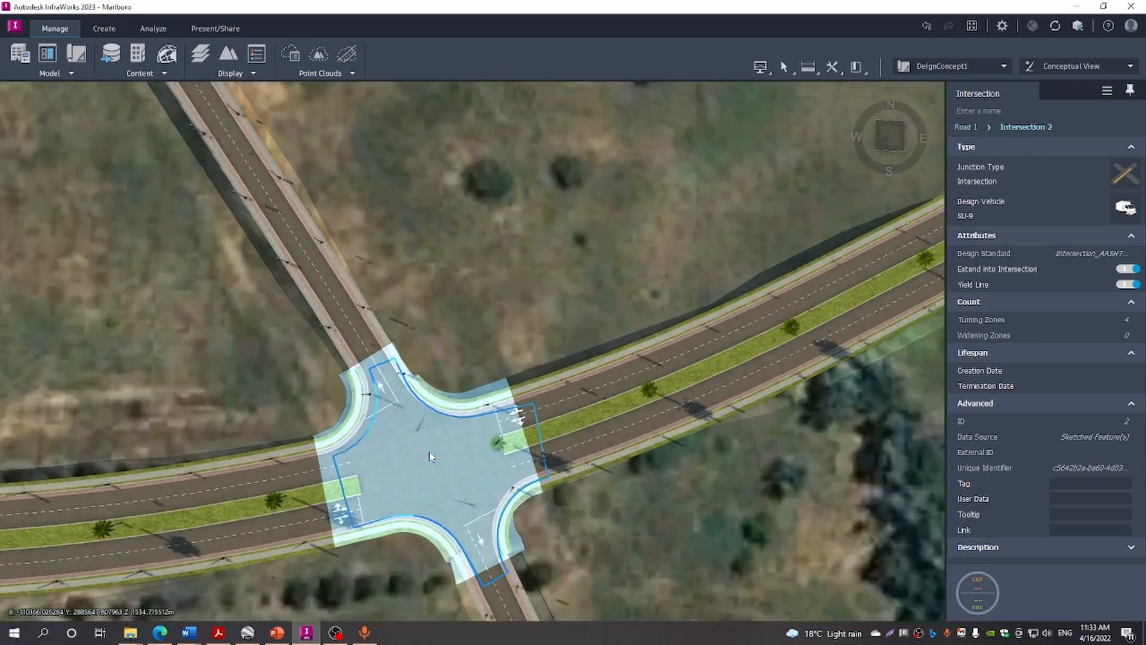
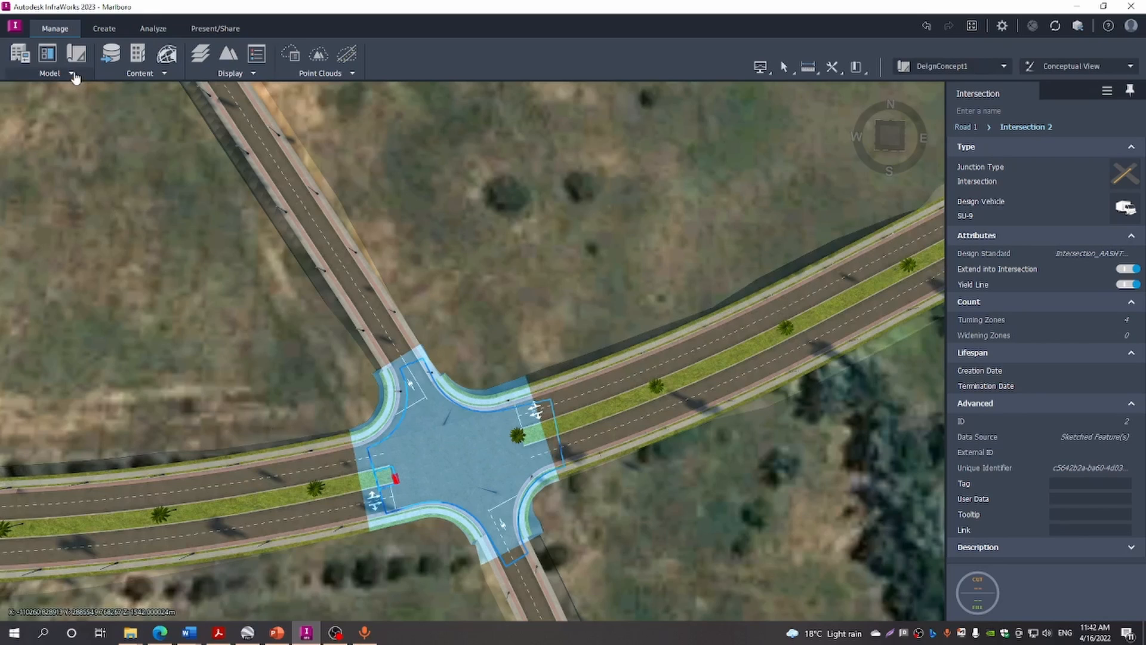
# In Model Properties, set Driving Direction to 'Left side of road' and regenerate the model
pyautogui.click(73, 74)
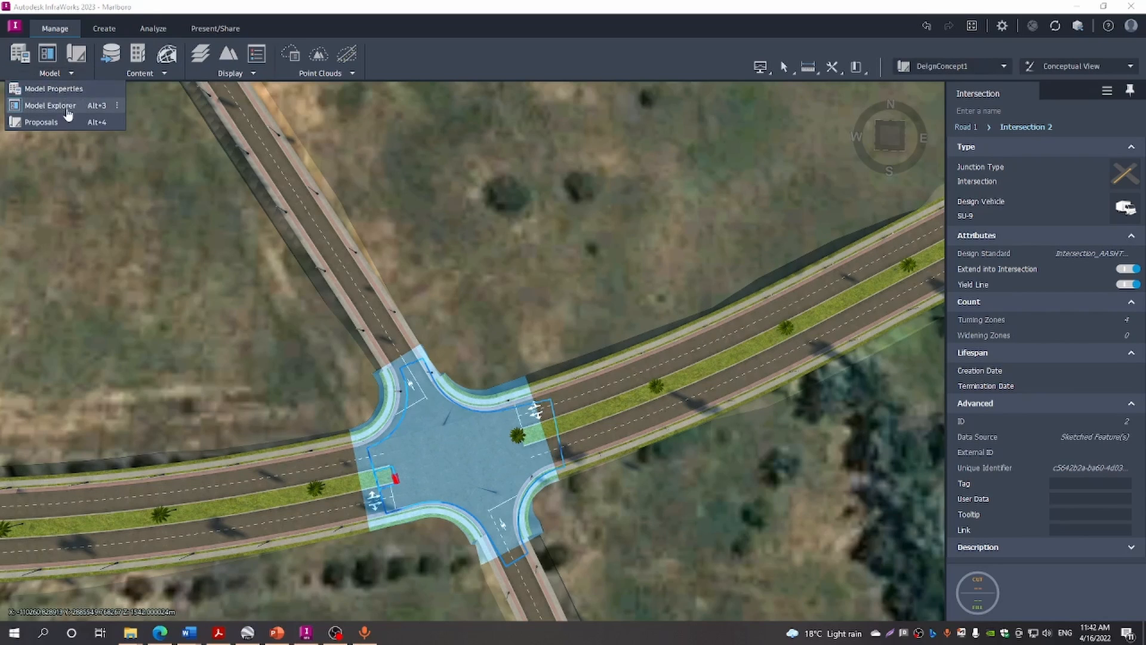
pyautogui.click(53, 89)
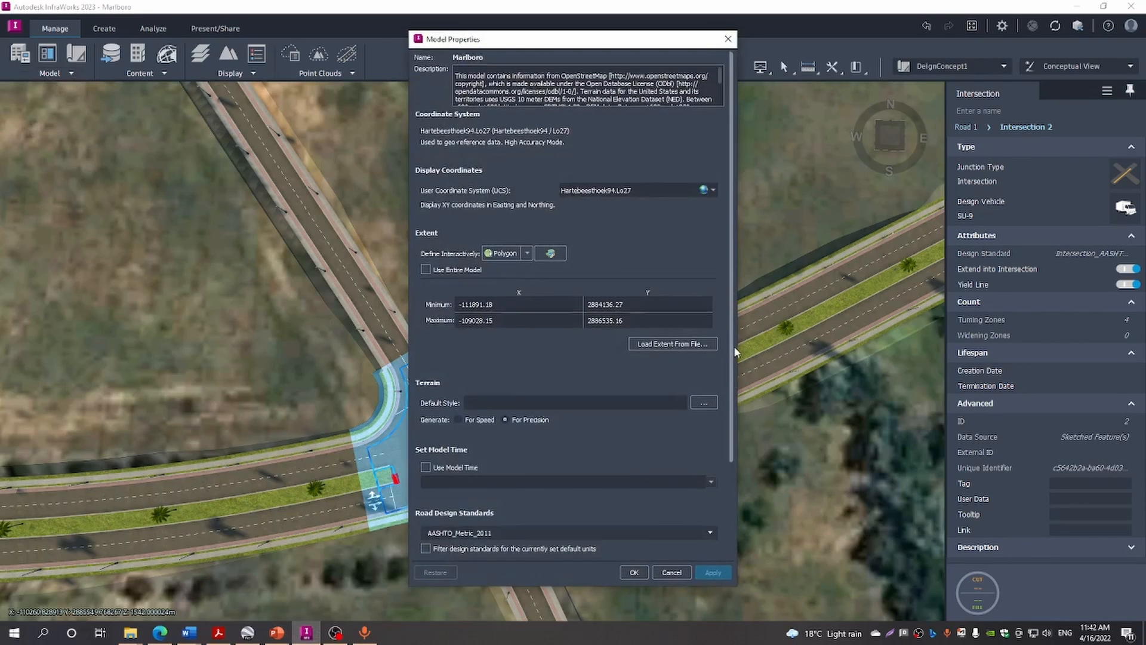
pyautogui.moveTo(733, 346); pyautogui.dragTo(741, 416)
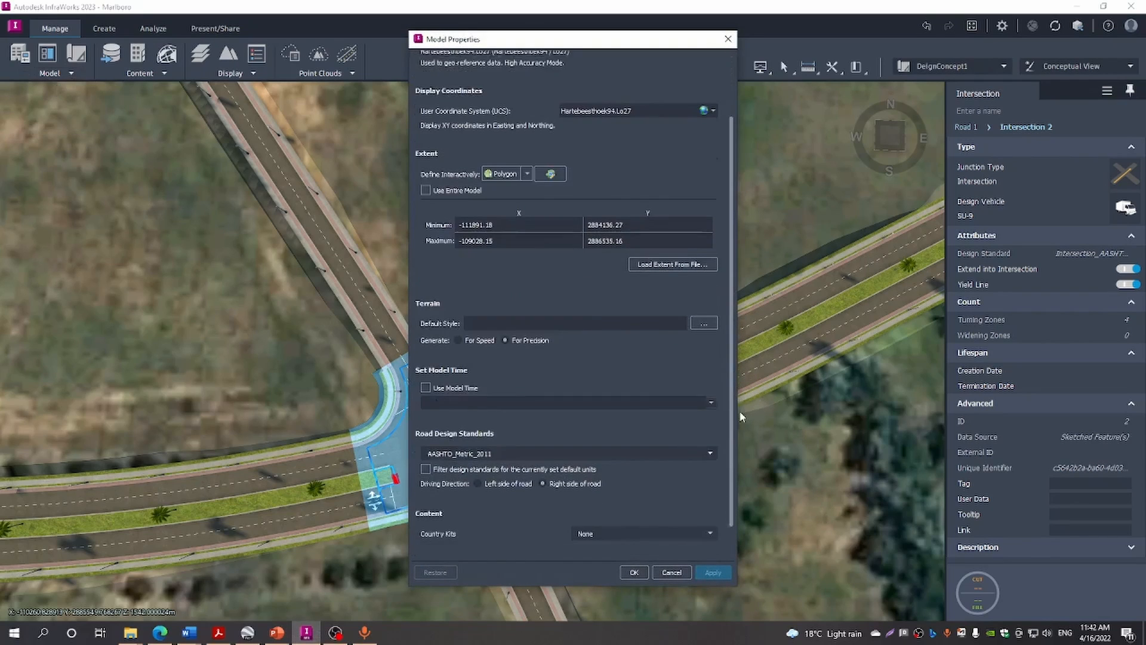
pyautogui.click(478, 476)
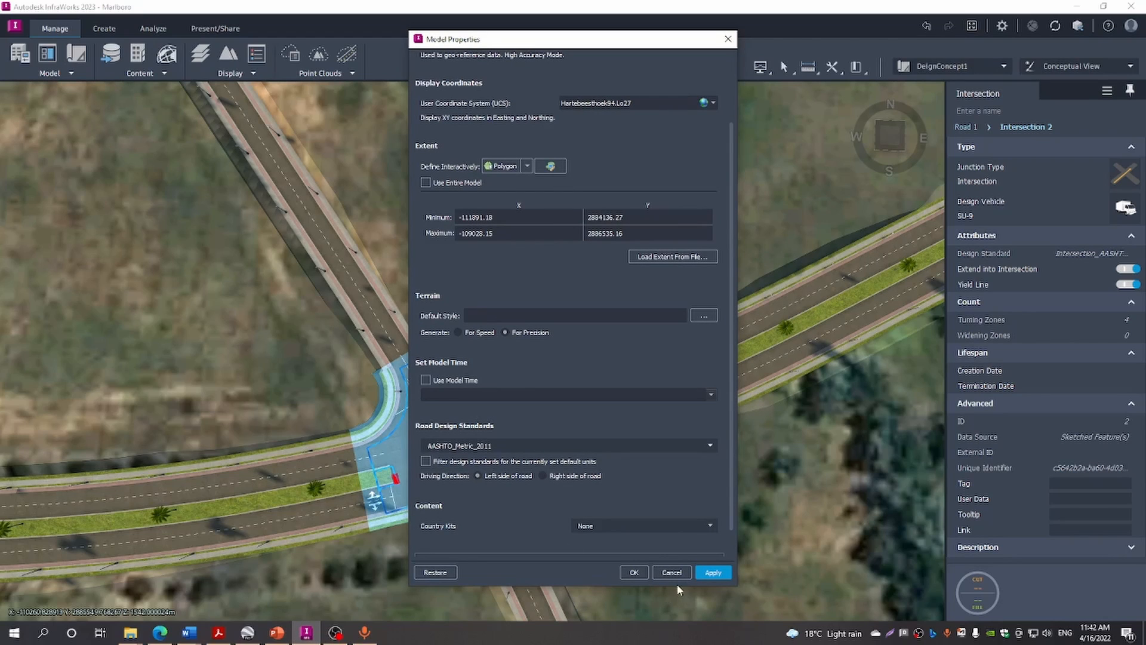
pyautogui.click(640, 572)
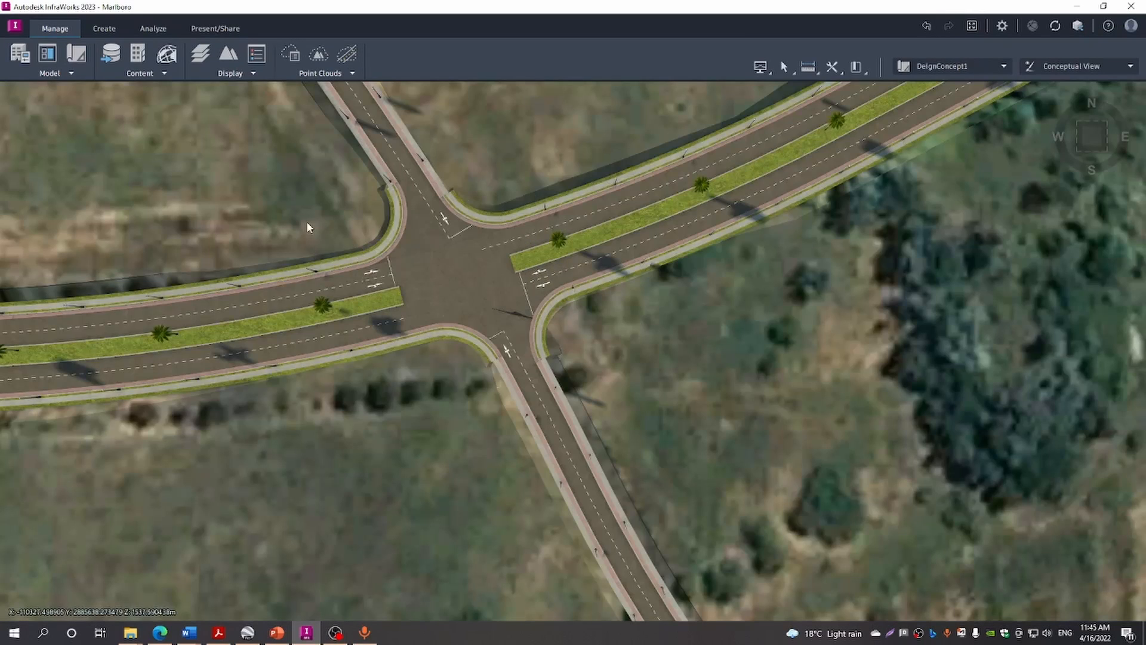
# Orbit, pan and zoom in on the four-way intersection, then select it to show its properties
pyautogui.moveTo(307, 224); pyautogui.dragTo(312, 299)
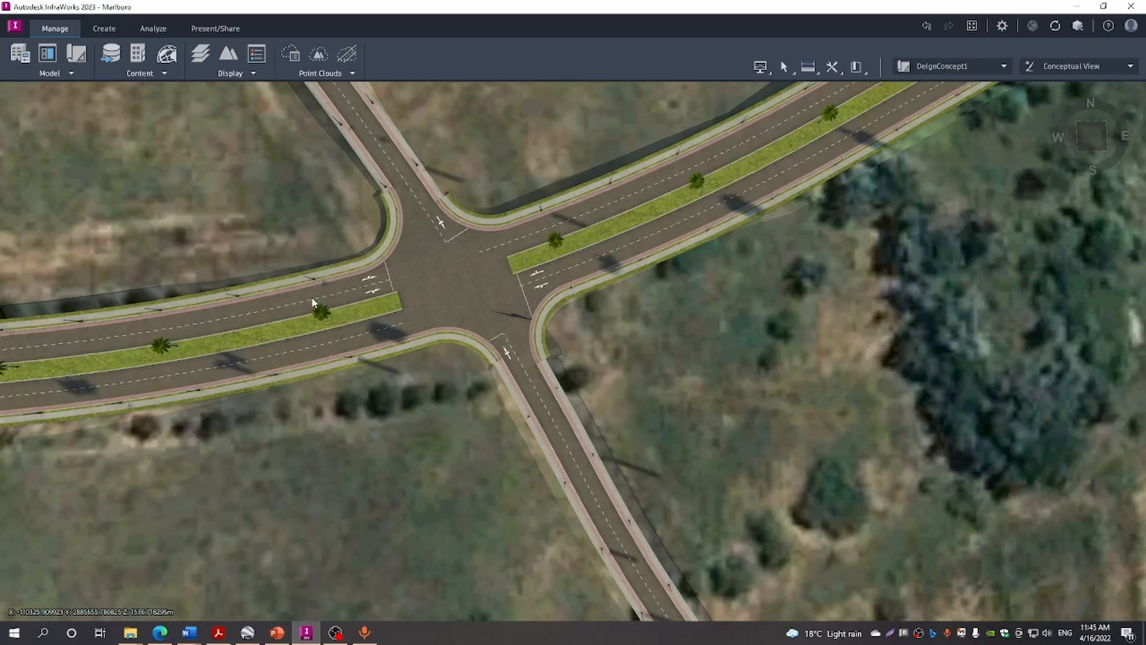
pyautogui.moveTo(309, 261); pyautogui.dragTo(420, 375)
pyautogui.scroll(3, 517, 438)
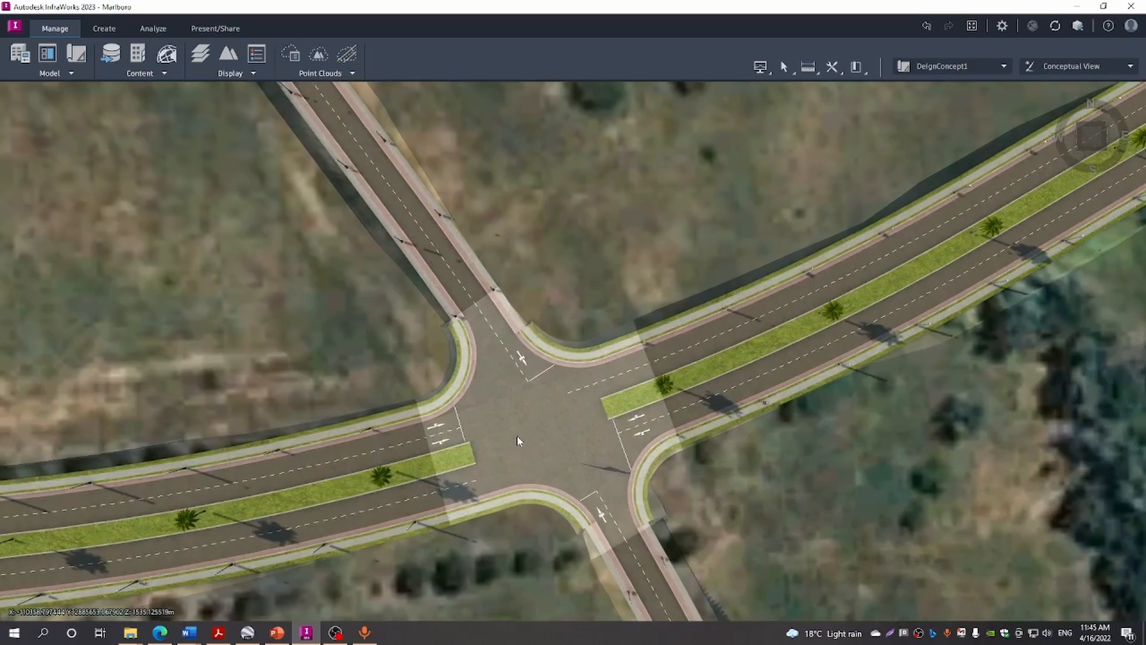
pyautogui.scroll(3, 517, 436)
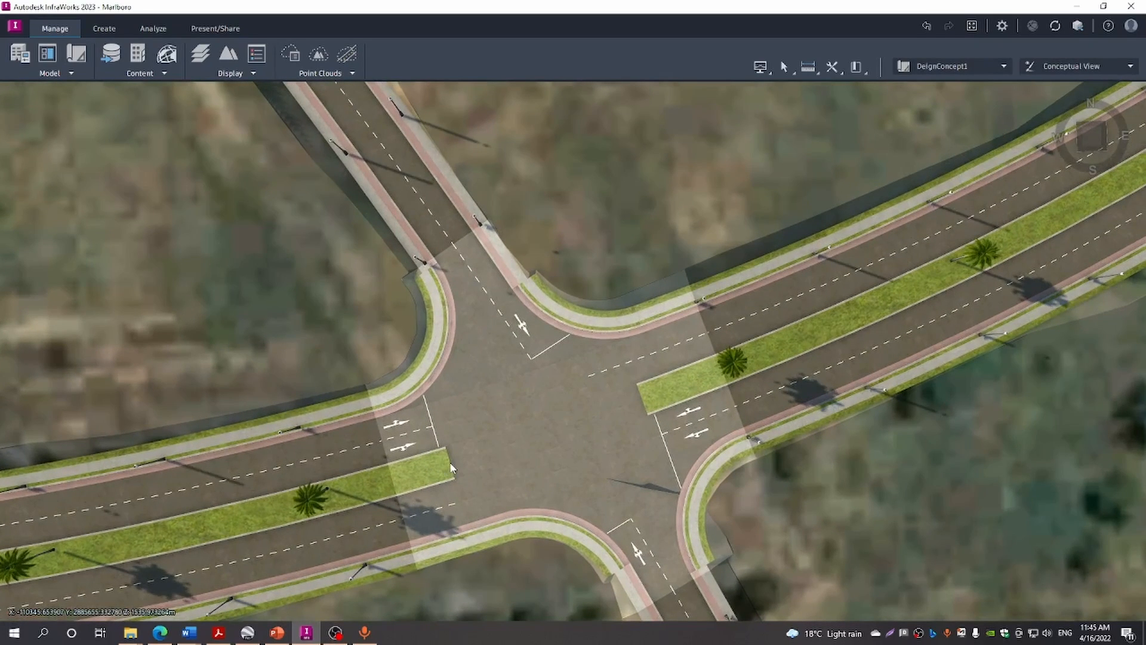
pyautogui.click(451, 464)
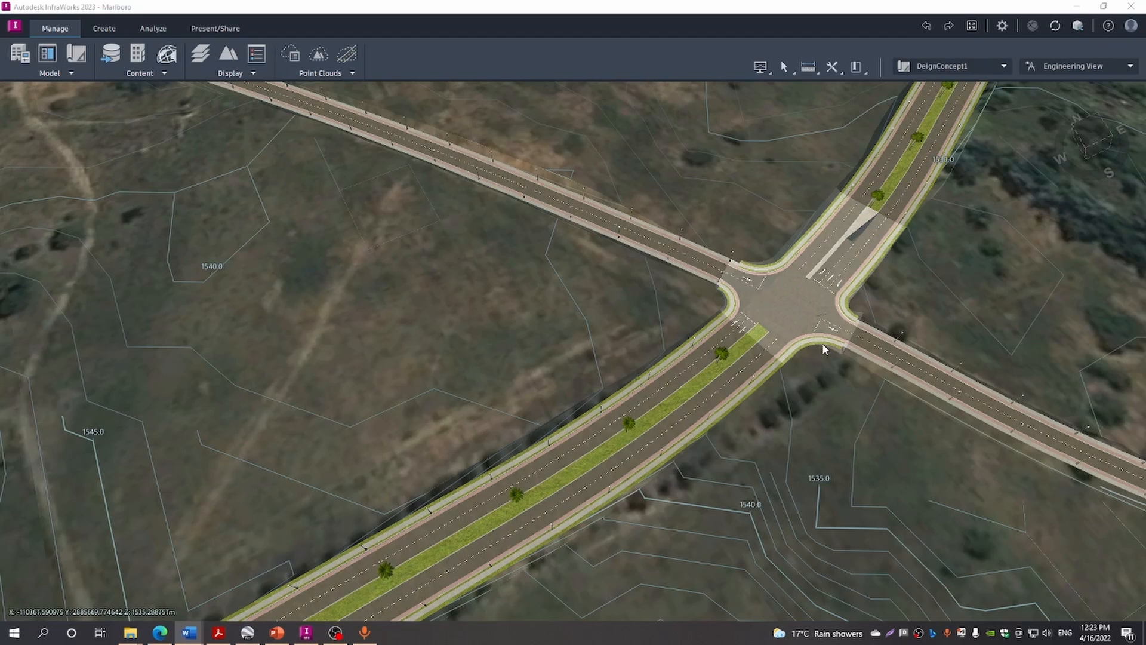
# Extend the south-west approach's center widening to 29.28 m with a 28.00 m transition
pyautogui.click(816, 270)
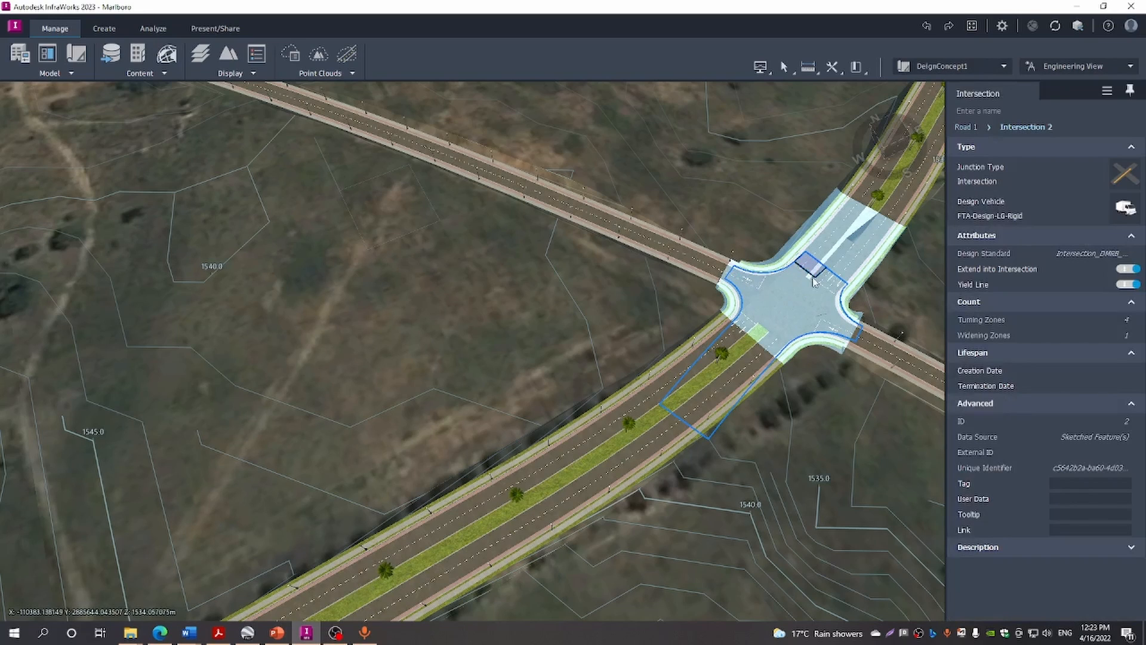
pyautogui.click(811, 276)
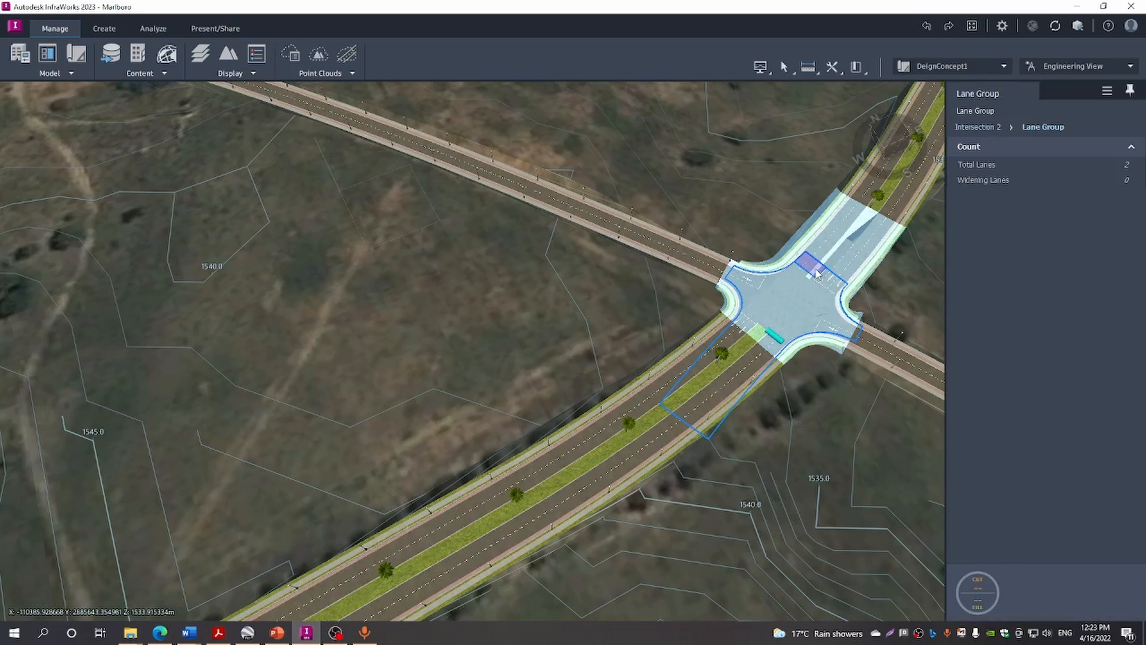
pyautogui.scroll(3, 817, 273)
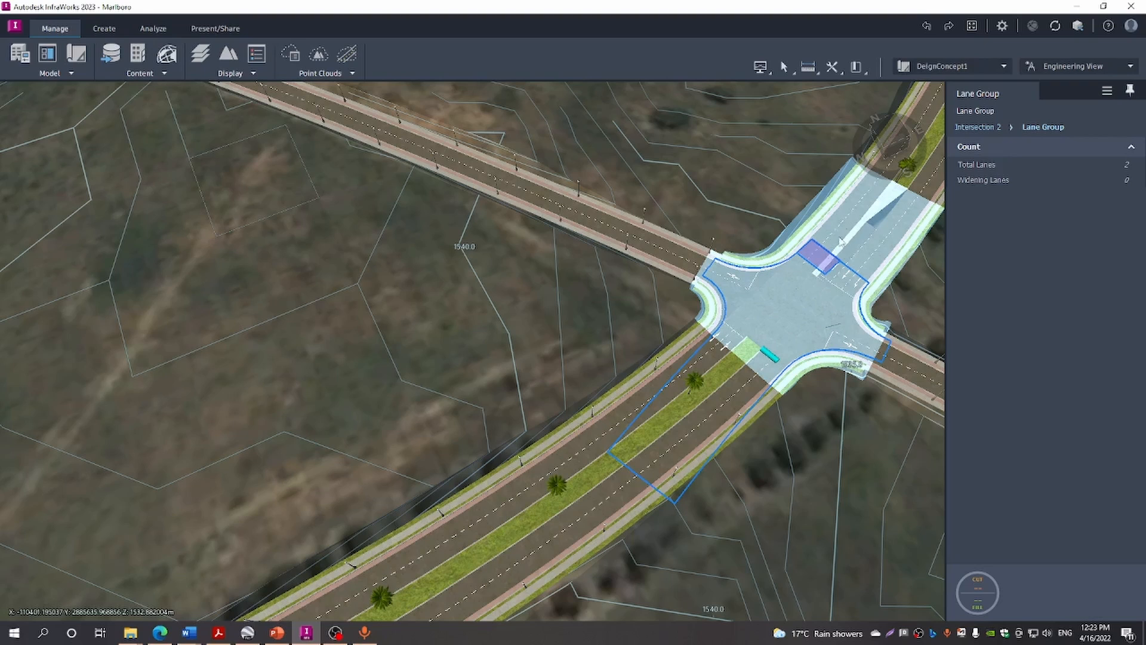
pyautogui.click(827, 278)
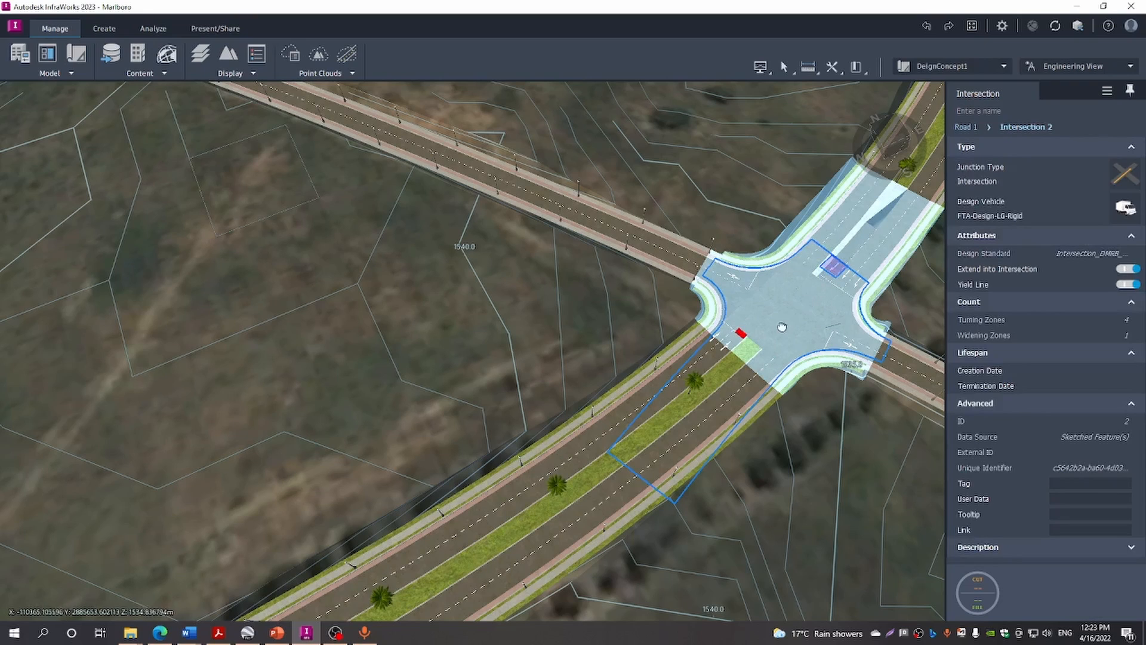
pyautogui.moveTo(741, 333); pyautogui.dragTo(603, 463)
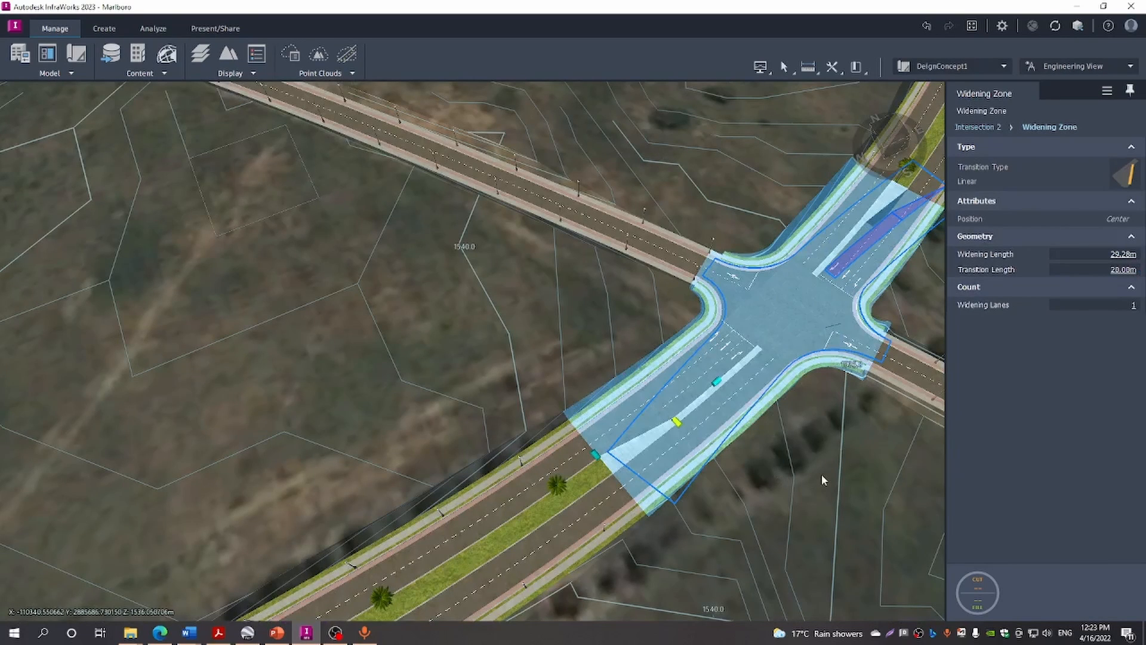
pyautogui.click(822, 475)
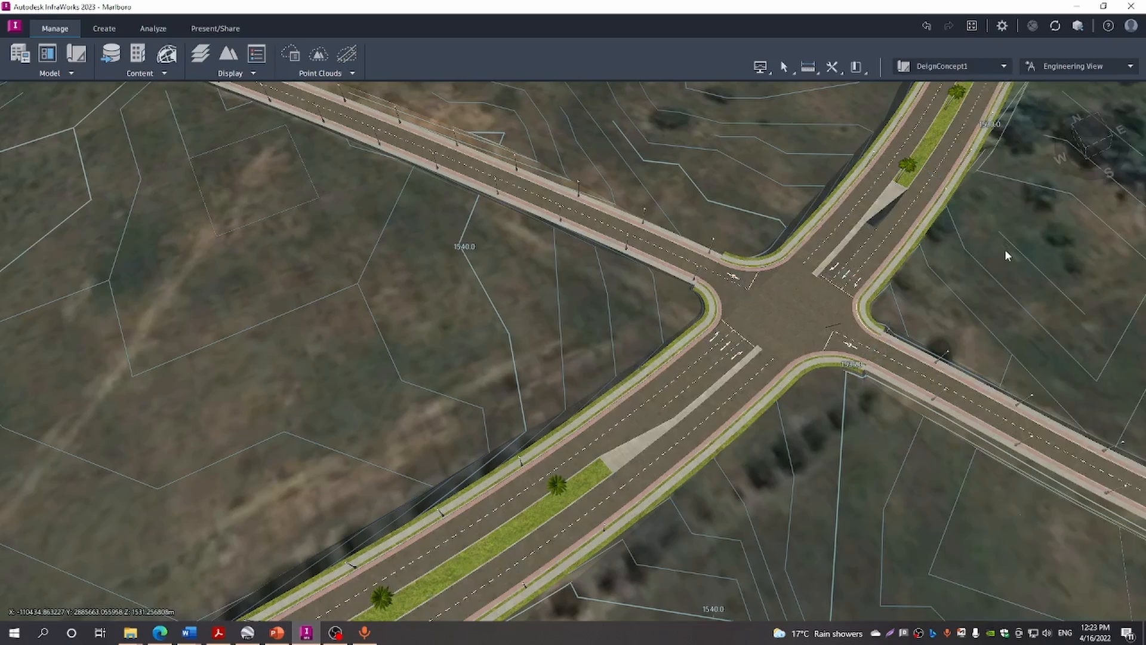
# Rename the planted-median road to 'Horizon Boulevard' in its Road properties panel
pyautogui.scroll(-1, 1005, 251)
pyautogui.scroll(-1, 1004, 251)
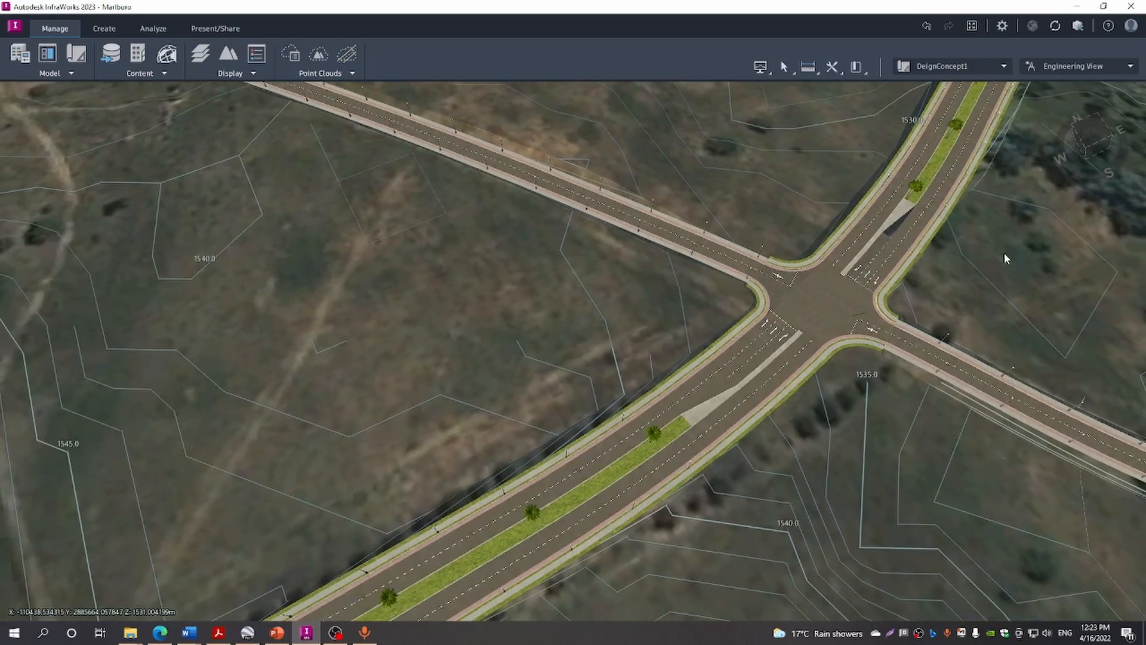
pyautogui.scroll(-1, 1004, 253)
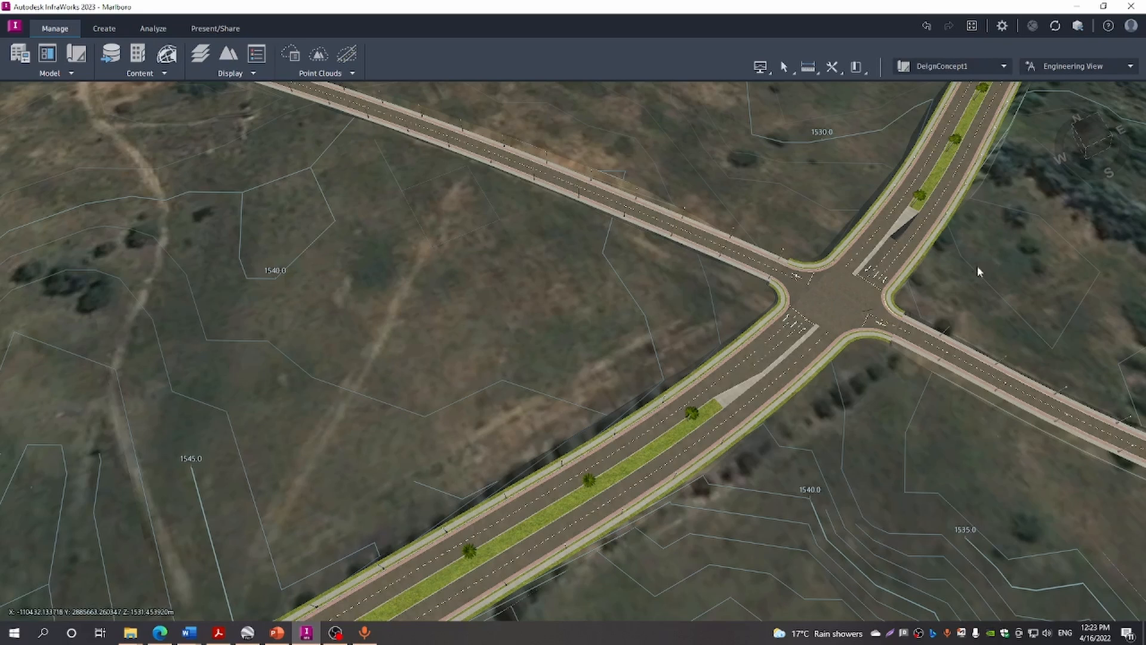
pyautogui.click(696, 451)
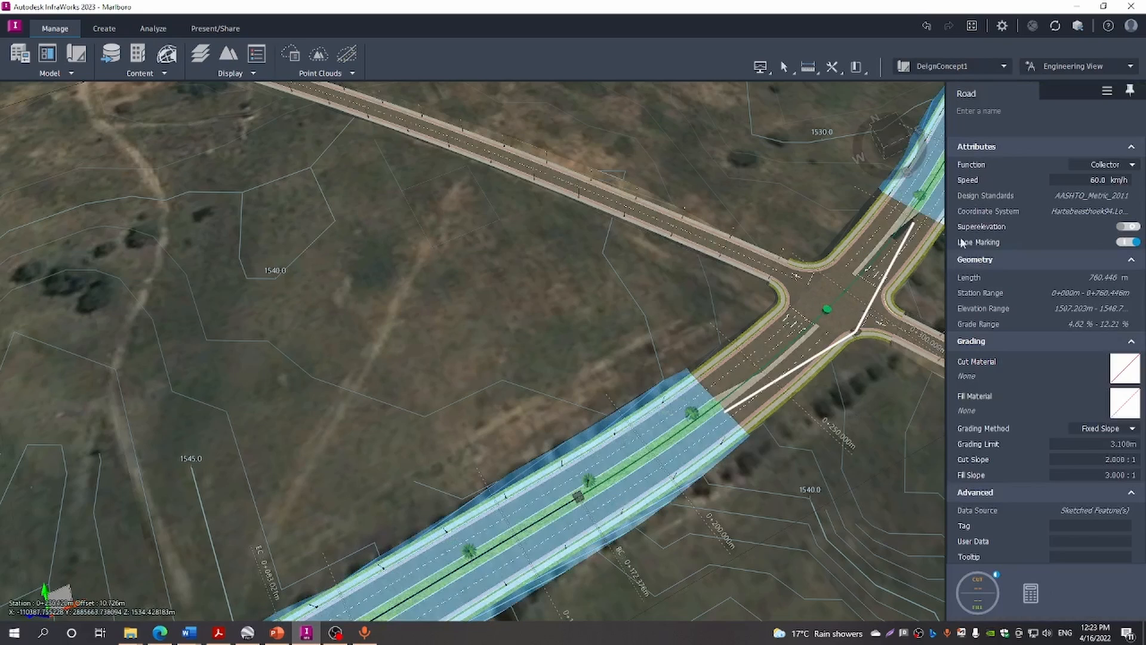
pyautogui.click(1004, 111)
pyautogui.write('Horison')
pyautogui.press('BackSpace')
pyautogui.press('BackSpace')
pyautogui.write('zon Boulevard')
pyautogui.click(869, 429)
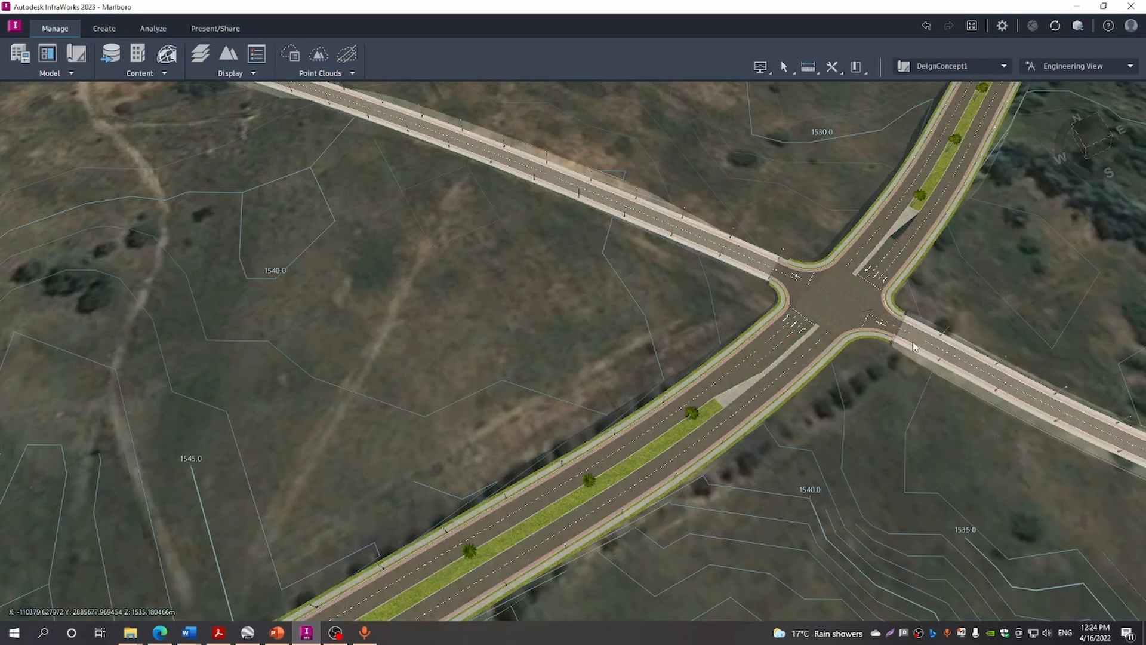
pyautogui.scroll(2, 991, 306)
pyautogui.scroll(-2, 991, 305)
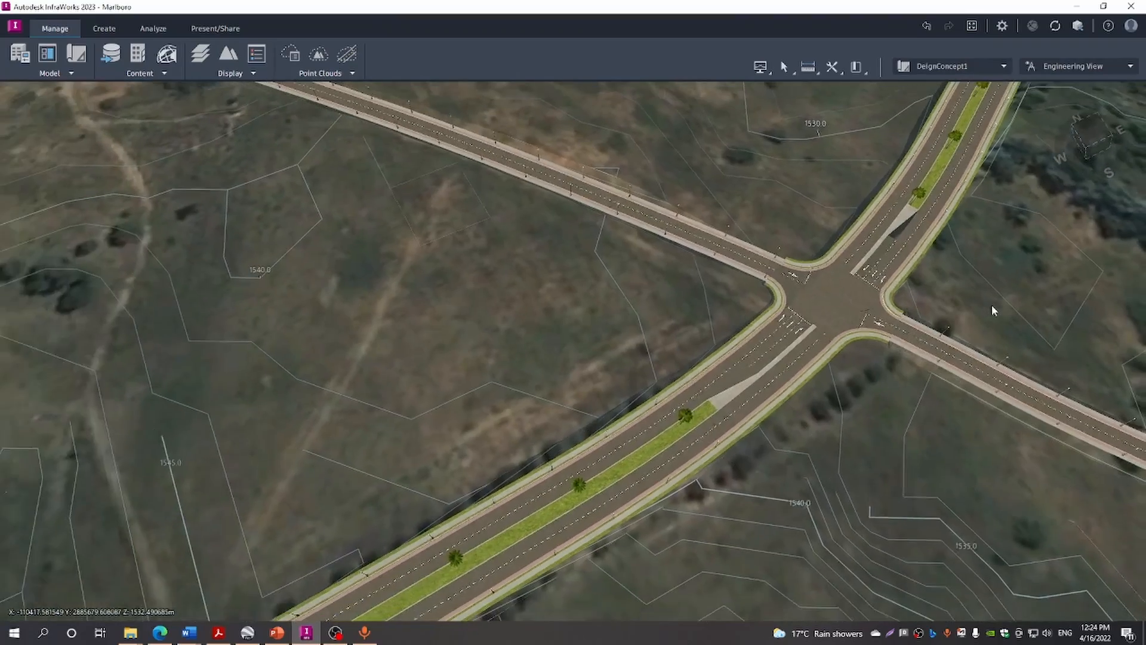
pyautogui.scroll(-3, 990, 302)
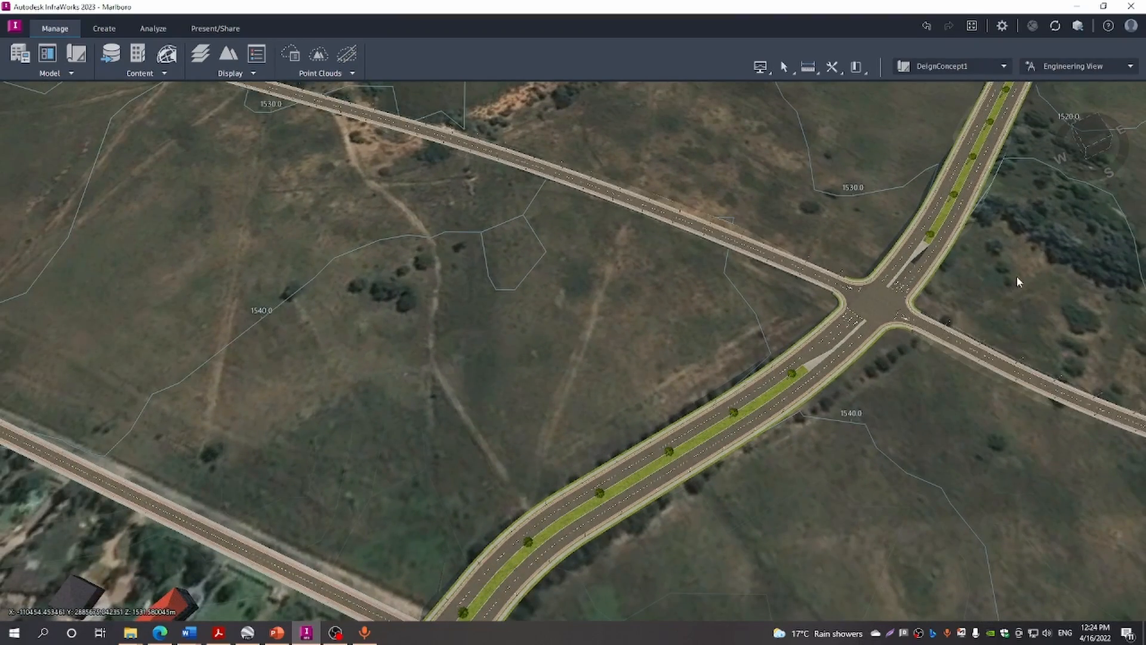
pyautogui.moveTo(972, 327); pyautogui.dragTo(774, 581, button='middle')
pyautogui.moveTo(932, 289); pyautogui.dragTo(779, 599, button='middle')
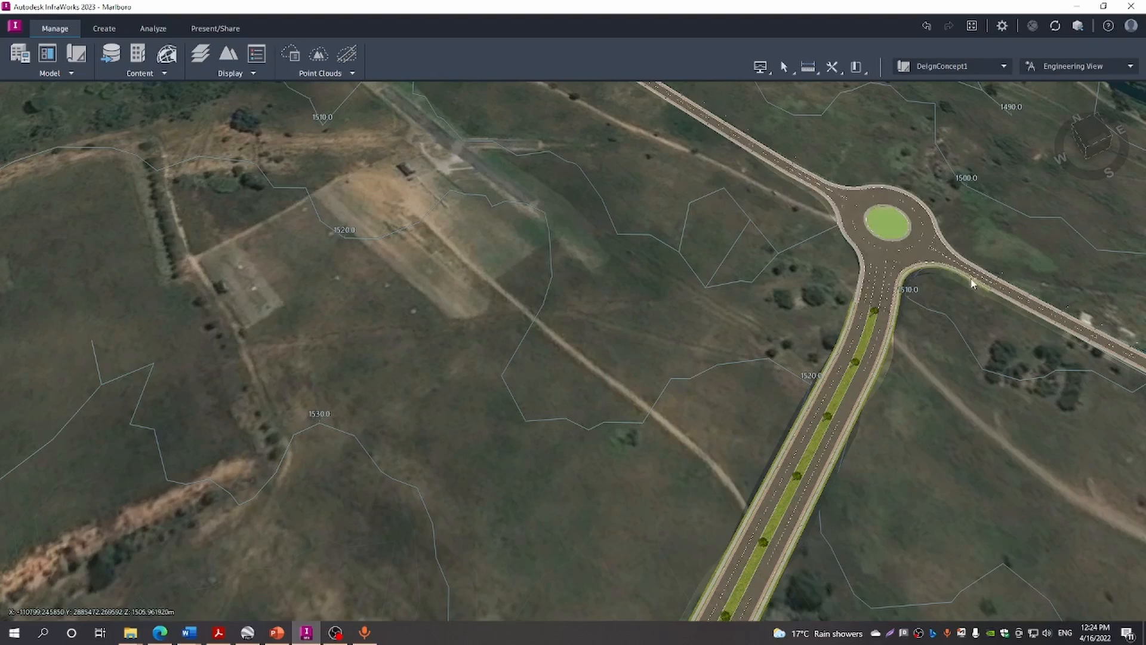
pyautogui.scroll(-8, 968, 287)
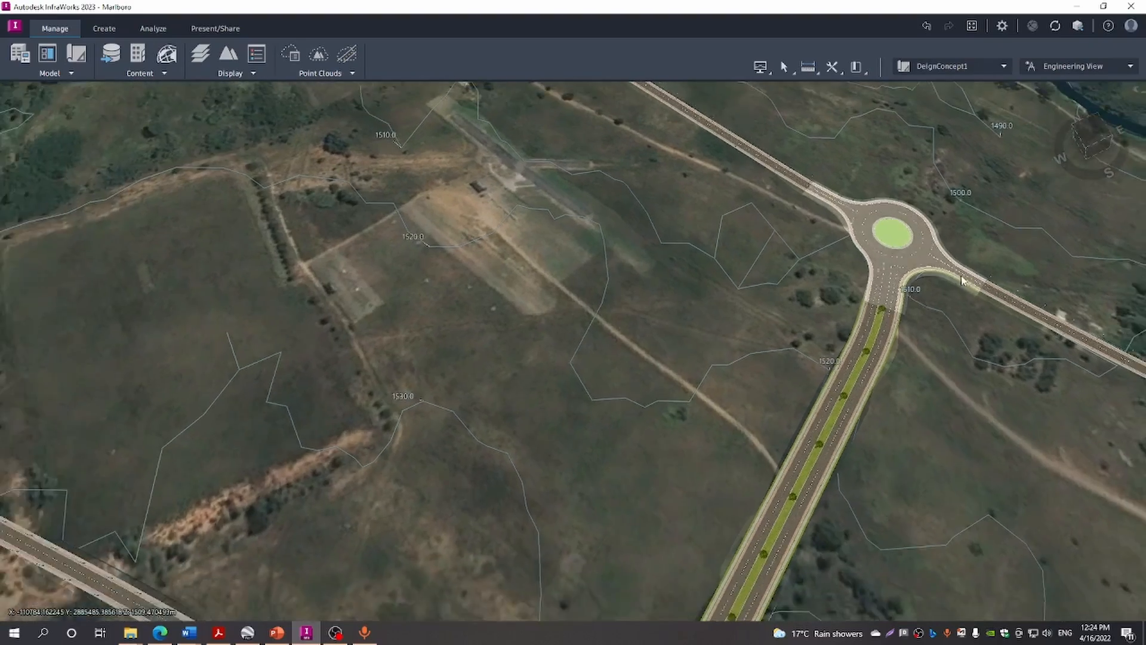
pyautogui.scroll(-6, 956, 275)
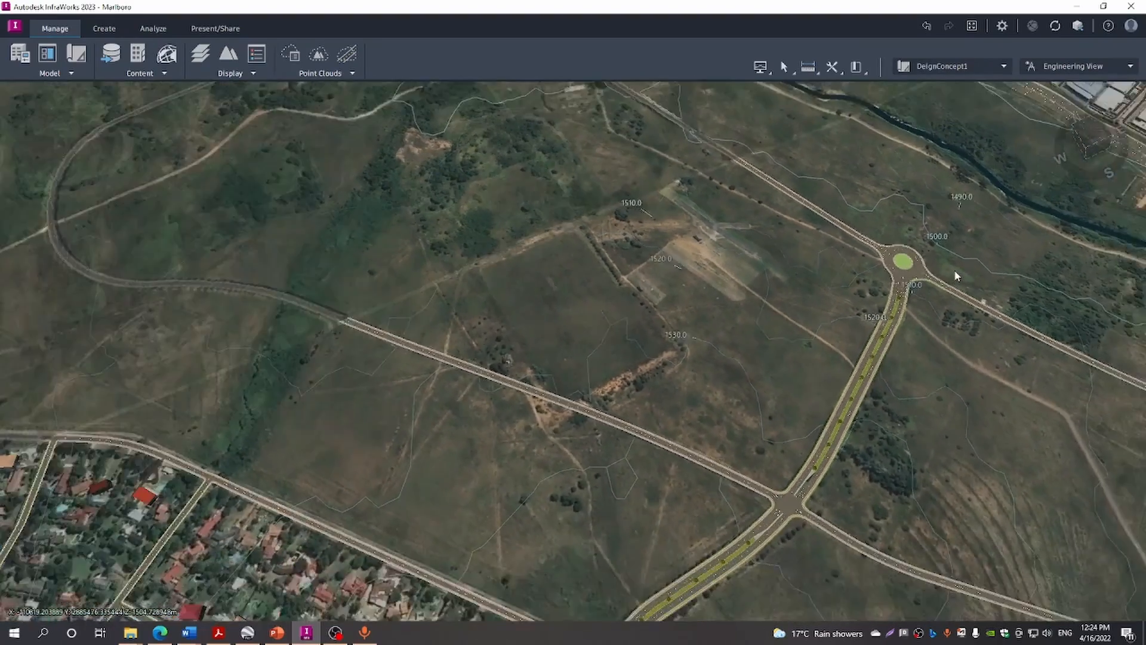
pyautogui.scroll(-4, 955, 275)
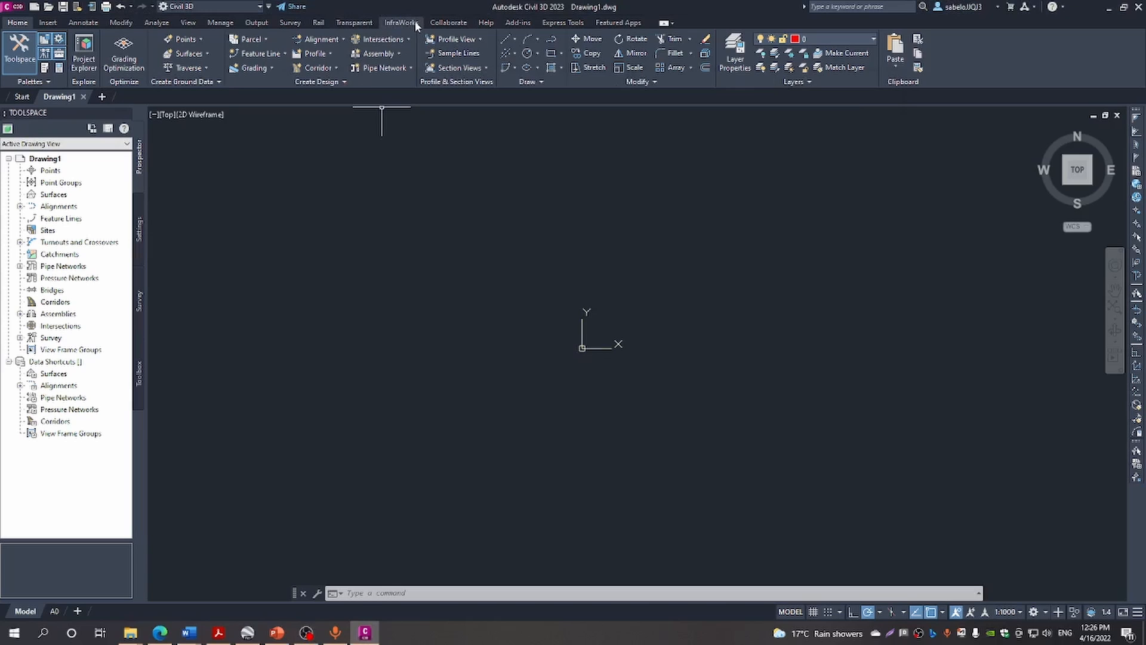
# Load the Marlboro InfraWorks model into Civil 3D's Open InfraWorks Model dialog
pyautogui.click(414, 23)
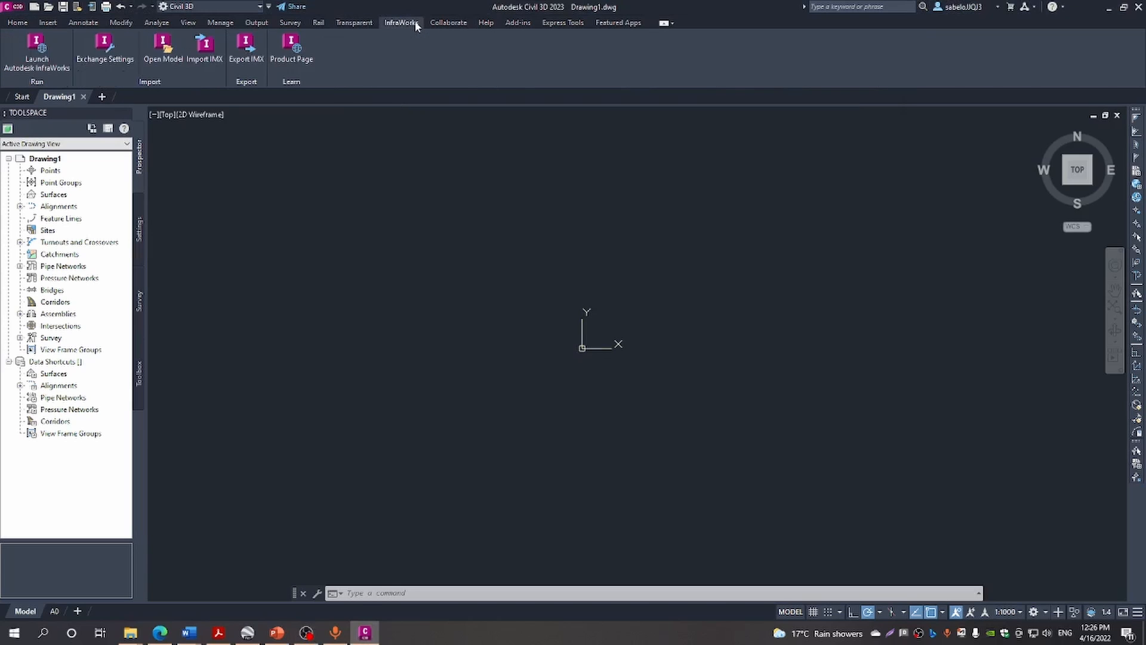
pyautogui.click(165, 48)
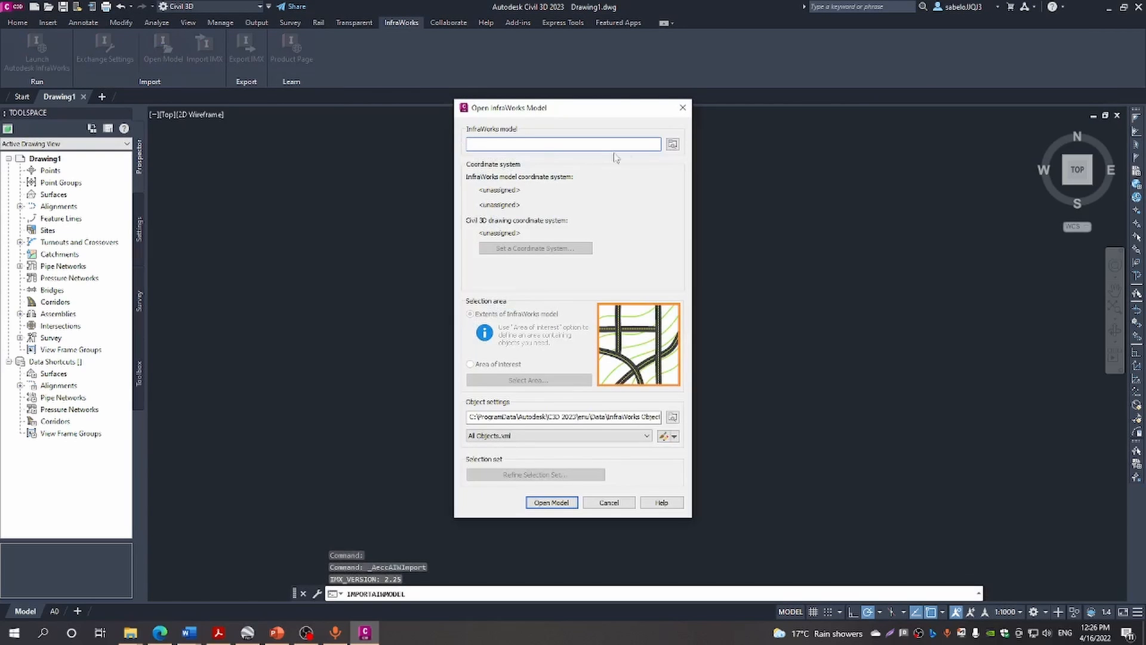
pyautogui.click(672, 144)
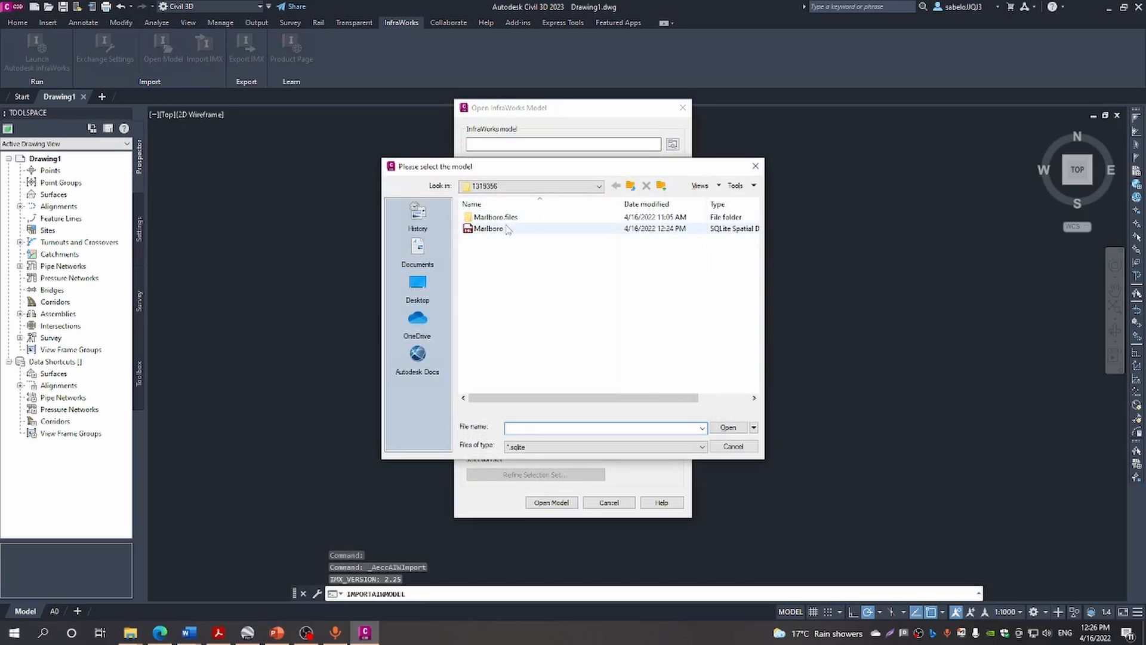
pyautogui.click(505, 229)
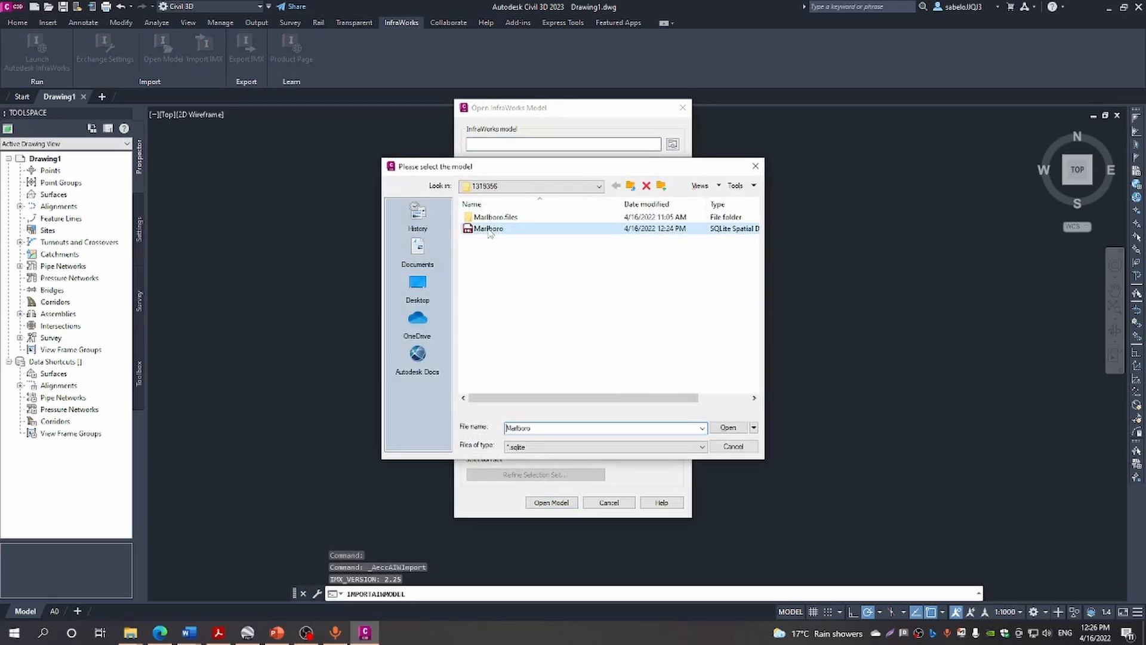
pyautogui.click(727, 428)
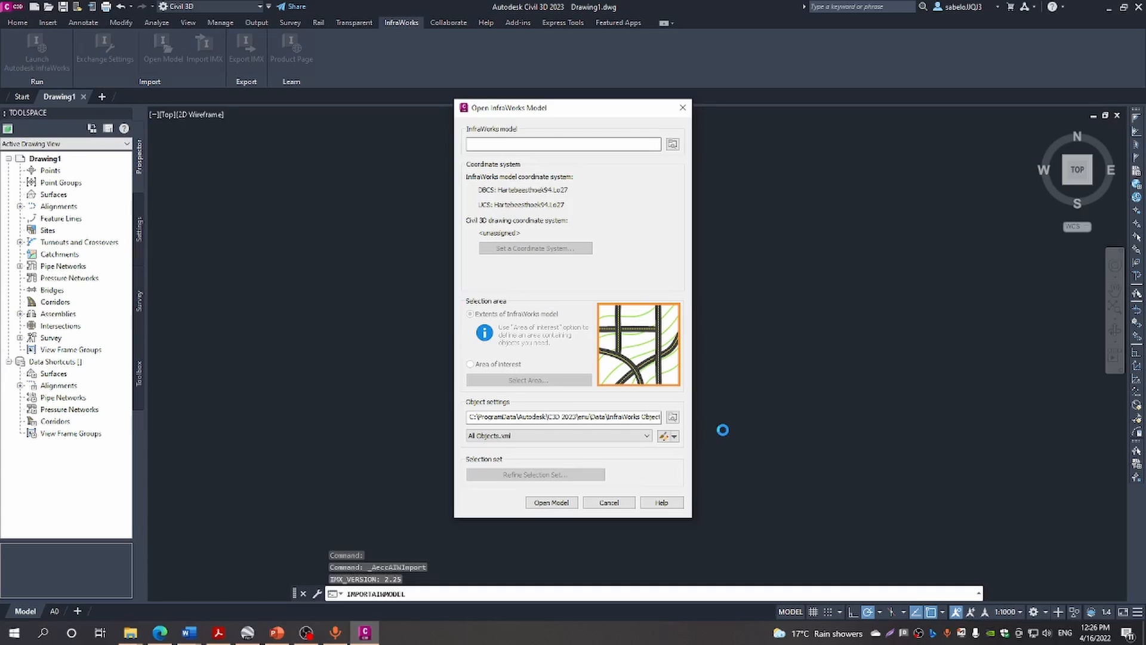
# Set the drawing coordinate system to Hartebeesthoek94 / Lo27 Negated under Republic of South Africa
pyautogui.click(526, 251)
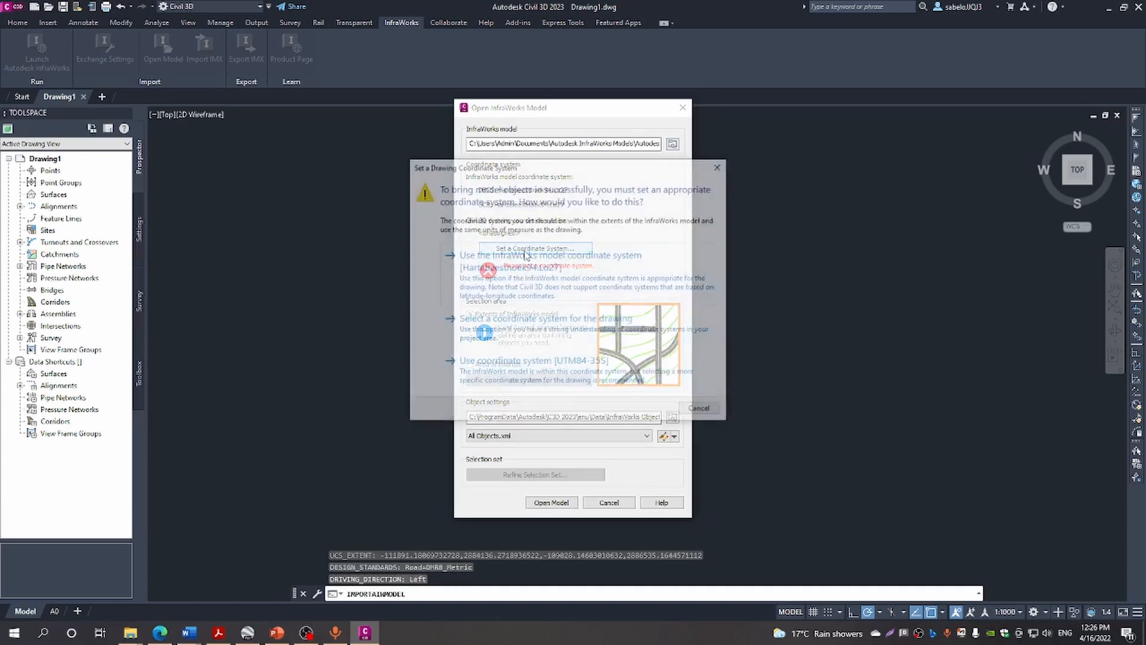
pyautogui.click(538, 328)
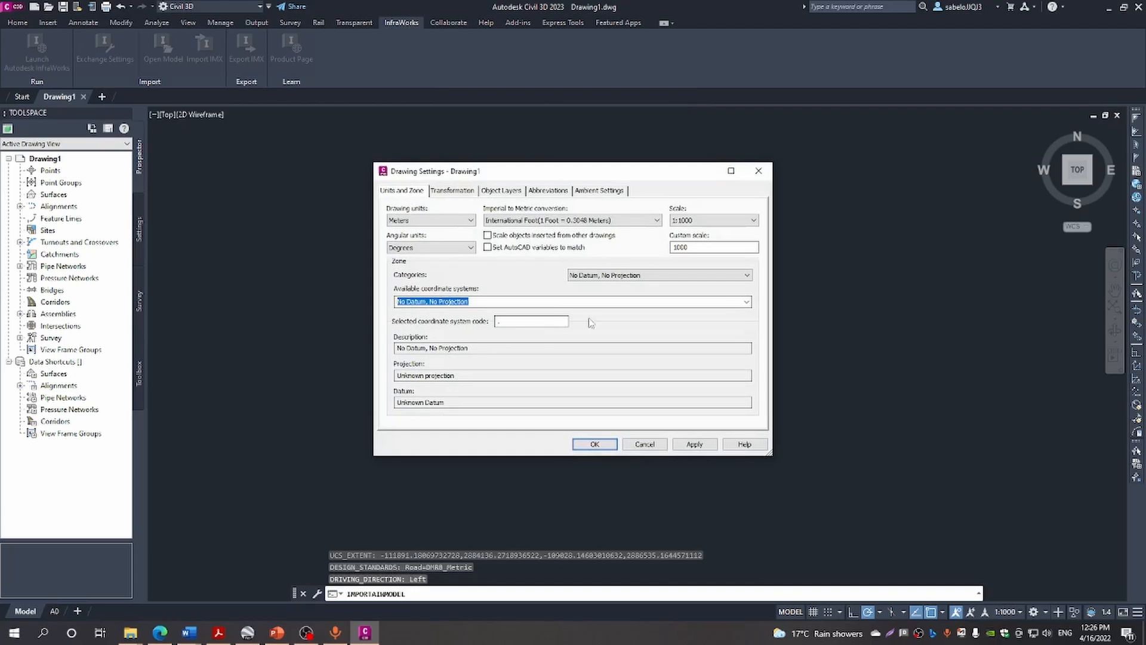
pyautogui.click(746, 275)
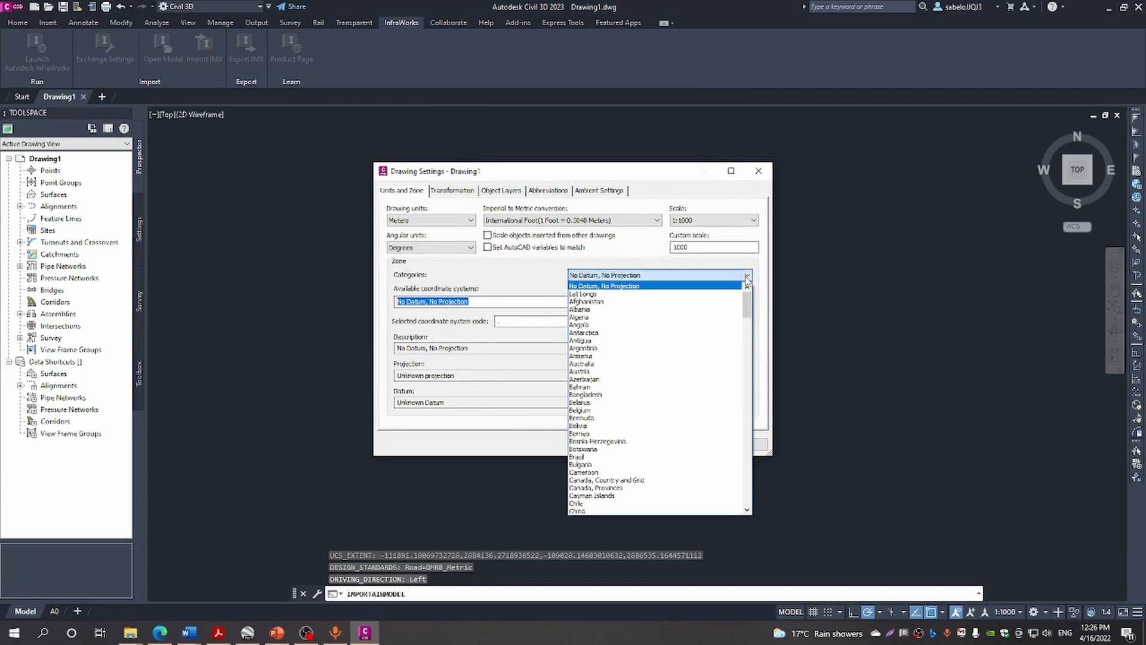
pyautogui.press('r')
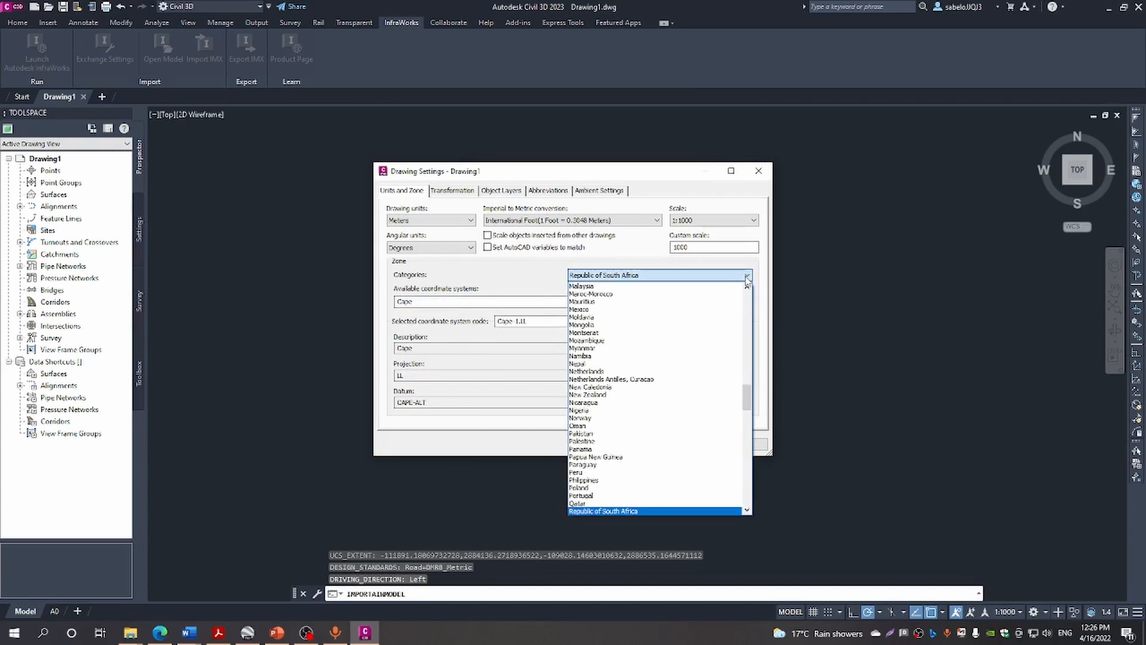
pyautogui.click(633, 511)
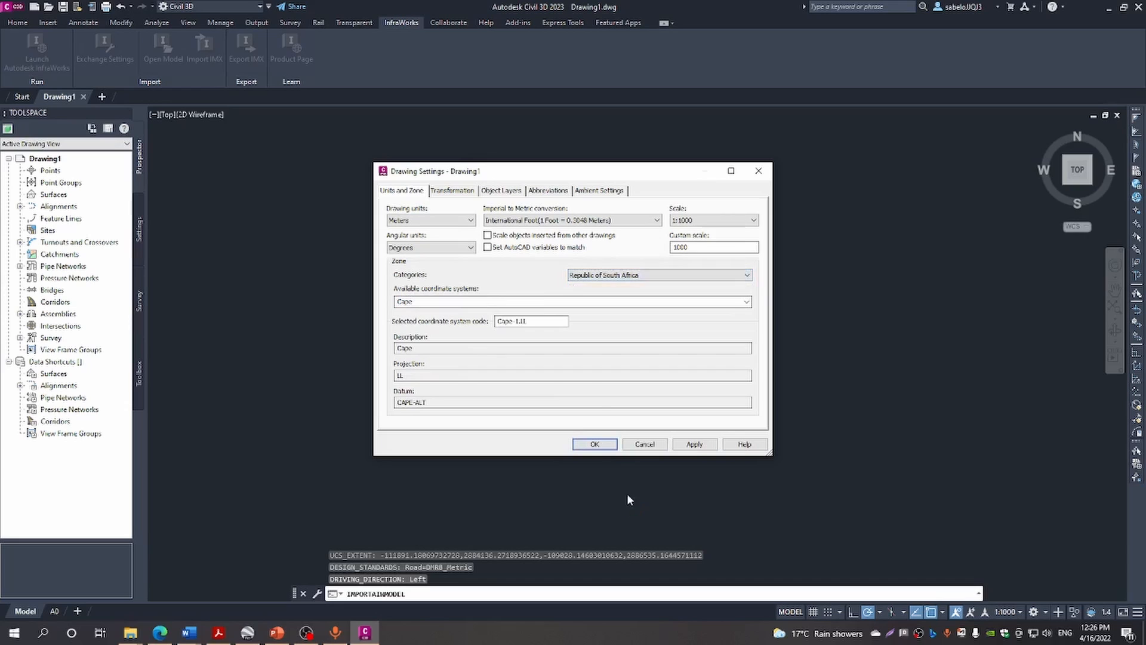
pyautogui.click(684, 302)
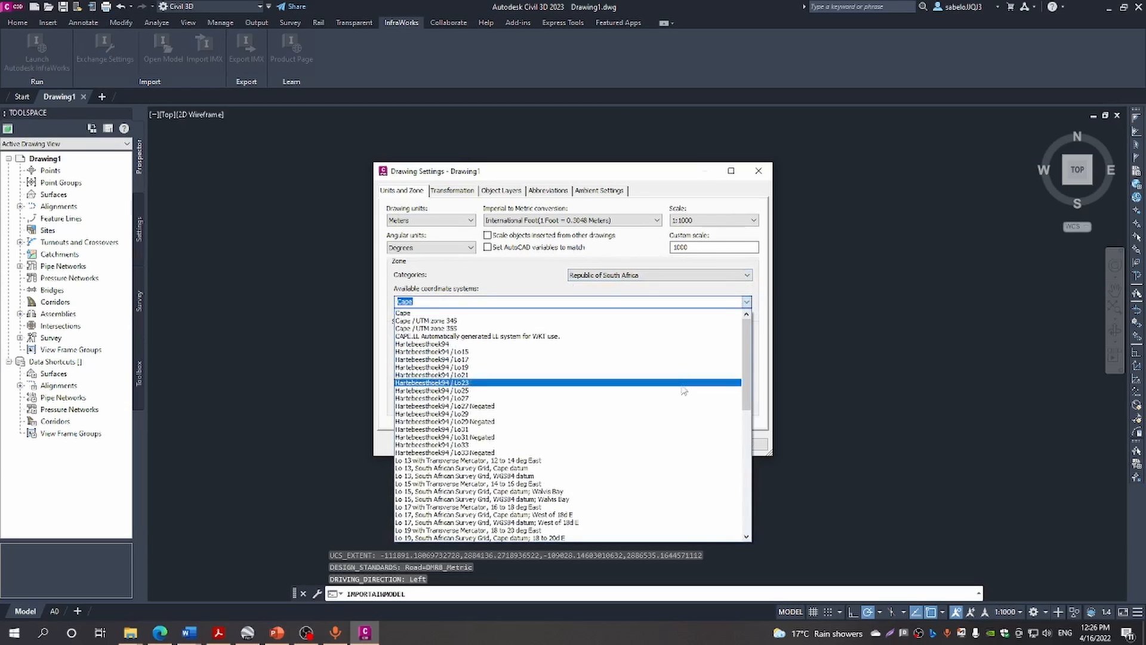
pyautogui.click(474, 406)
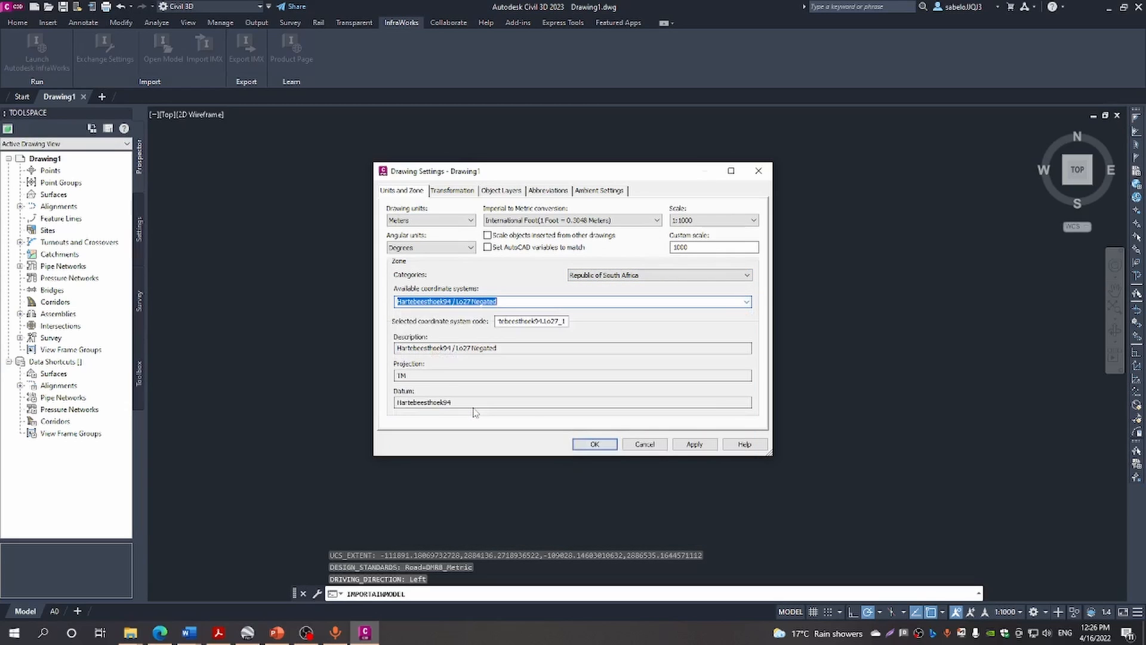
pyautogui.click(595, 444)
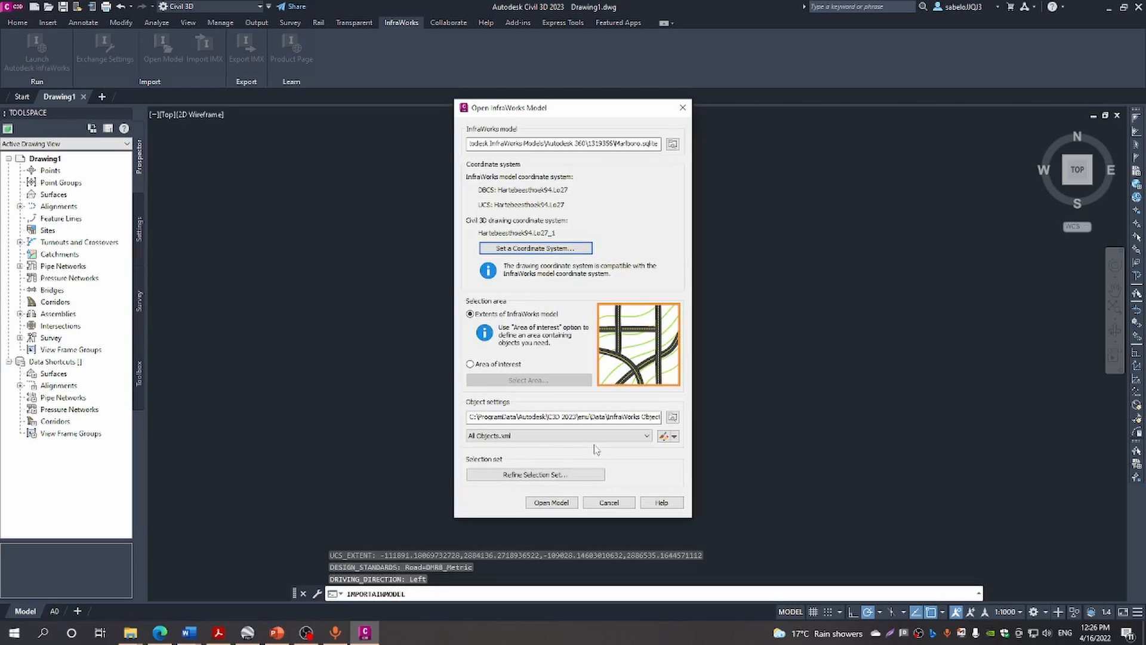
# Limit the import to an area of interest and allow online map data for selecting it
pyautogui.click(469, 364)
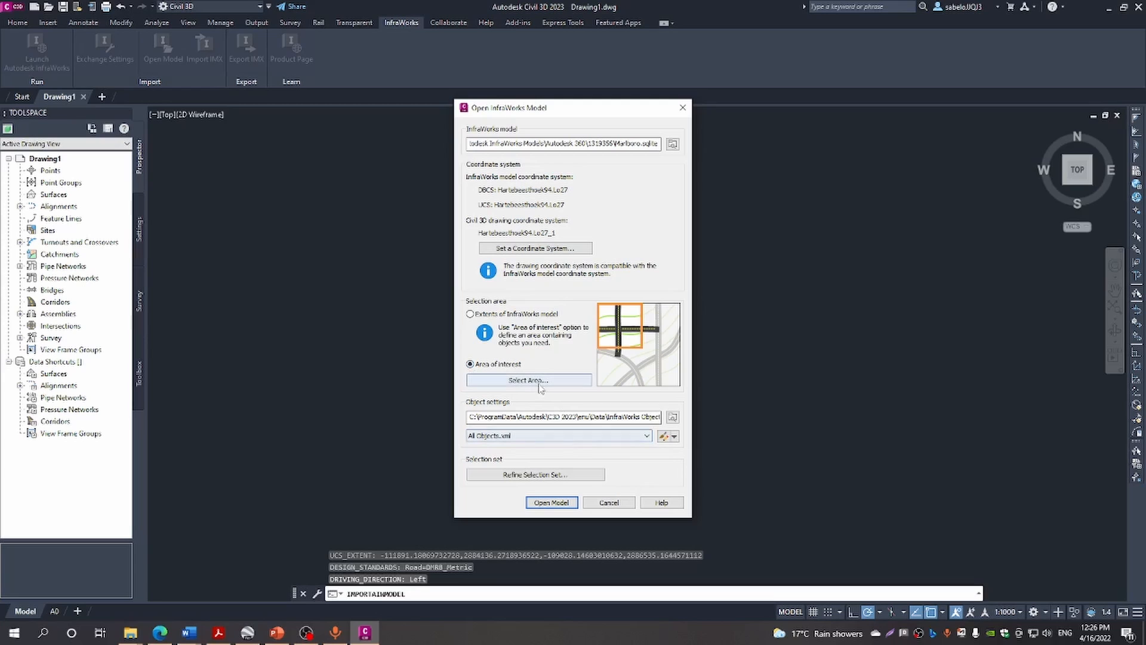
pyautogui.click(538, 382)
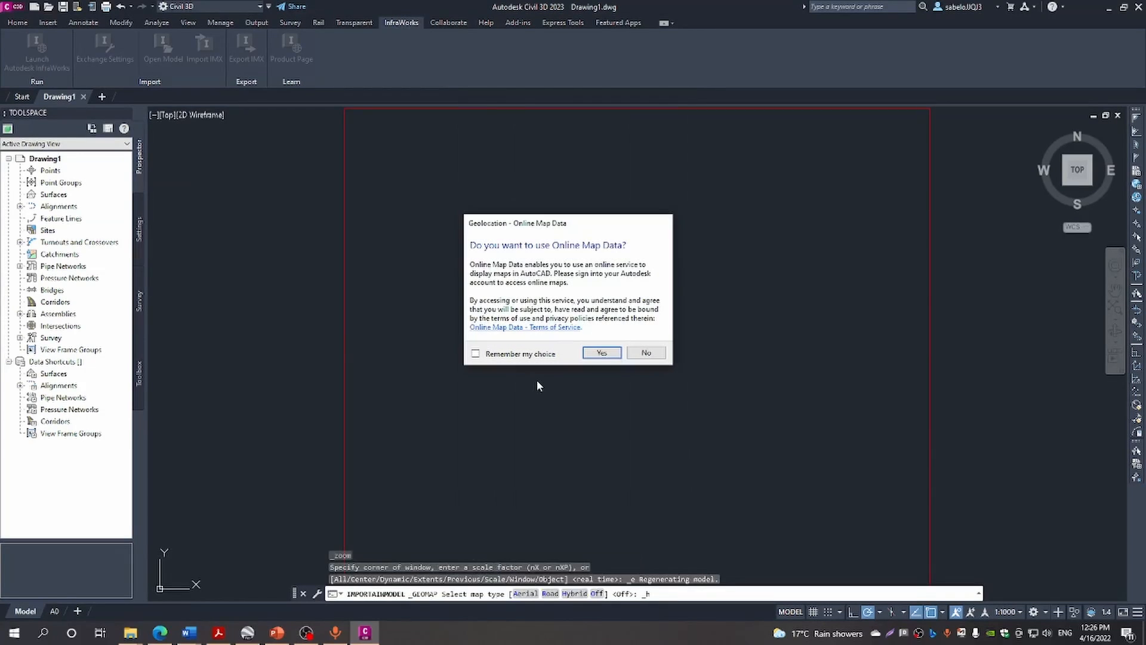
pyautogui.click(601, 353)
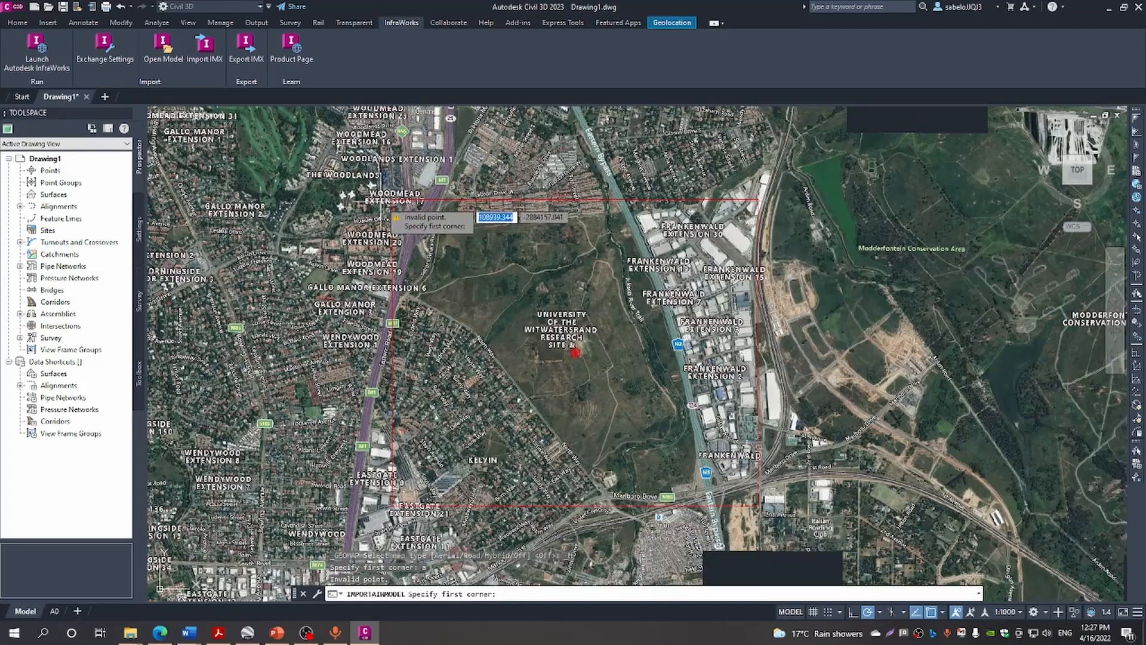
# Mark the import rectangle's two opposite corners around the university research site
pyautogui.click(392, 200)
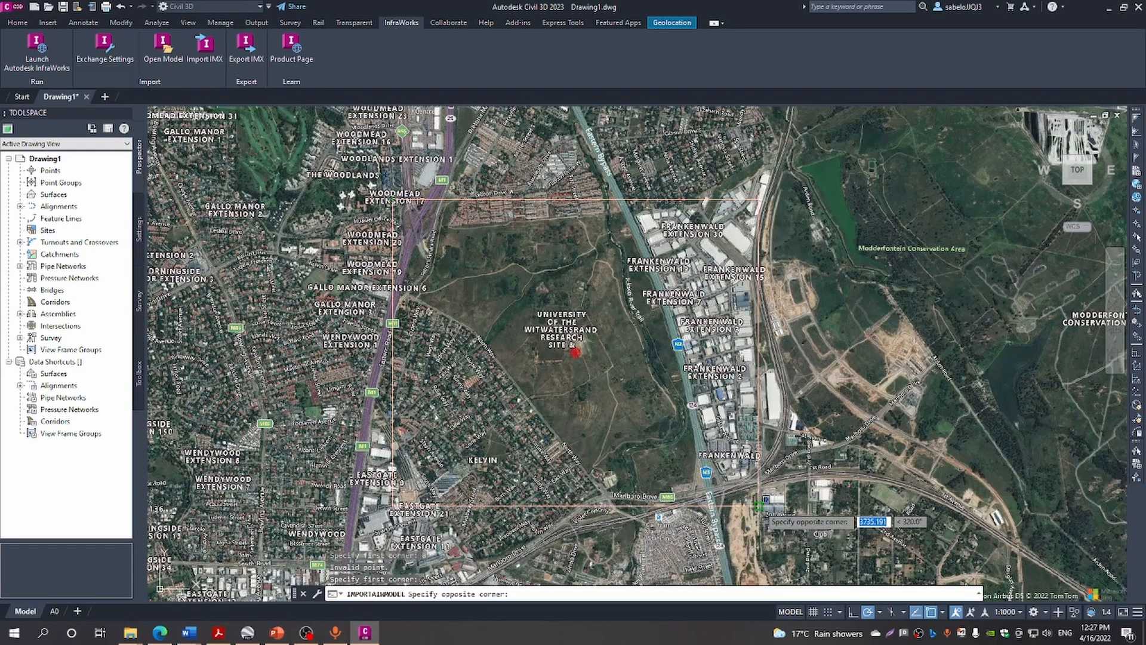
pyautogui.click(758, 506)
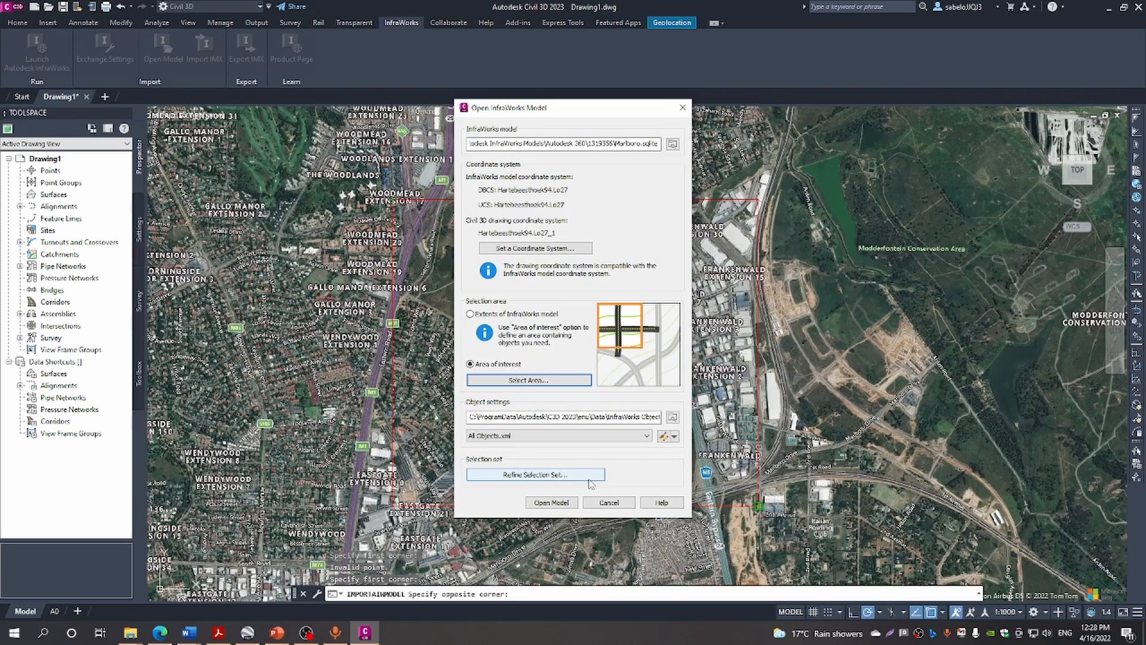
# Import the Marlboro model within the chosen area and pan toward the imported road network
pyautogui.click(567, 503)
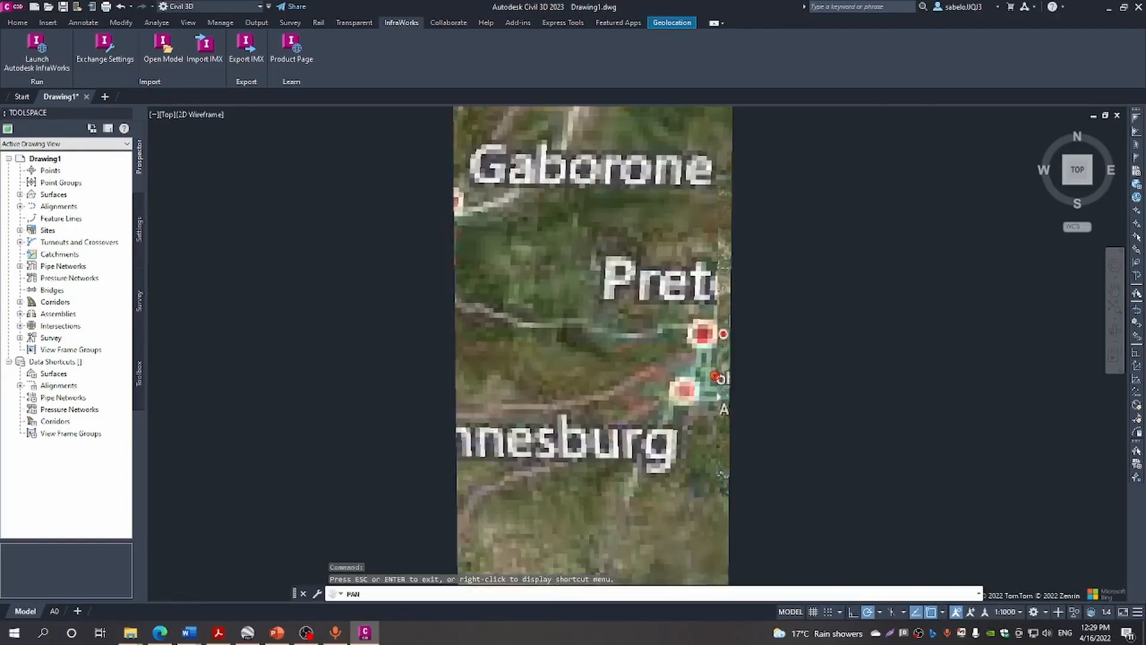
pyautogui.scroll(10, 706, 355)
pyautogui.moveTo(889, 486); pyautogui.dragTo(695, 305, button='middle')
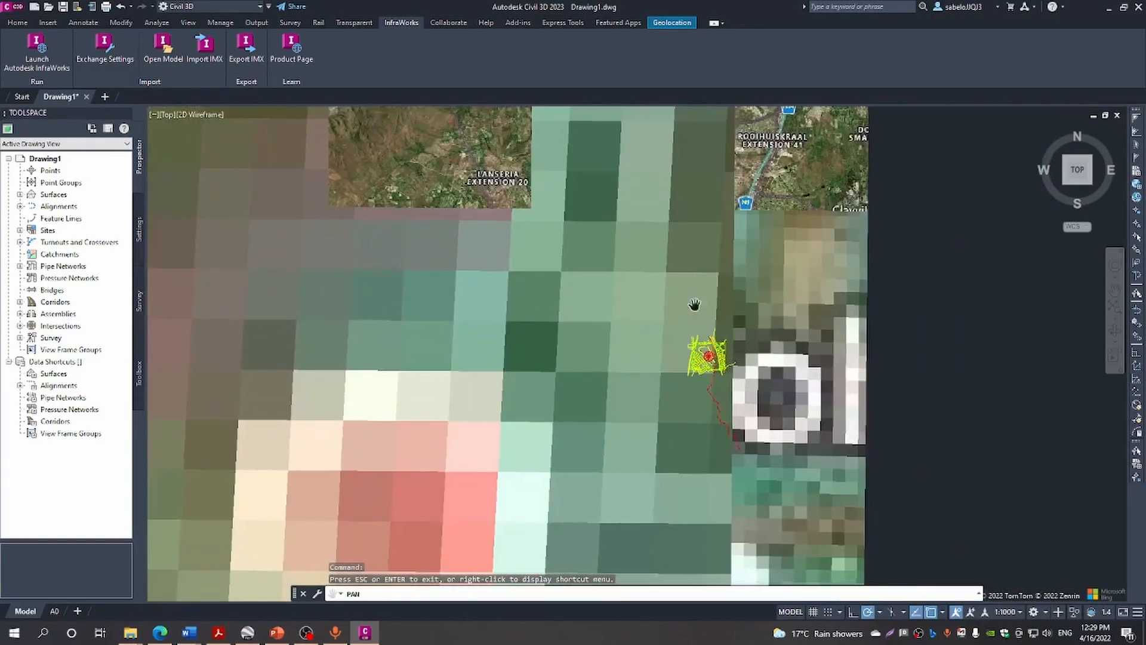
pyautogui.scroll(8, 704, 349)
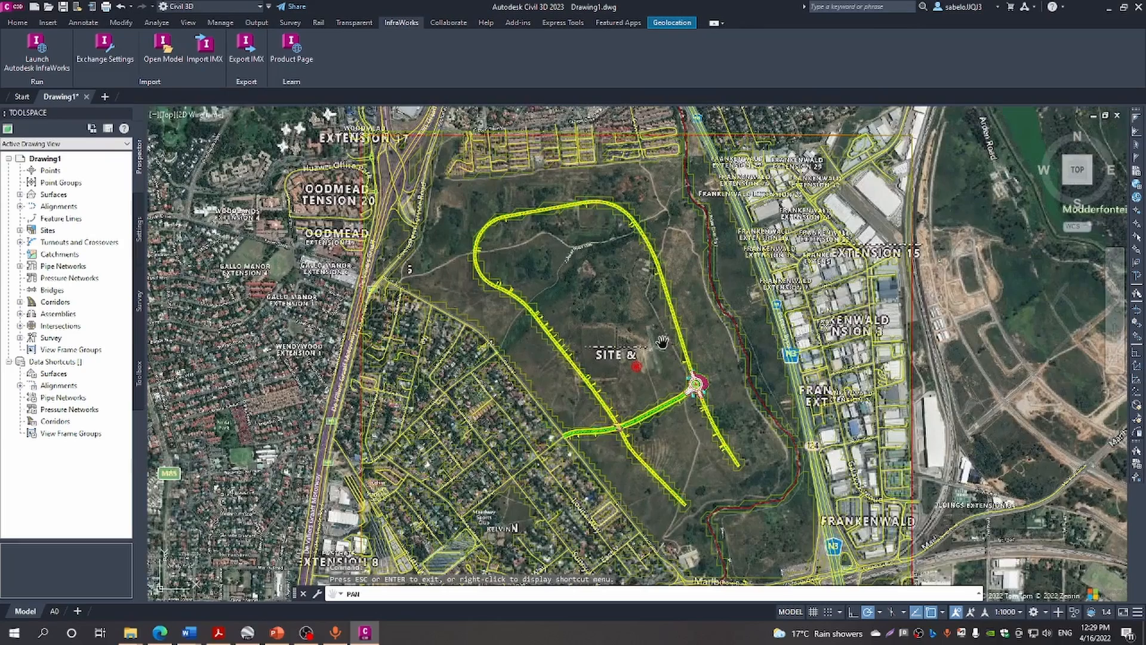
pyautogui.scroll(3, 663, 342)
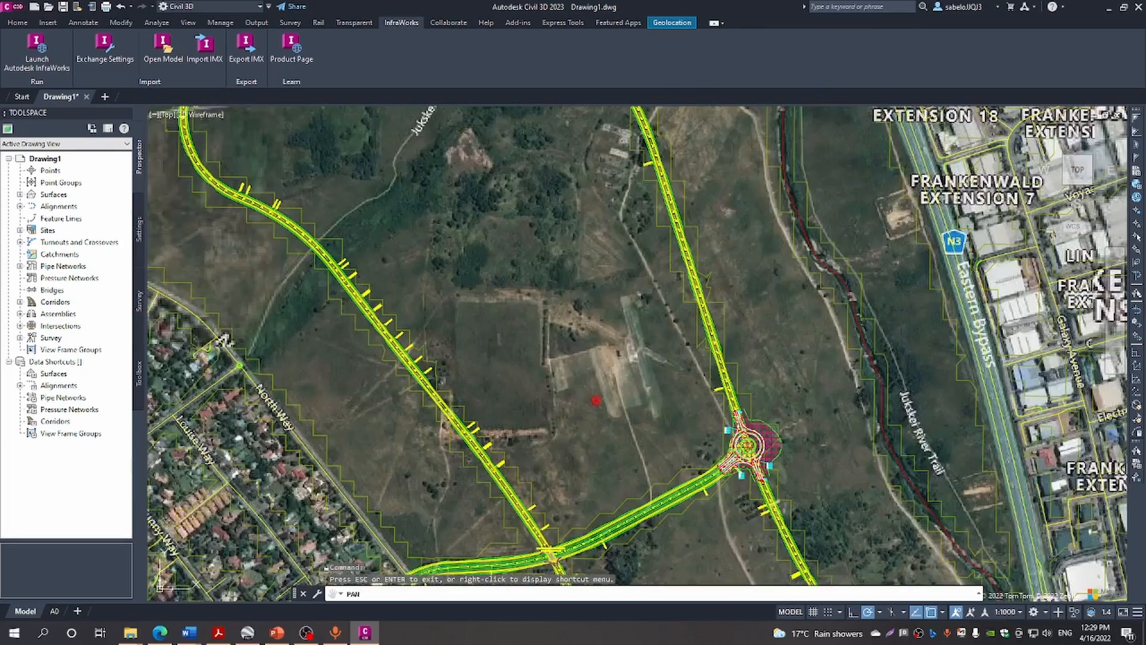
pyautogui.scroll(-3, 663, 342)
pyautogui.scroll(2, 662, 342)
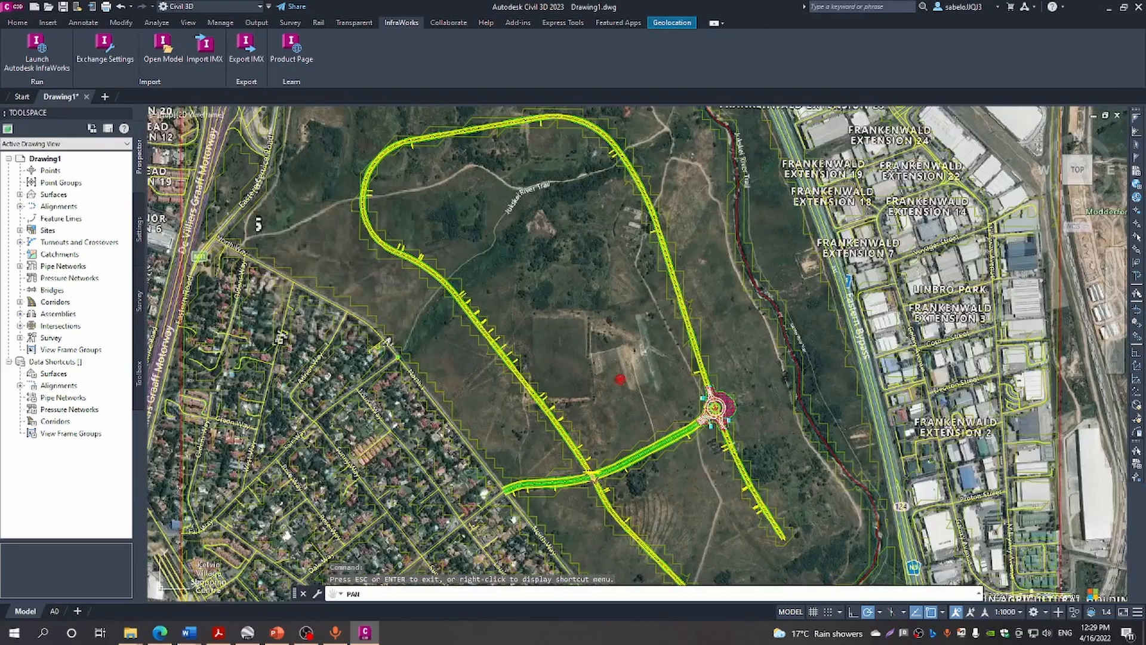
pyautogui.scroll(-2, 663, 342)
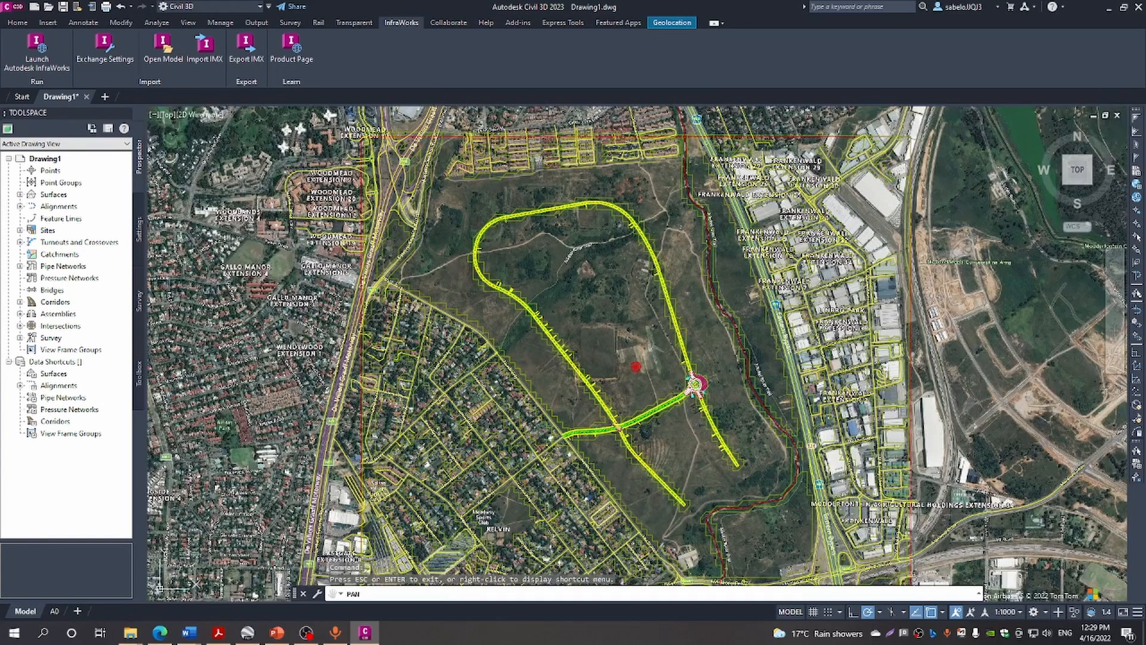
# Exit panning and zoom to frame the imported road loop and roundabout on the map
pyautogui.rightClick(577, 291)
pyautogui.click(590, 301)
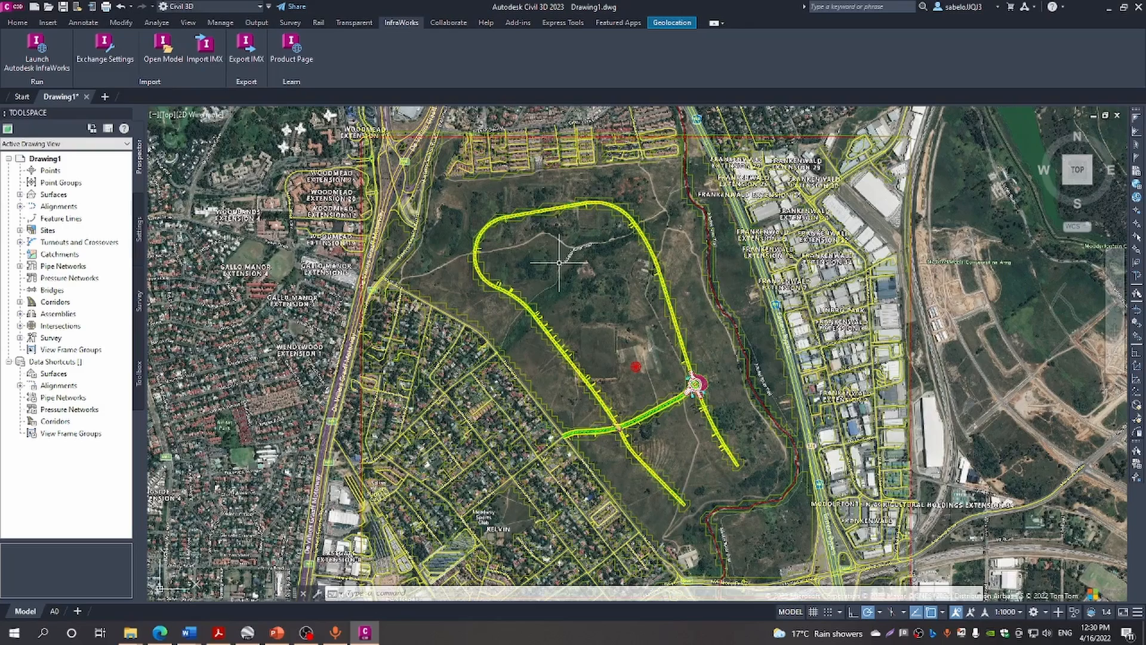
pyautogui.scroll(-2, 649, 306)
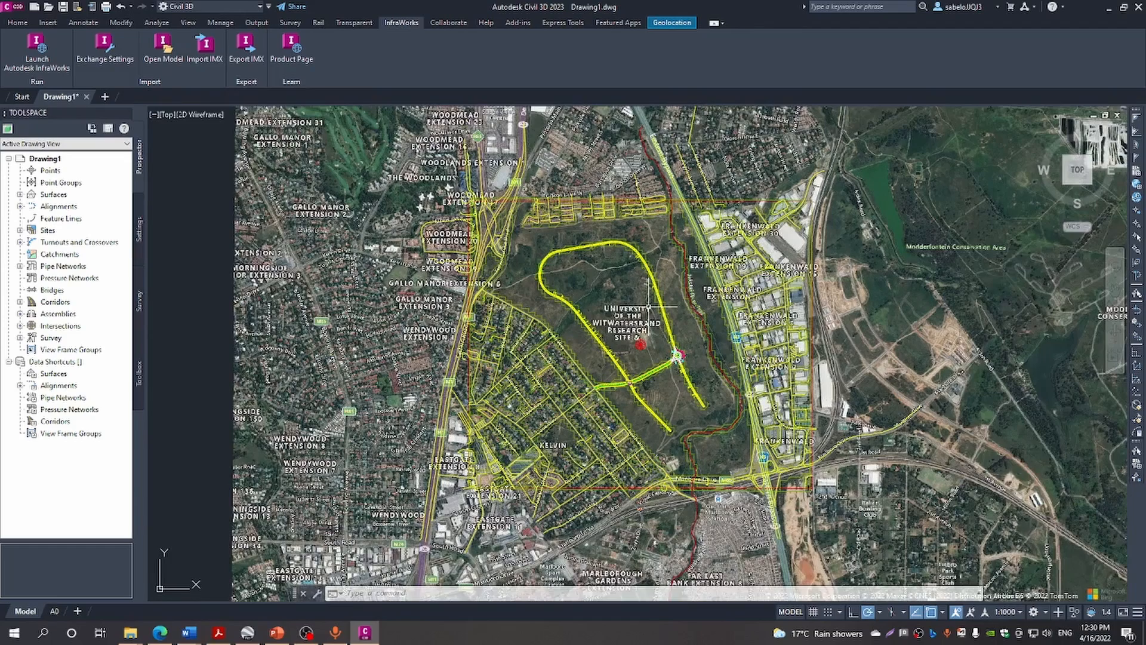
pyautogui.scroll(2, 649, 305)
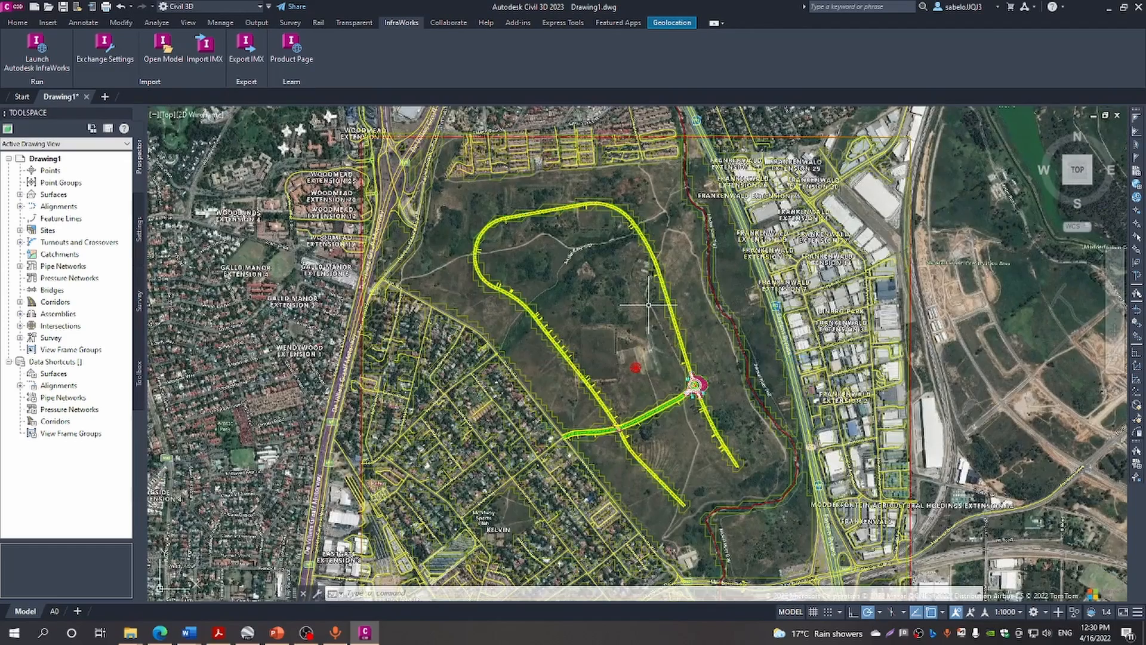
pyautogui.scroll(2, 649, 304)
pyautogui.scroll(-1, 649, 304)
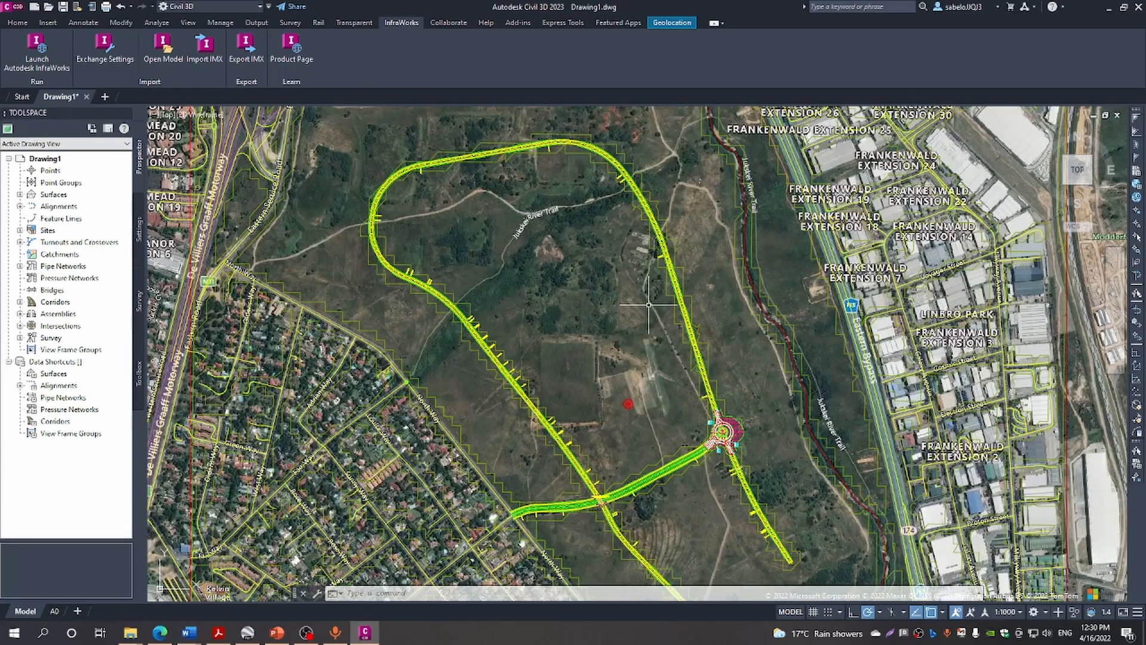
pyautogui.scroll(1, 649, 305)
pyautogui.scroll(4, 679, 410)
pyautogui.scroll(-6, 679, 410)
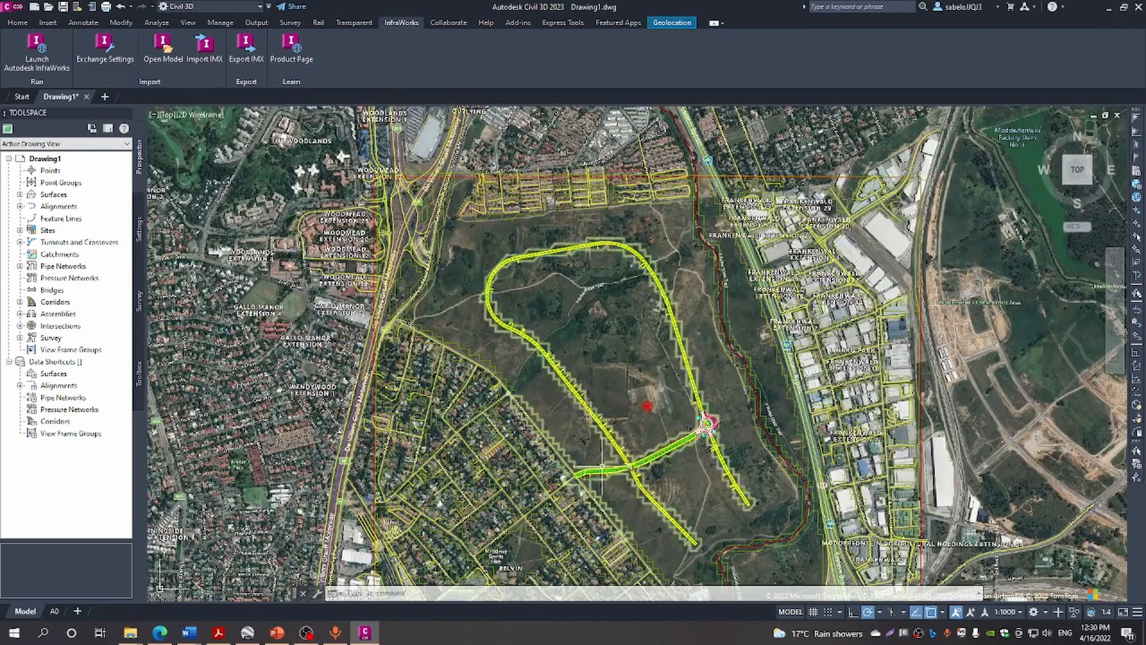
pyautogui.scroll(9, 613, 463)
pyautogui.scroll(-7, 611, 447)
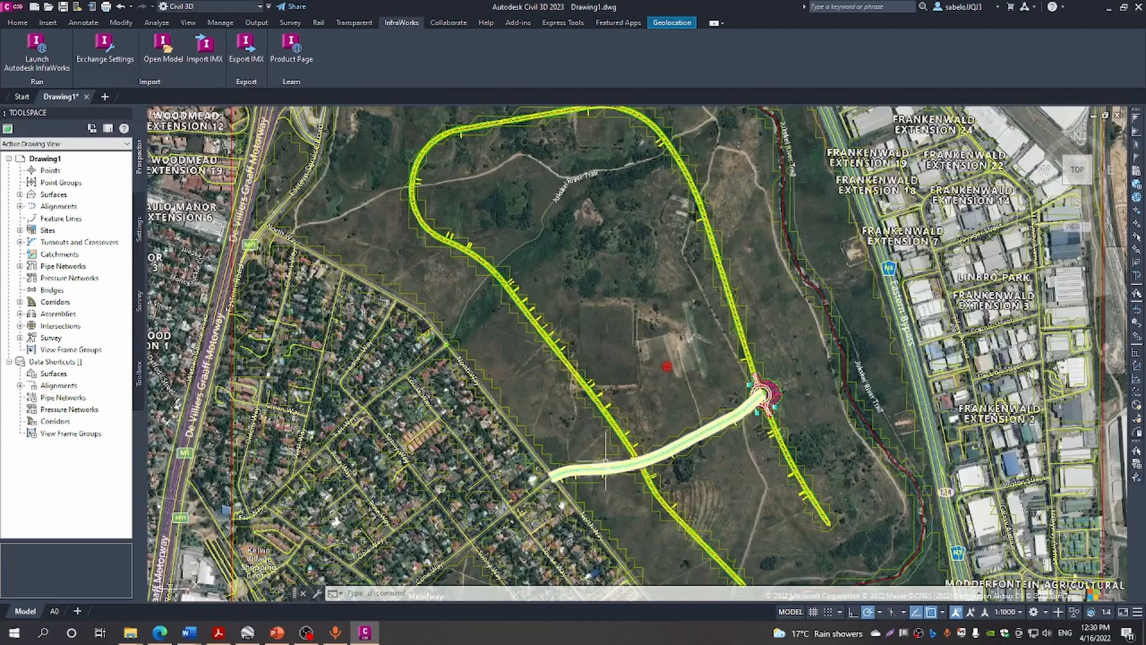
# Open the AIW_Existing_Ground surface style from Prospector and close it unchanged
pyautogui.click(611, 443)
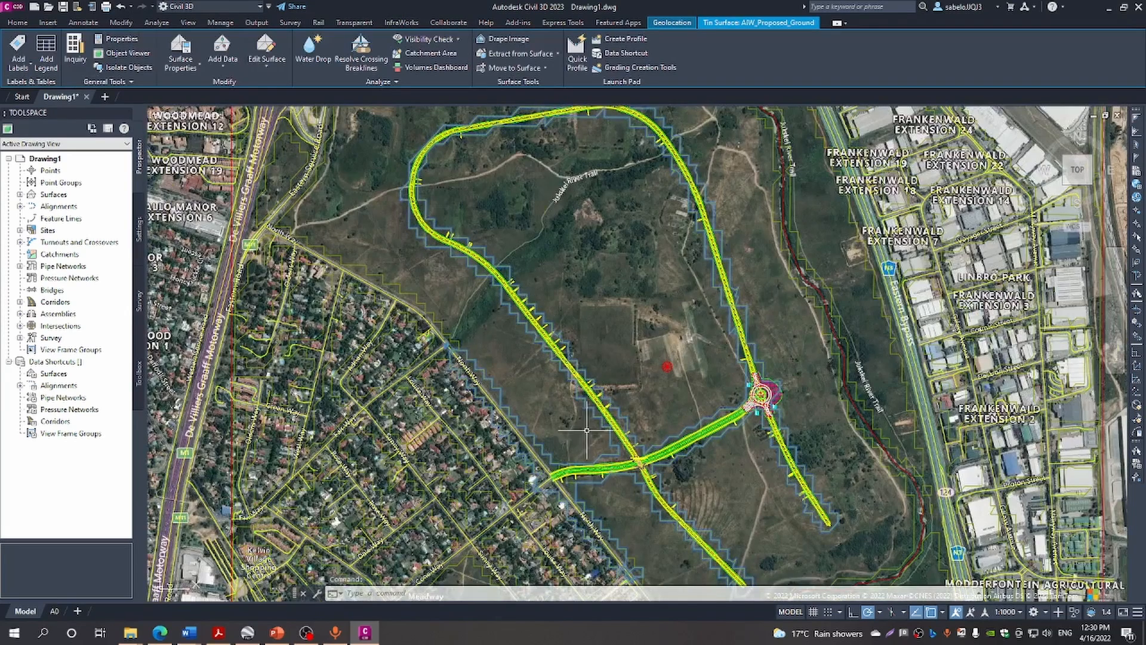
pyautogui.click(20, 195)
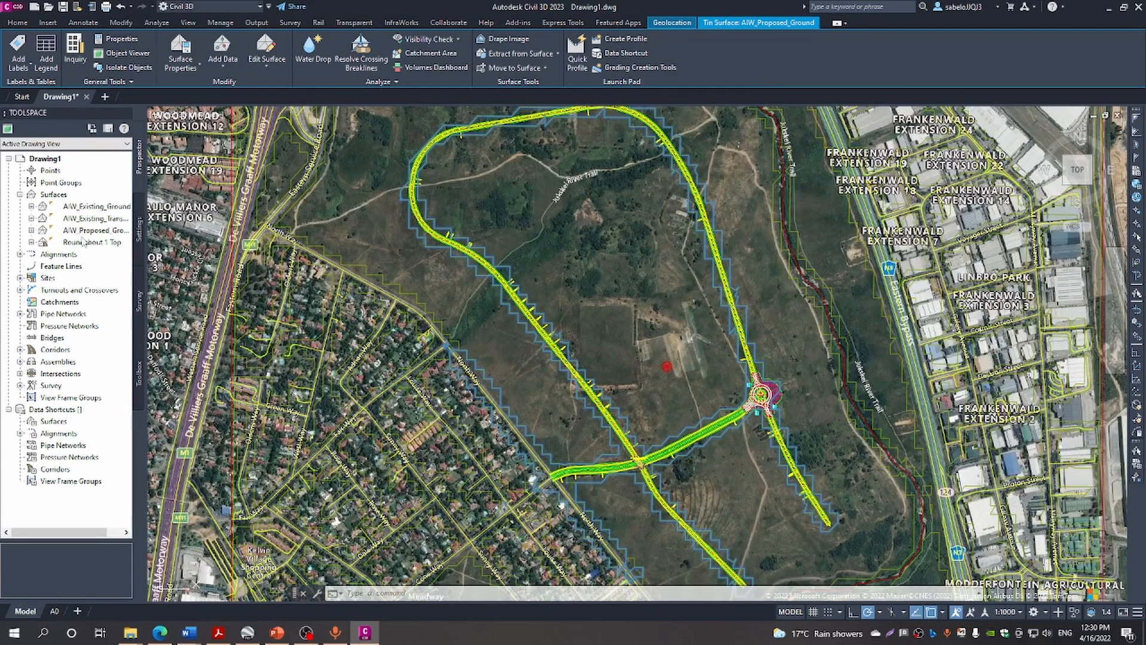
pyautogui.click(98, 208)
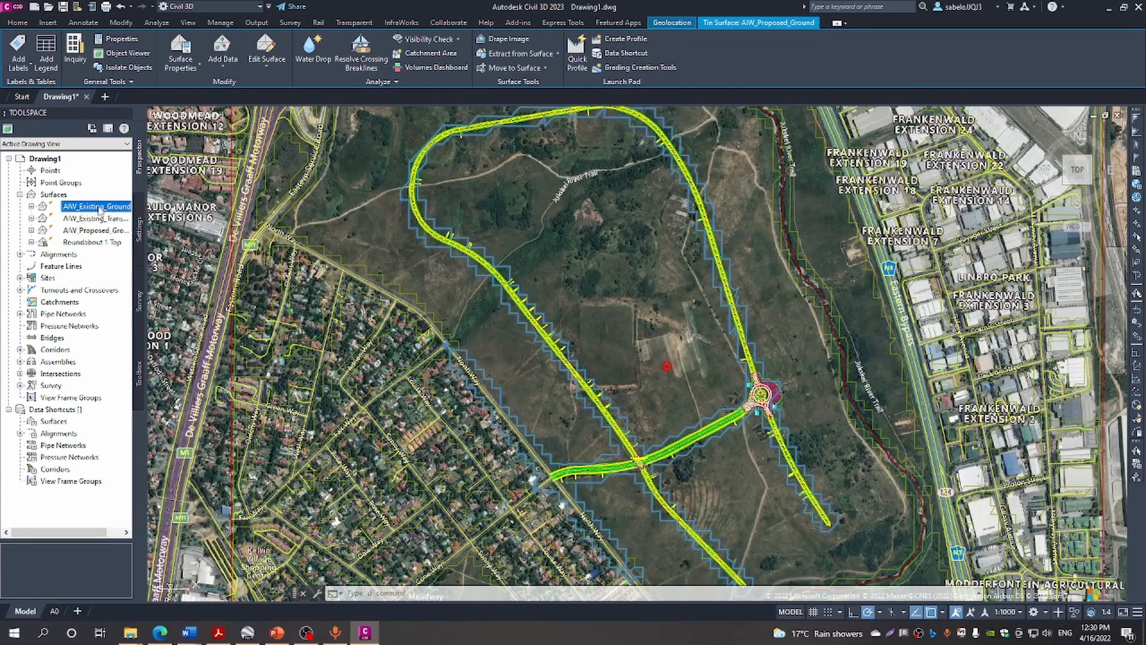
pyautogui.rightClick(100, 209)
pyautogui.click(136, 226)
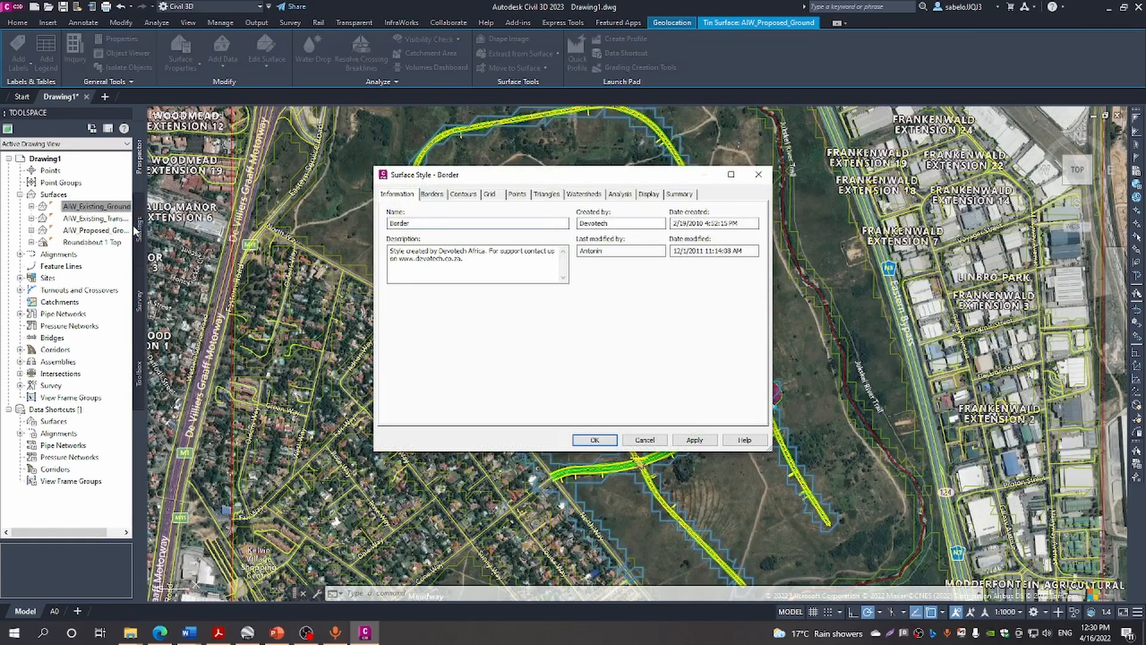
pyautogui.click(645, 440)
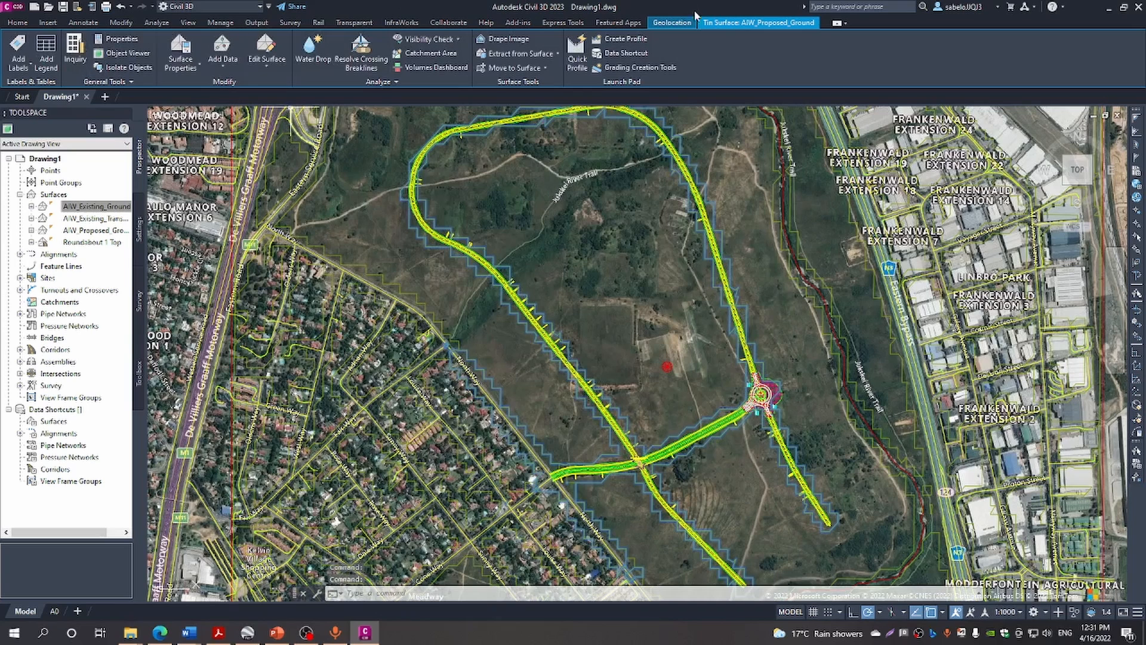
# Switch the Geolocation background map from Map Hybrid to Map Off
pyautogui.click(677, 23)
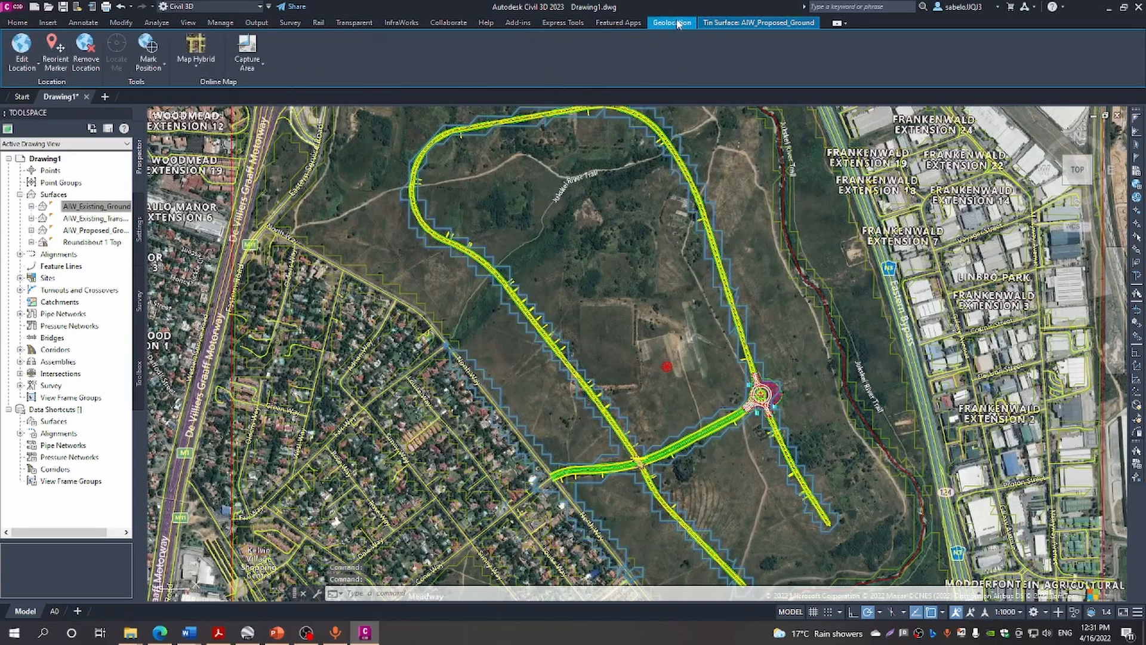
pyautogui.click(195, 65)
pyautogui.click(195, 156)
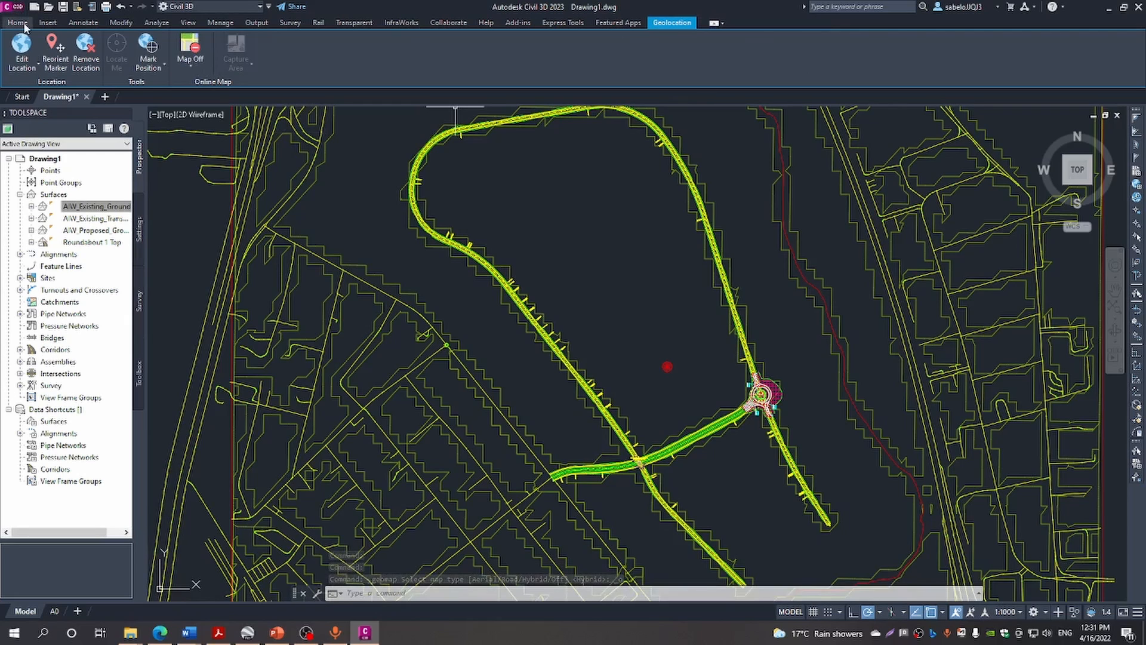
# Turn on Triangles visibility in the AIW_Existing_Ground surface style's Display settings
pyautogui.click(89, 208)
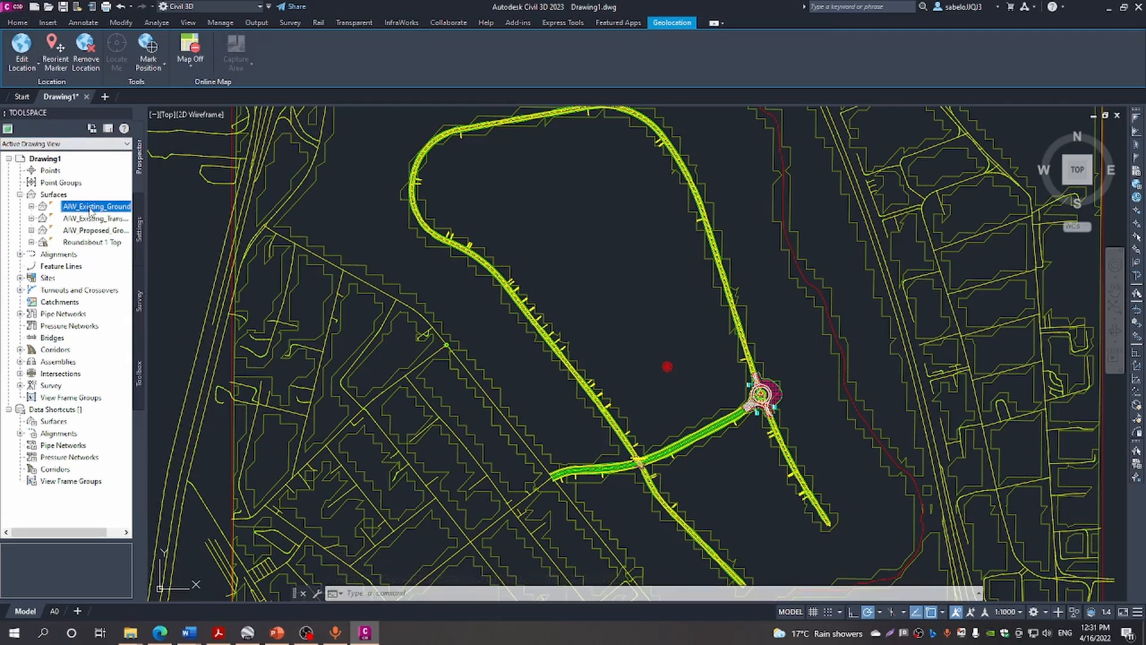
pyautogui.rightClick(90, 208)
pyautogui.click(116, 225)
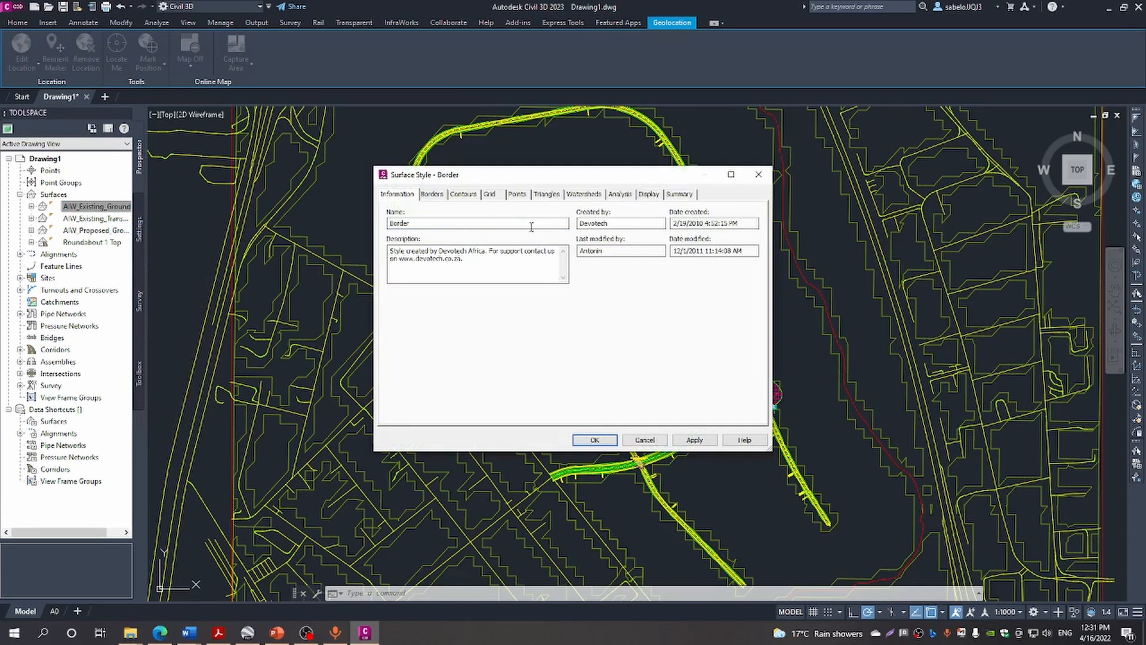
pyautogui.click(464, 194)
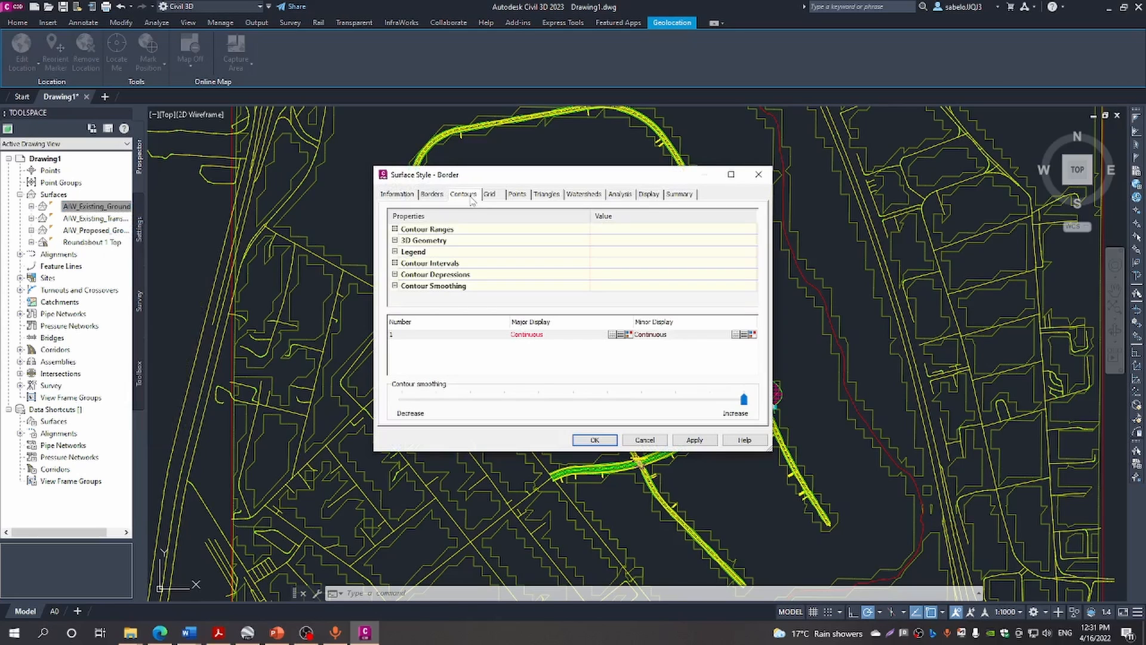
pyautogui.click(539, 196)
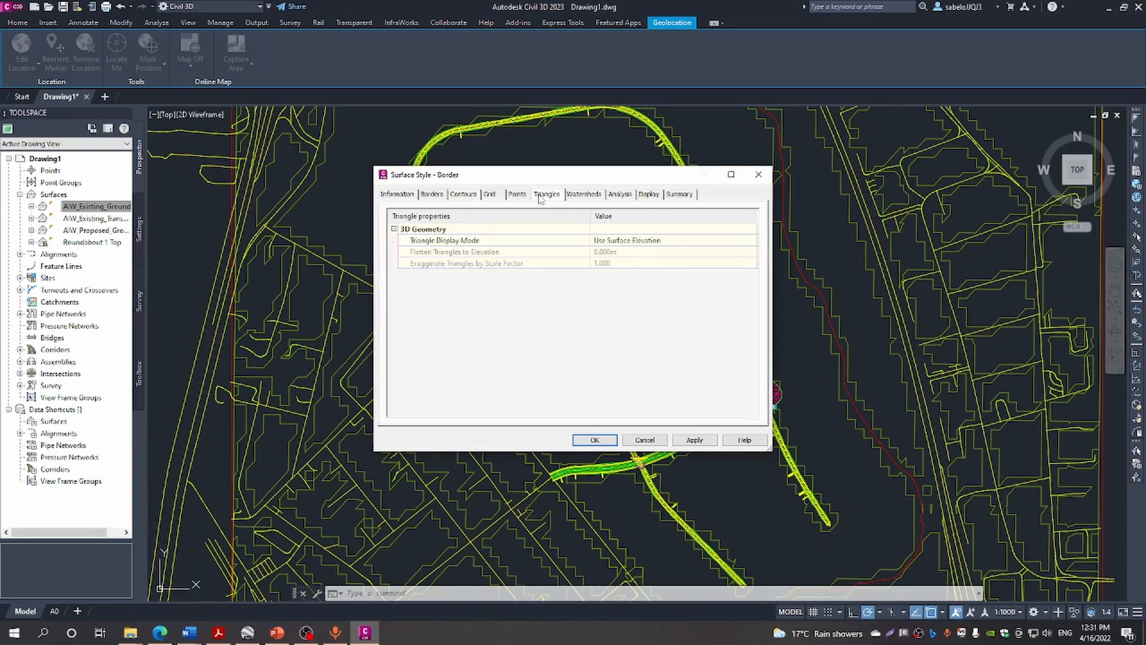
pyautogui.click(650, 197)
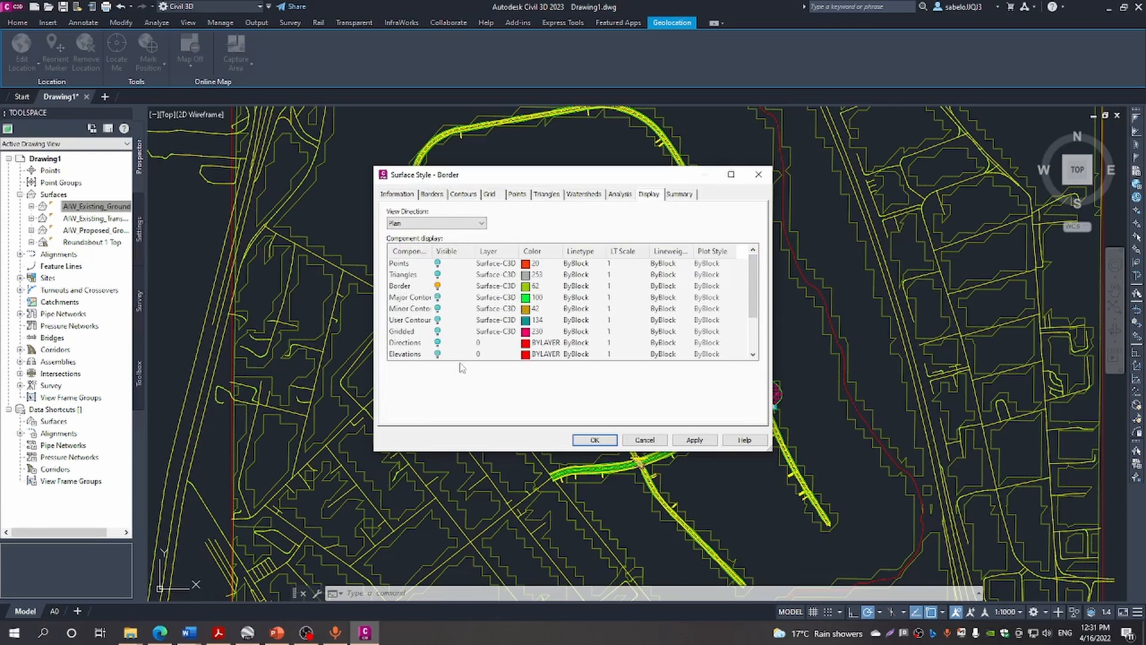
pyautogui.click(437, 275)
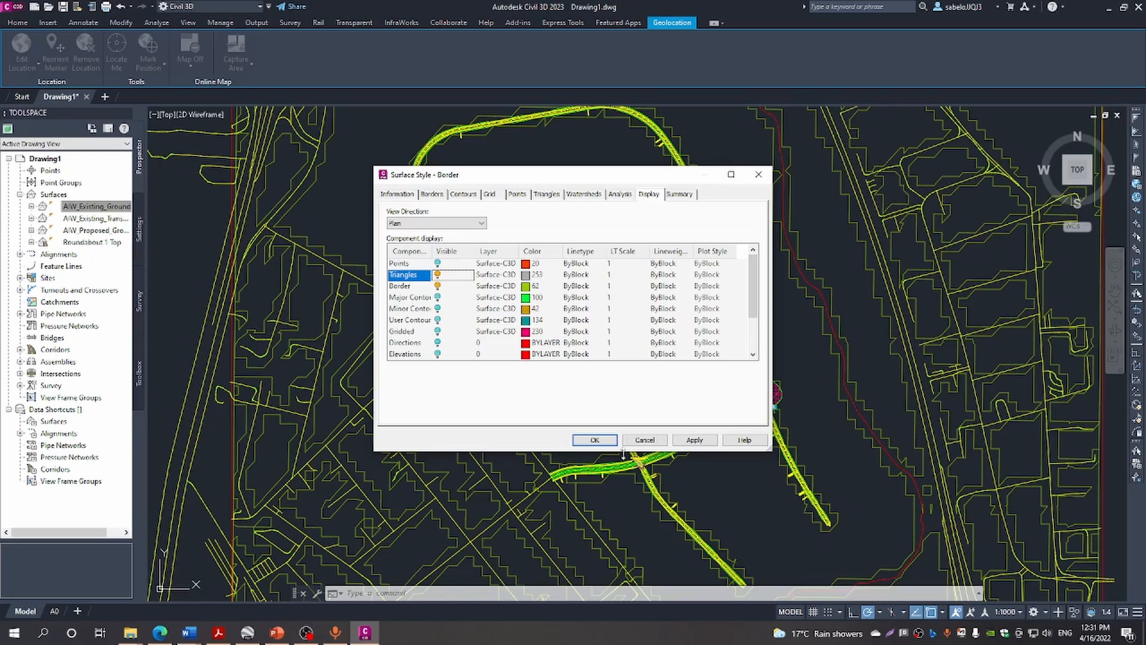
pyautogui.click(591, 440)
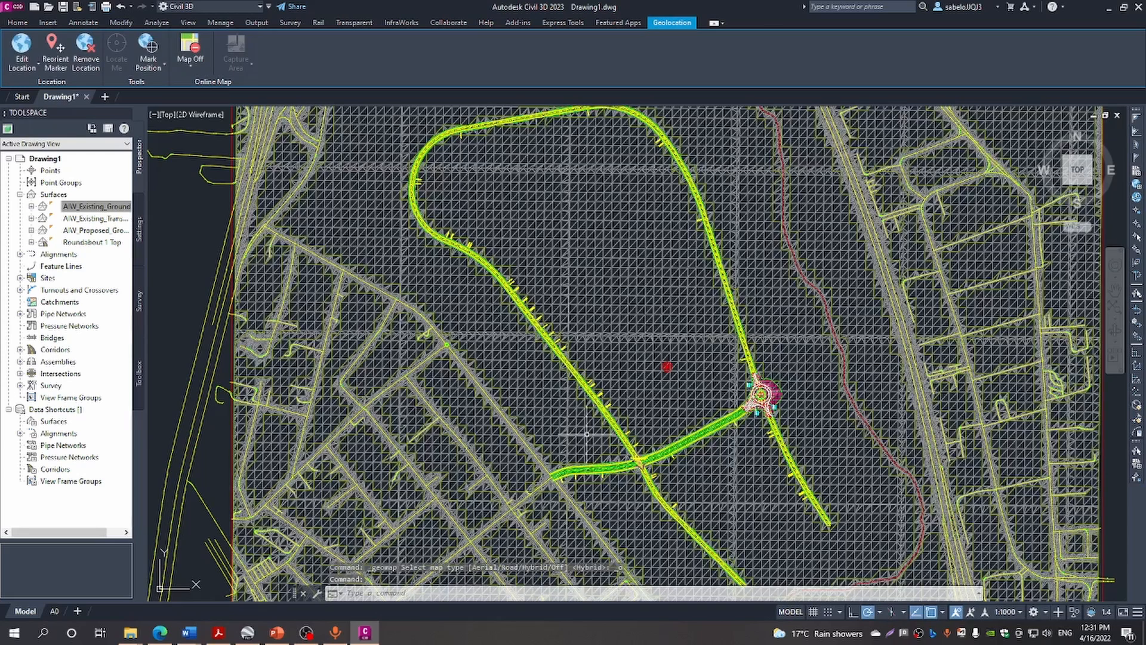
pyautogui.scroll(5, 537, 355)
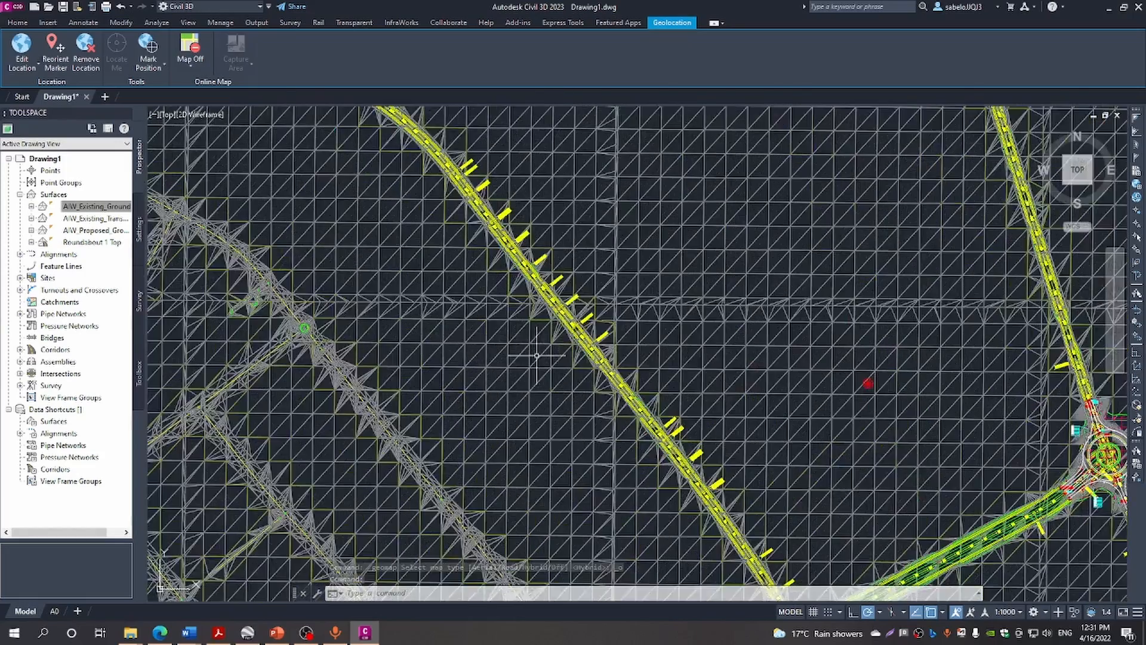
pyautogui.scroll(-6, 537, 356)
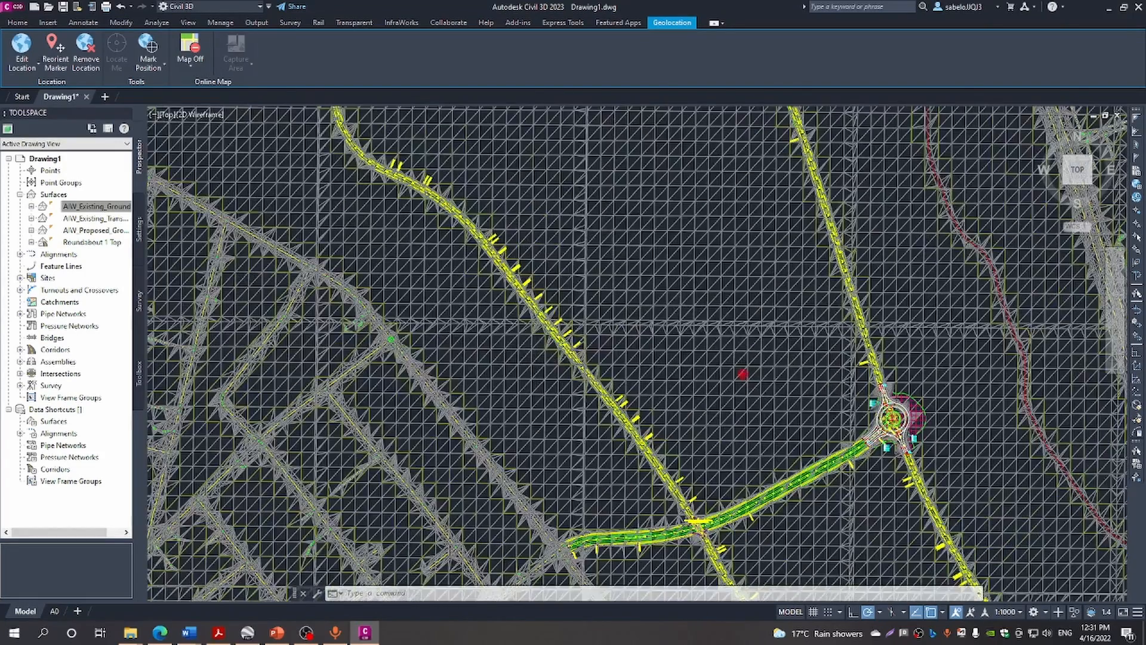
pyautogui.scroll(-5, 540, 370)
pyautogui.scroll(6, 525, 346)
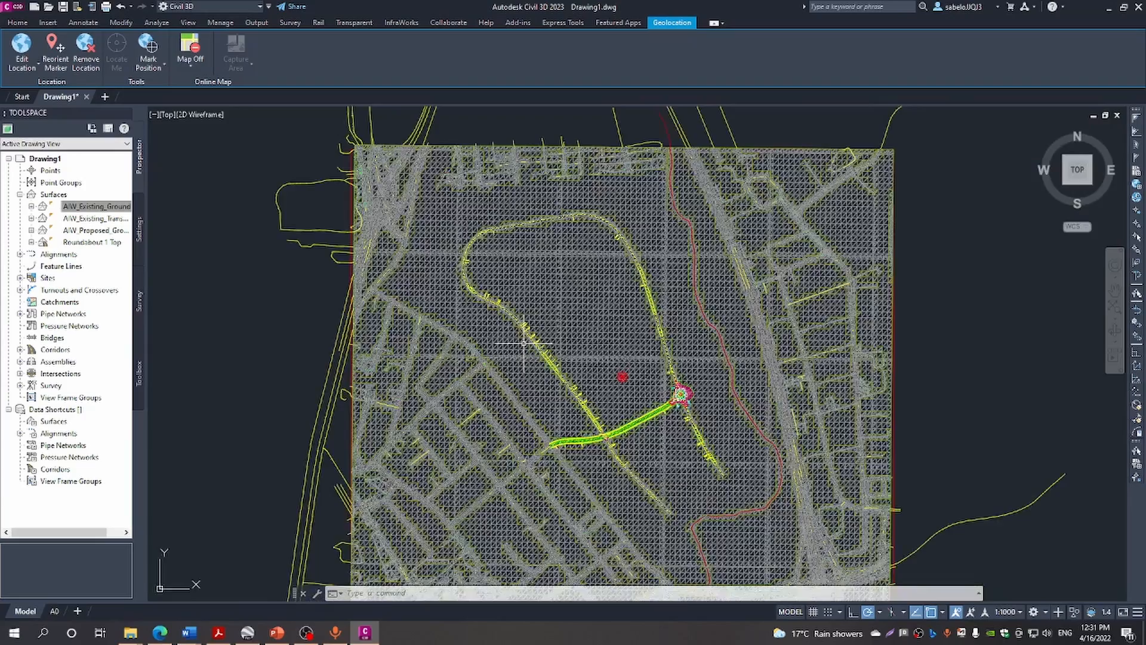
pyautogui.scroll(4, 524, 344)
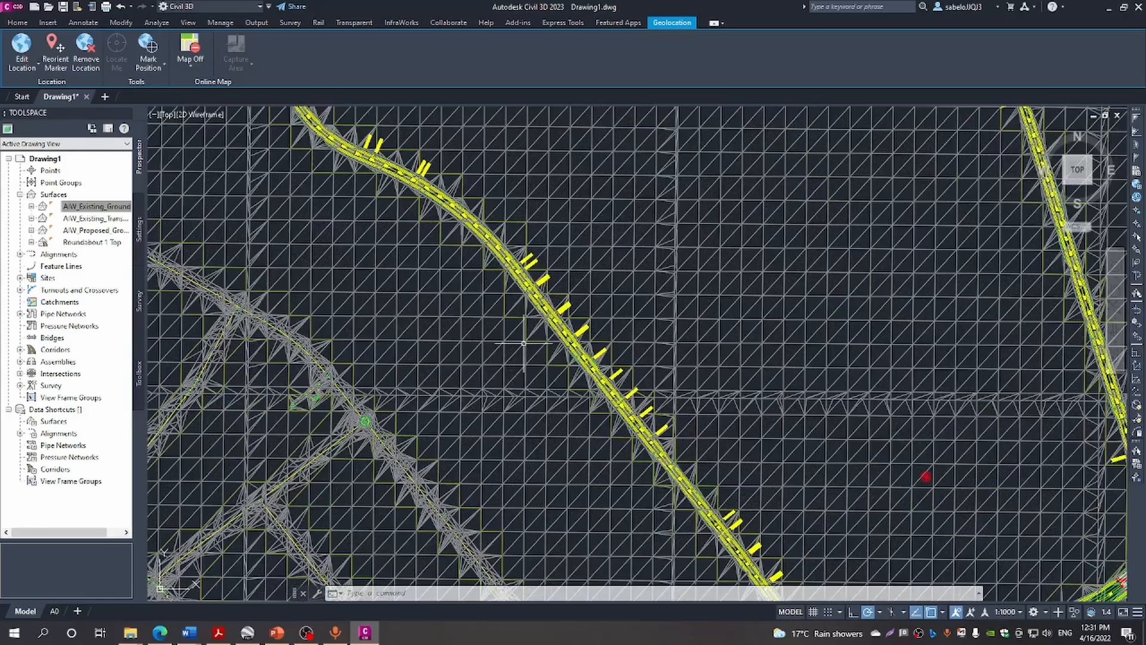
pyautogui.scroll(-2, 523, 344)
pyautogui.scroll(-2, 524, 344)
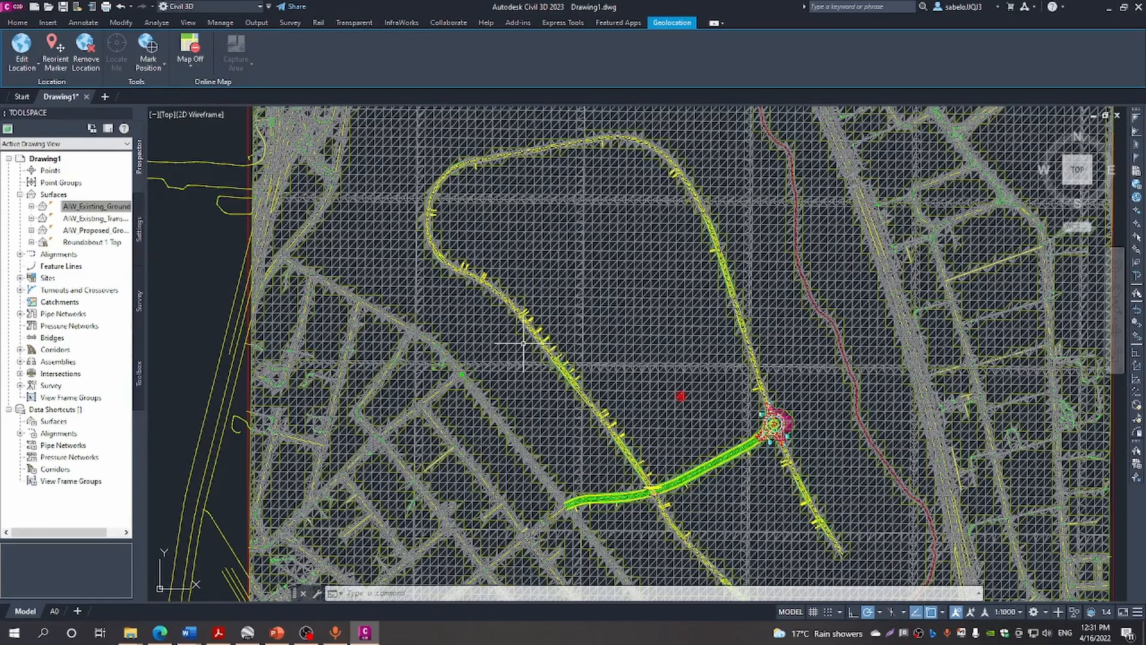
pyautogui.scroll(-2, 523, 344)
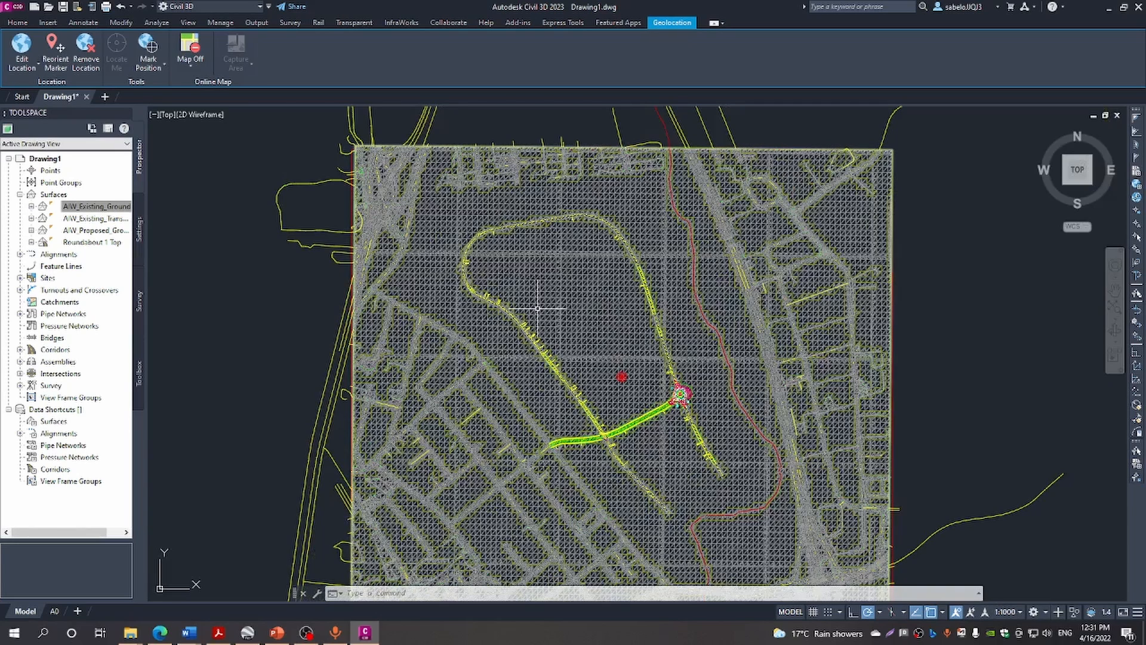
pyautogui.scroll(-4, 537, 309)
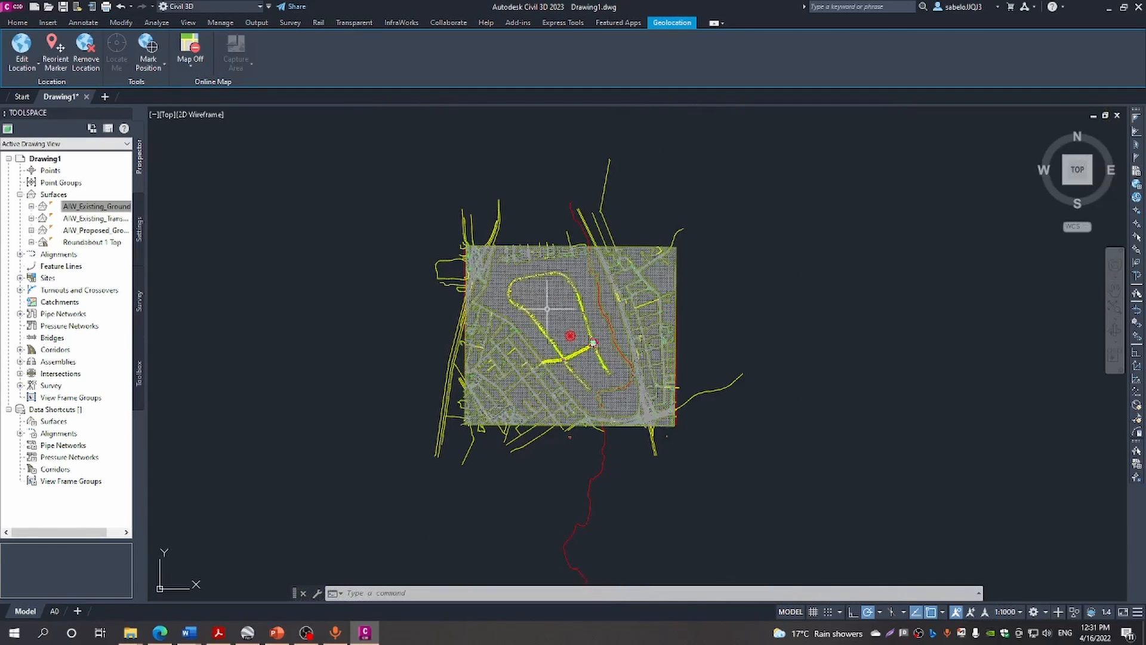
pyautogui.scroll(4, 546, 315)
pyautogui.scroll(6, 547, 316)
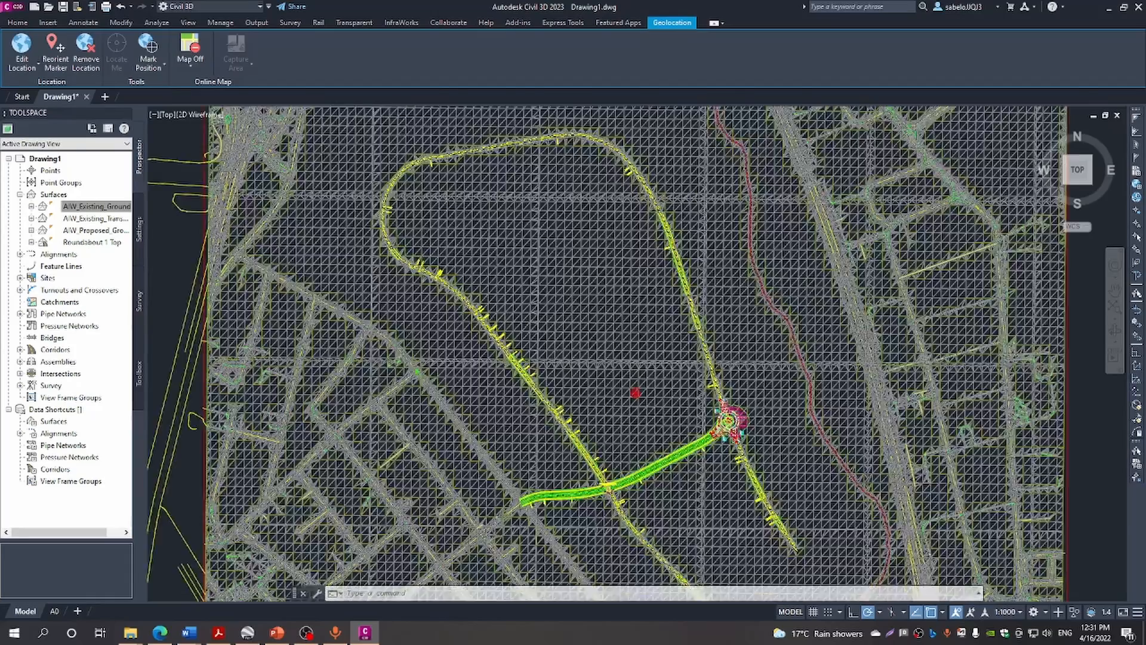
pyautogui.scroll(-5, 548, 315)
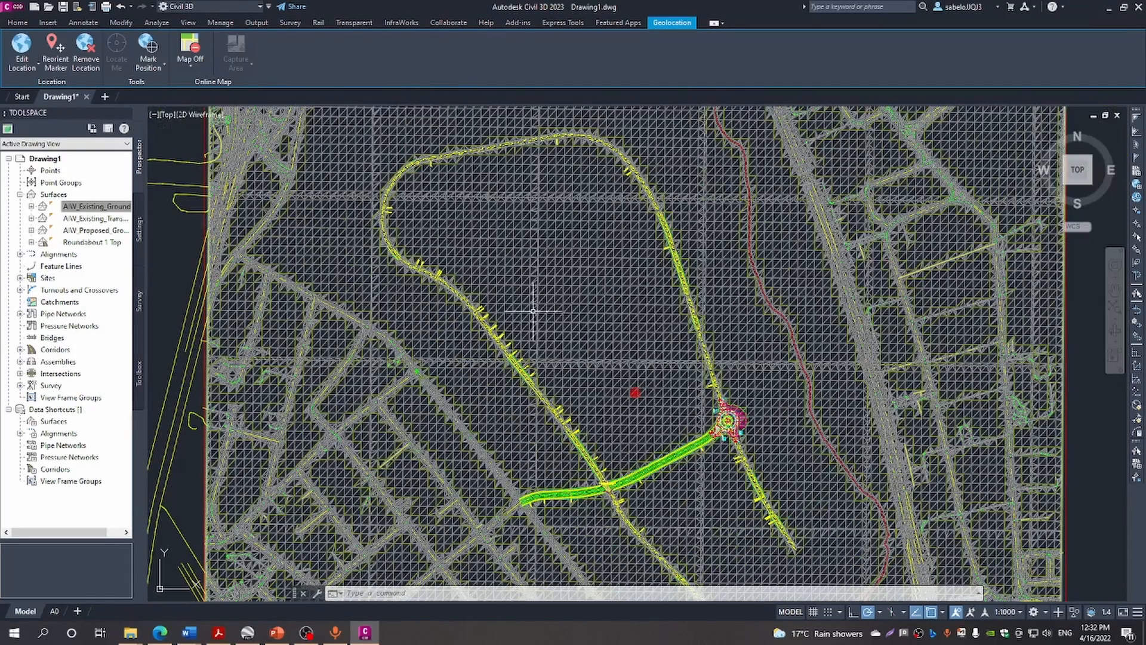
pyautogui.scroll(-4, 531, 311)
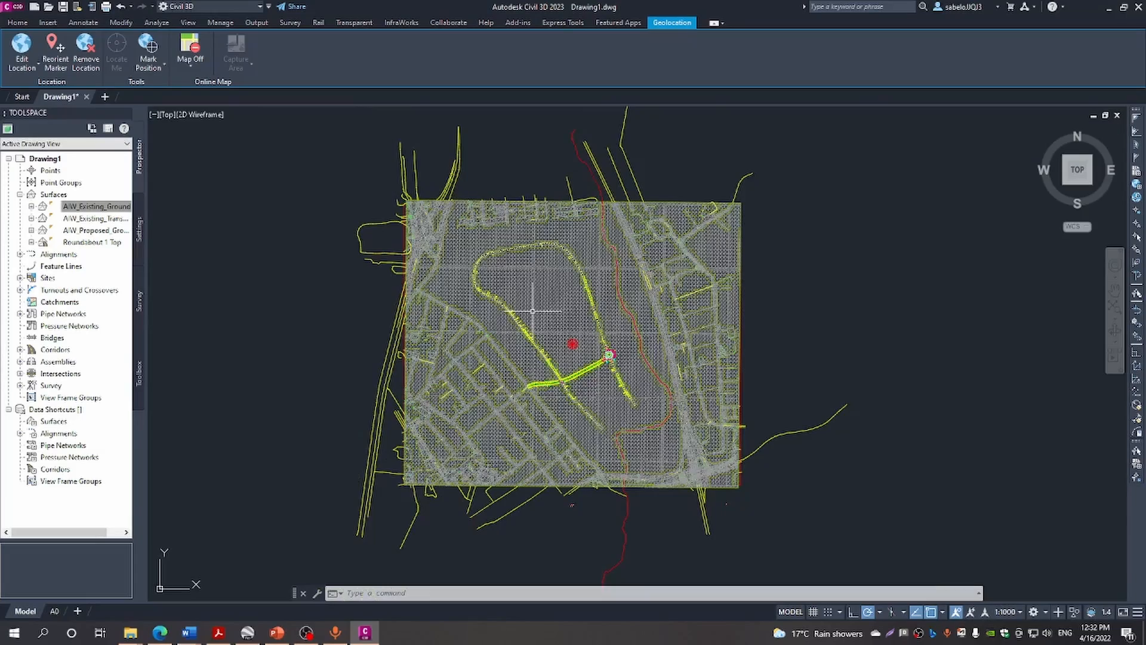
pyautogui.scroll(6, 501, 309)
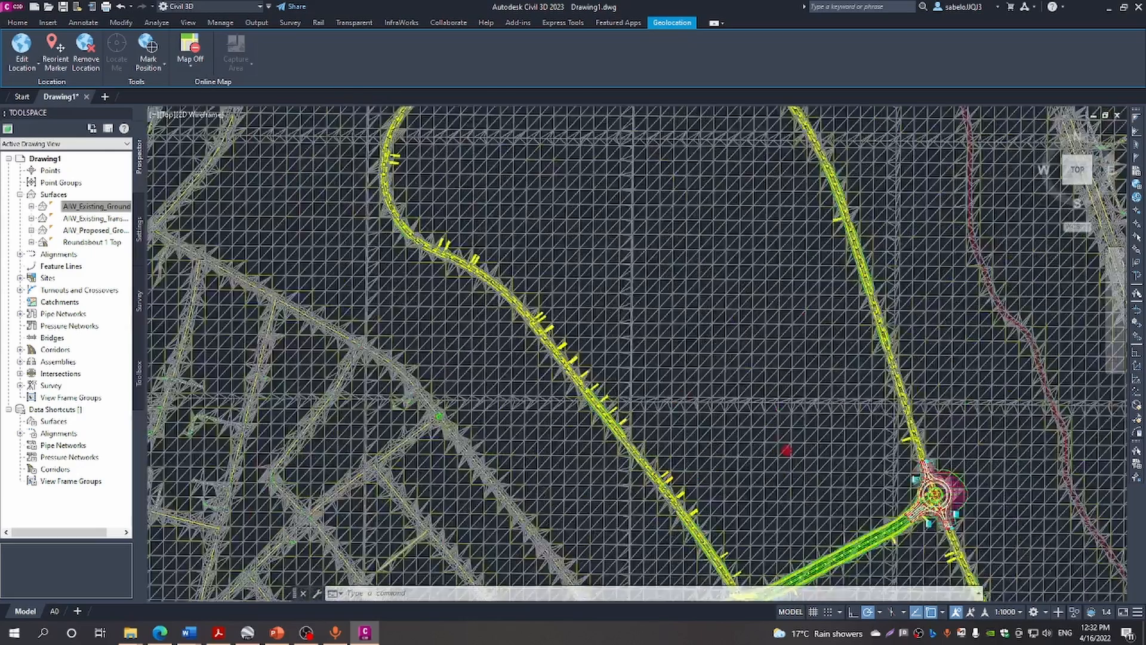
pyautogui.scroll(2, 502, 308)
pyautogui.scroll(-4, 501, 308)
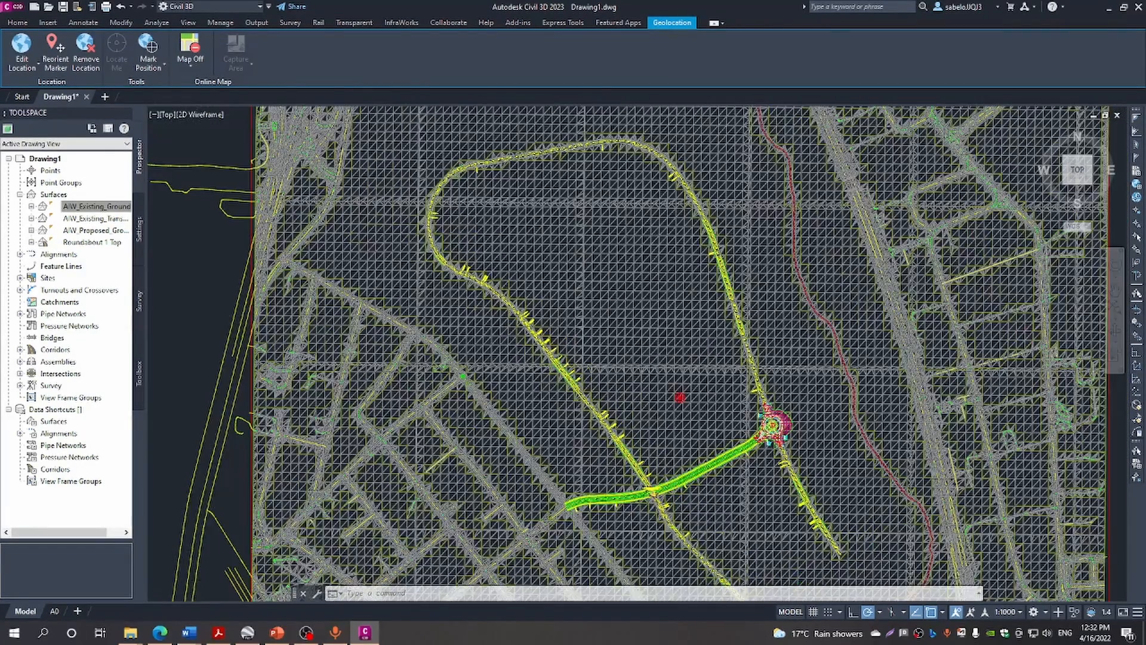
pyautogui.scroll(-2, 501, 309)
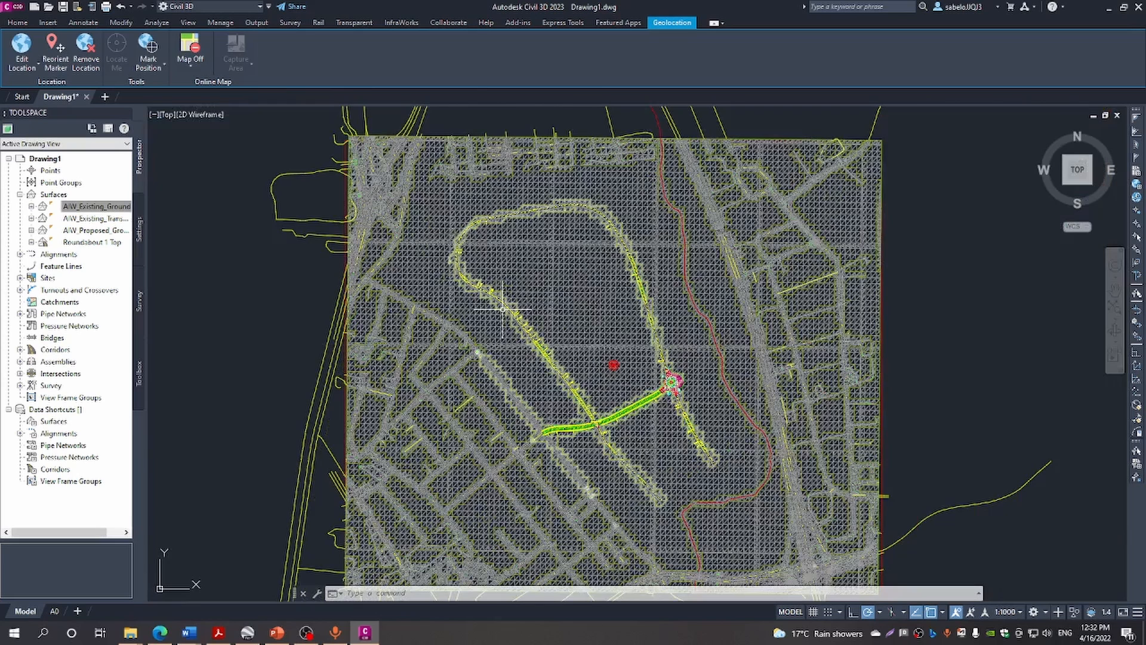